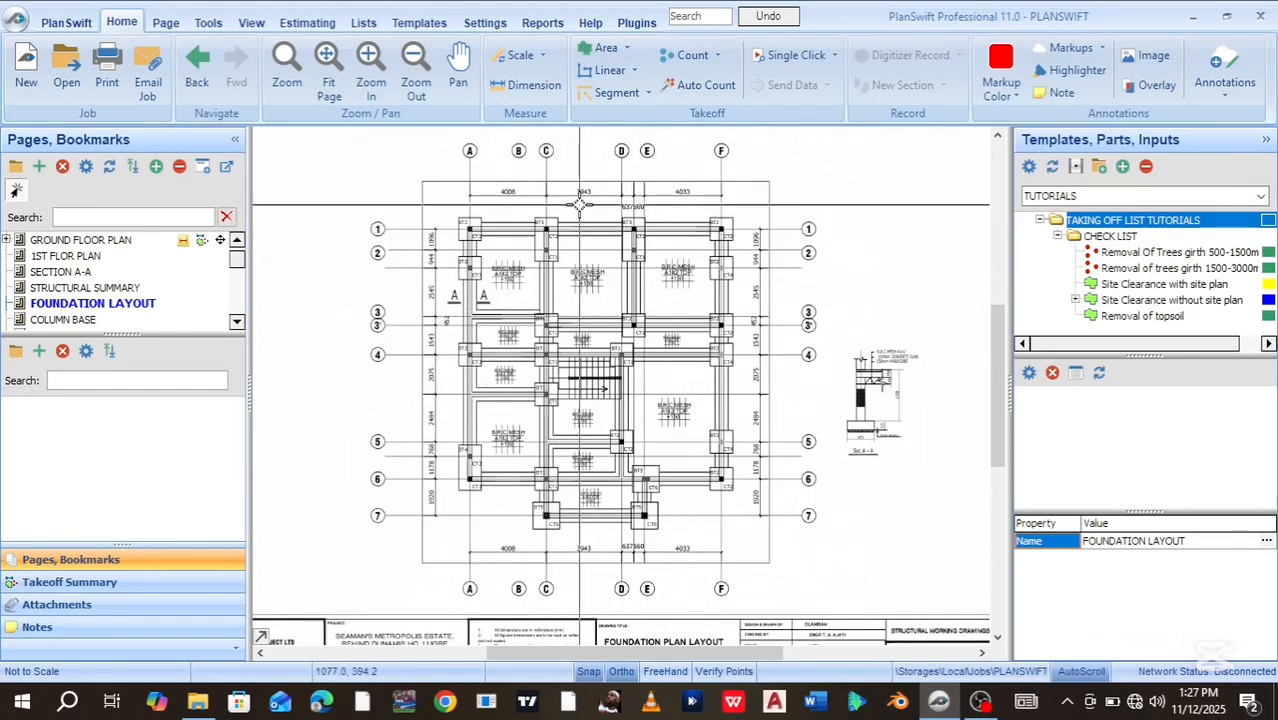
# Check the scale settings, then zoom to the 3943 dimension between grid lines C and D
pyautogui.click(517, 57)
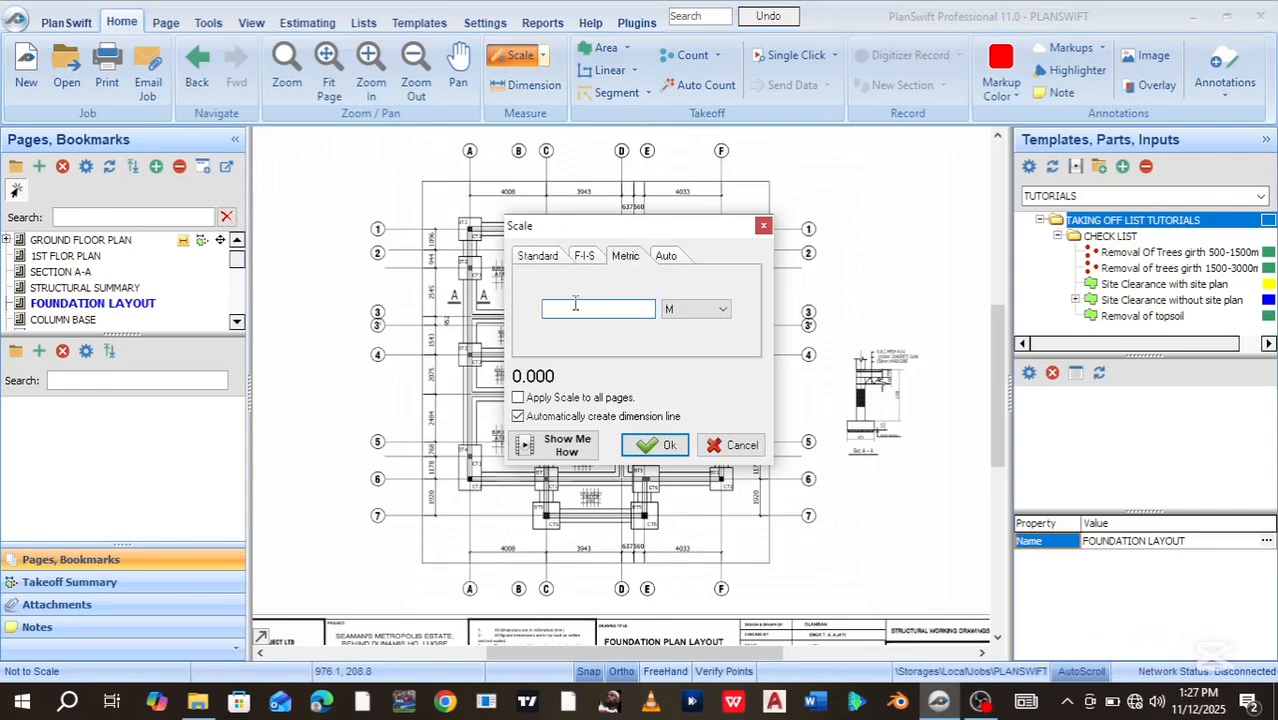
pyautogui.click(763, 228)
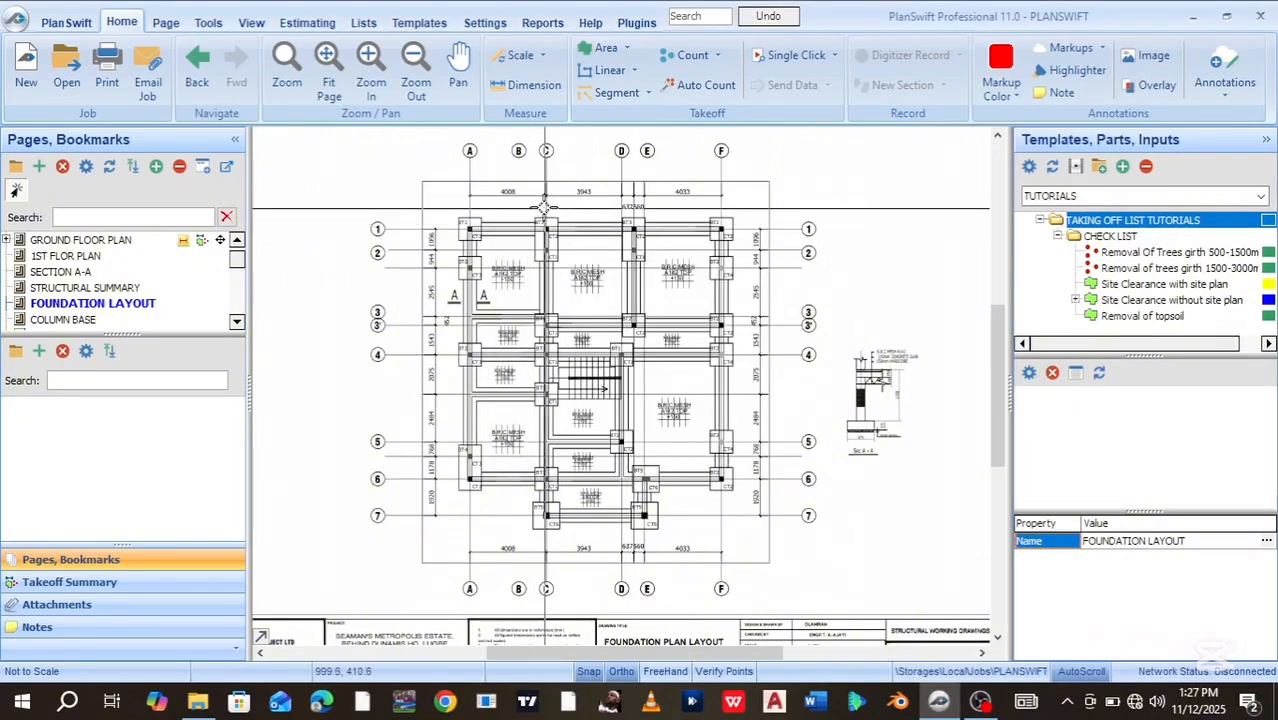
pyautogui.scroll(4, 550, 200)
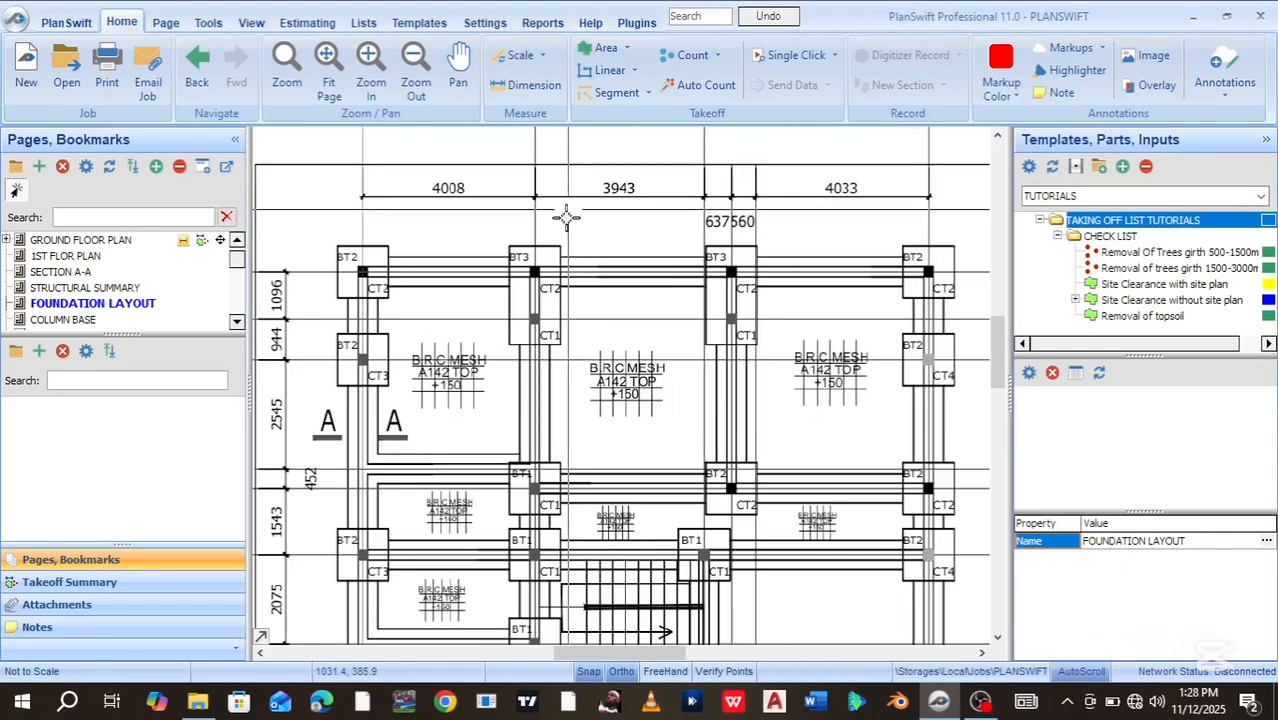
pyautogui.moveTo(563, 254); pyautogui.dragTo(567, 231)
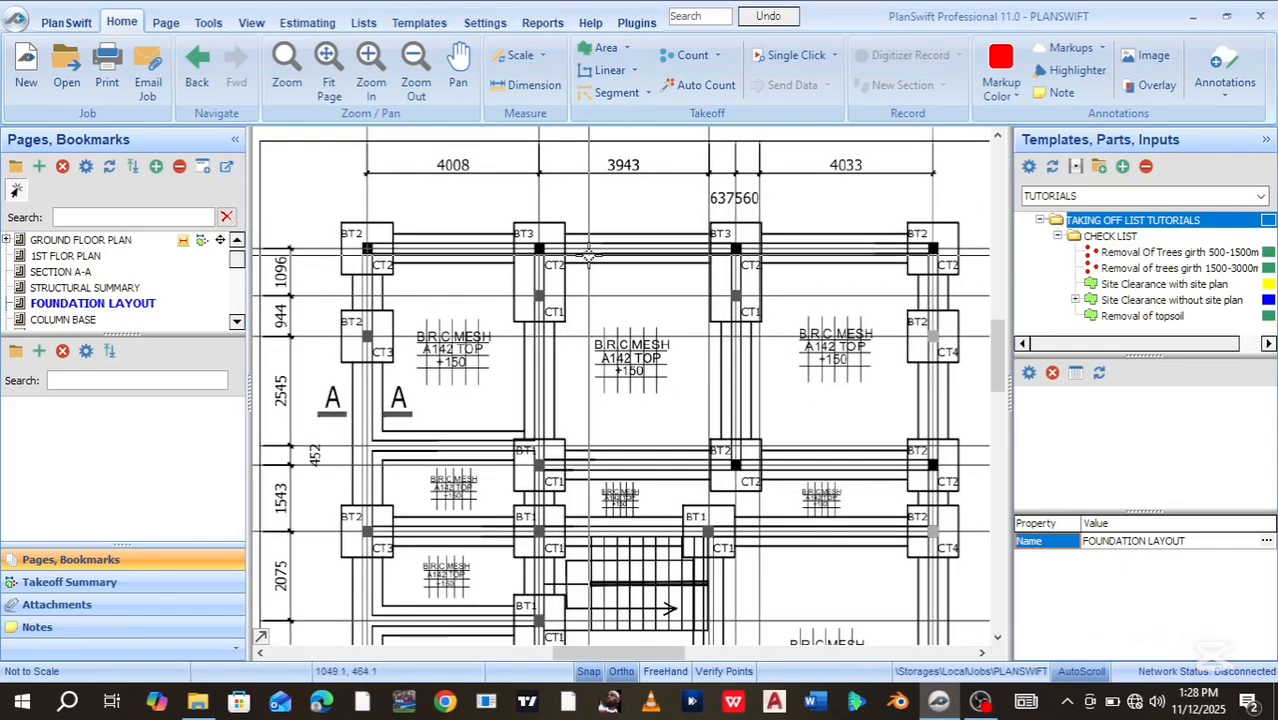
pyautogui.moveTo(558, 304)
pyautogui.mouseDown()
pyautogui.moveTo(566, 496)
pyautogui.moveTo(549, 435)
pyautogui.mouseUp()
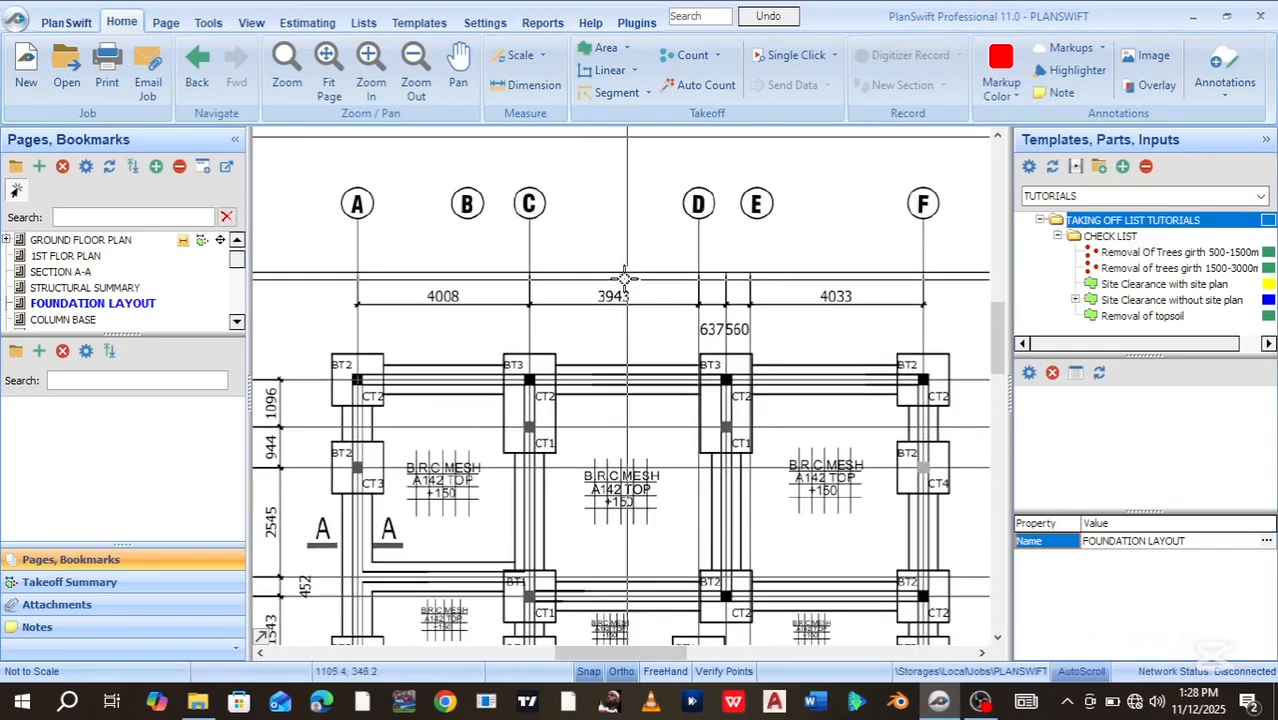
pyautogui.scroll(4, 622, 278)
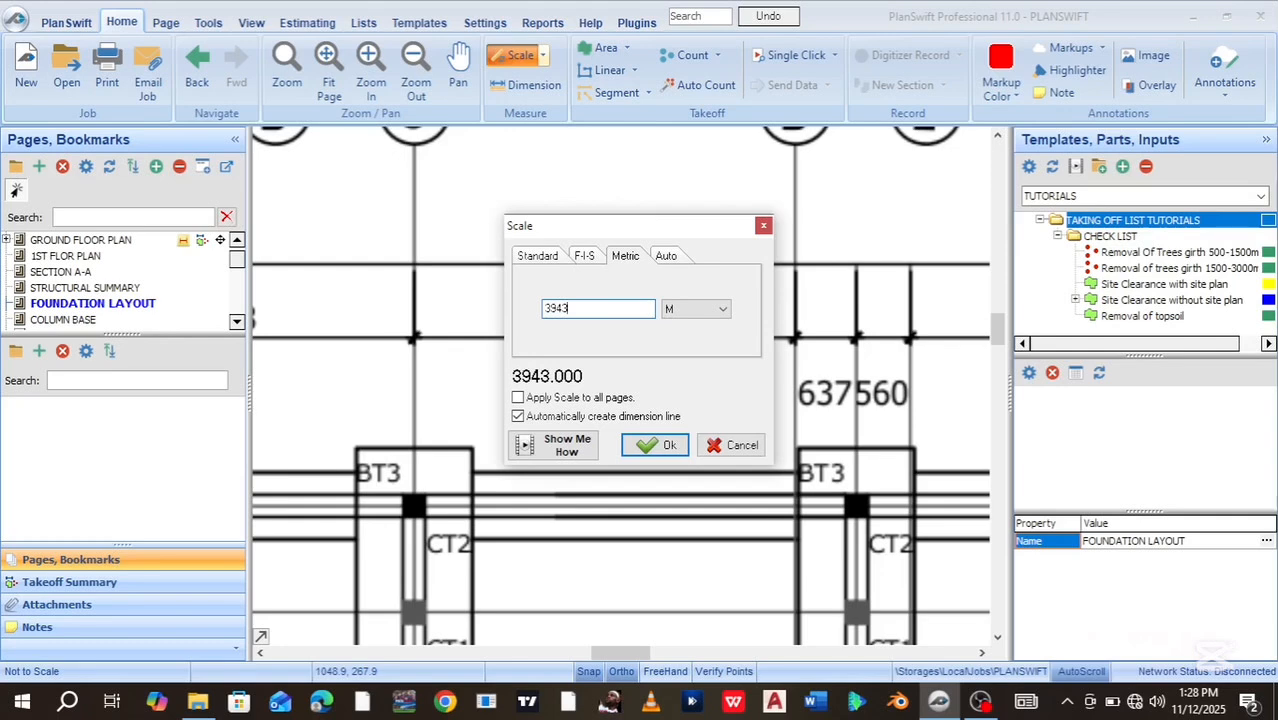
# Calibrate the scale to 3.943 m across the 3943 dimension from grid line C to D
pyautogui.press('BackSpace')
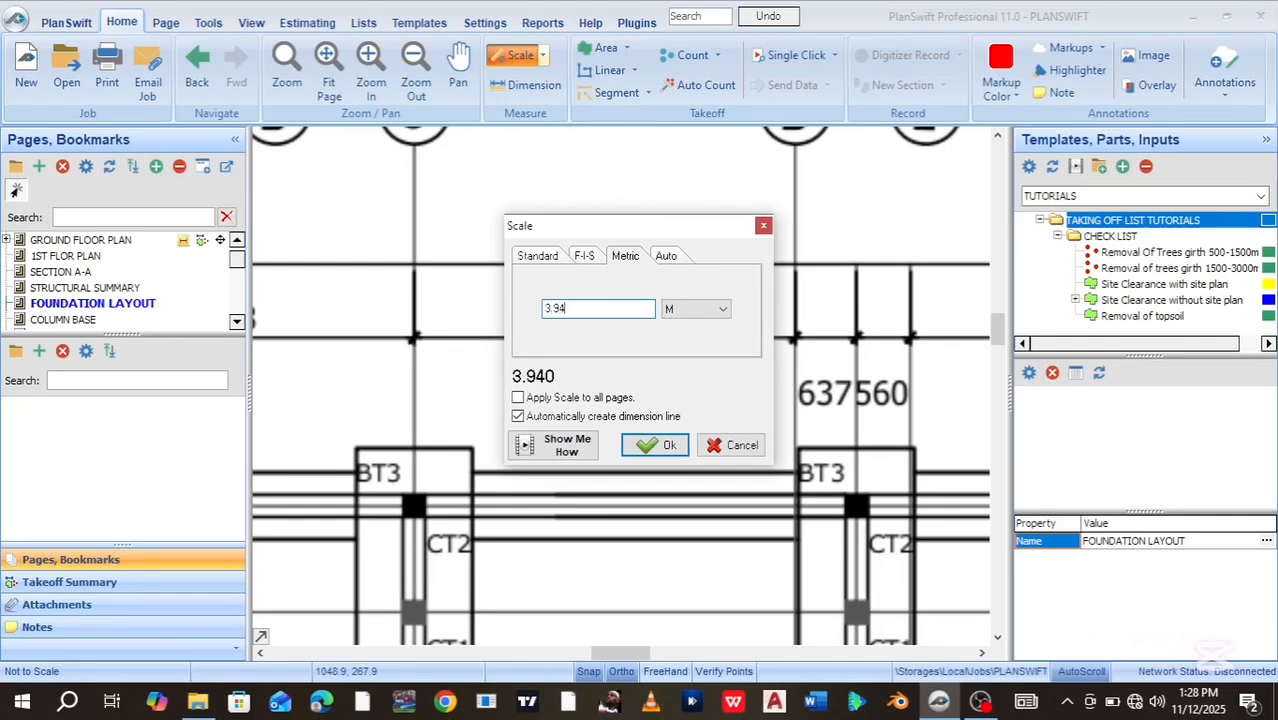
pyautogui.click(652, 445)
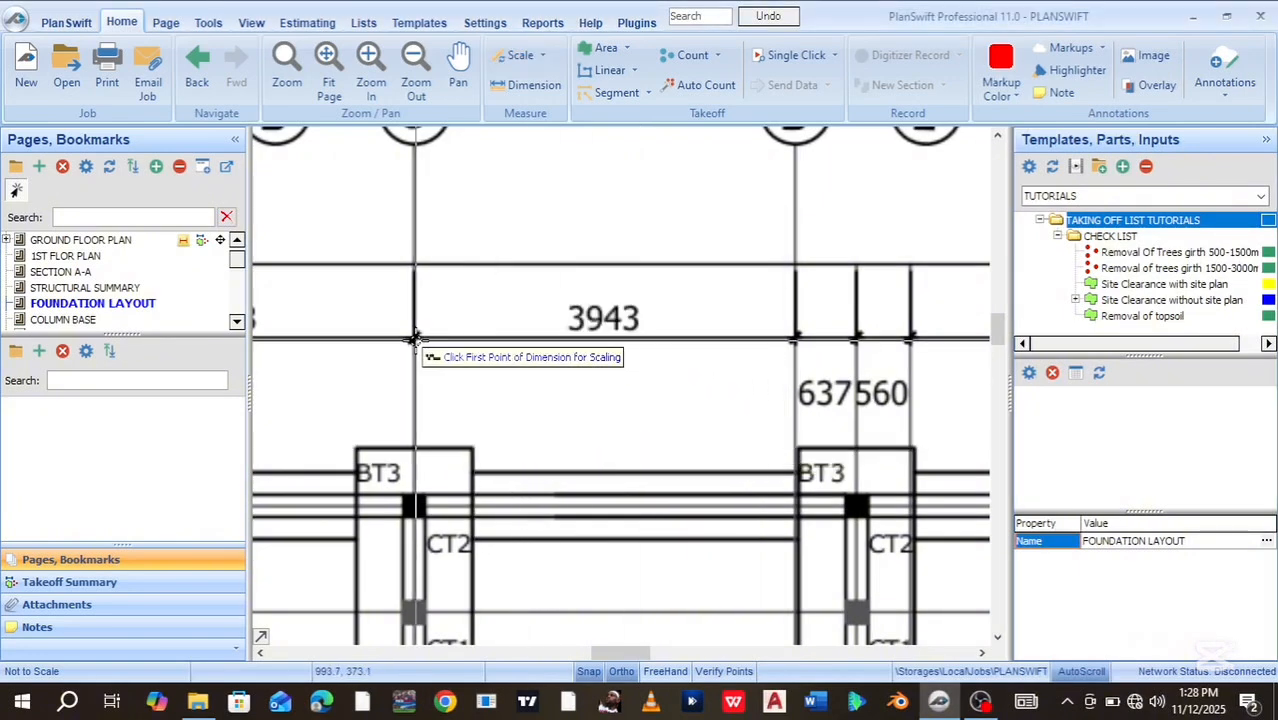
pyautogui.scroll(5, 405, 338)
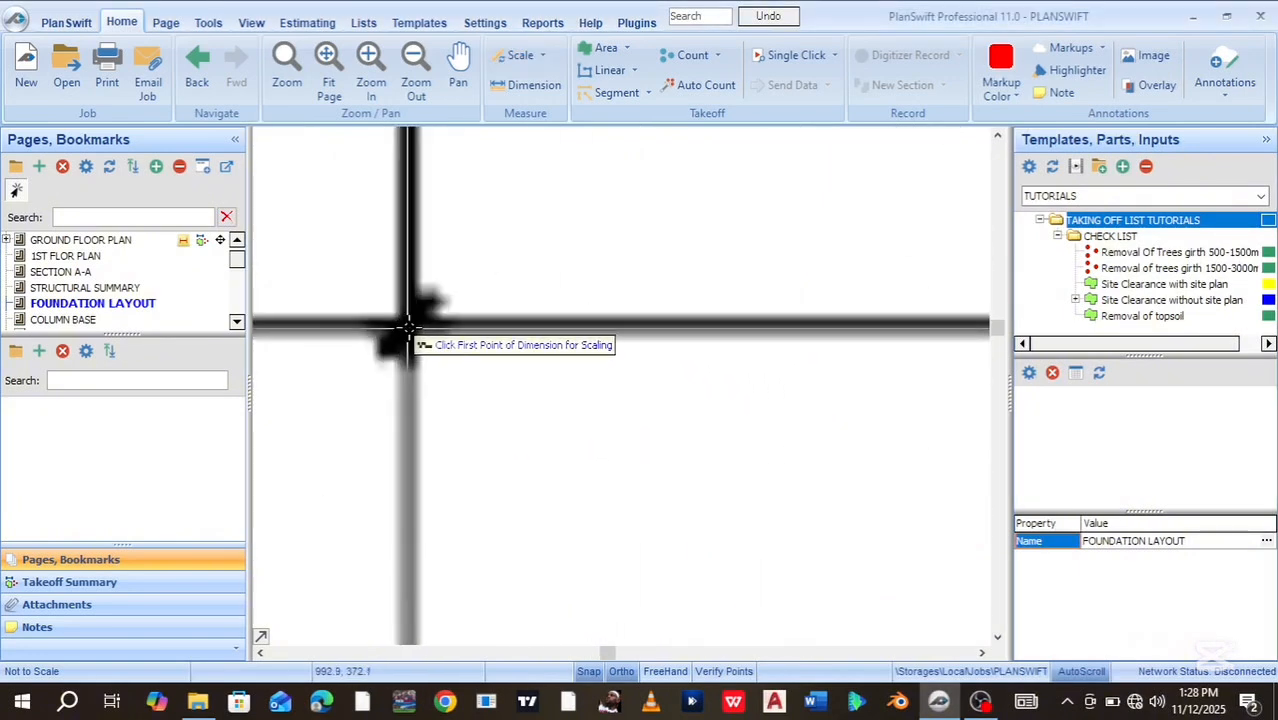
pyautogui.click(409, 327)
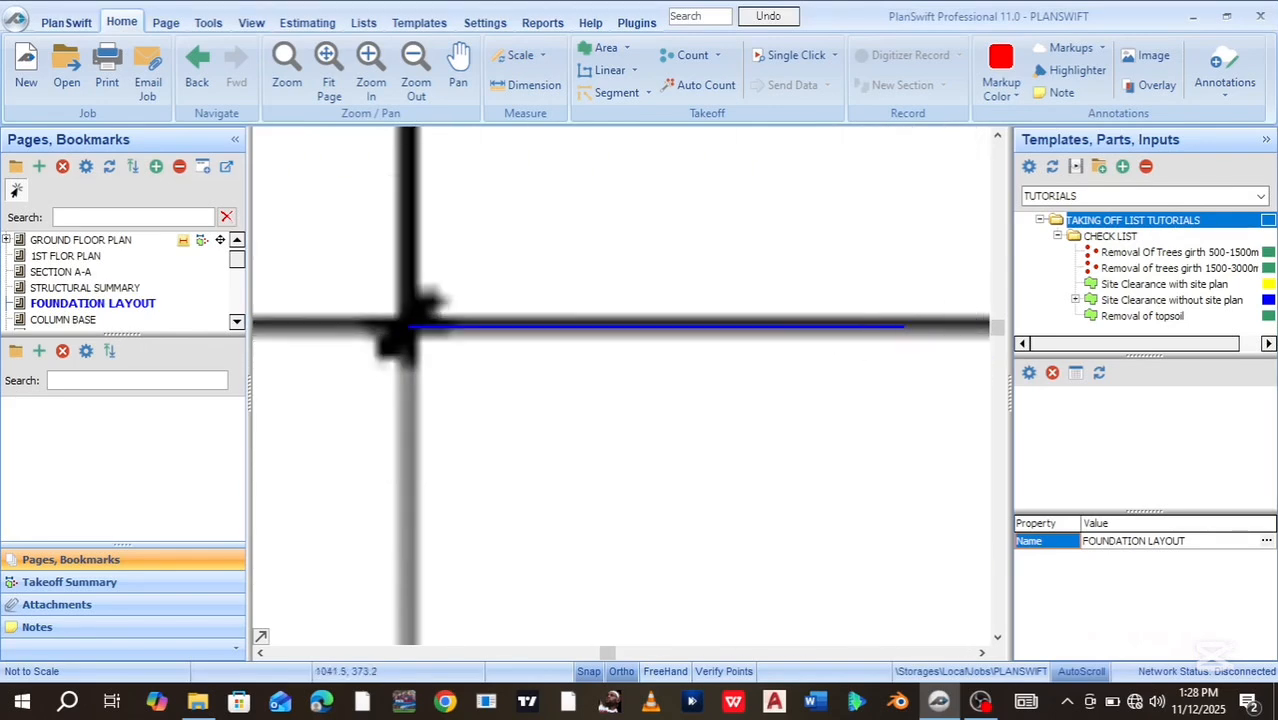
pyautogui.moveTo(907, 341); pyautogui.dragTo(12, 420)
pyautogui.scroll(-2, 800, 331)
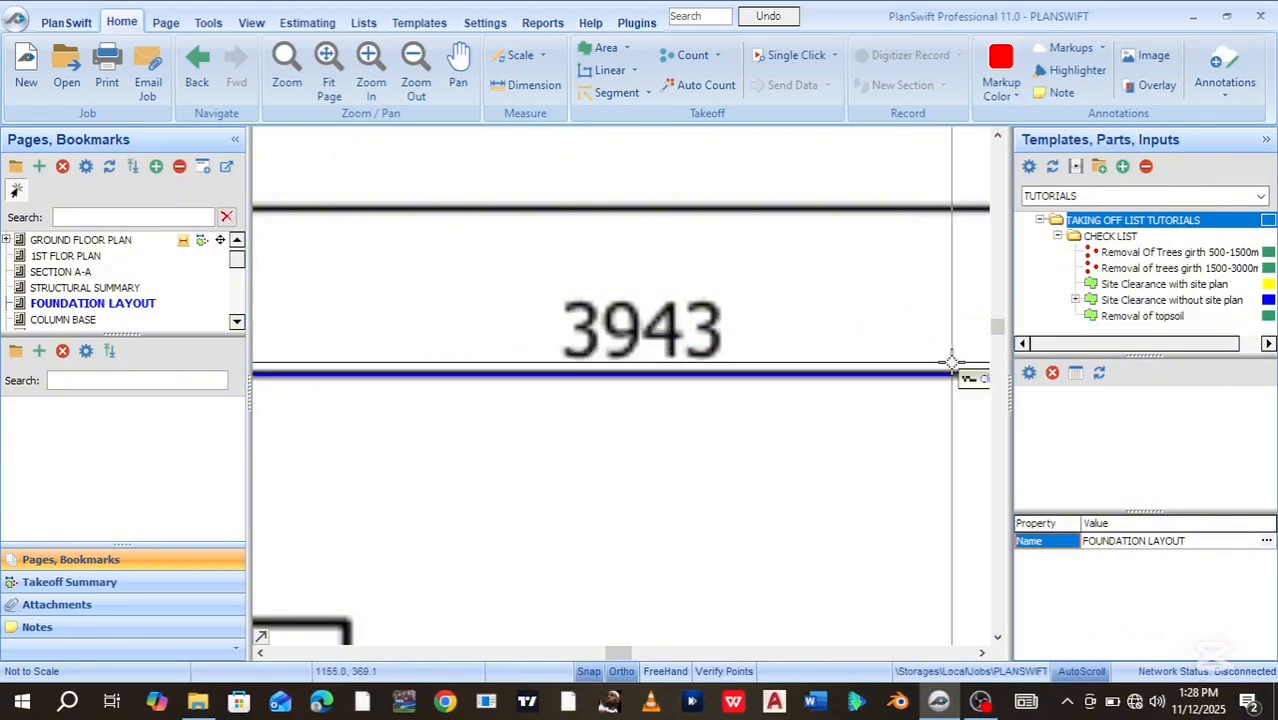
pyautogui.moveTo(900, 360); pyautogui.dragTo(615, 388)
pyautogui.scroll(4, 789, 401)
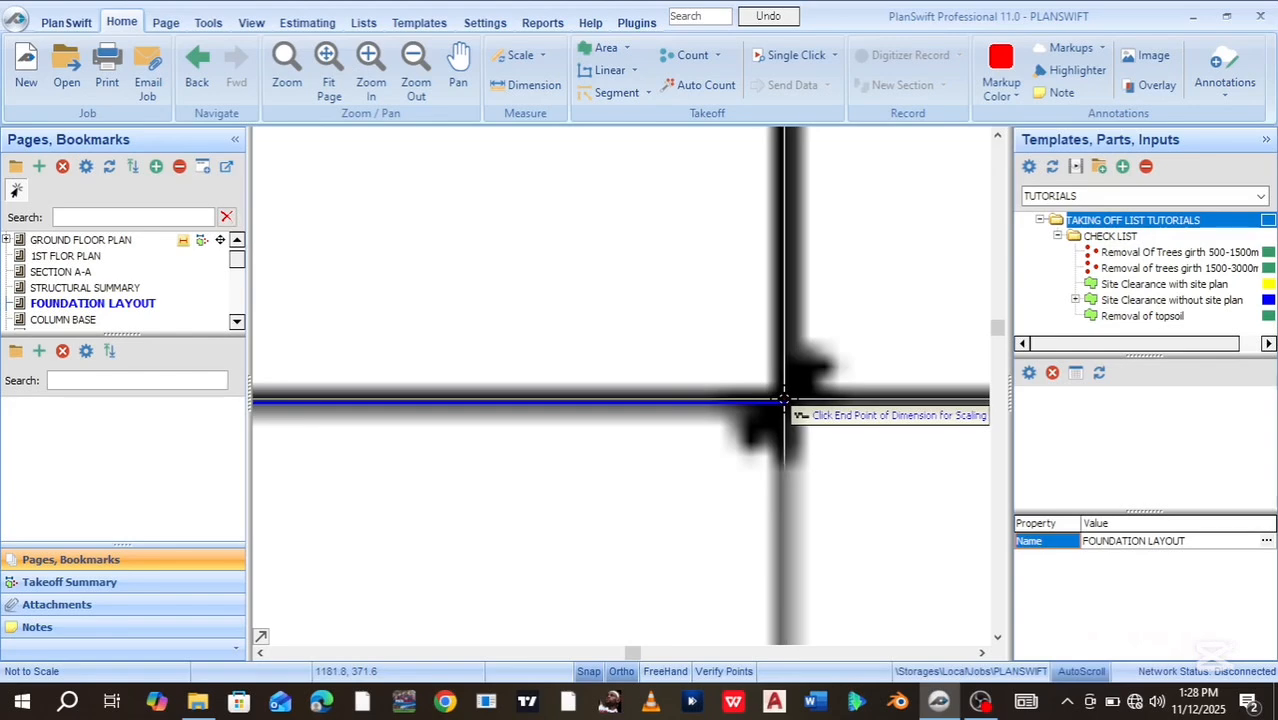
pyautogui.click(784, 398)
pyautogui.scroll(-4, 779, 394)
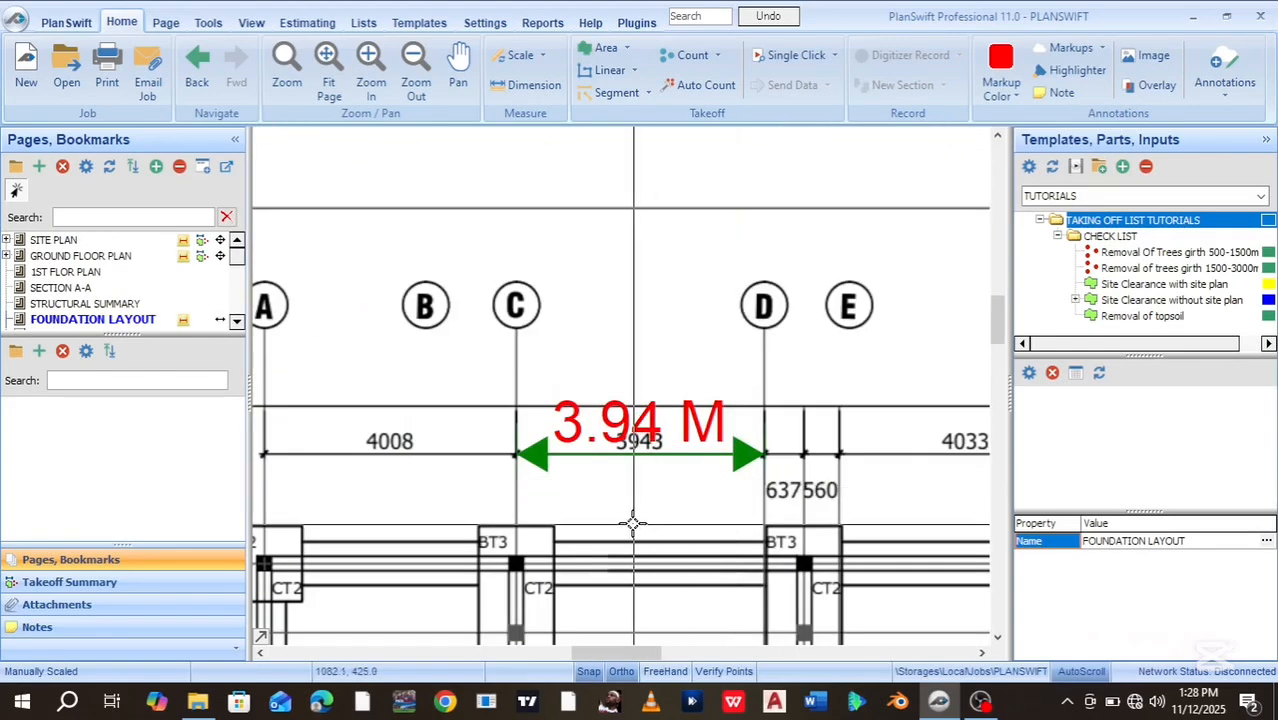
pyautogui.scroll(1, 660, 505)
pyautogui.scroll(-4, 650, 540)
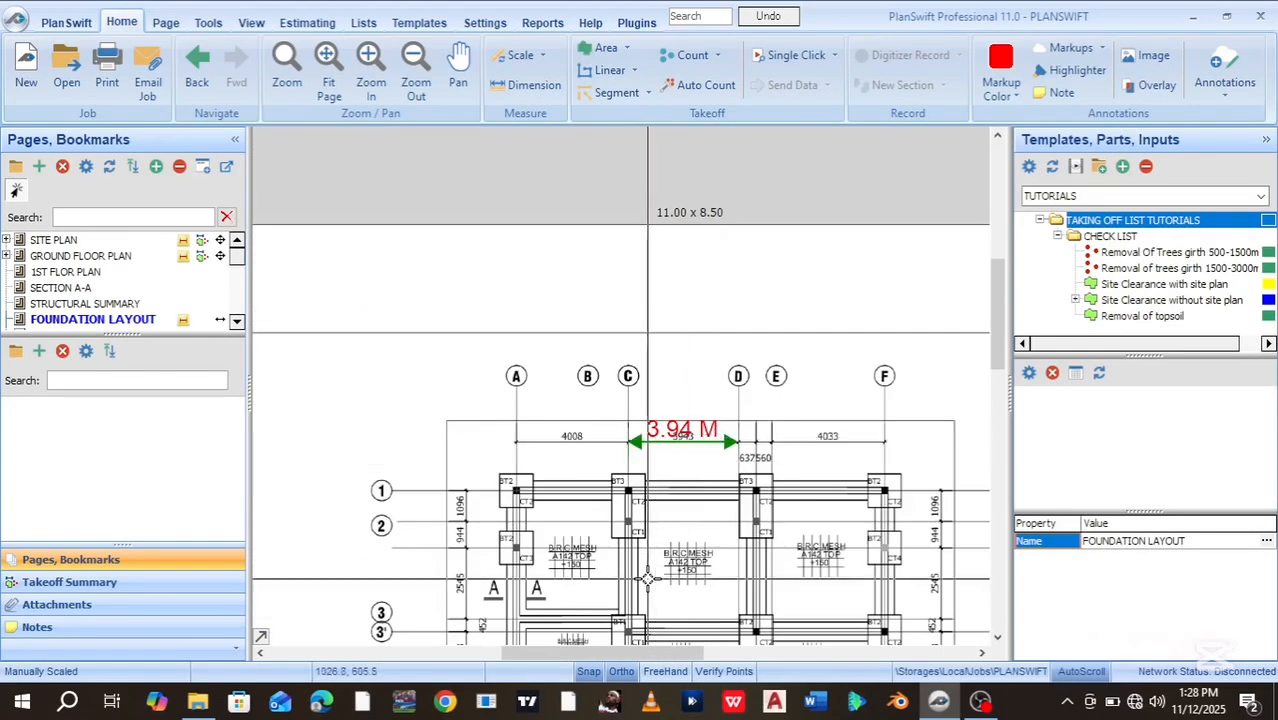
pyautogui.scroll(2, 620, 418)
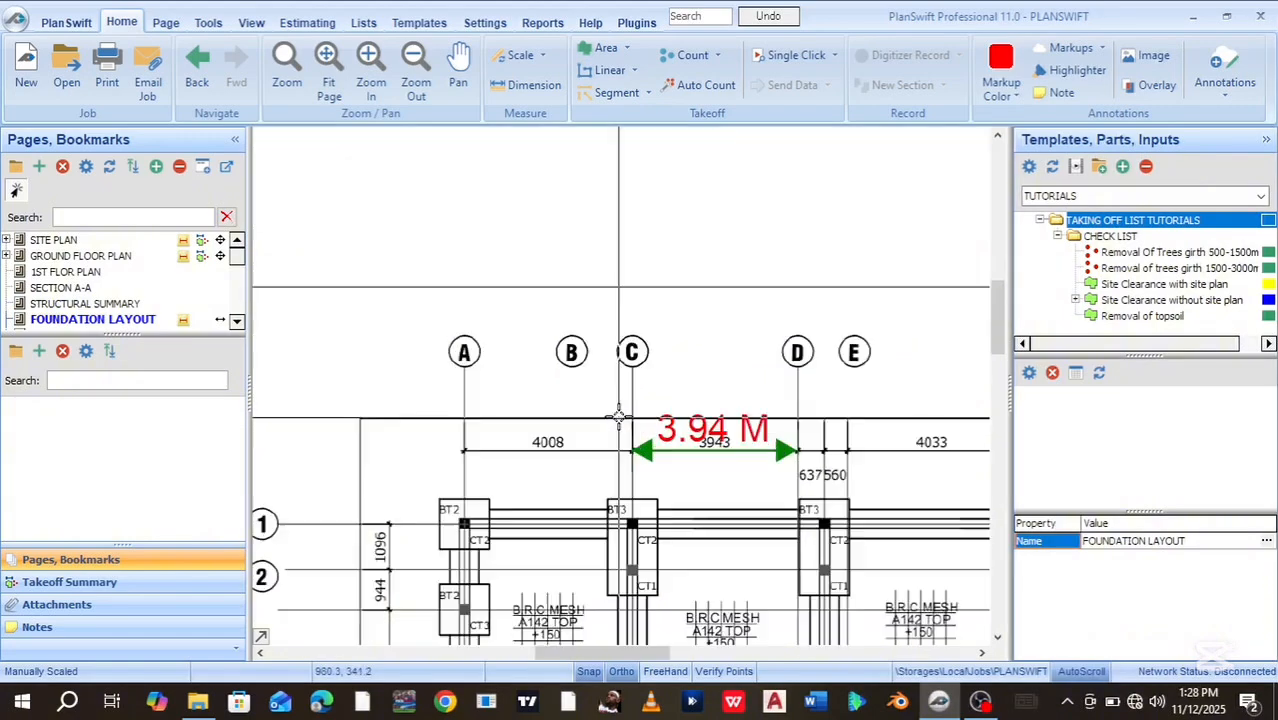
pyautogui.moveTo(594, 480)
pyautogui.mouseDown()
pyautogui.moveTo(635, 405)
pyautogui.moveTo(650, 167)
pyautogui.mouseUp()
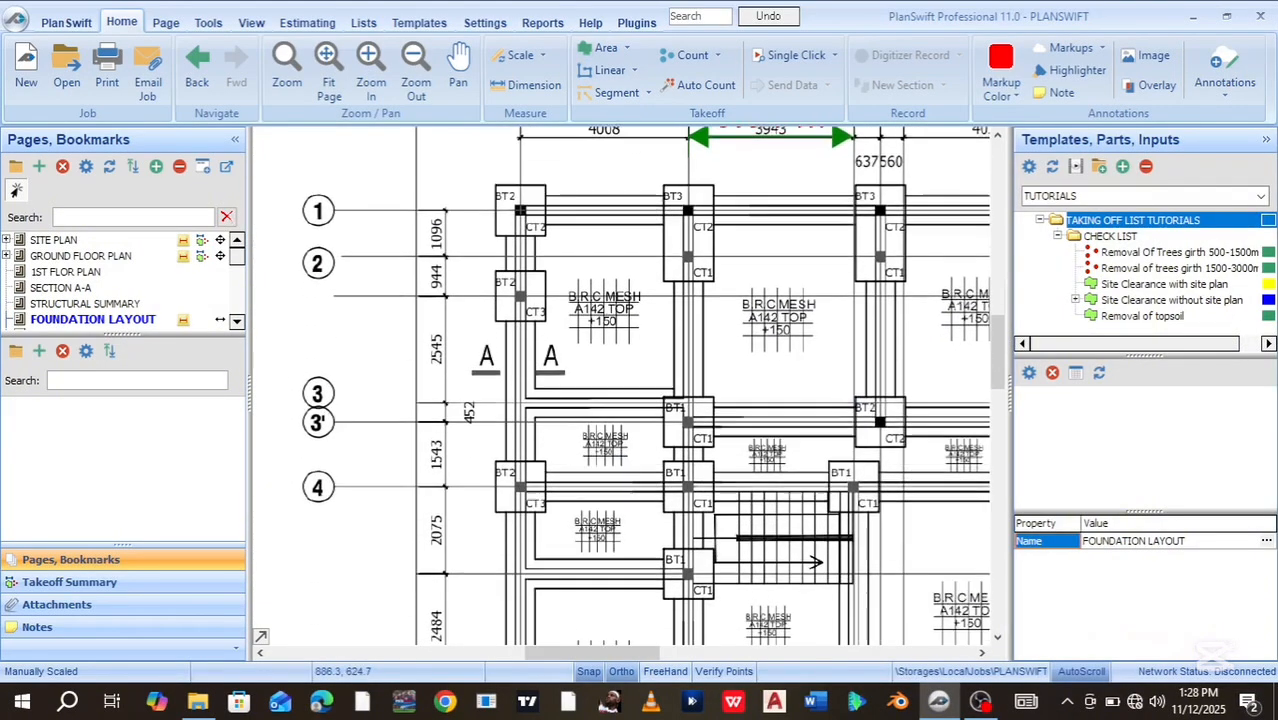
pyautogui.scroll(2, 592, 595)
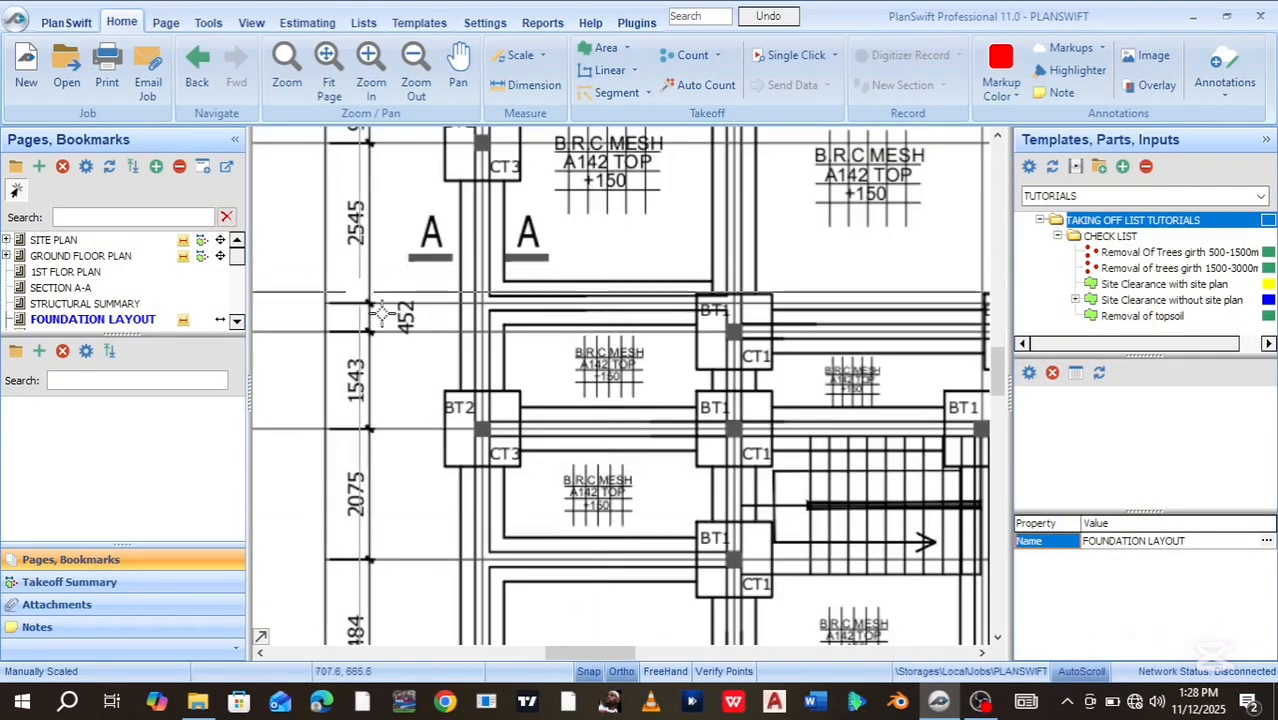
pyautogui.moveTo(390, 380); pyautogui.dragTo(390, 370)
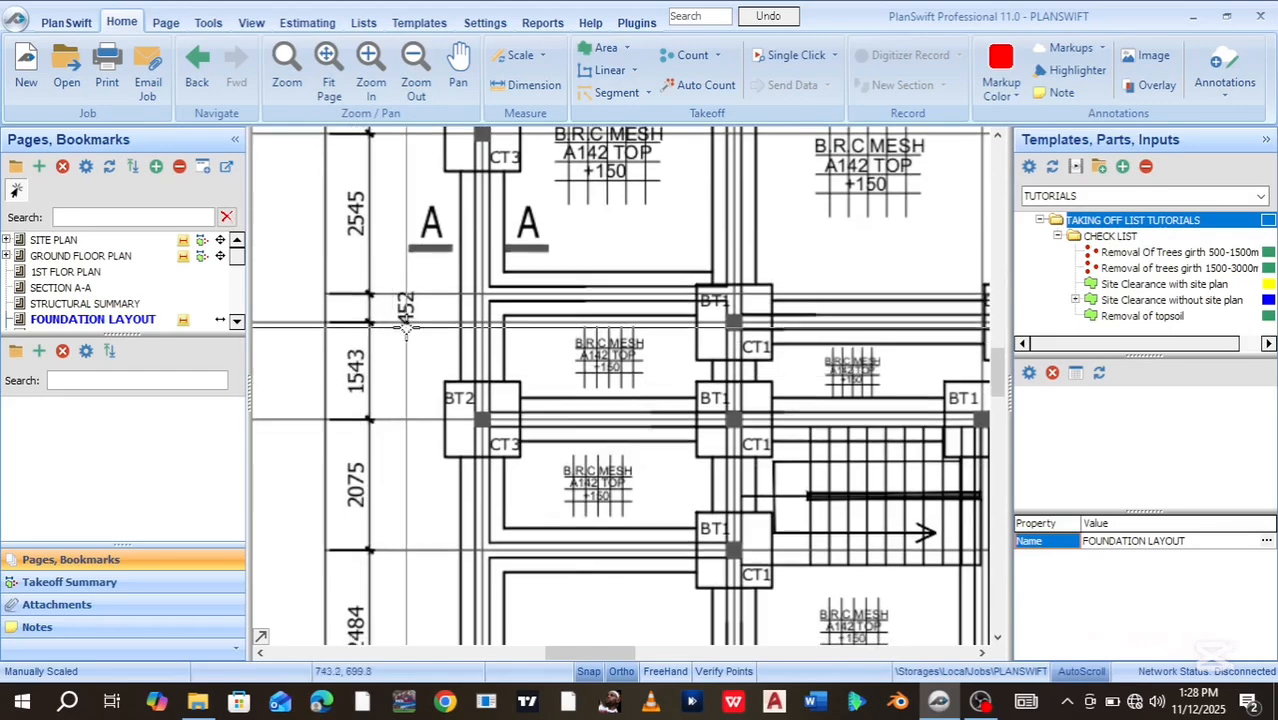
pyautogui.scroll(-1, 405, 325)
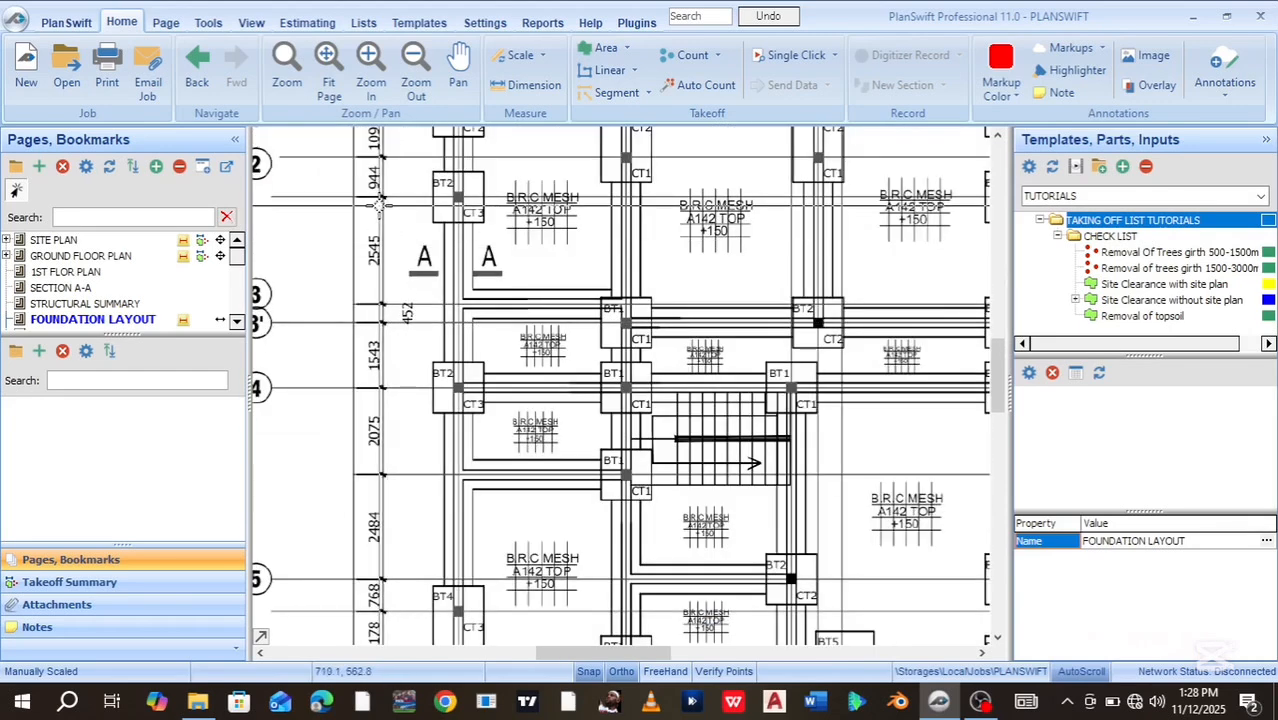
pyautogui.moveTo(372, 230); pyautogui.dragTo(397, 348)
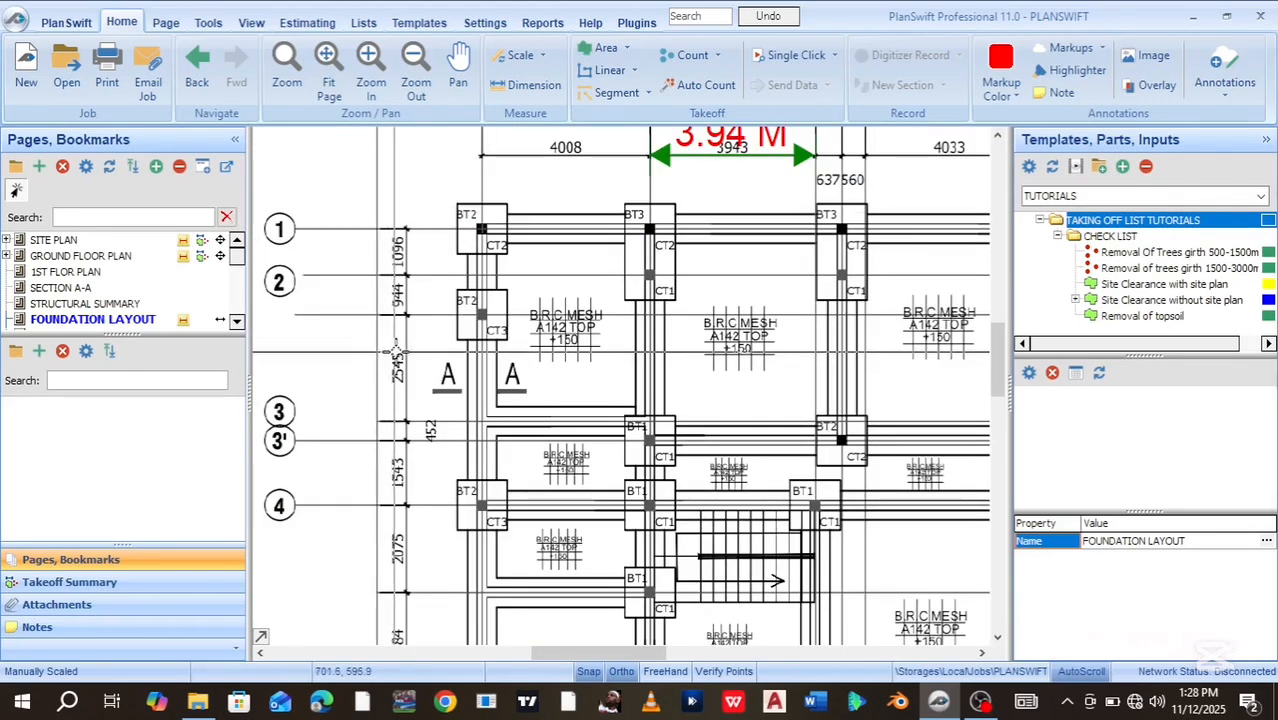
pyautogui.scroll(2, 395, 352)
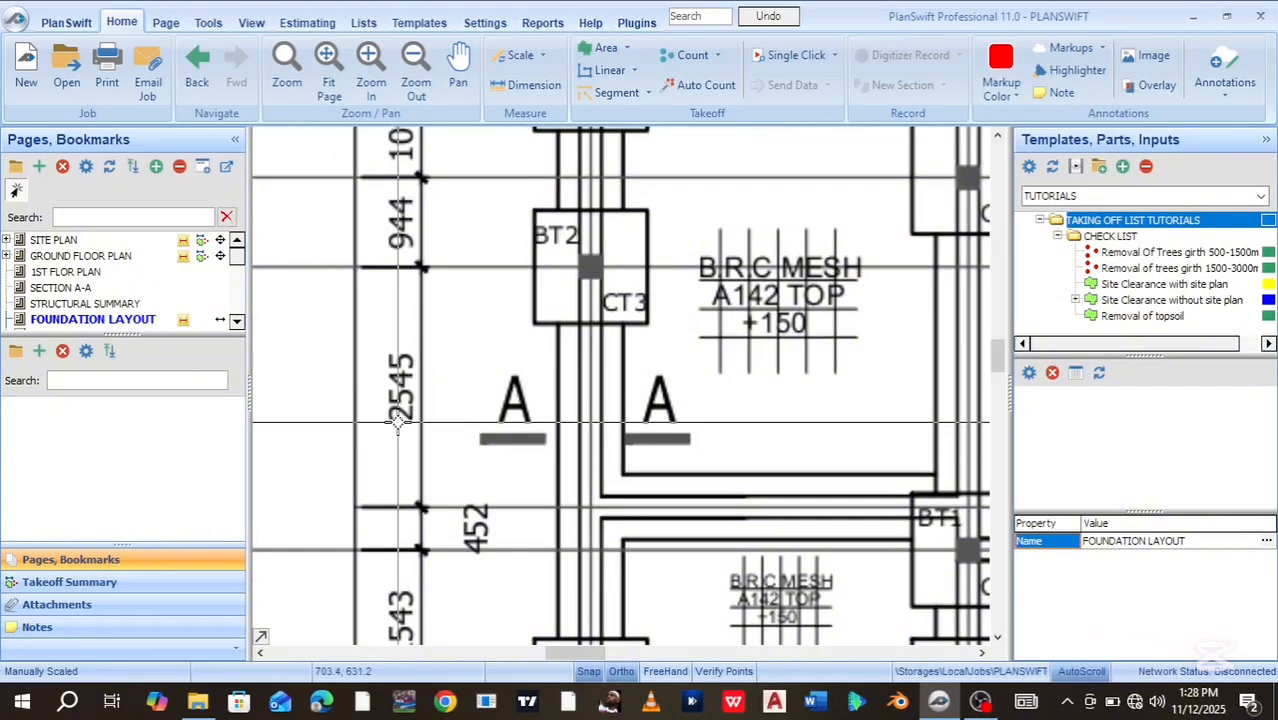
# Rescale the layout to 2.545 m using the top and bottom ends of the 2545 dimension
pyautogui.click(512, 56)
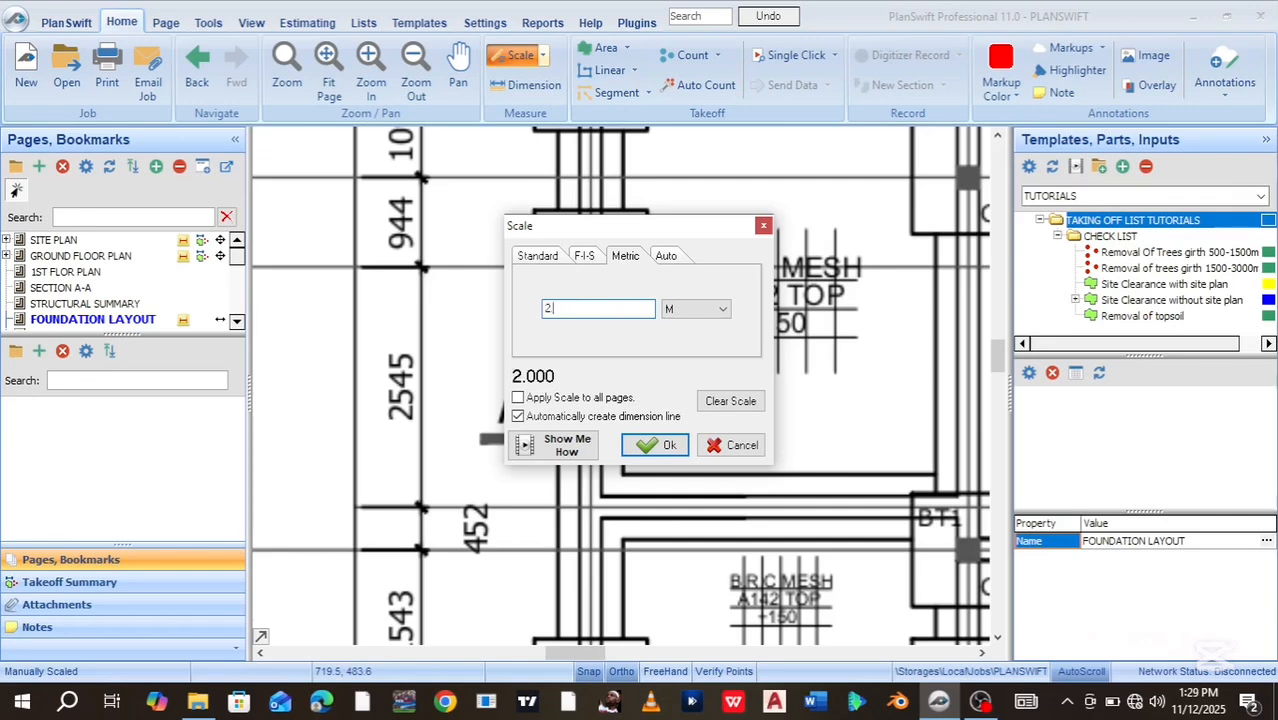
pyautogui.write('2.545')
pyautogui.click(648, 455)
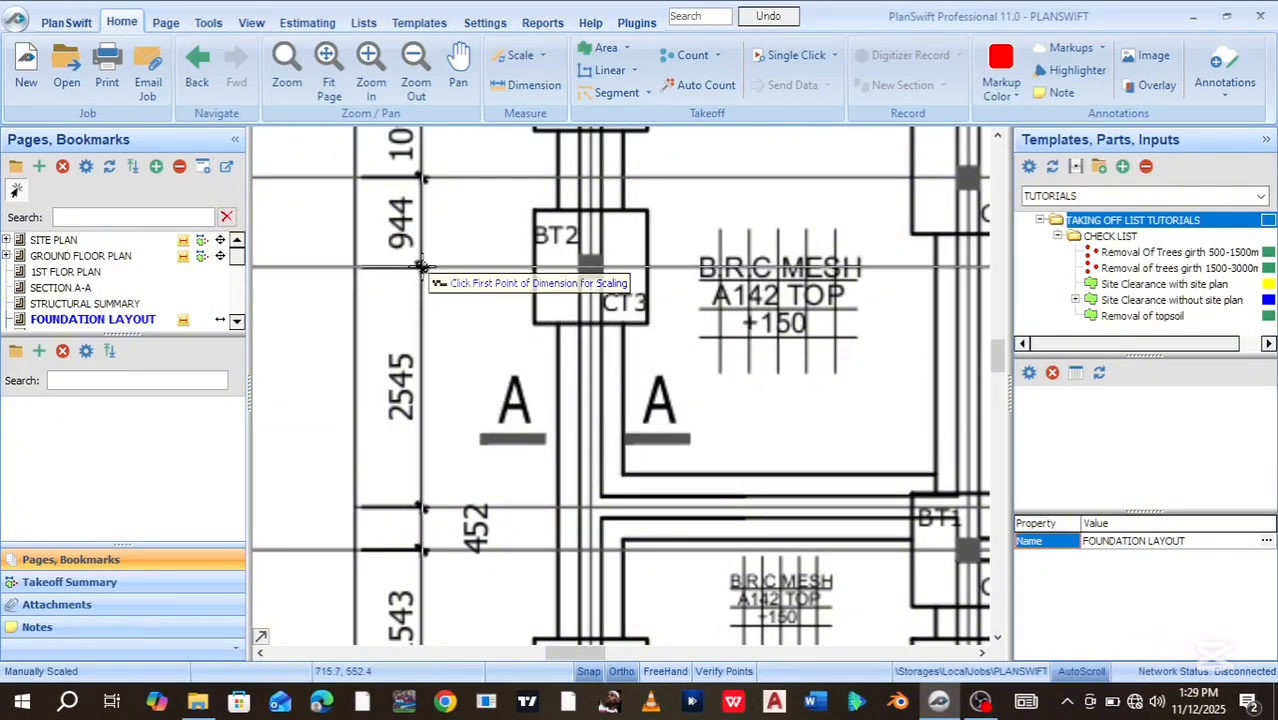
pyautogui.scroll(3, 422, 266)
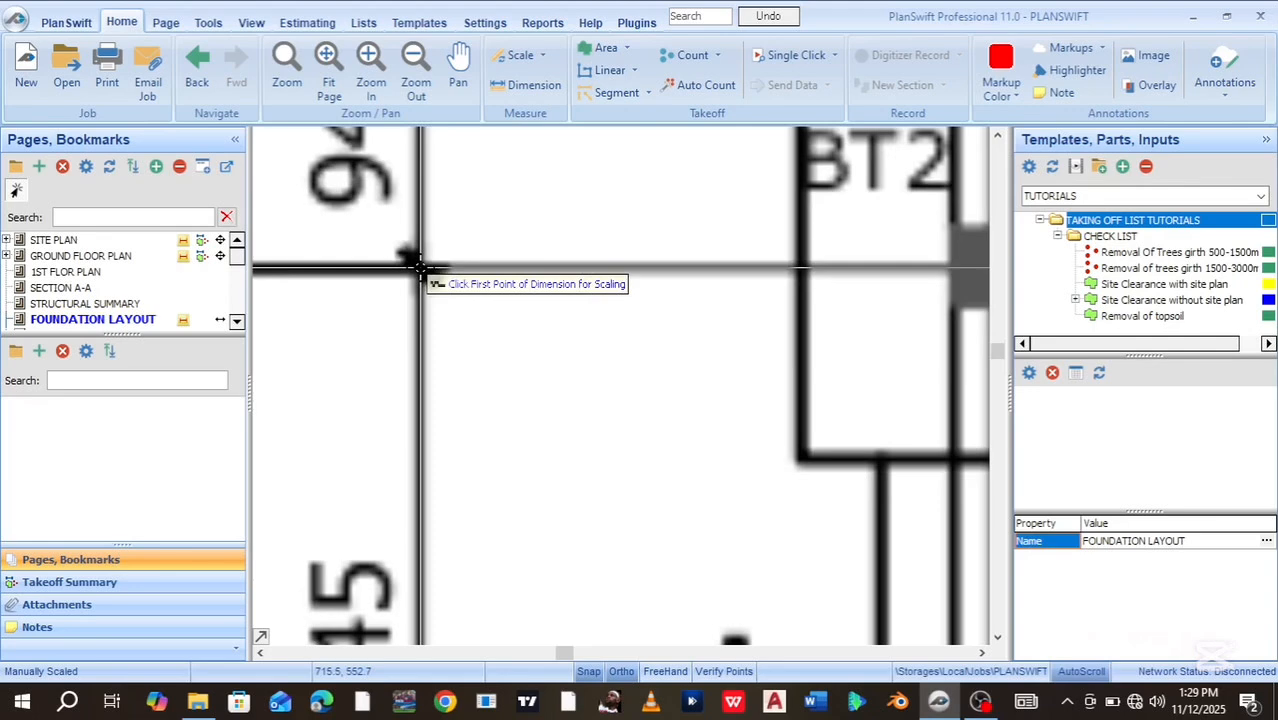
pyautogui.click(420, 268)
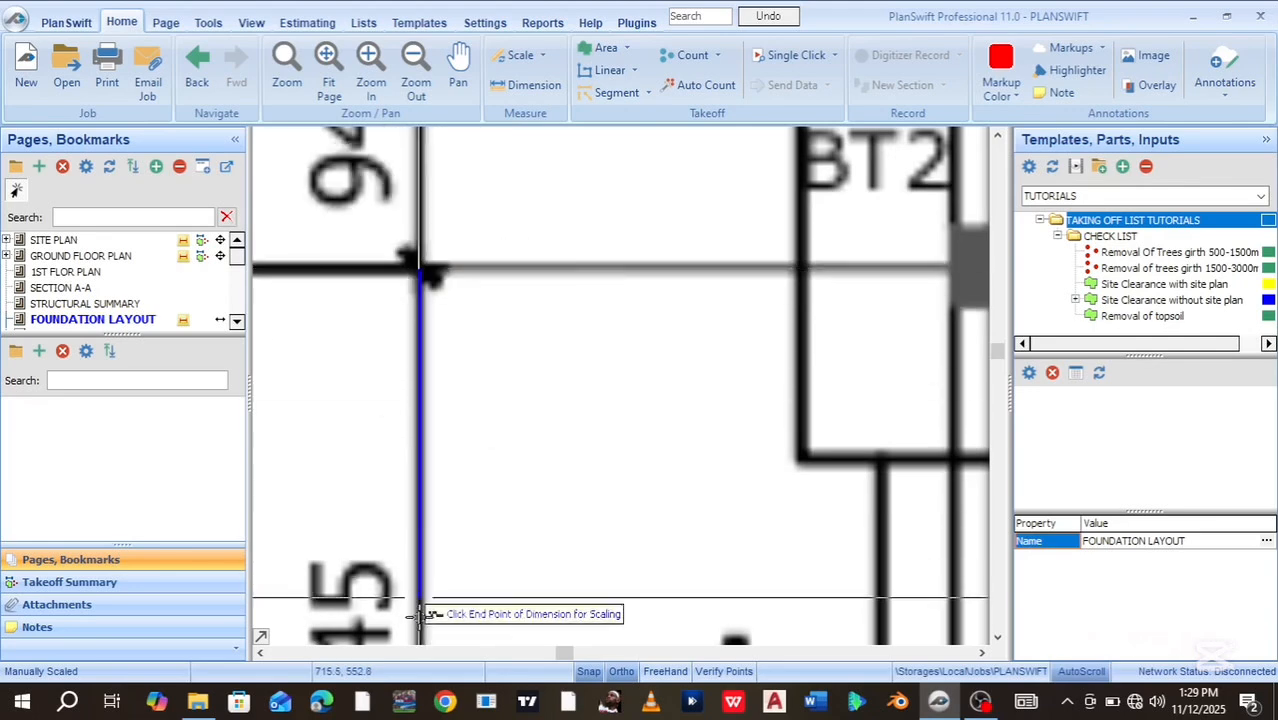
pyautogui.scroll(-3, 421, 627)
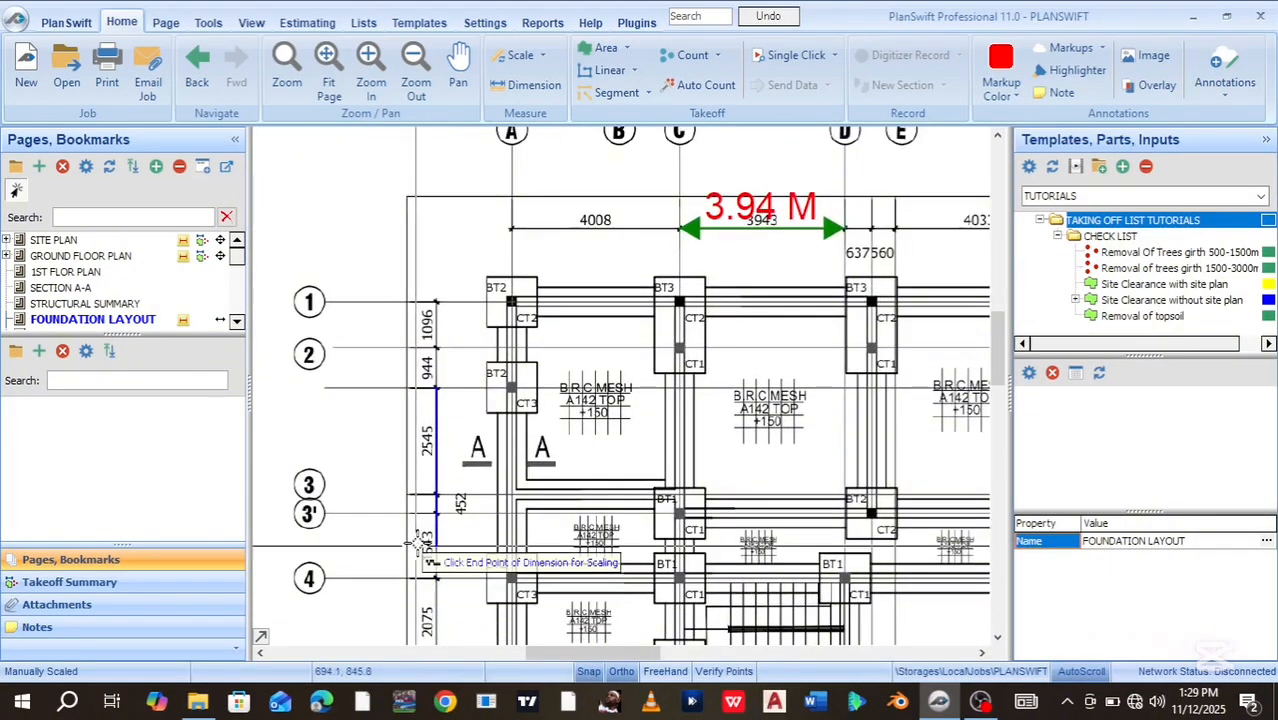
pyautogui.scroll(5, 447, 493)
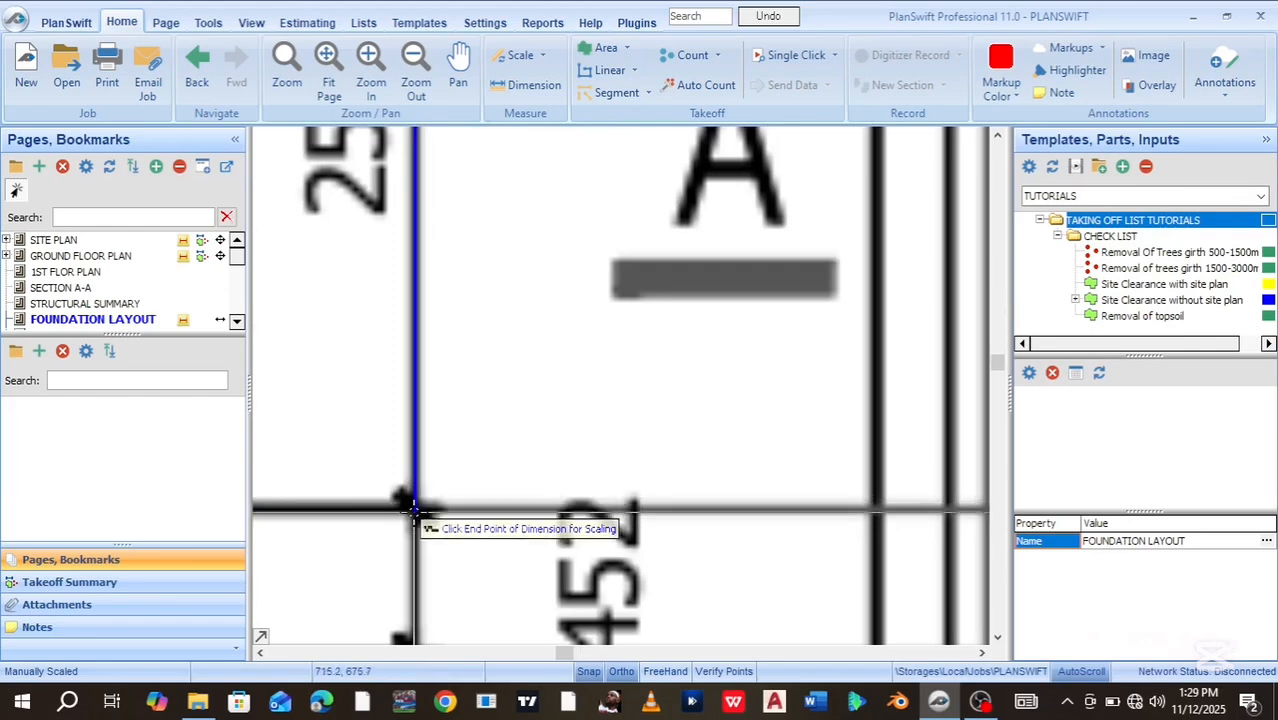
pyautogui.click(413, 507)
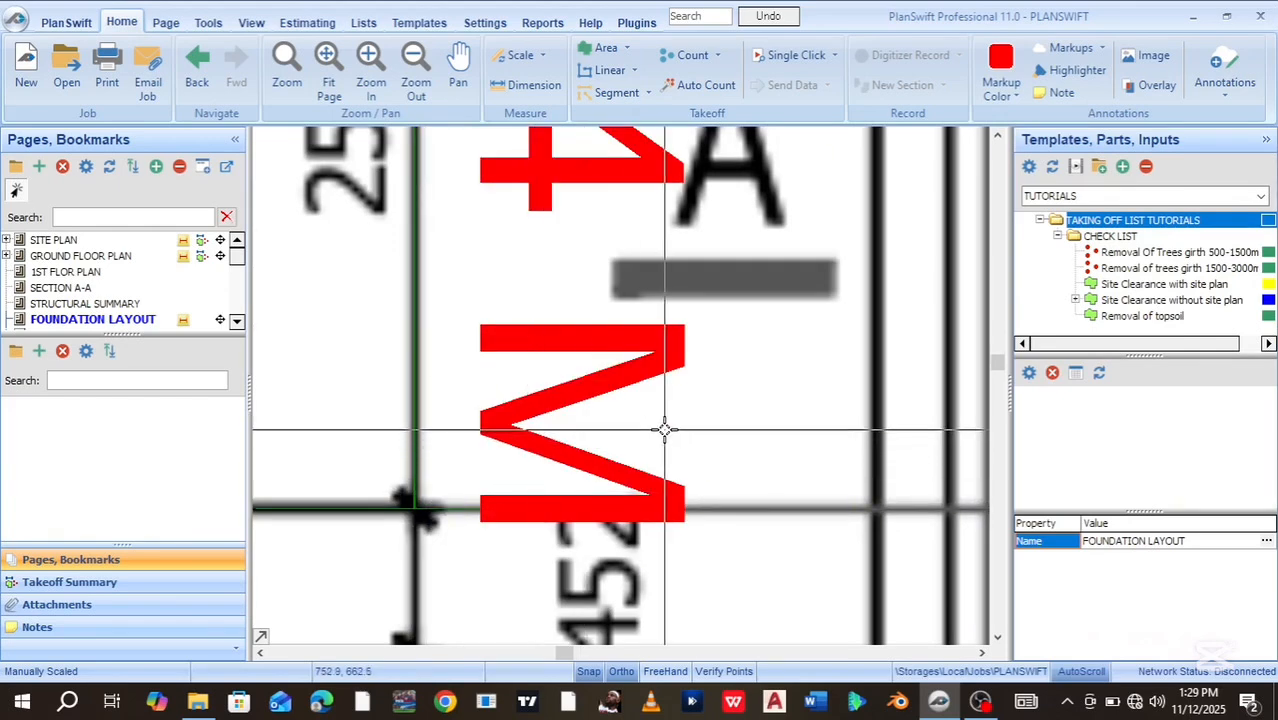
pyautogui.scroll(-4, 663, 430)
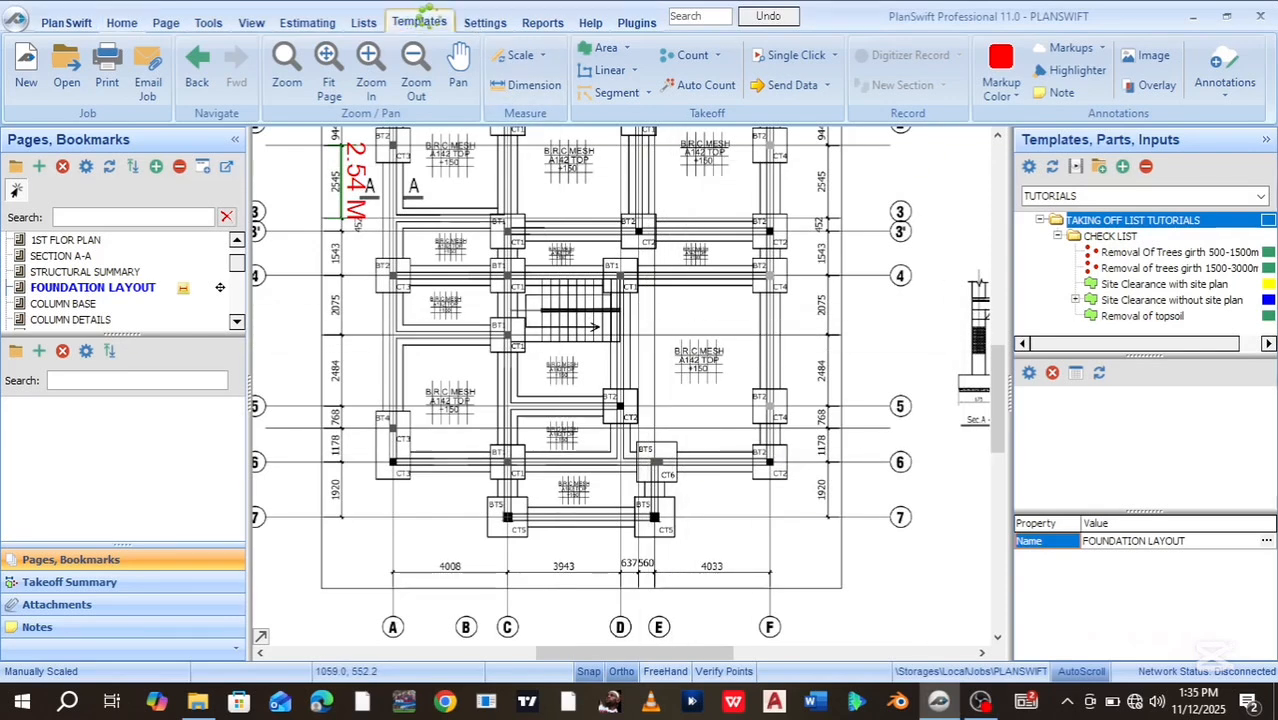
# Show the TUTORIALS collection in the Templates library
pyautogui.click(419, 20)
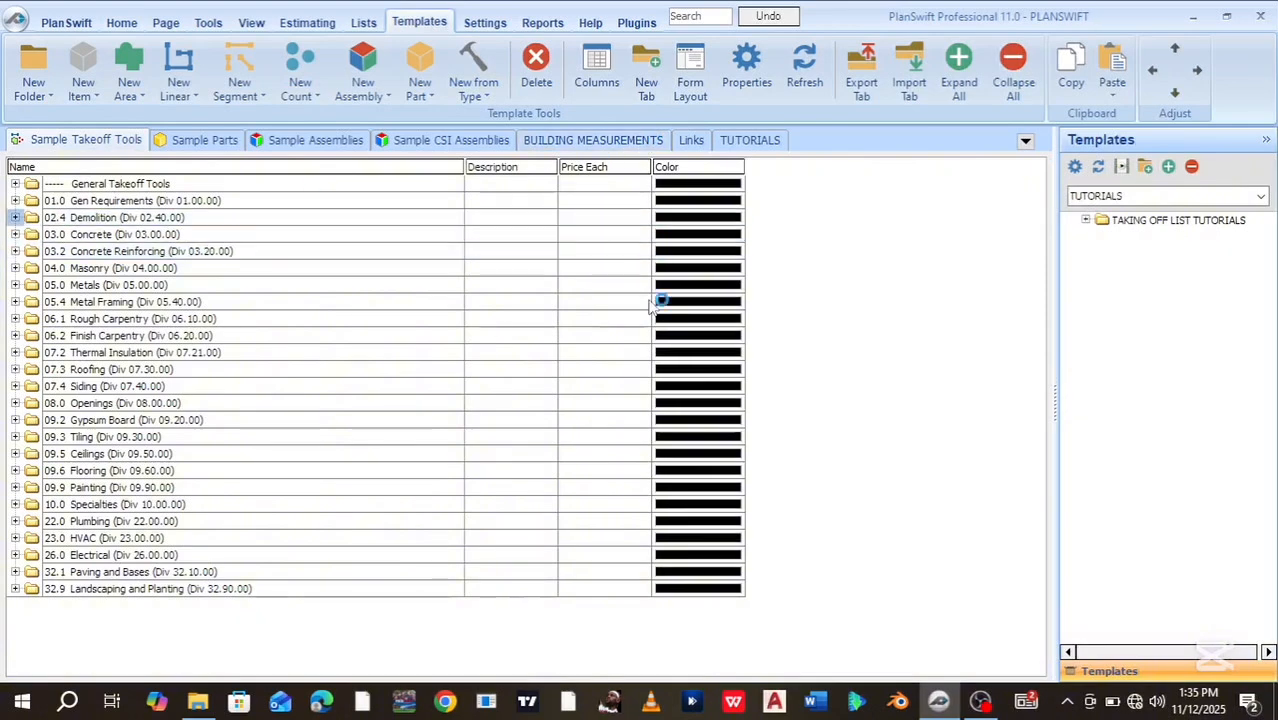
pyautogui.click(735, 143)
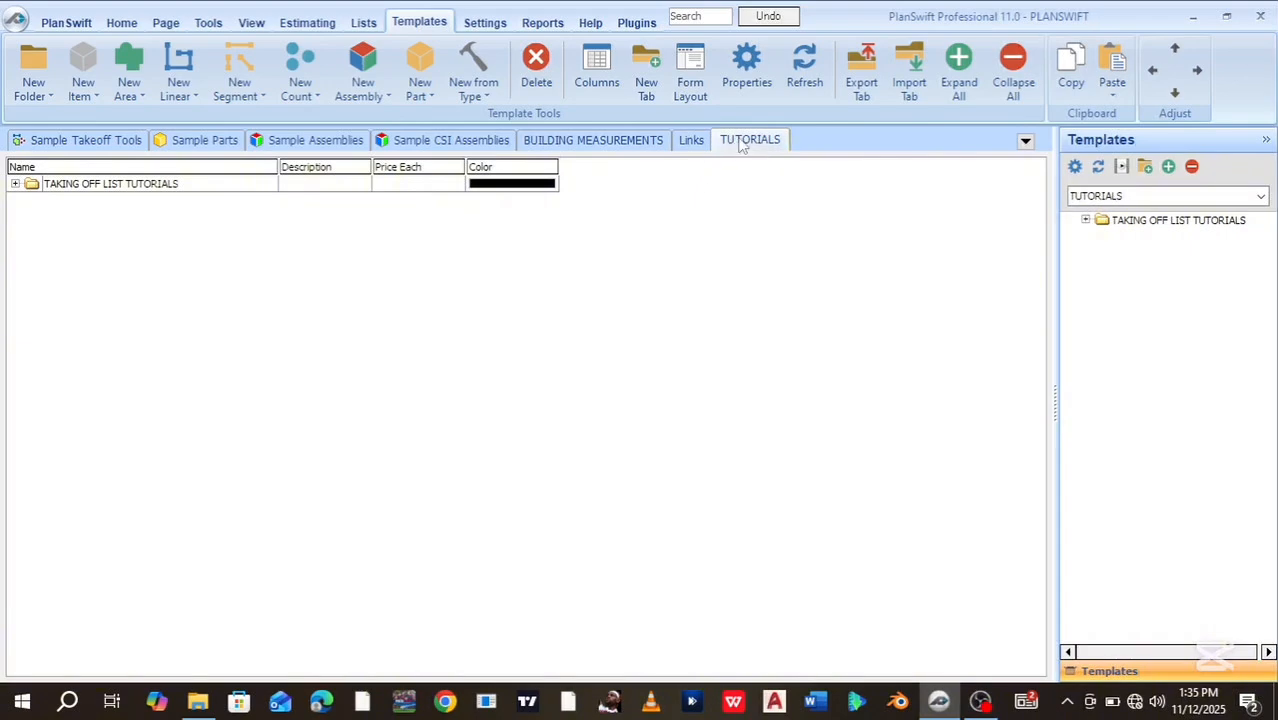
# Expand the TAKING OFF LIST TUTORIALS folder and its CHECK LIST subfolder
pyautogui.click(13, 188)
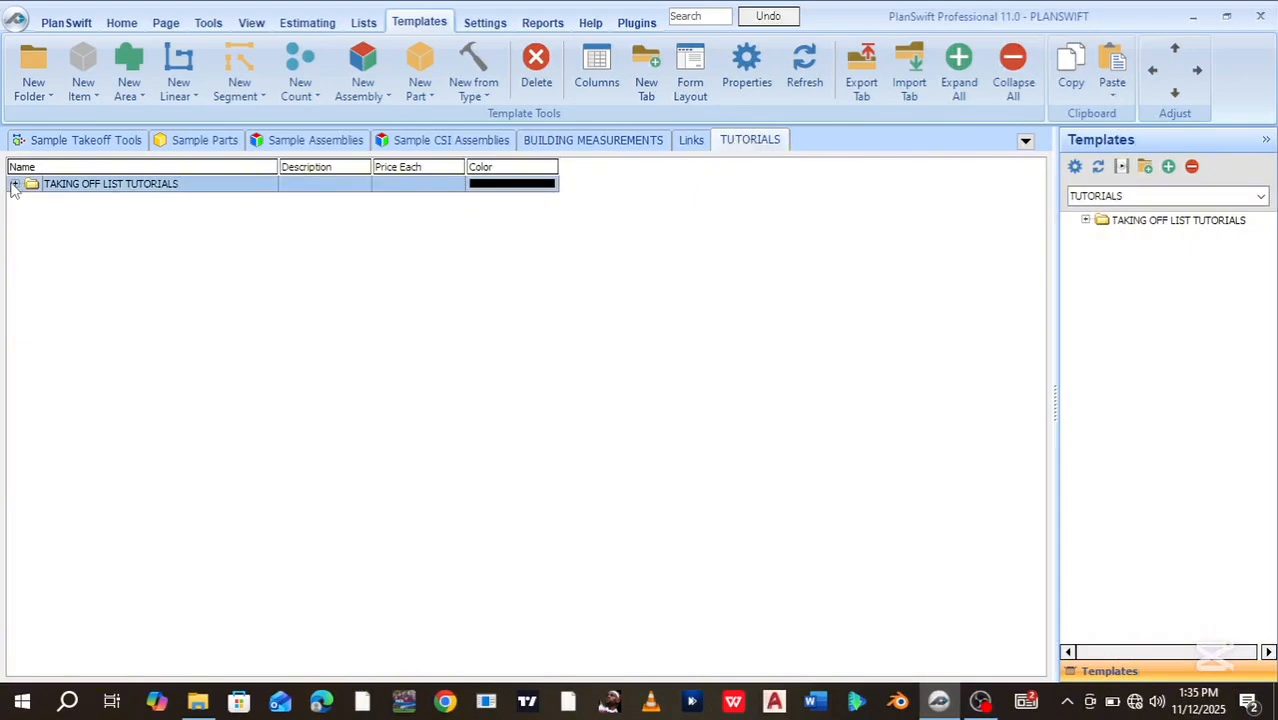
pyautogui.click(14, 185)
pyautogui.click(30, 205)
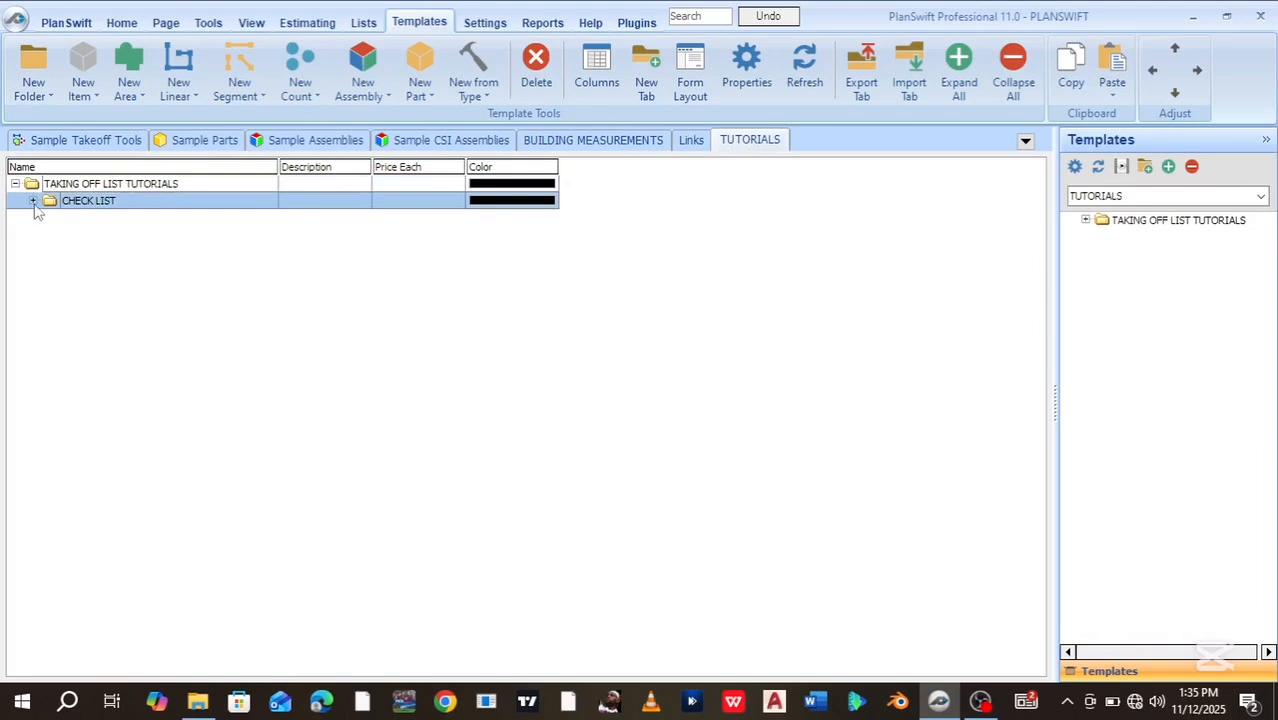
pyautogui.click(33, 201)
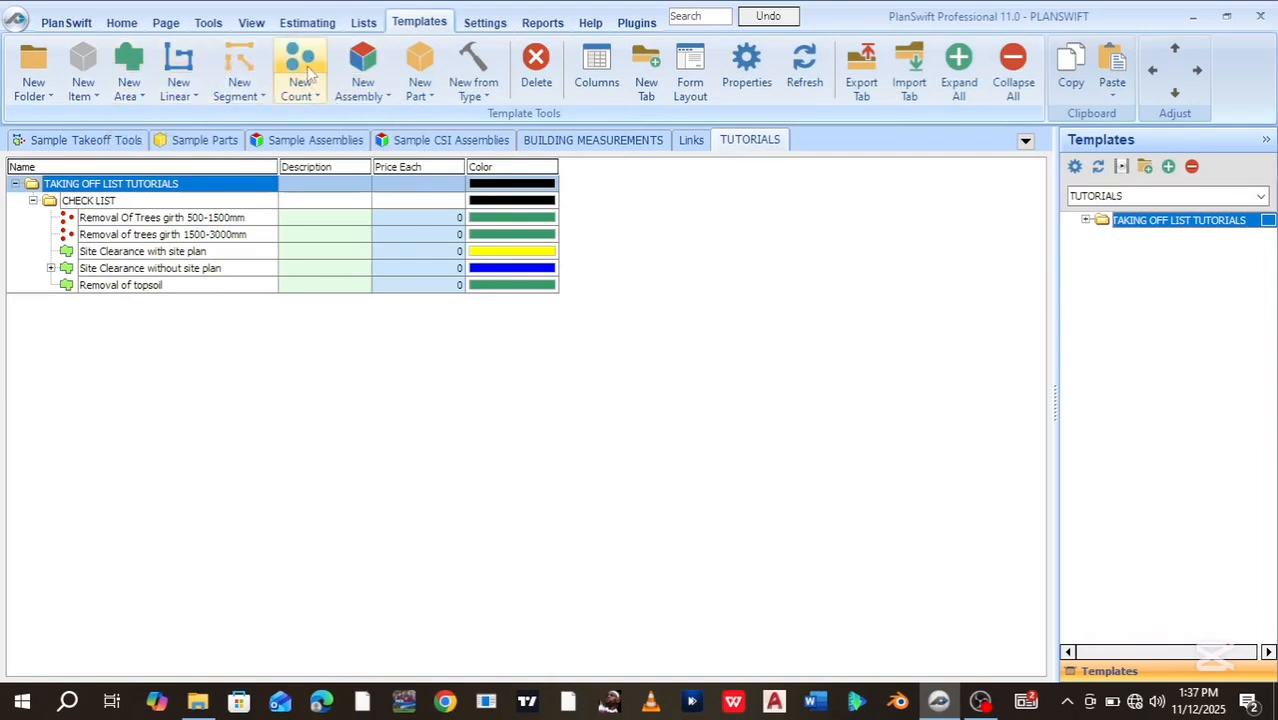
# Create a new red area template named 'Column pit excavation' and show its full property grid
pyautogui.click(133, 65)
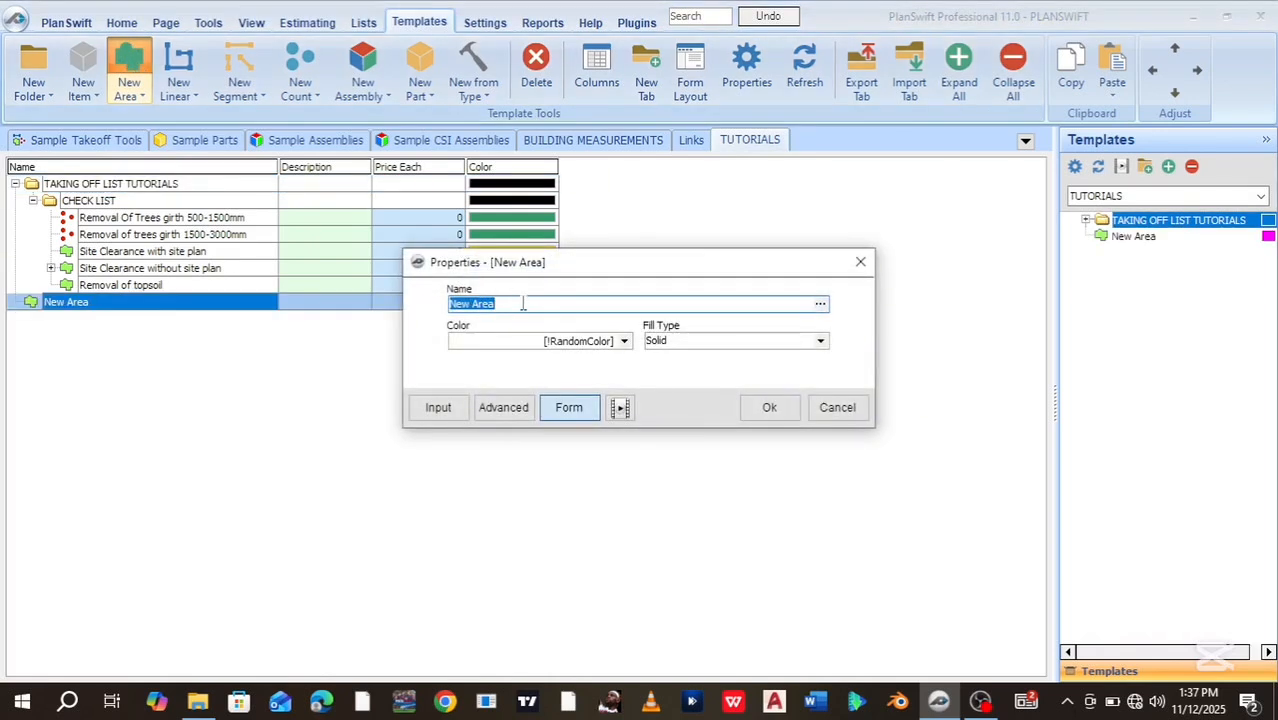
pyautogui.press('BackSpace')
pyautogui.write('Column pl')
pyautogui.write('t excavation')
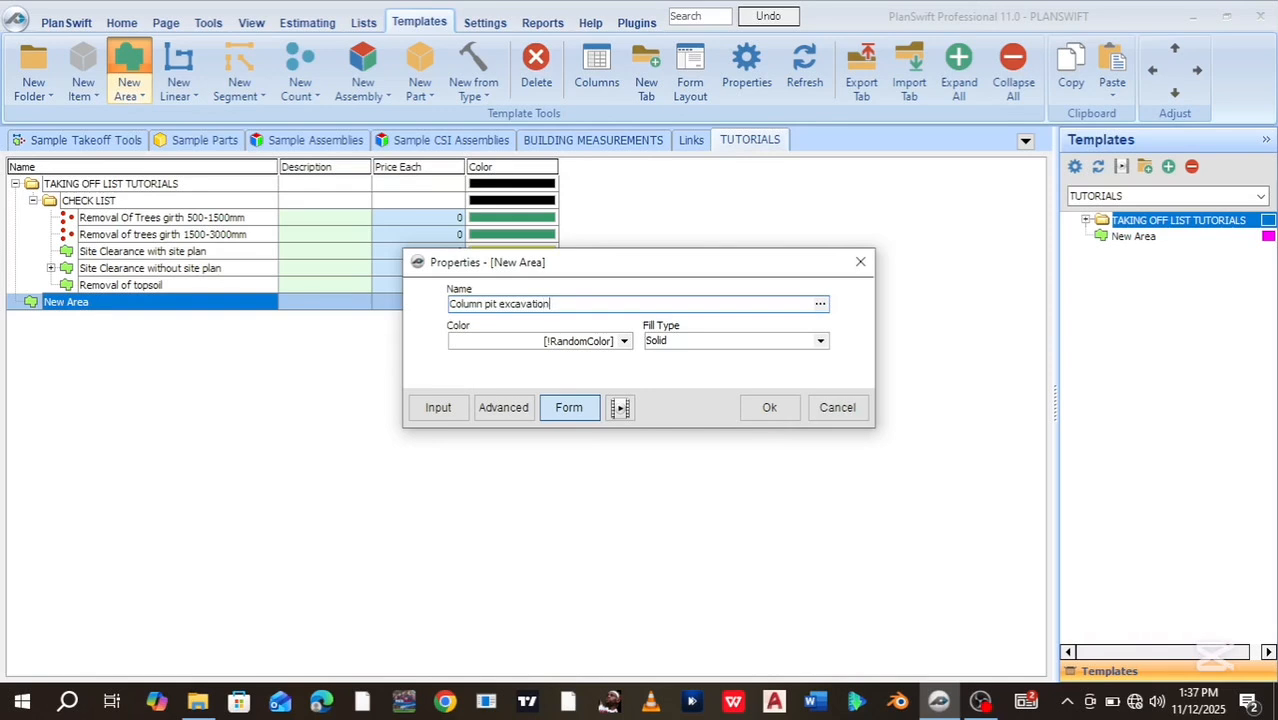
pyautogui.click(624, 341)
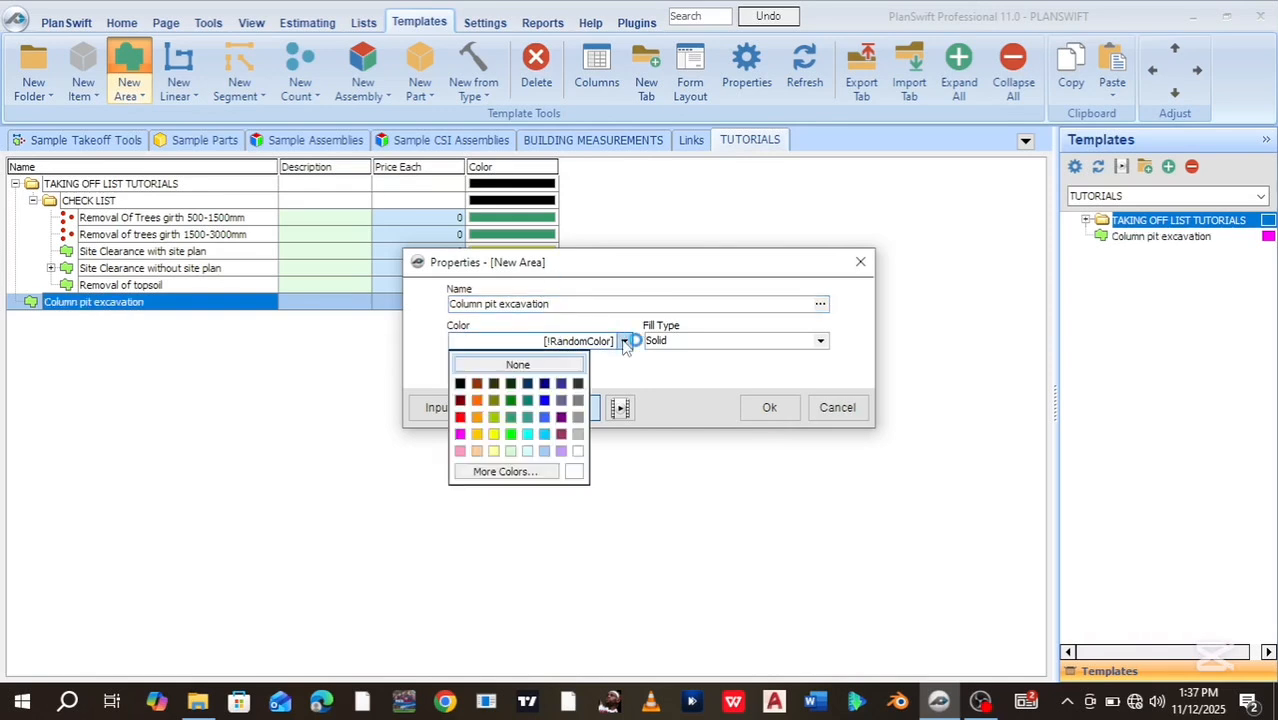
pyautogui.click(460, 418)
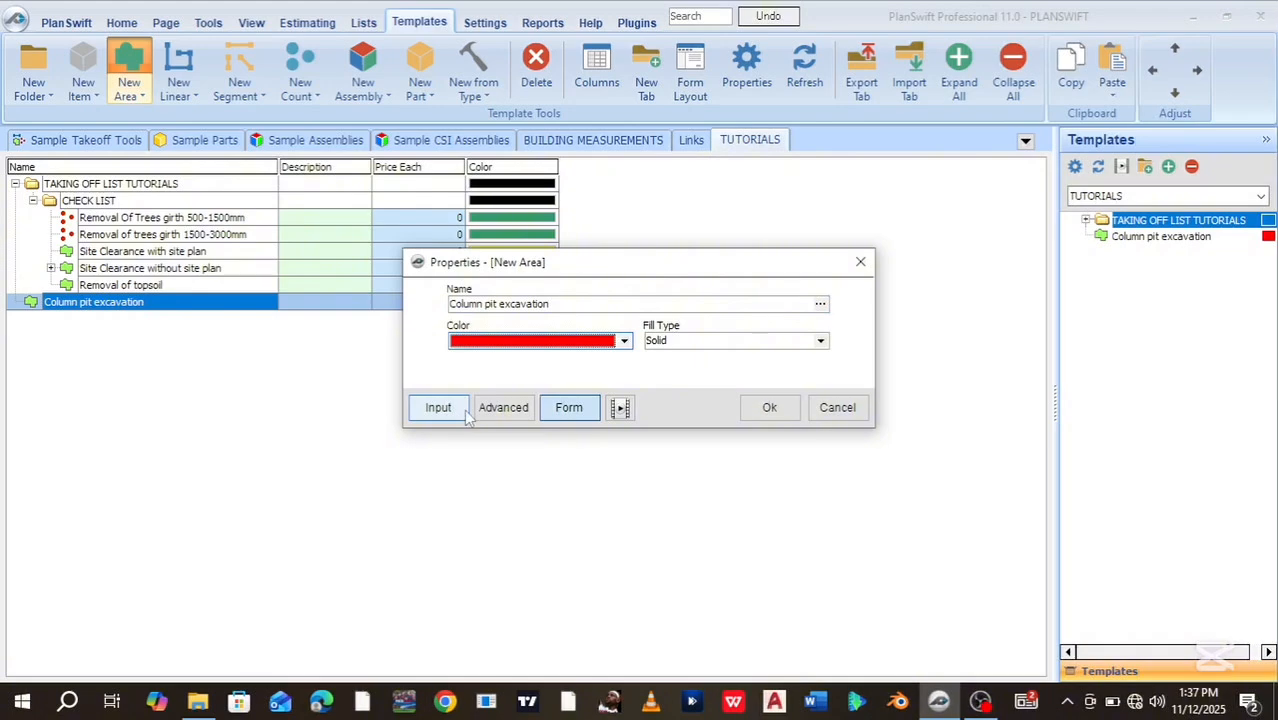
pyautogui.click(507, 409)
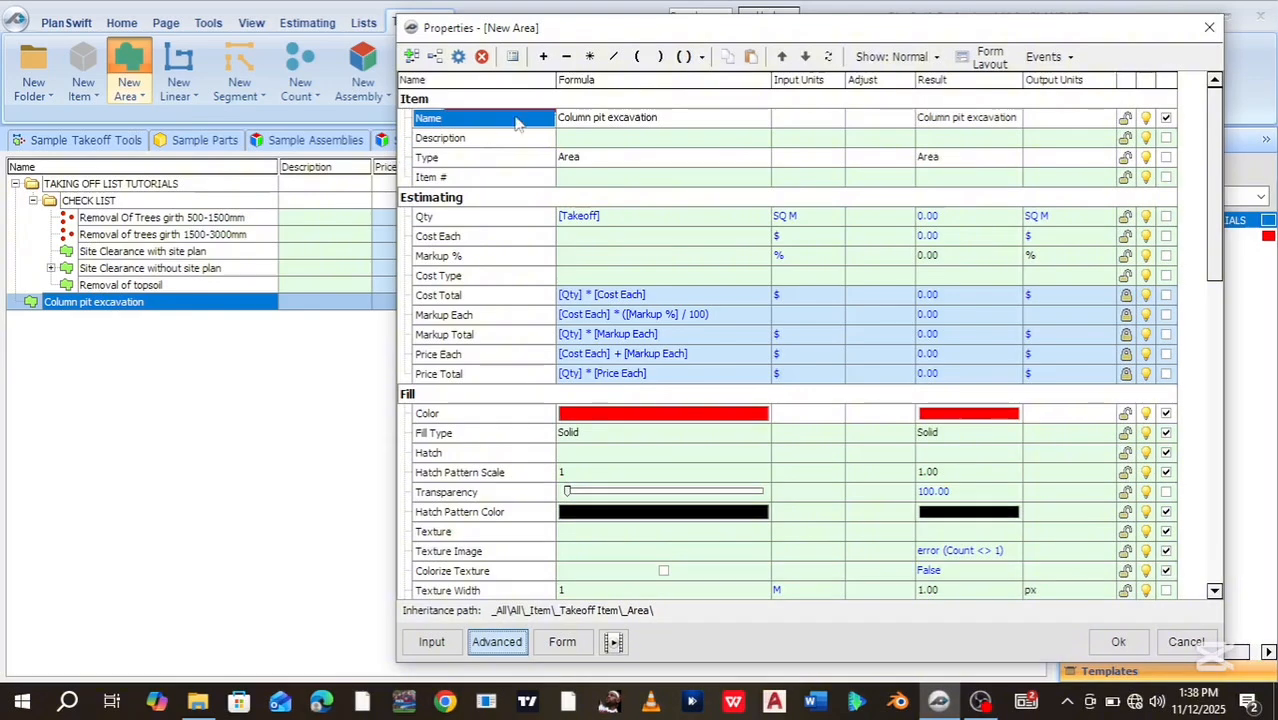
pyautogui.click(411, 57)
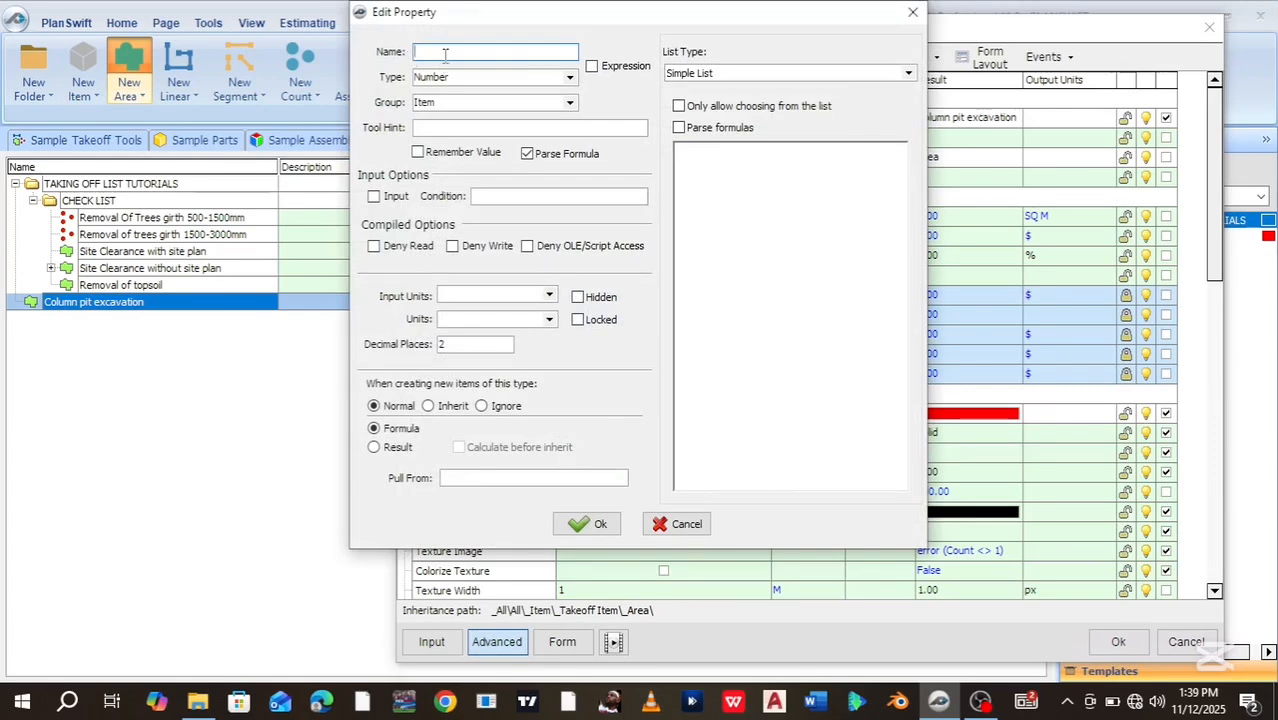
# Add a property named Depth to the template's Takeoff Data group
pyautogui.write('Depth')
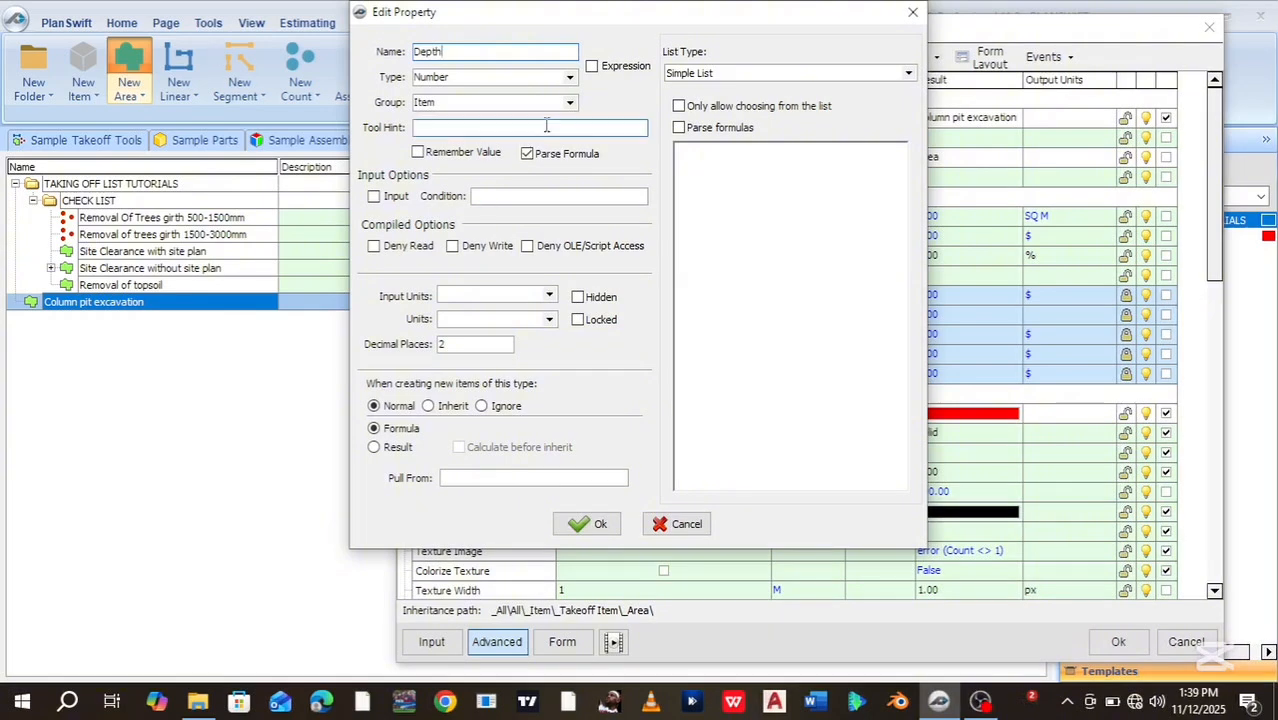
pyautogui.click(569, 103)
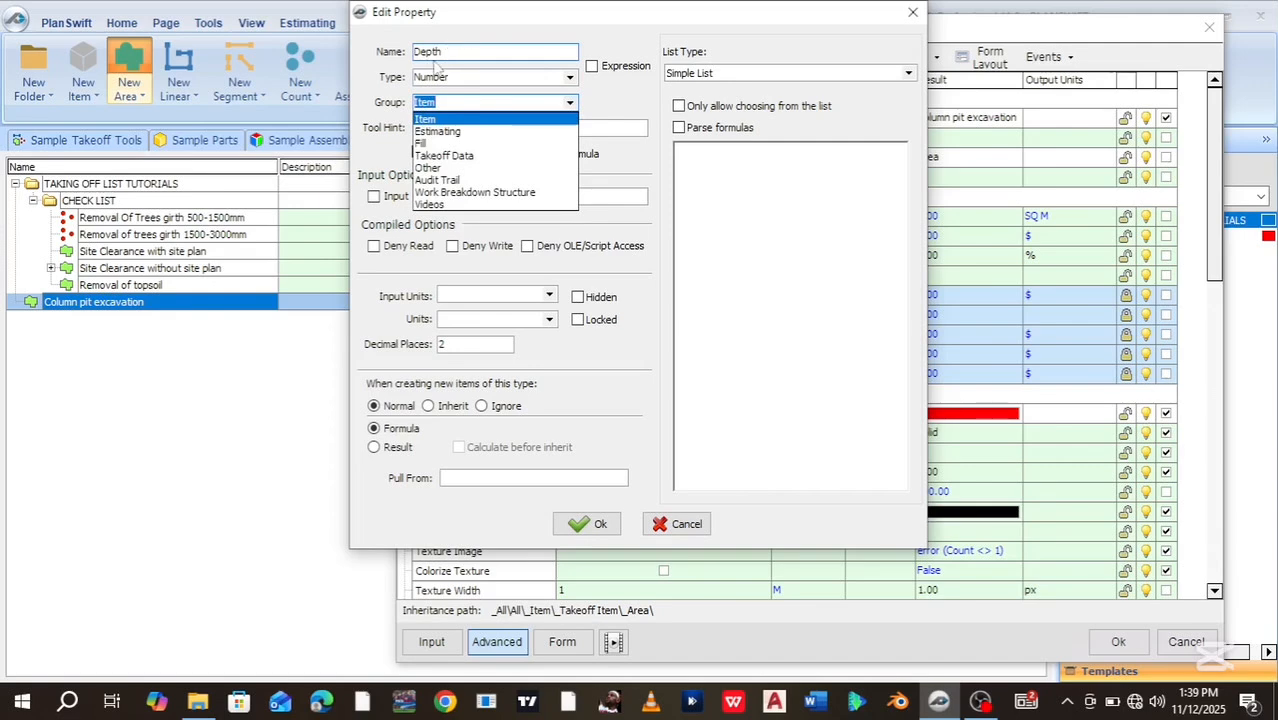
pyautogui.click(436, 158)
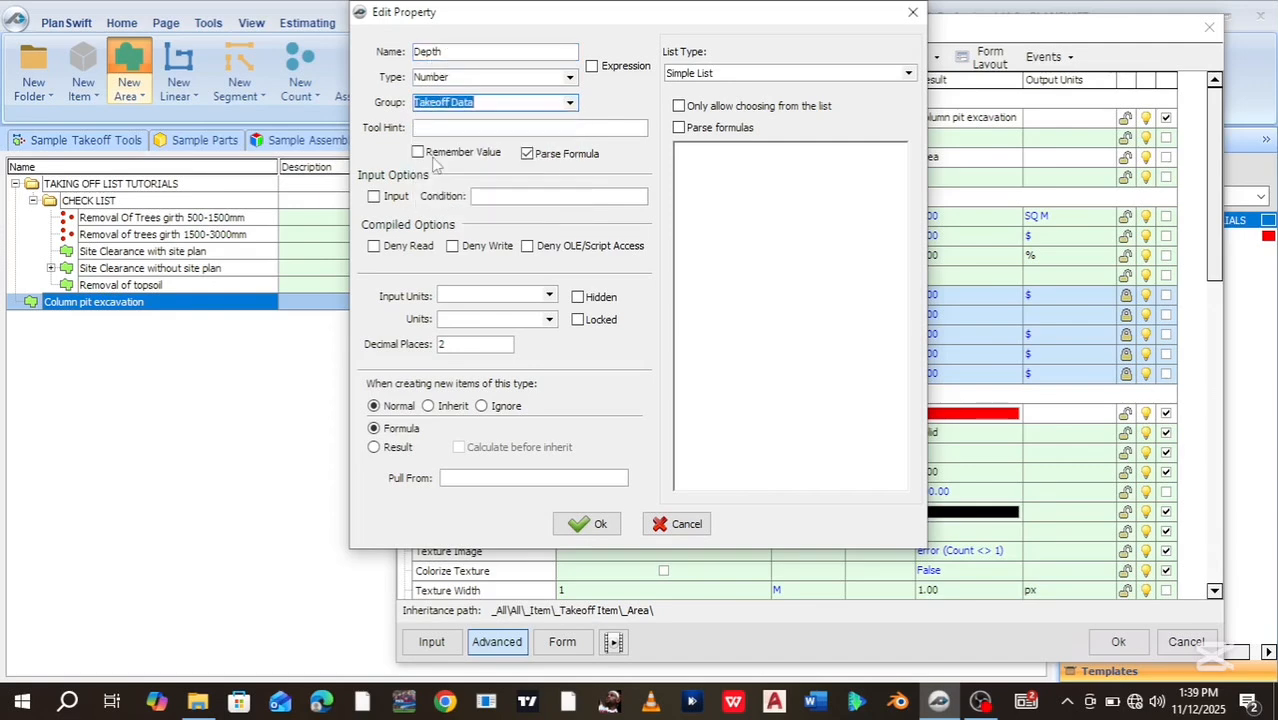
pyautogui.click(586, 524)
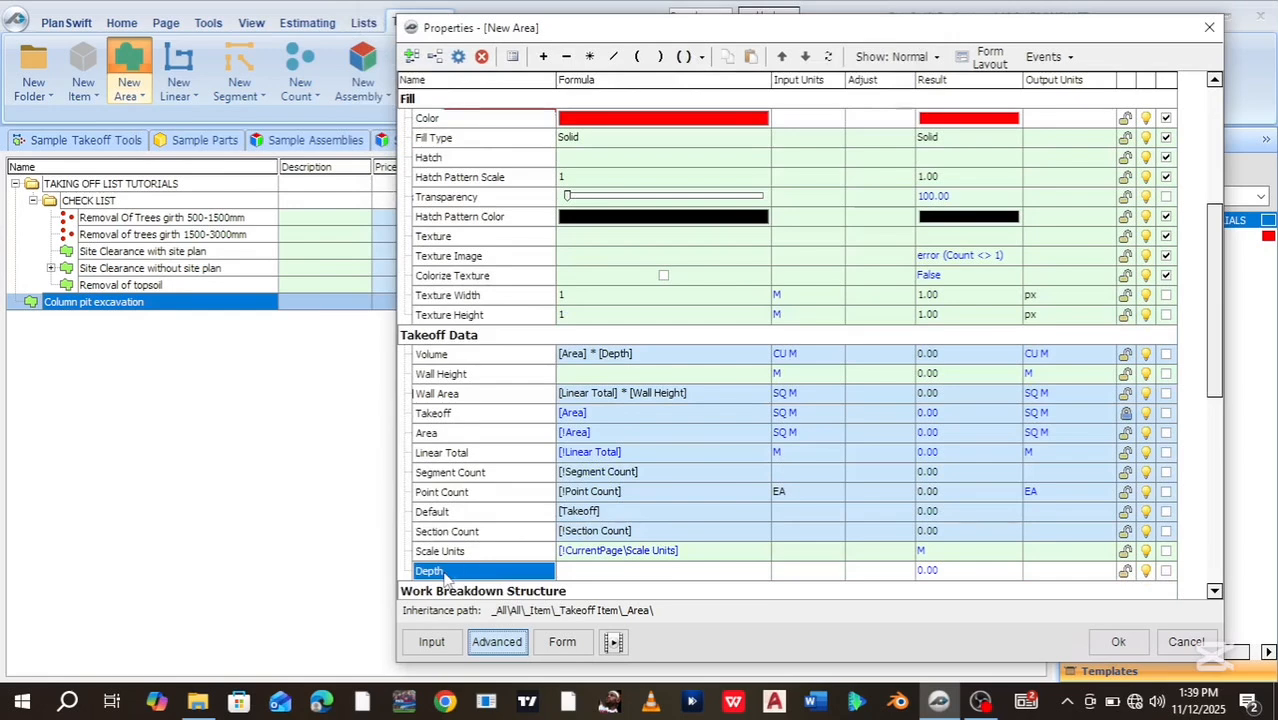
# Set the Depth property's units to metres (M)
pyautogui.click(781, 571)
pyautogui.click(837, 572)
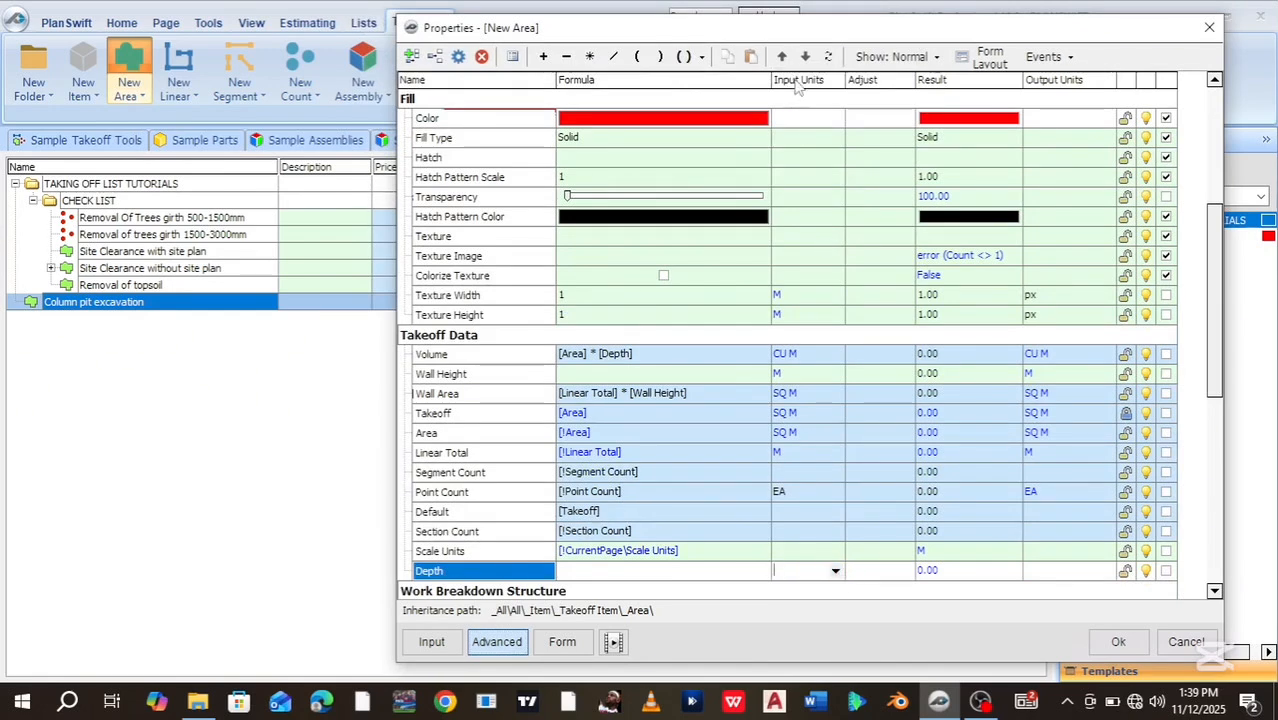
pyautogui.click(836, 571)
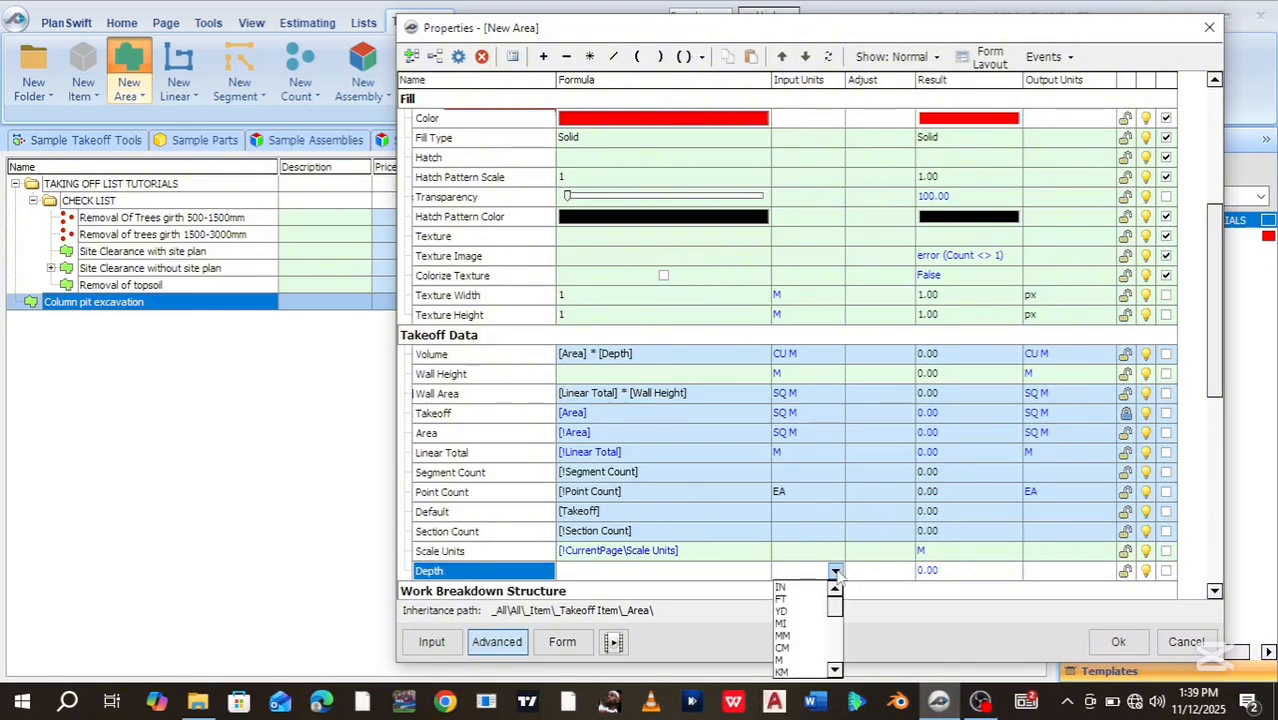
pyautogui.click(784, 660)
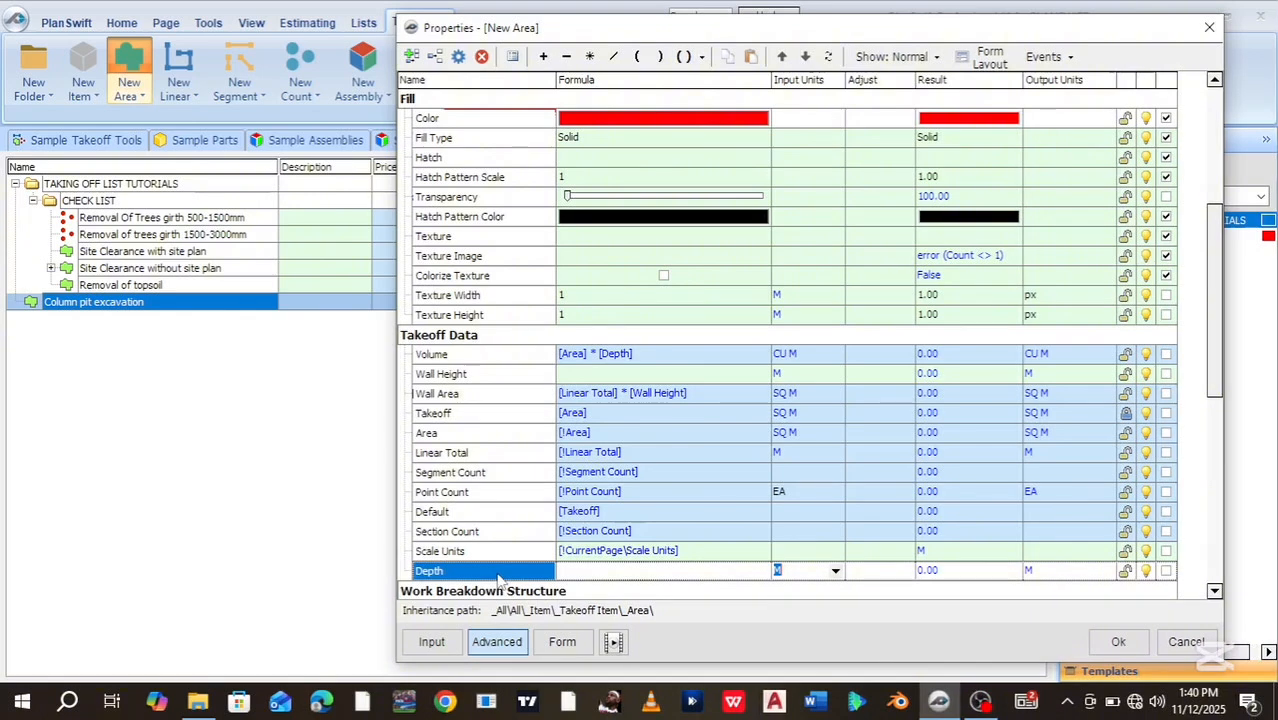
pyautogui.click(562, 645)
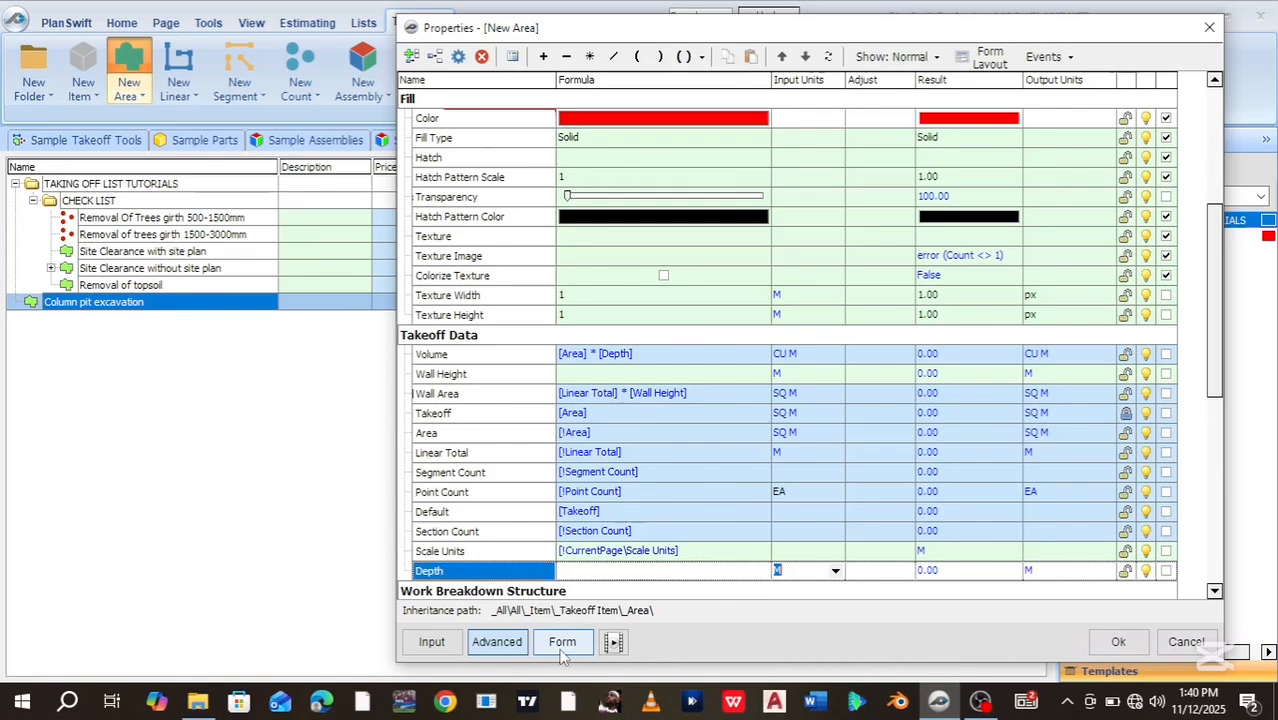
# Enable Depth's show-in-form option and confirm the Depth field appears in the compact form
pyautogui.click(562, 645)
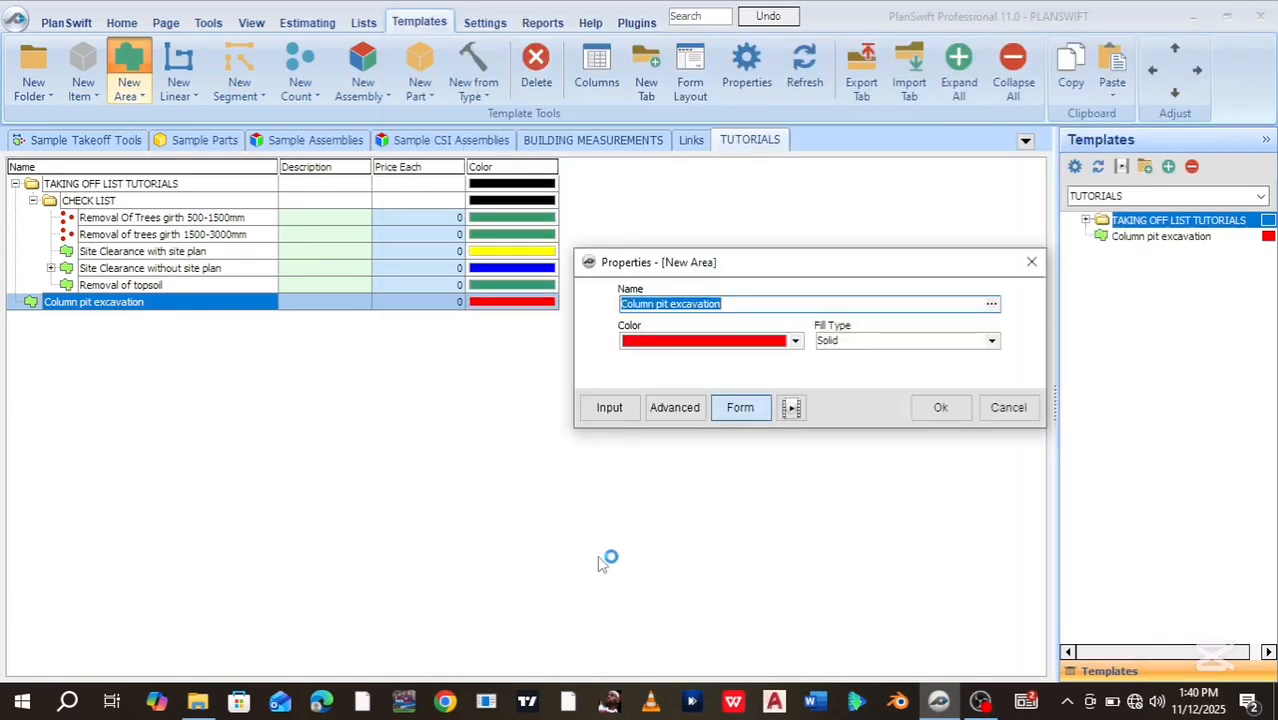
pyautogui.moveTo(846, 263); pyautogui.dragTo(718, 256)
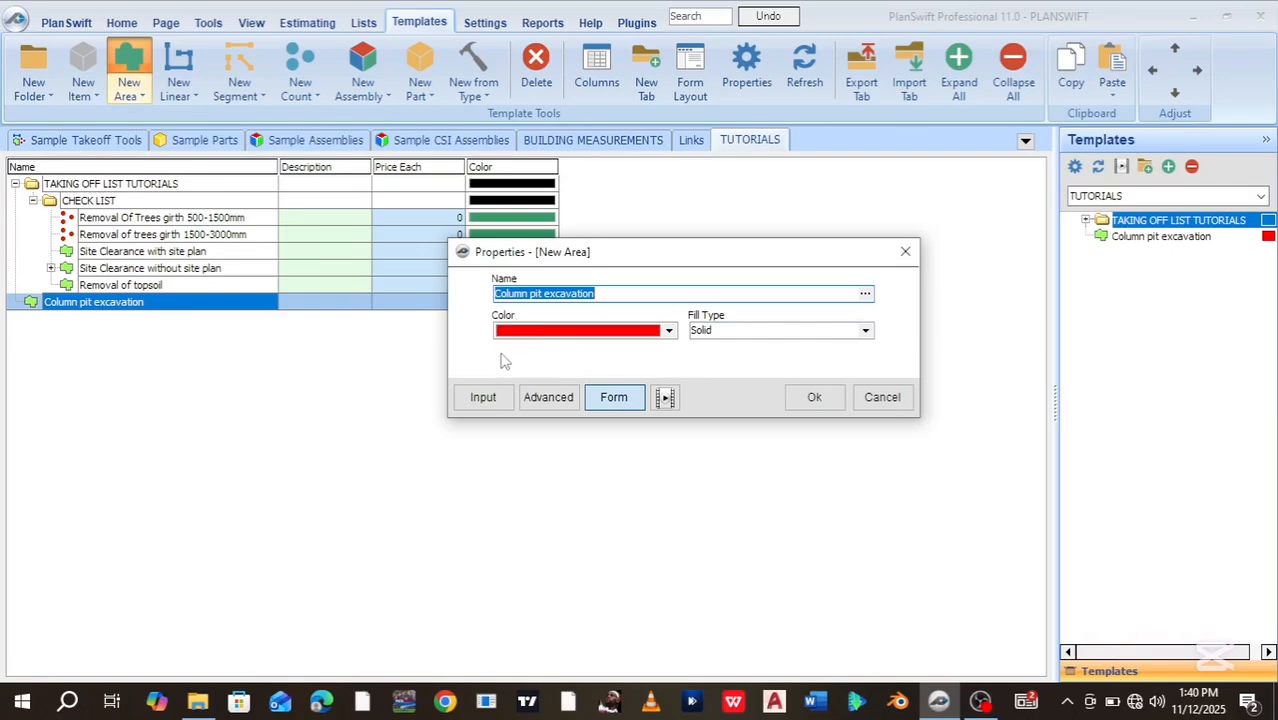
pyautogui.click(549, 400)
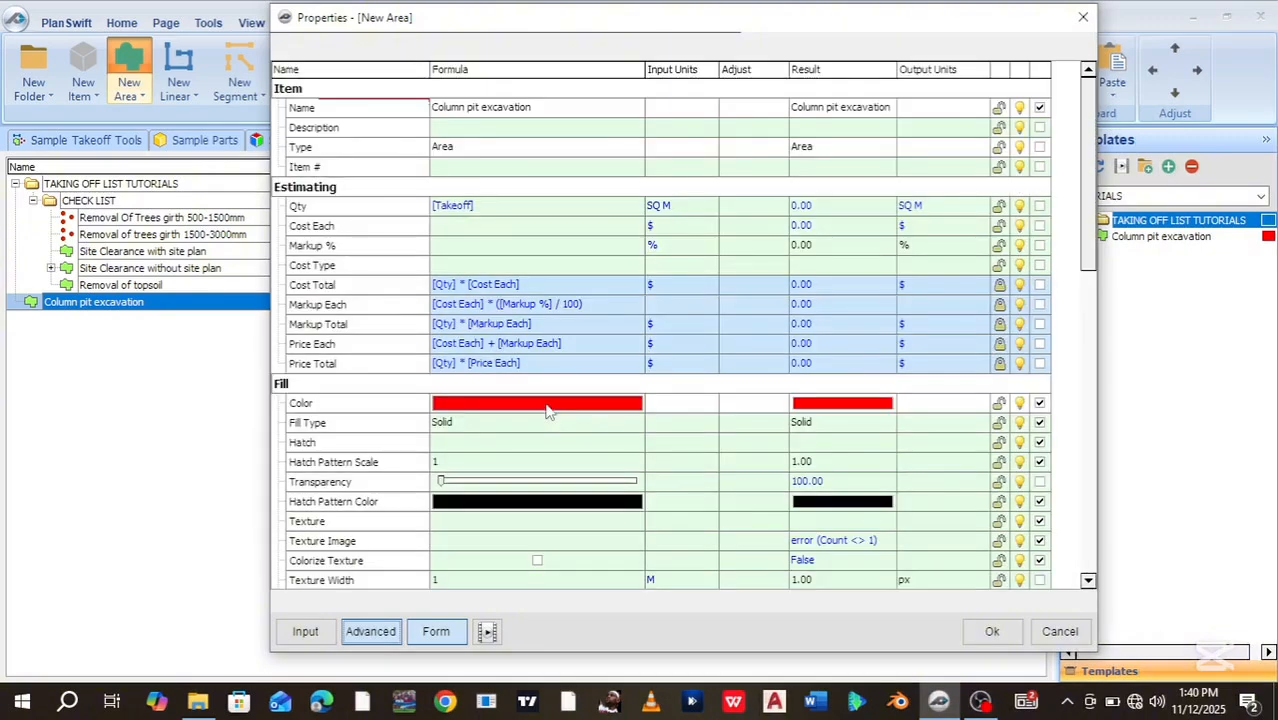
pyautogui.moveTo(1086, 264); pyautogui.dragTo(1094, 435)
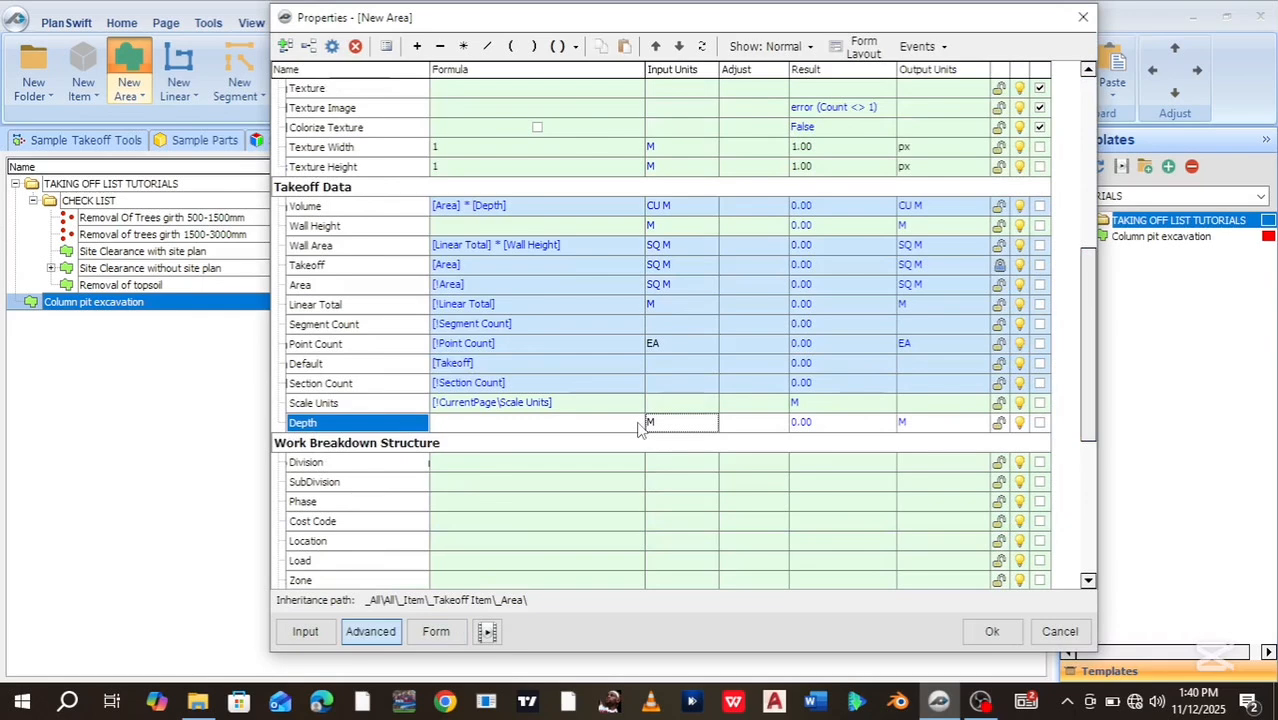
pyautogui.click(1040, 424)
pyautogui.click(435, 636)
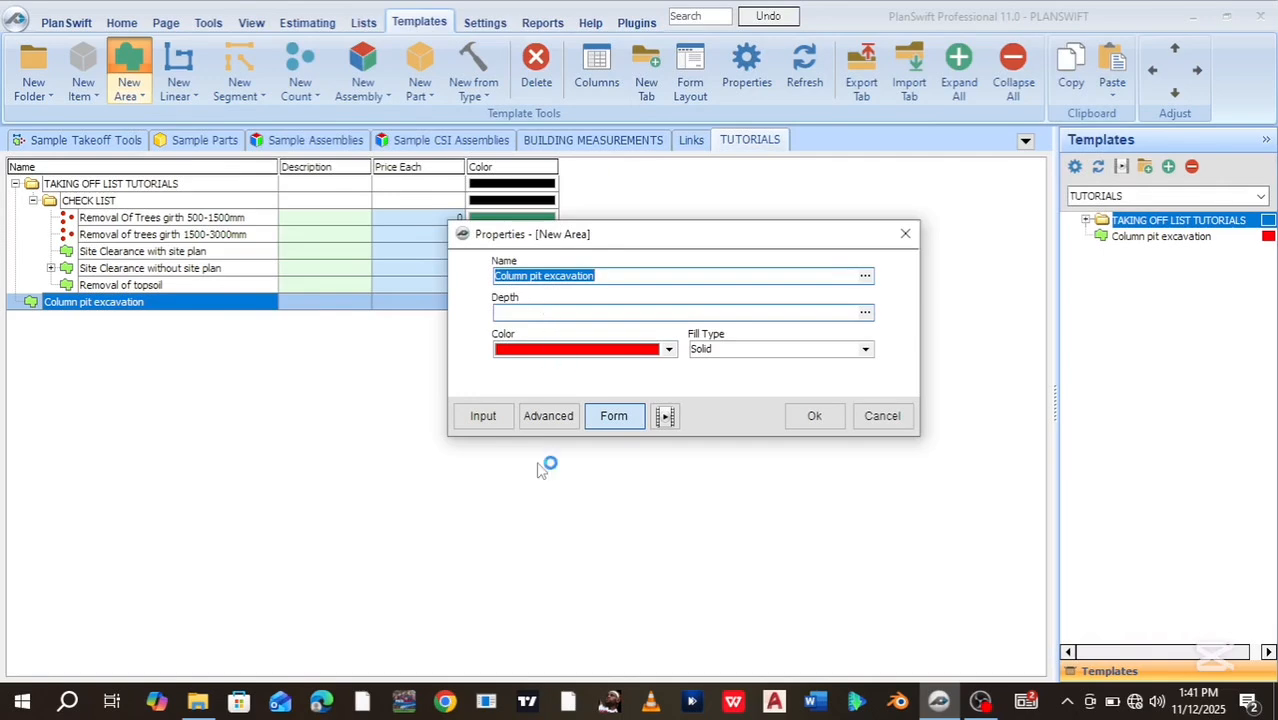
pyautogui.click(547, 424)
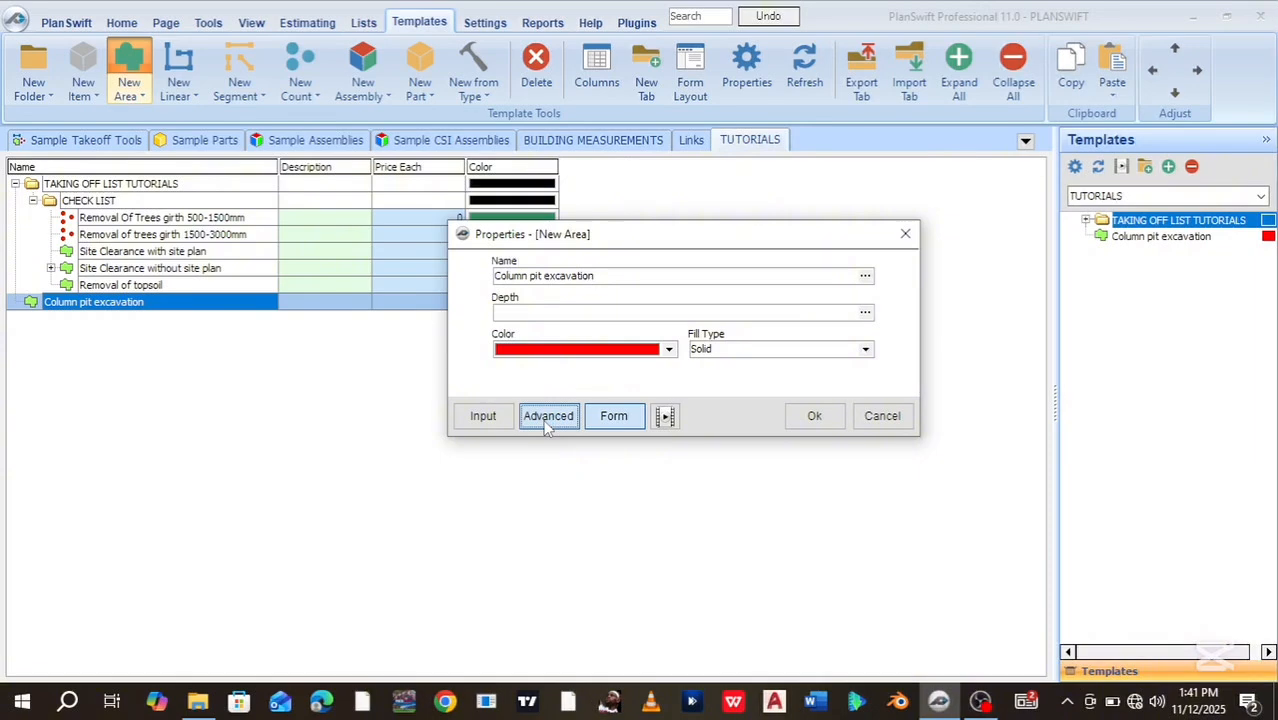
# Begin editing the Qty formula, [Takeoff], in the full property grid
pyautogui.click(548, 418)
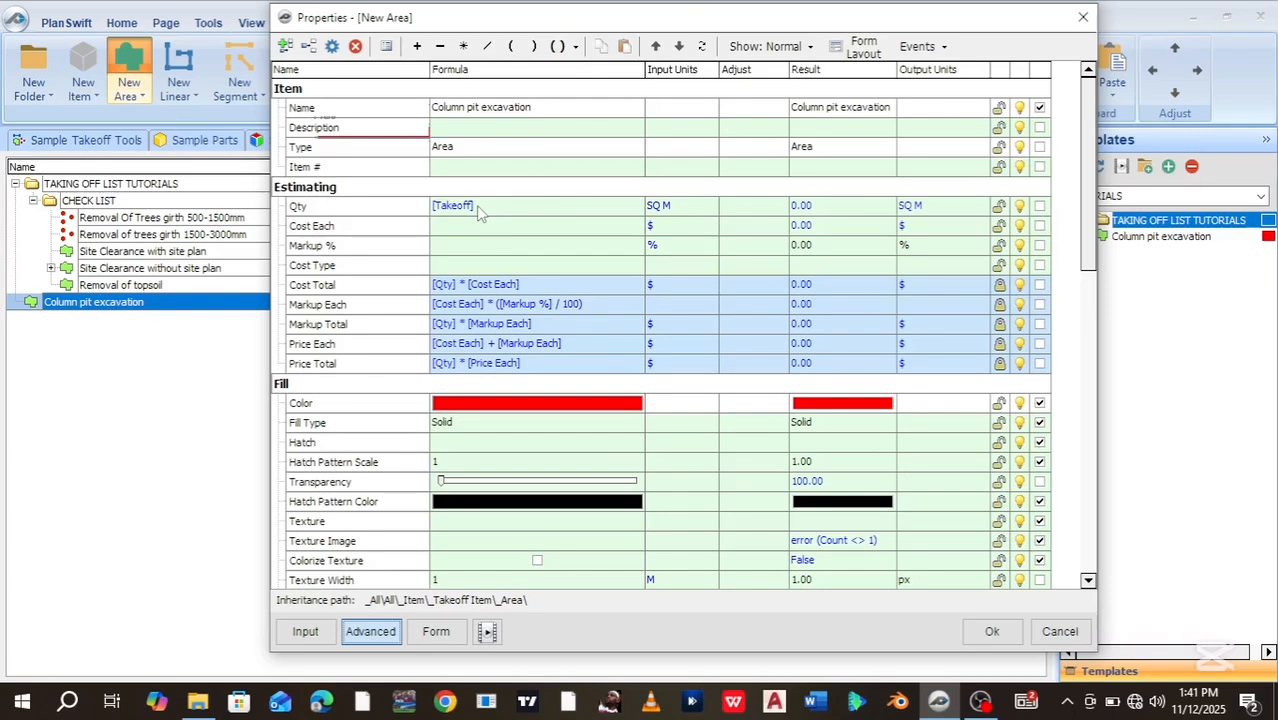
pyautogui.click(479, 206)
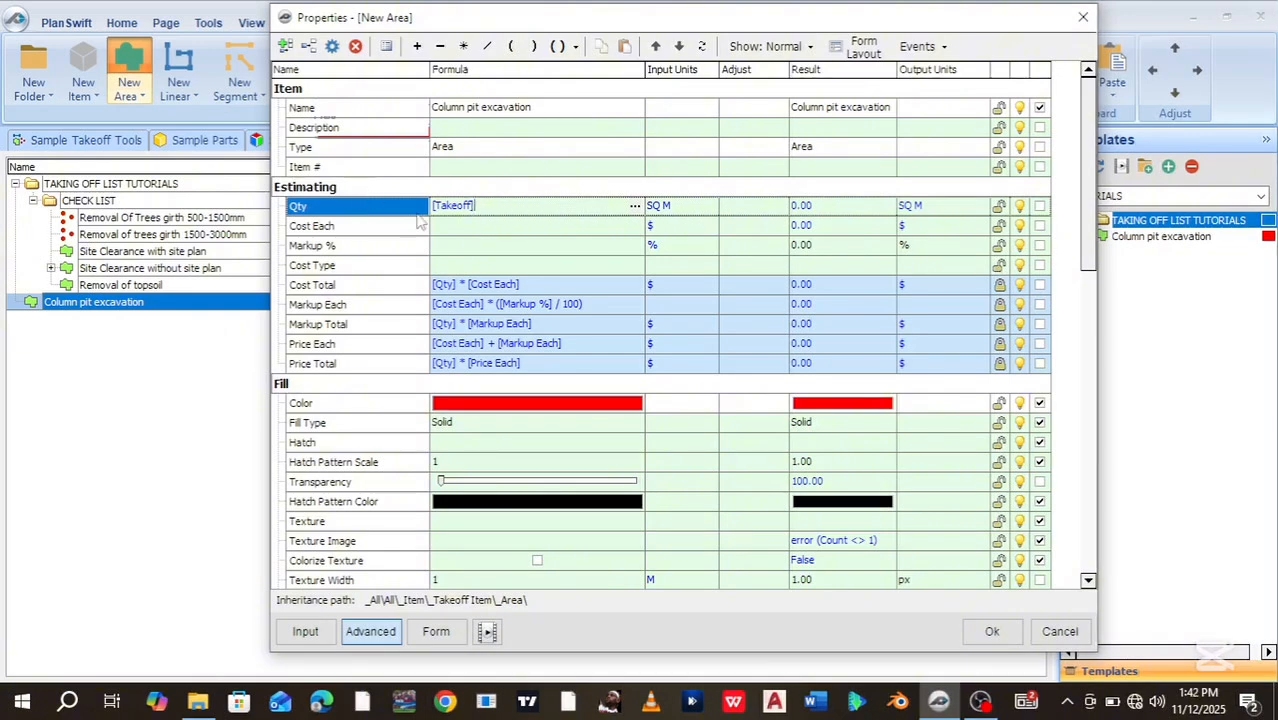
# Append [Depth] to the Qty formula so it reads [Takeoff] * [Depth]
pyautogui.click(464, 47)
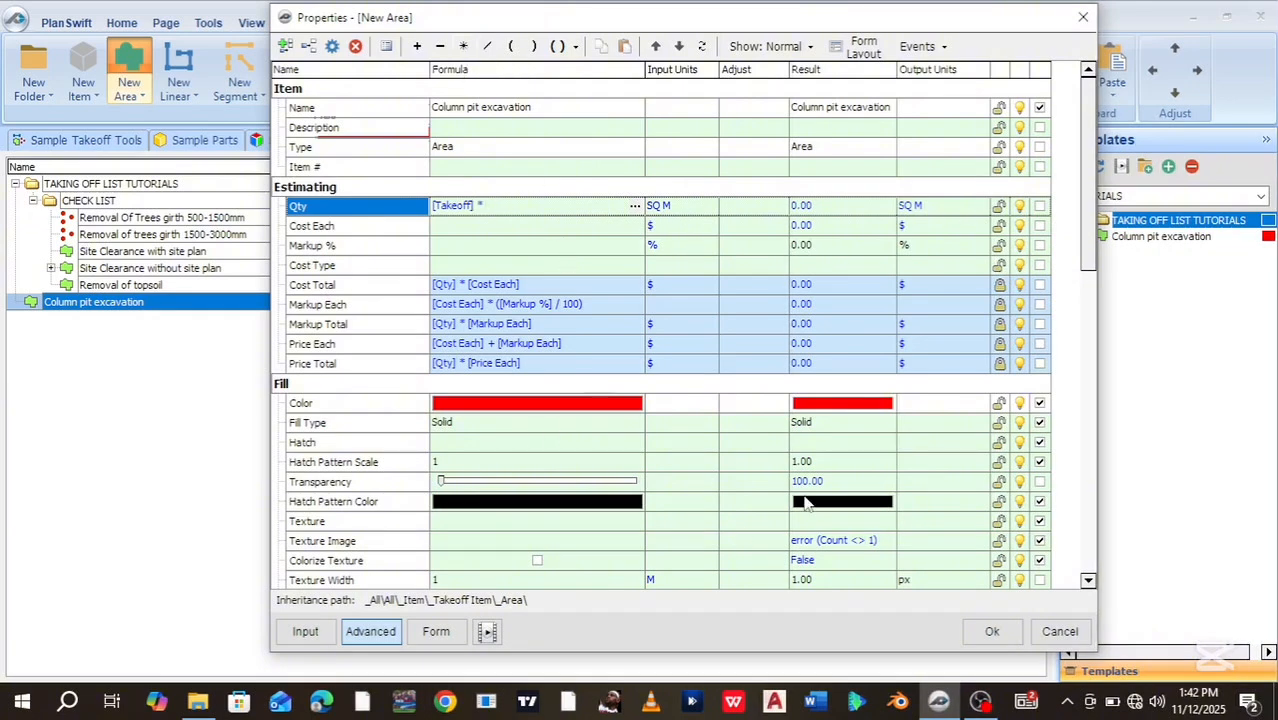
pyautogui.moveTo(1093, 251); pyautogui.dragTo(1094, 373)
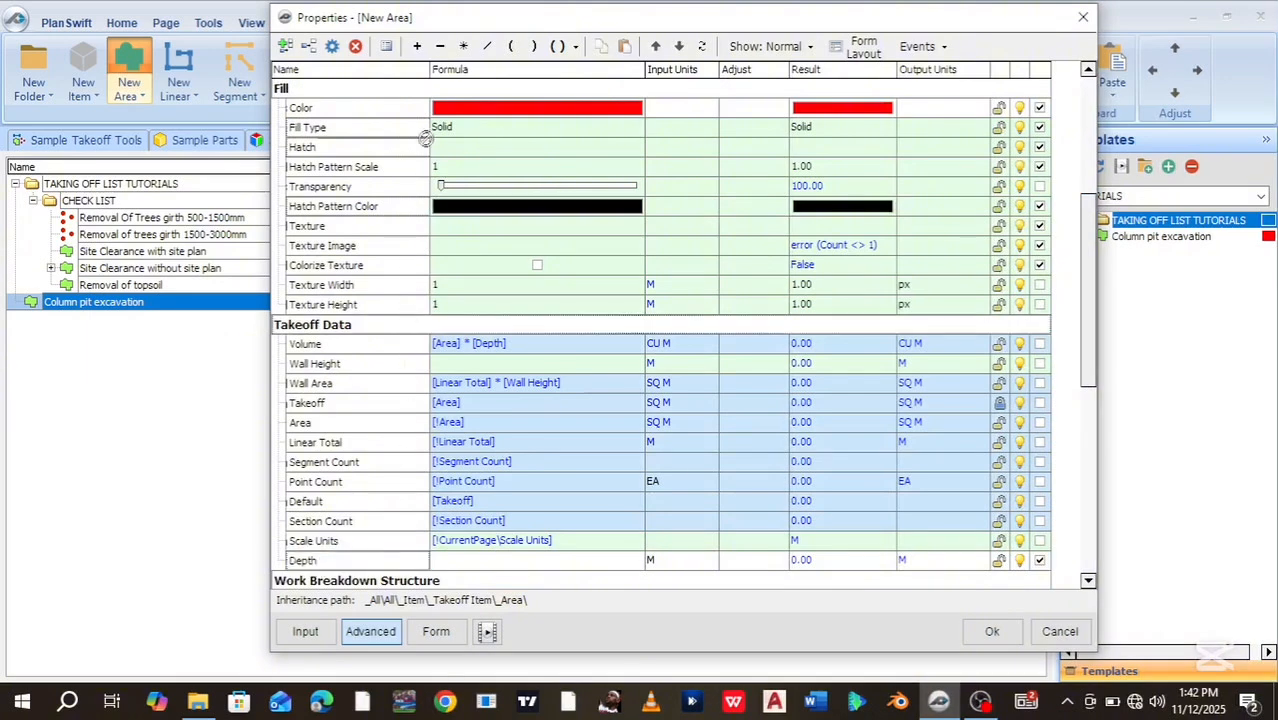
pyautogui.scroll(6, 426, 95)
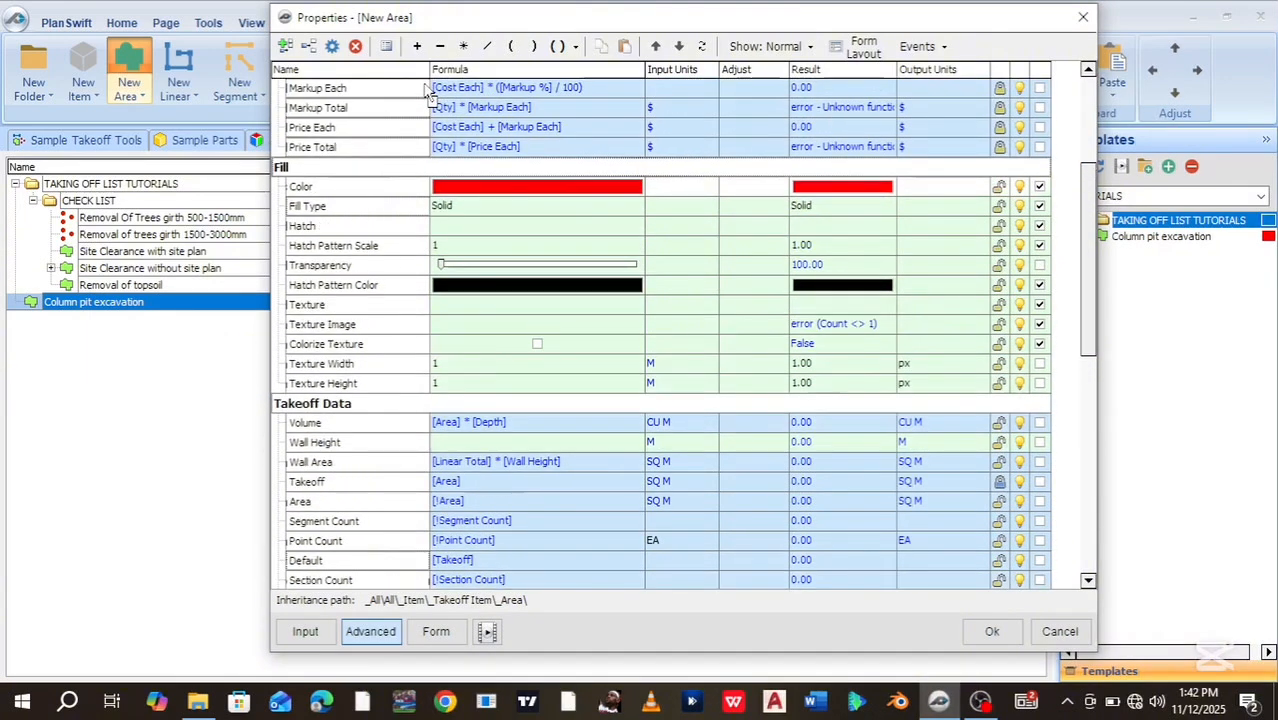
pyautogui.scroll(5, 426, 90)
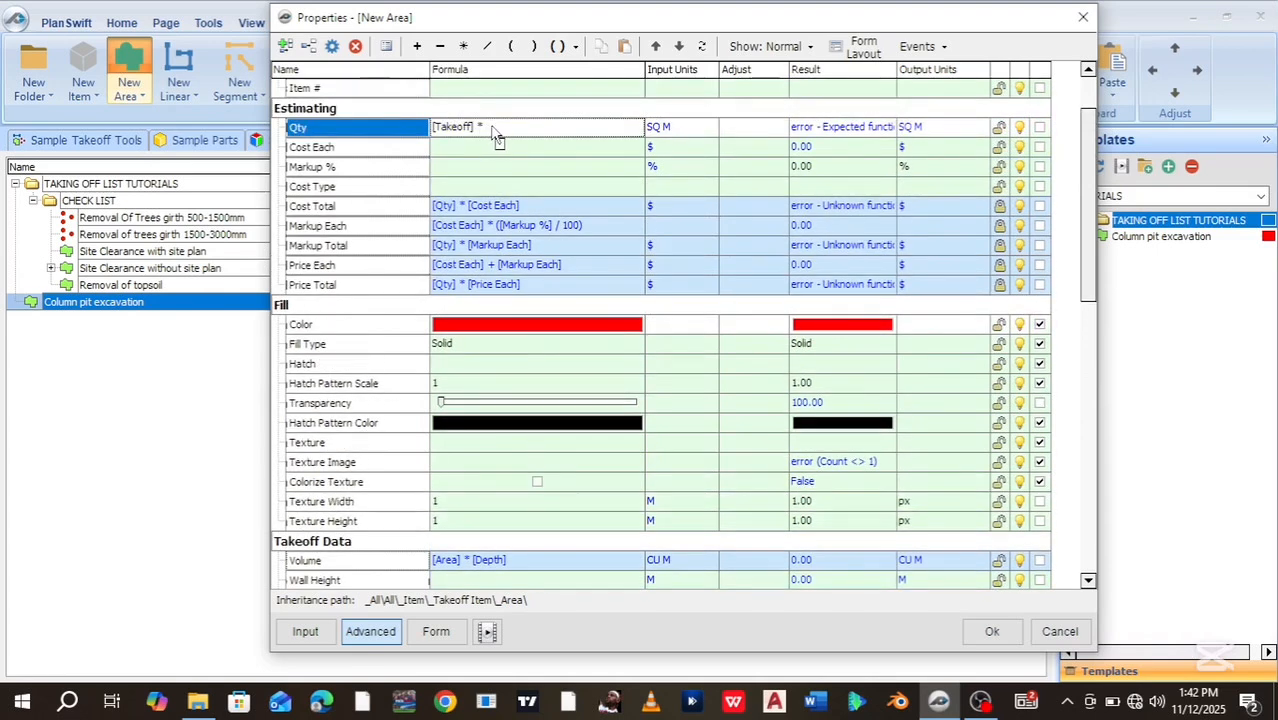
pyautogui.write('[Depth]')
pyautogui.scroll(-1, 456, 130)
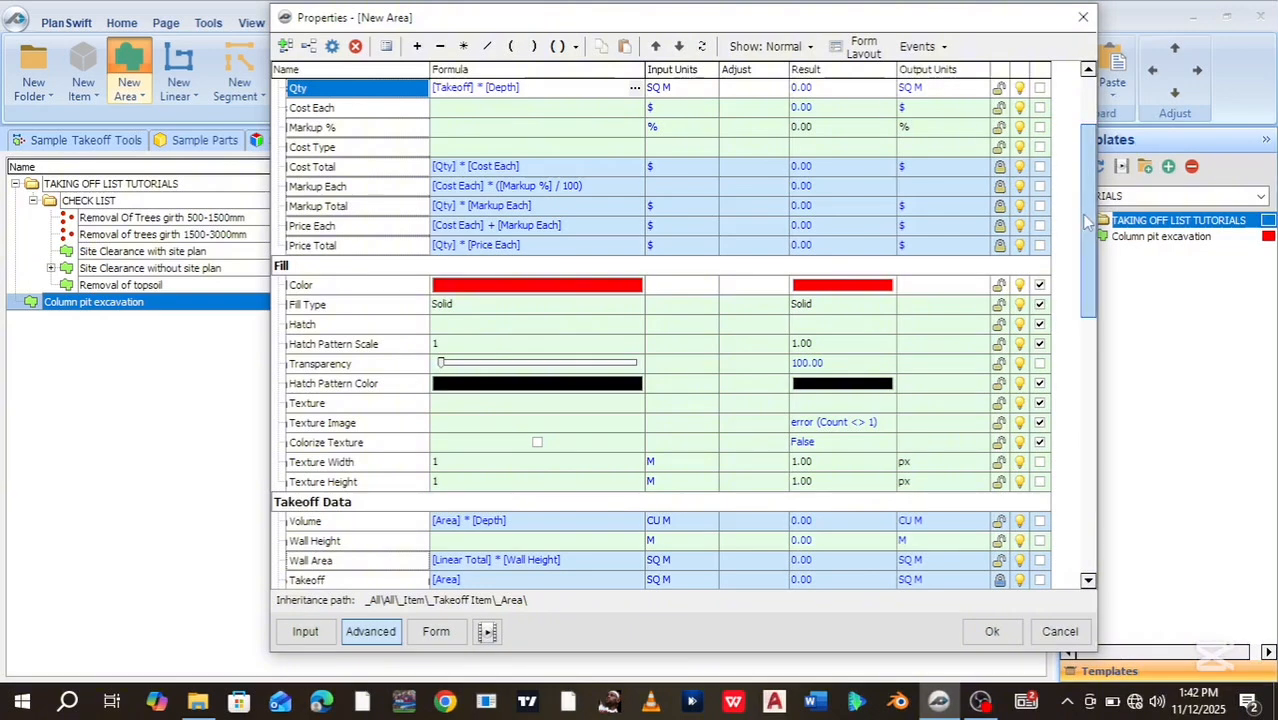
pyautogui.scroll(3, 1085, 220)
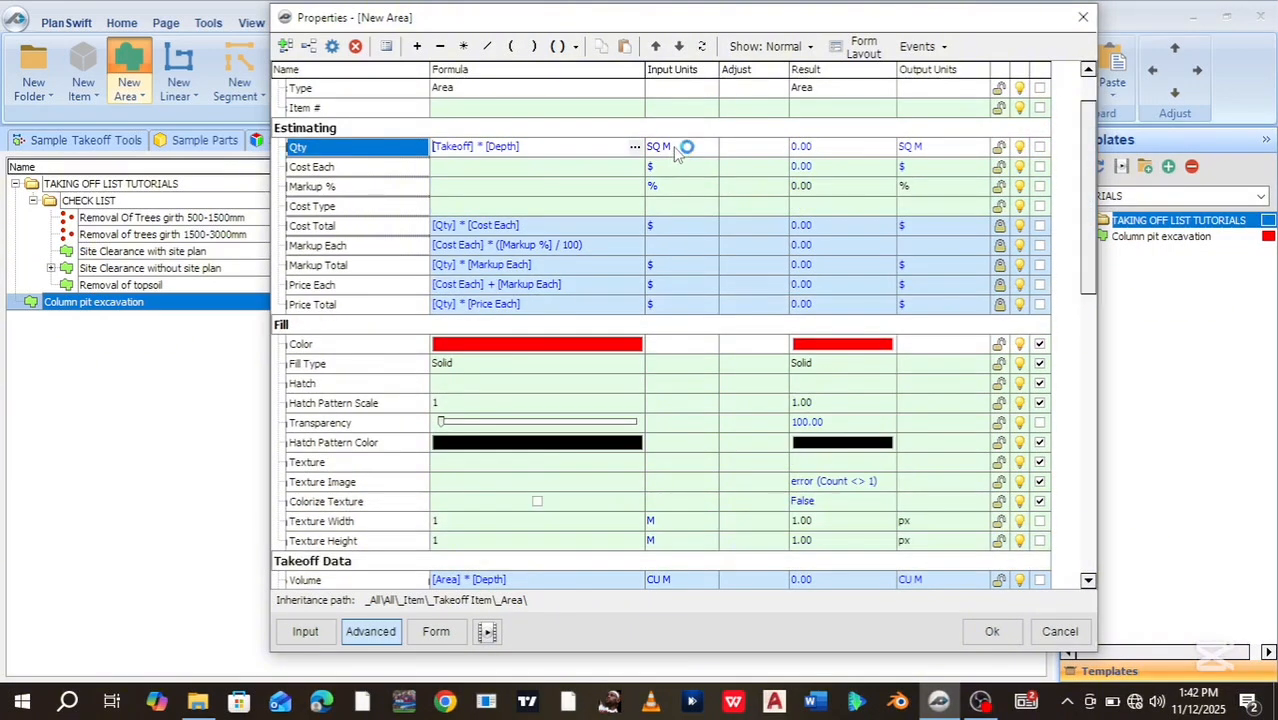
# Set the Qty input units to CU M and confirm the property changes
pyautogui.click(676, 146)
pyautogui.click(709, 147)
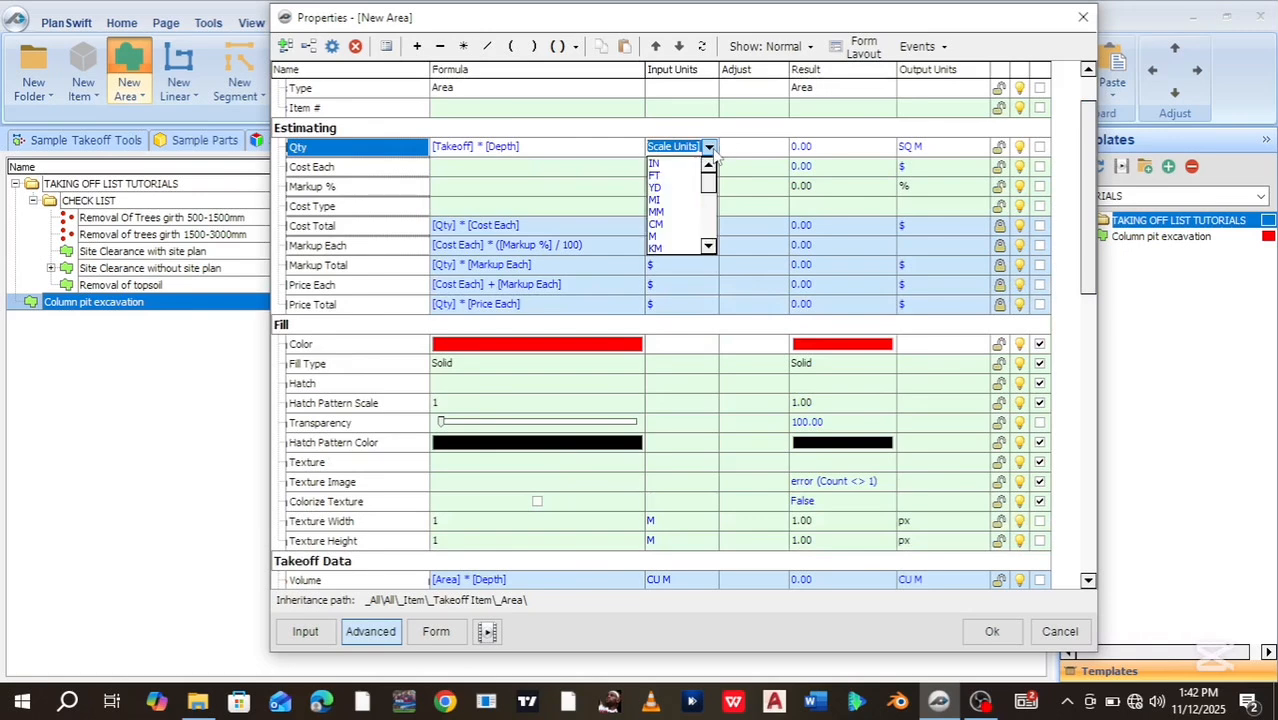
pyautogui.moveTo(711, 180); pyautogui.dragTo(711, 224)
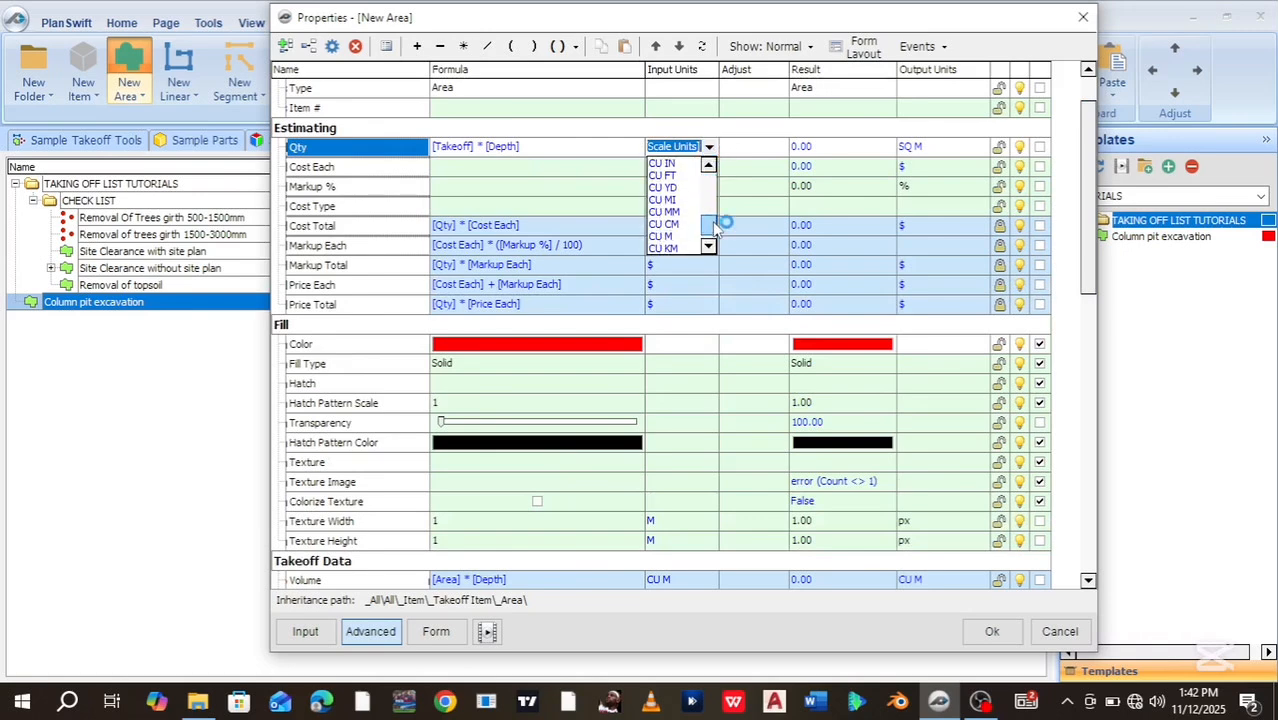
pyautogui.click(660, 247)
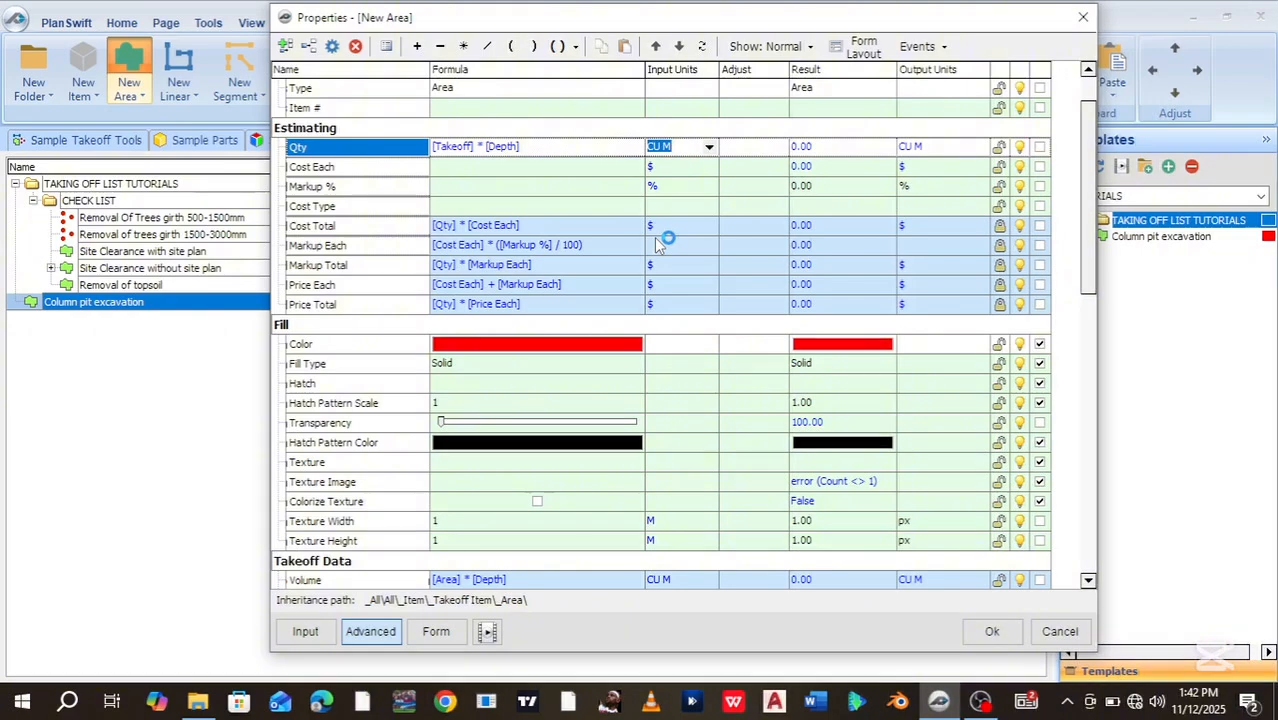
pyautogui.click(990, 636)
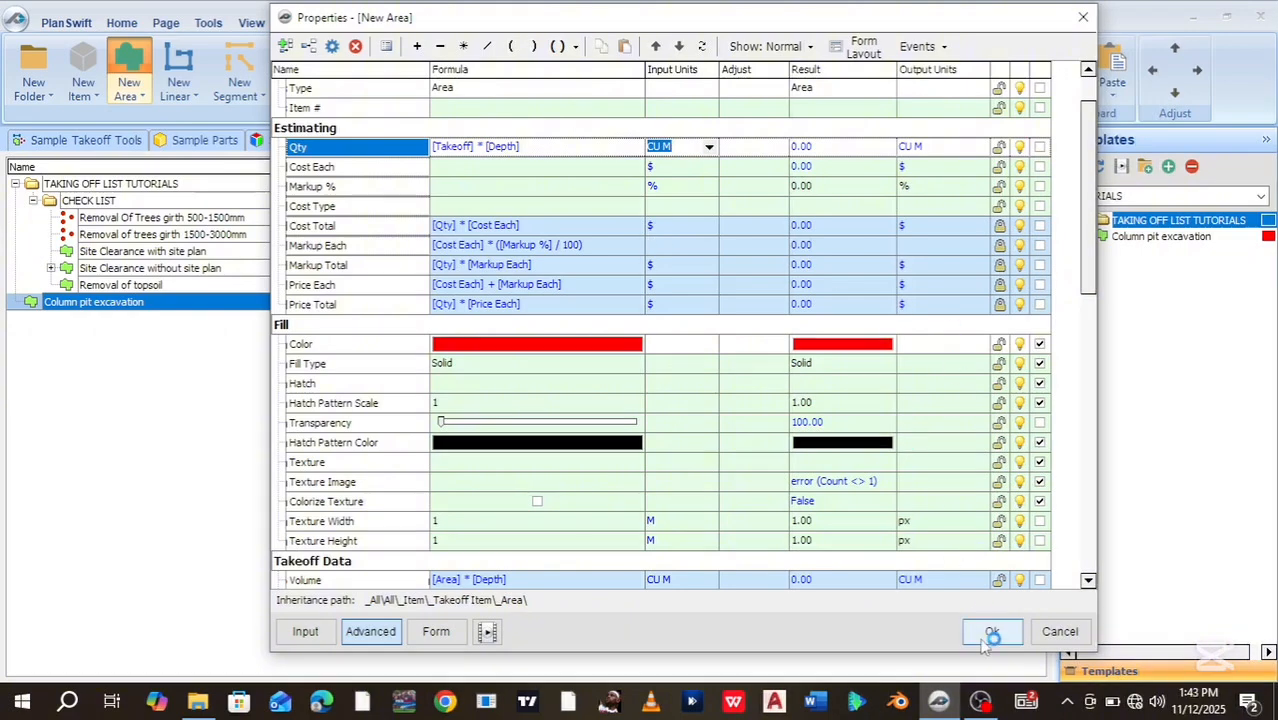
# Apply the template changes, return to the FOUNDATION LAYOUT plan, and start measuring at a column corner
pyautogui.click(987, 637)
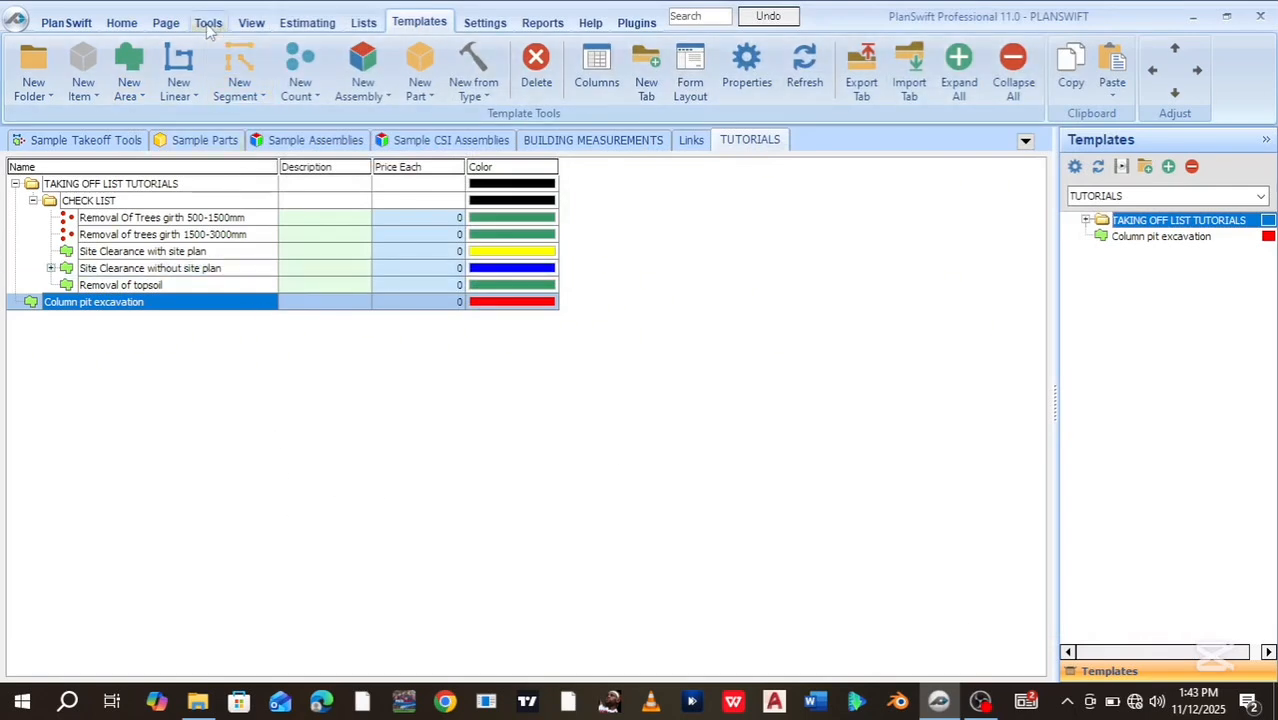
pyautogui.click(122, 22)
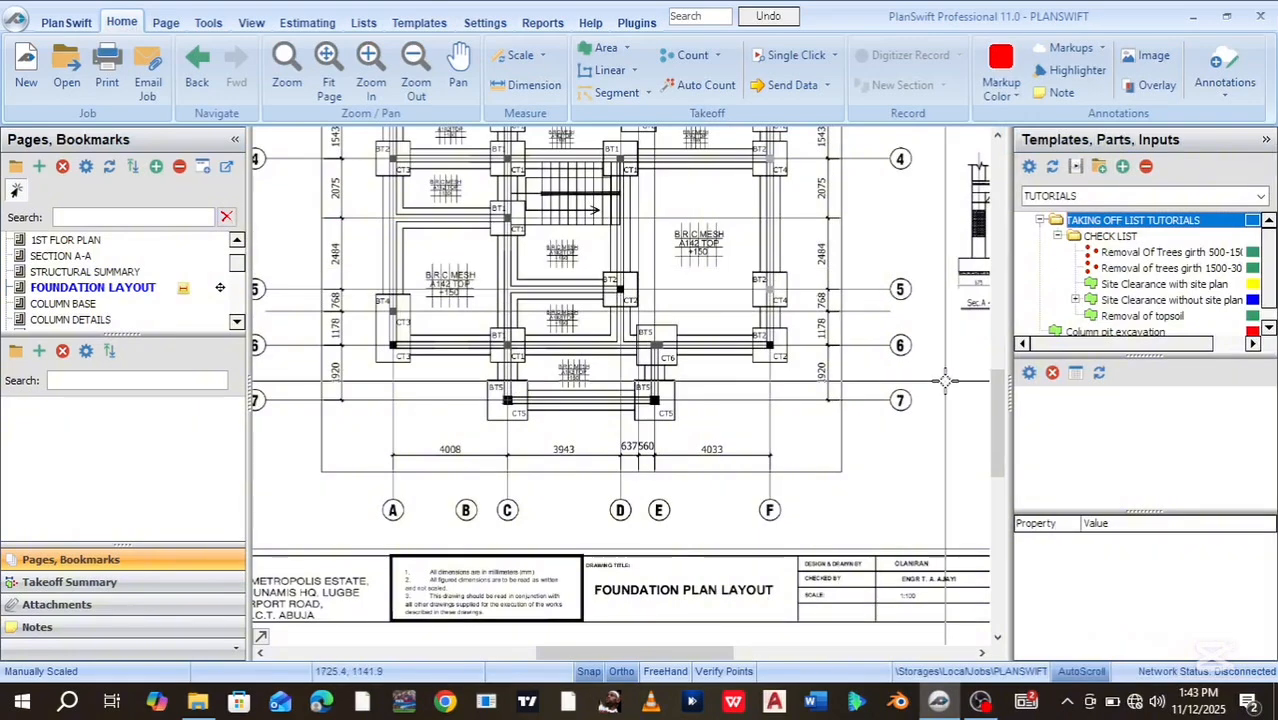
pyautogui.moveTo(1001, 453); pyautogui.dragTo(1001, 403)
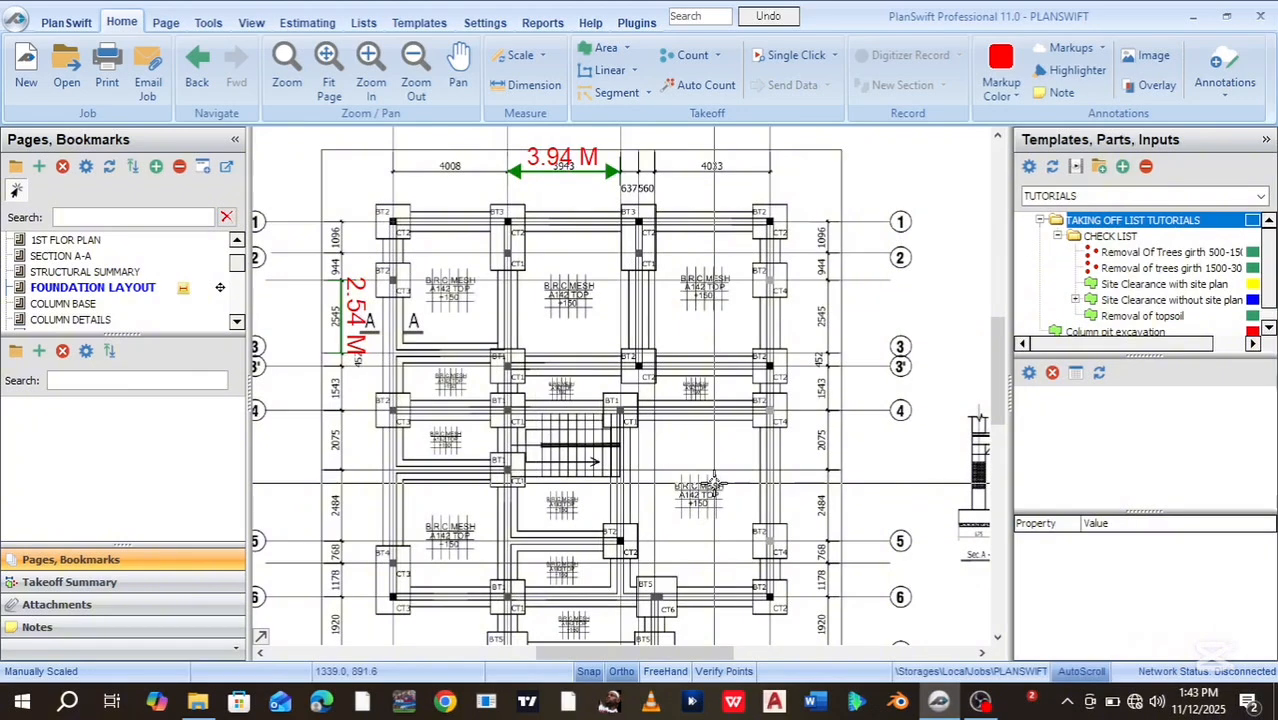
pyautogui.click(376, 205)
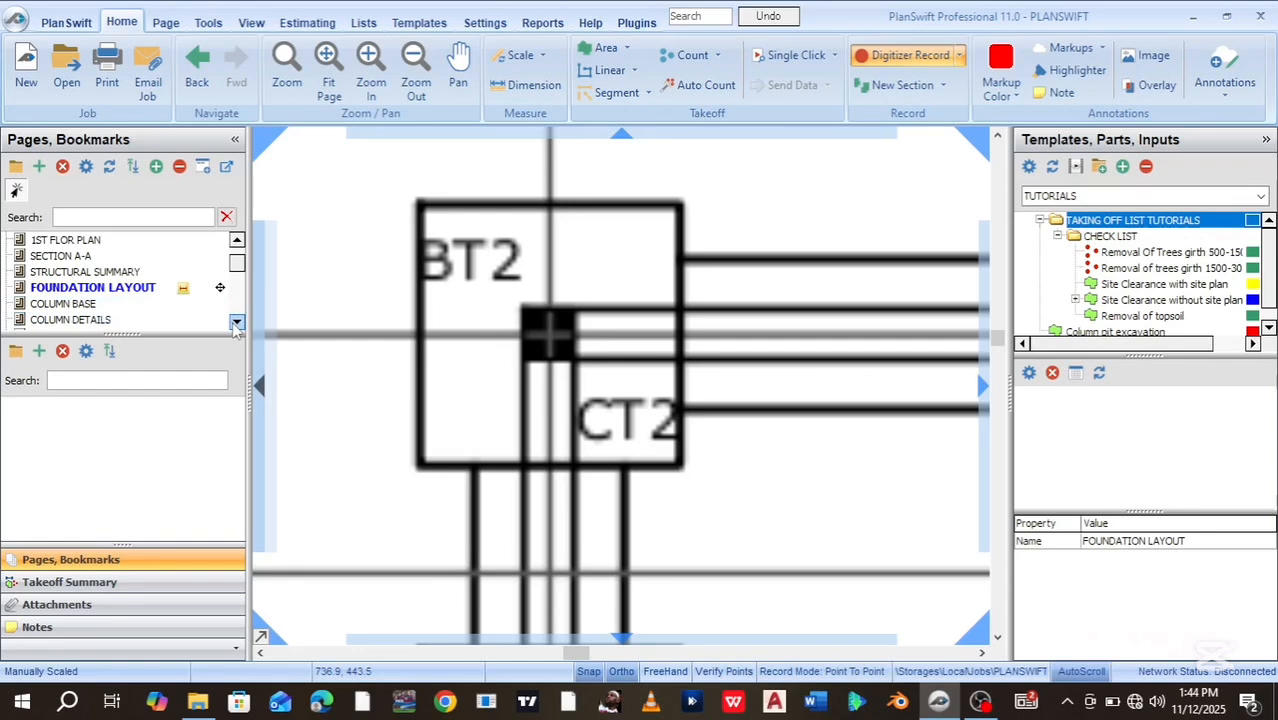
pyautogui.click(121, 320)
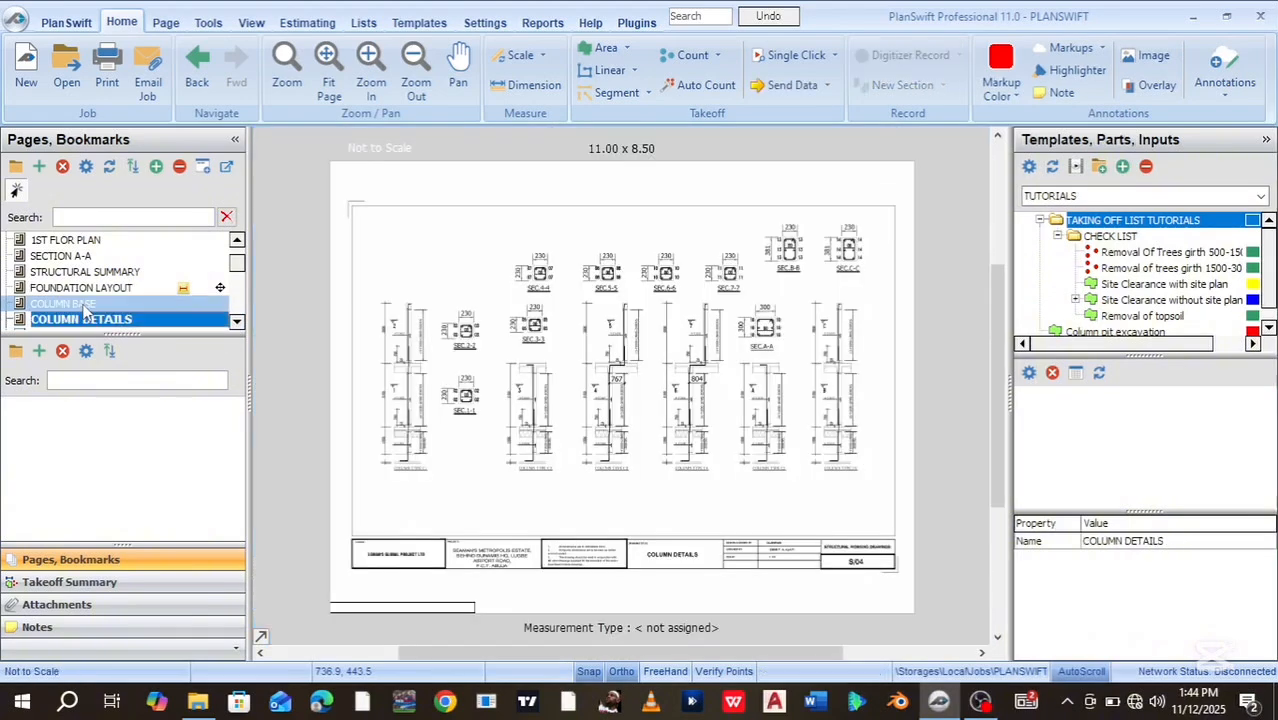
pyautogui.click(110, 303)
pyautogui.scroll(1, 601, 372)
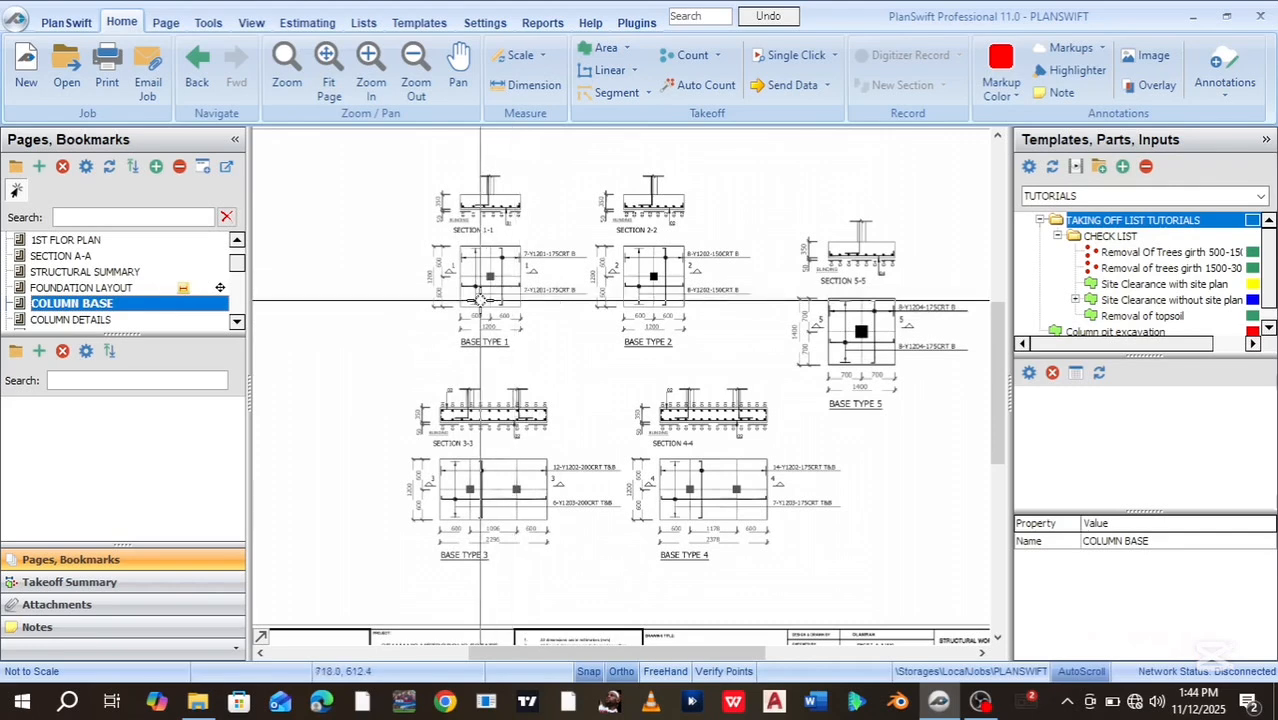
pyautogui.scroll(4, 479, 300)
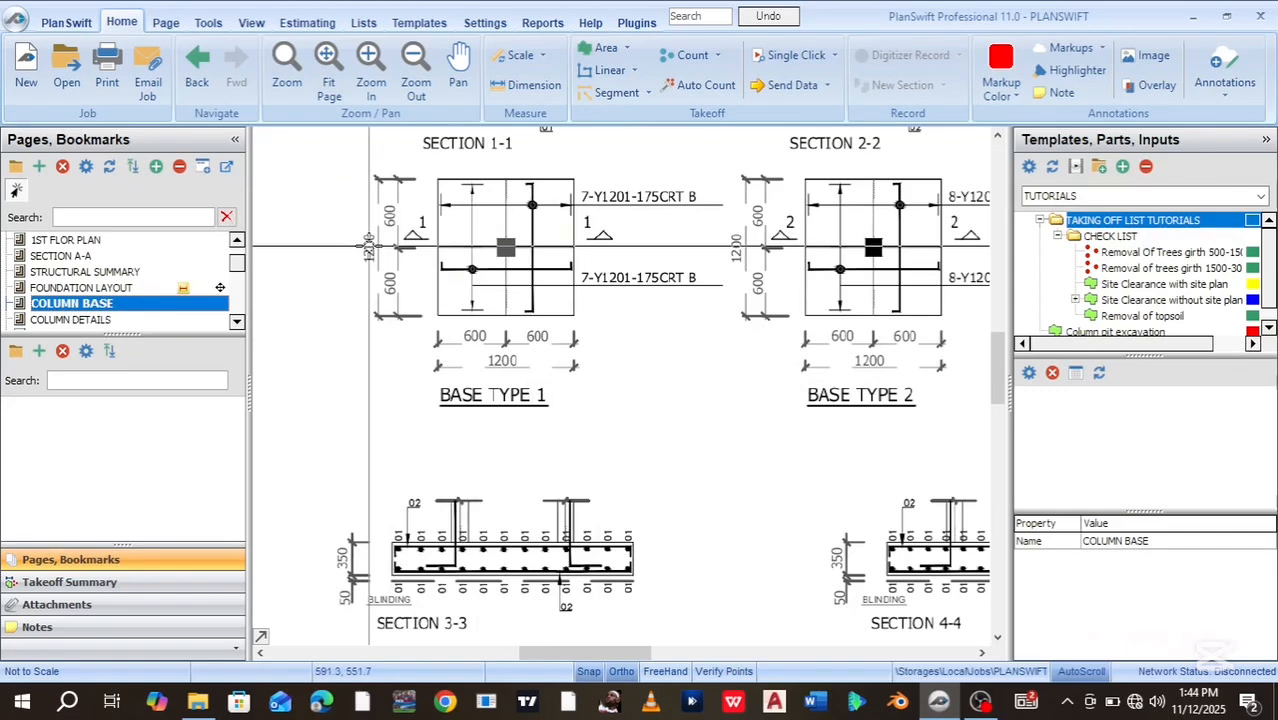
pyautogui.click(116, 289)
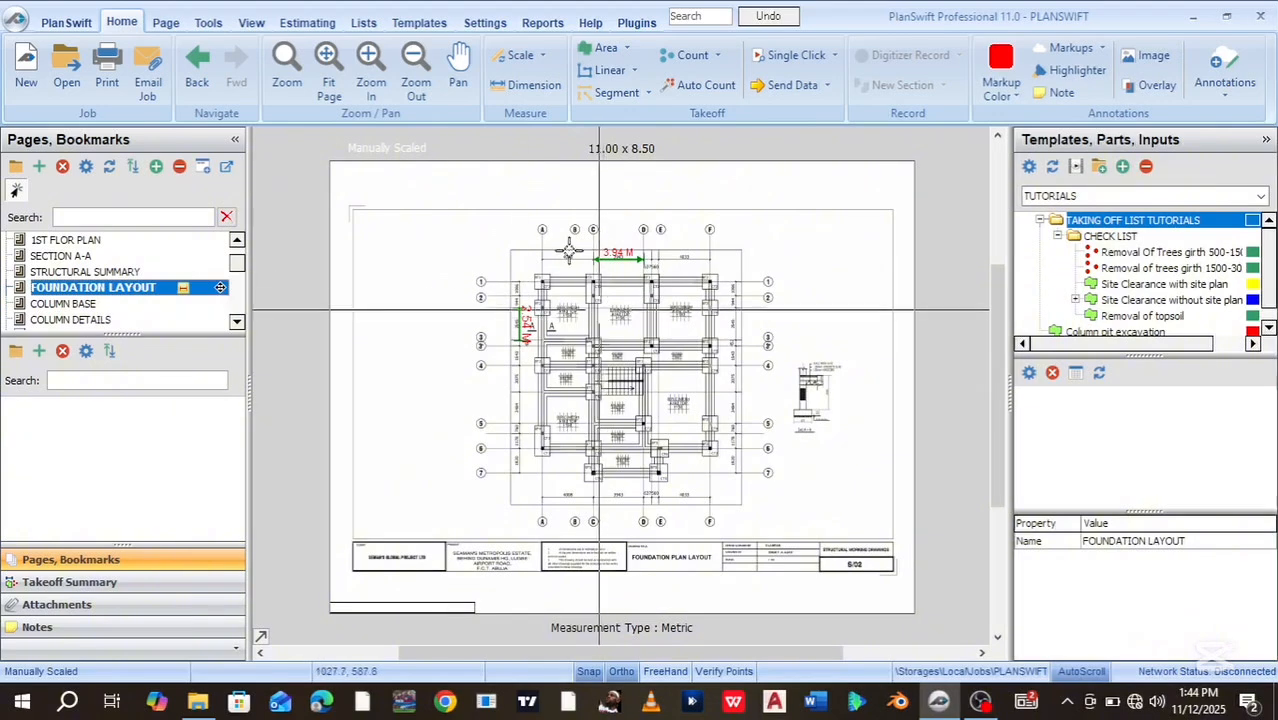
# Draw a 1.20 M dimension across the top of a BT1 column base
pyautogui.click(527, 86)
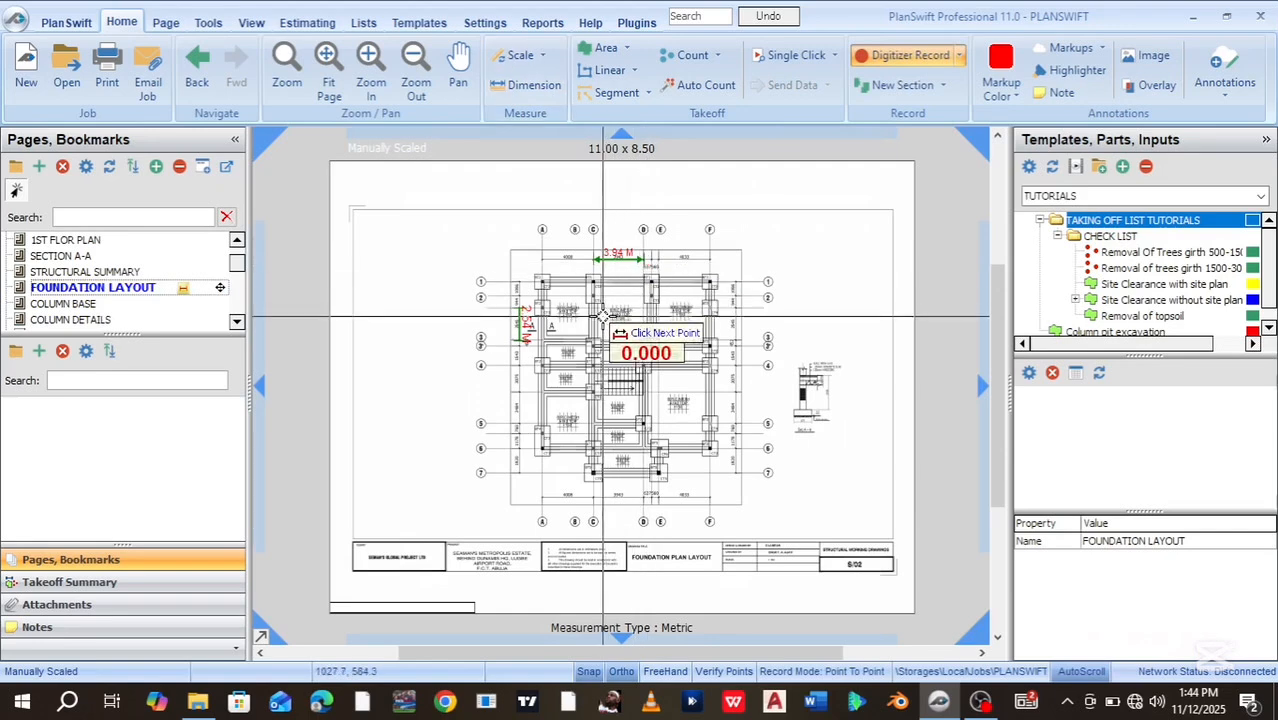
pyautogui.scroll(1, 603, 317)
pyautogui.scroll(1, 603, 317)
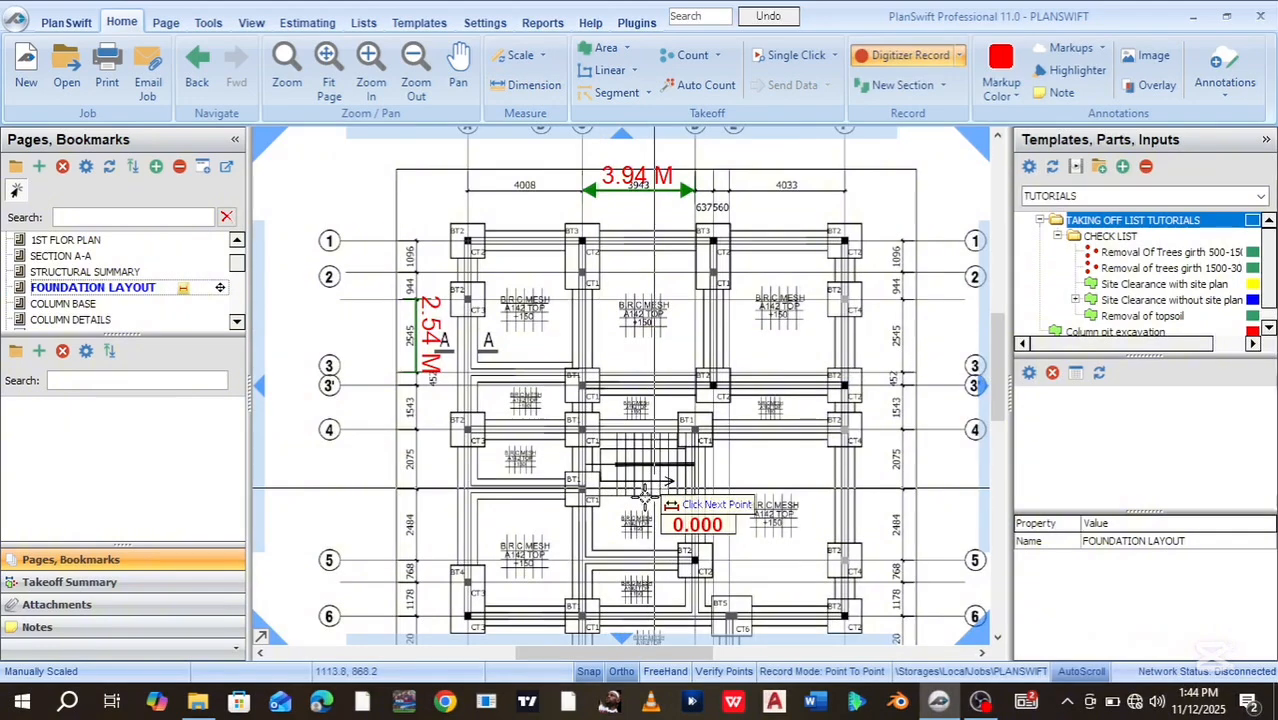
pyautogui.scroll(1, 575, 490)
pyautogui.scroll(1, 575, 490)
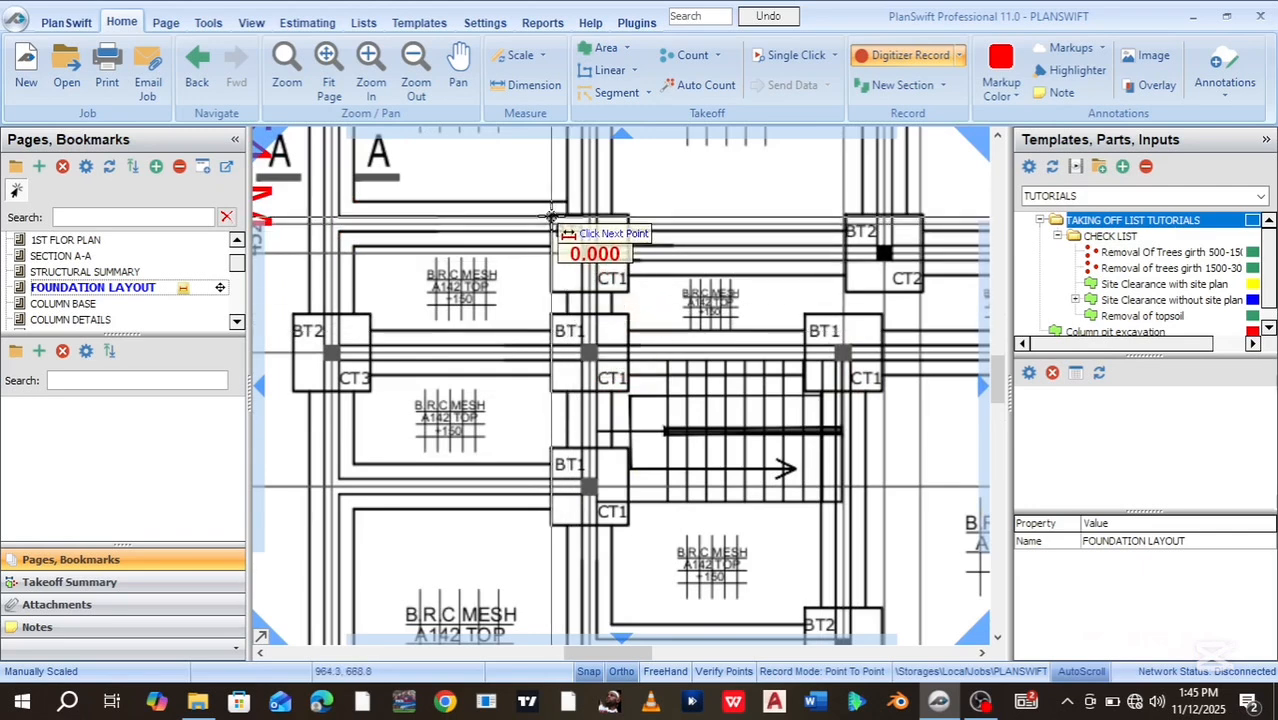
pyautogui.scroll(1, 551, 215)
pyautogui.scroll(4, 551, 215)
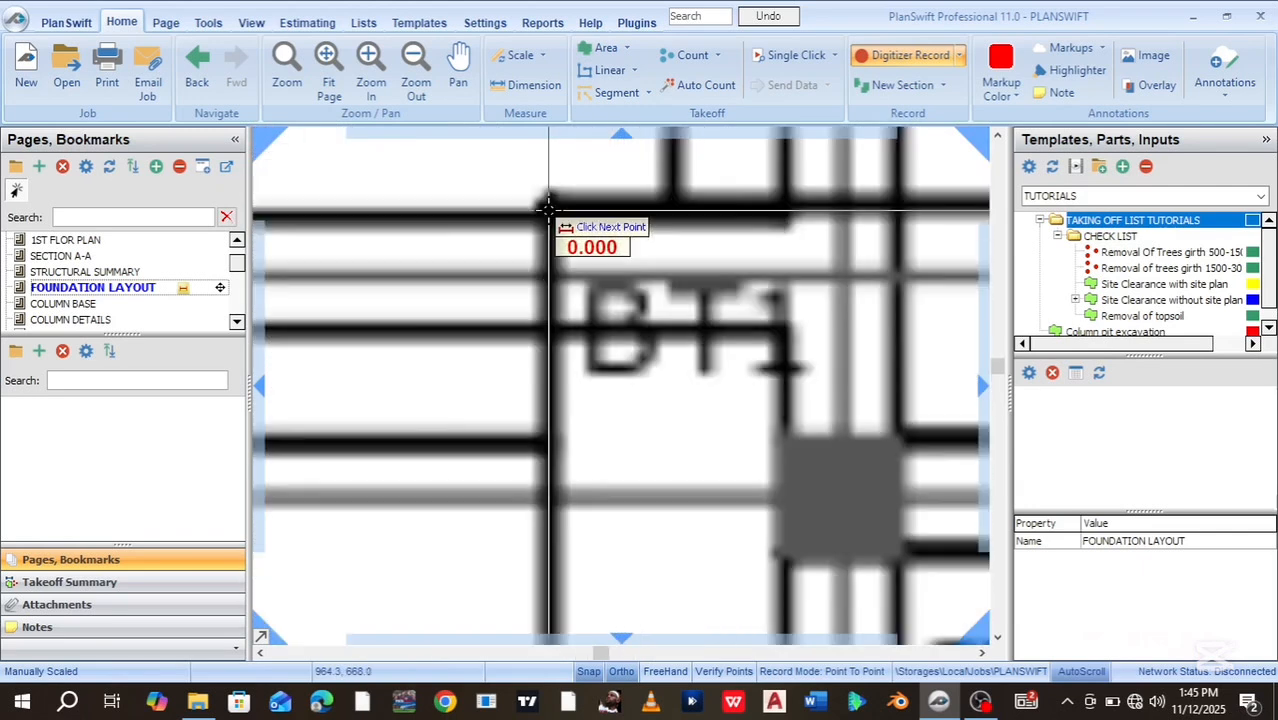
pyautogui.click(550, 208)
pyautogui.scroll(-4, 915, 220)
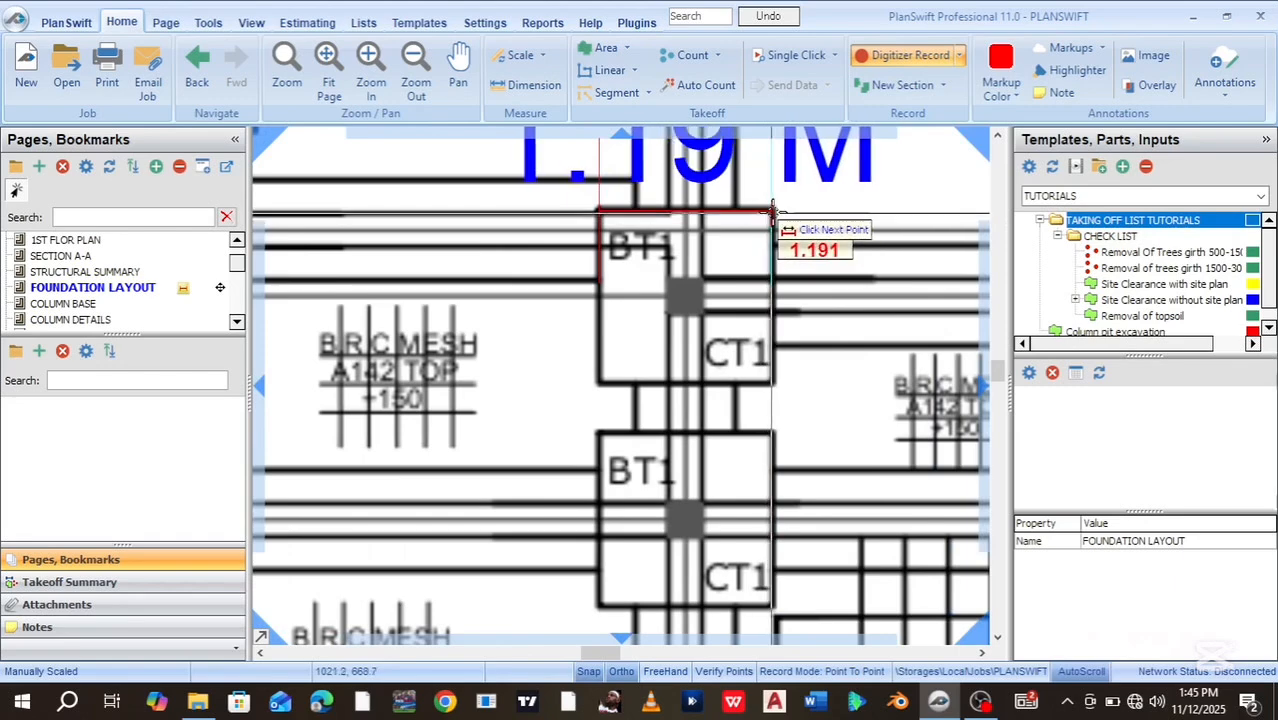
pyautogui.click(773, 211)
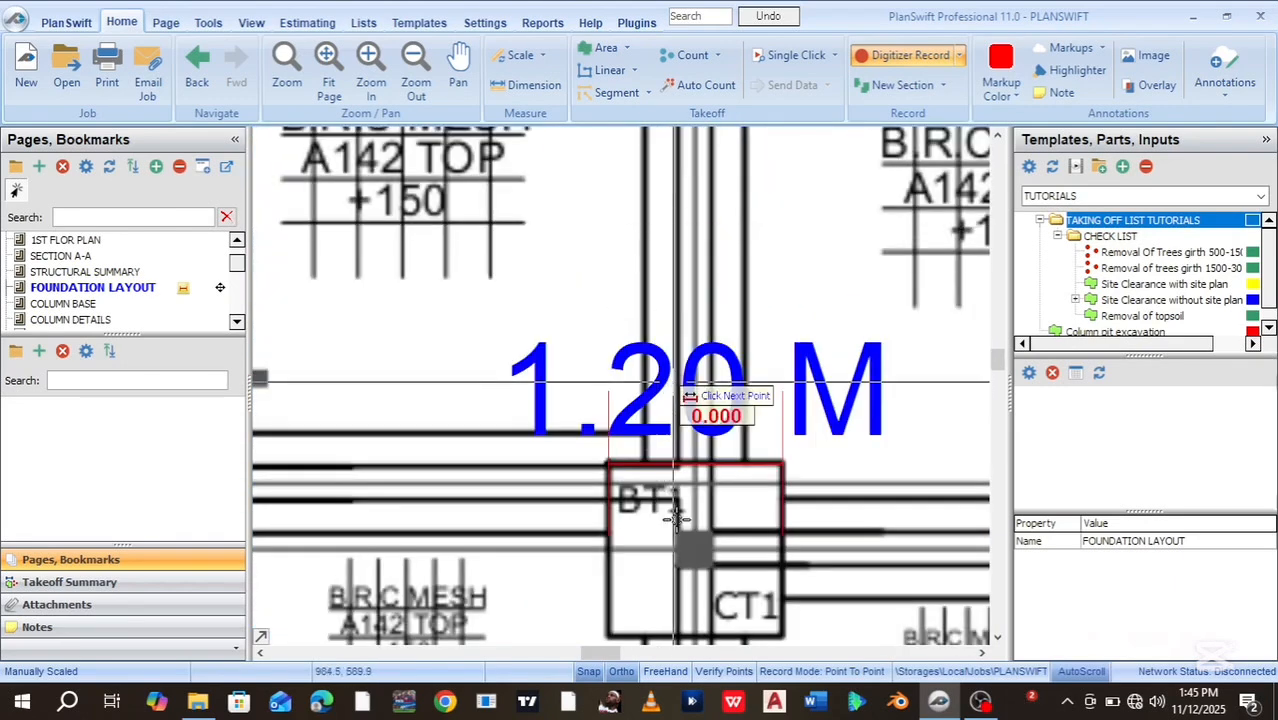
# Add a second 1.20 M dimension down the side of the BT1 base
pyautogui.scroll(2, 684, 533)
pyautogui.scroll(-2, 684, 533)
pyautogui.scroll(3, 660, 525)
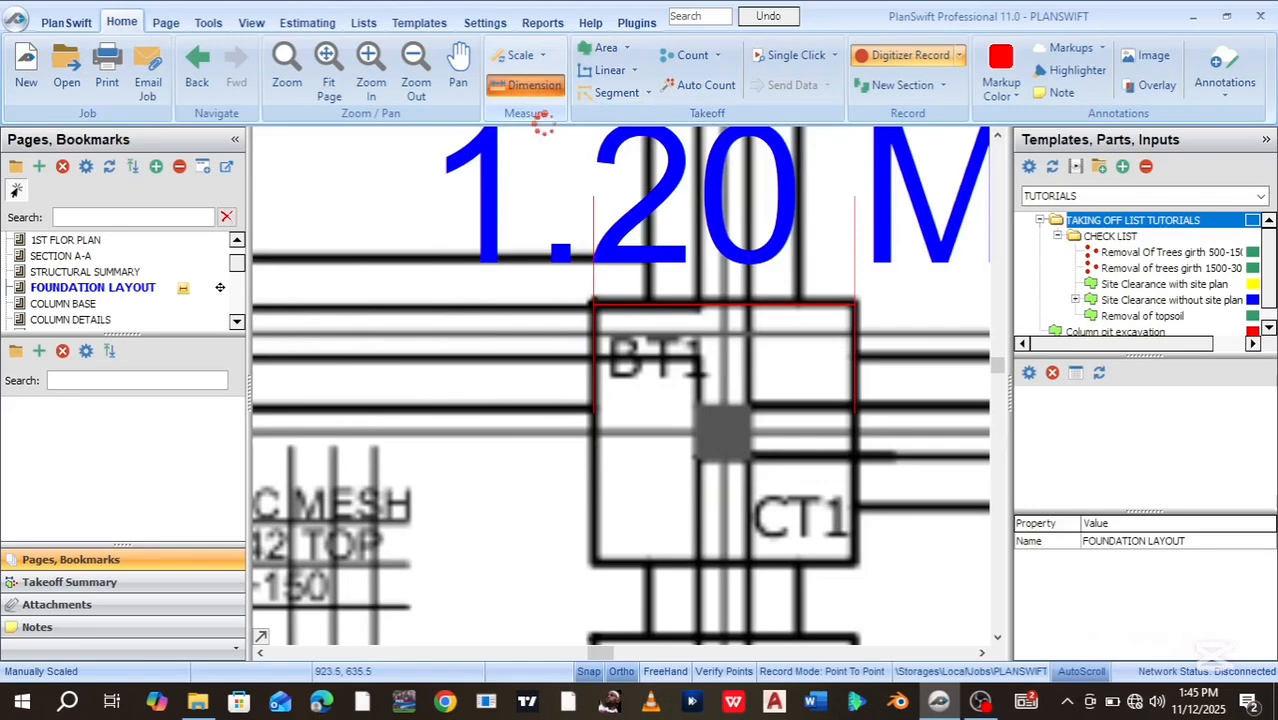
pyautogui.click(591, 304)
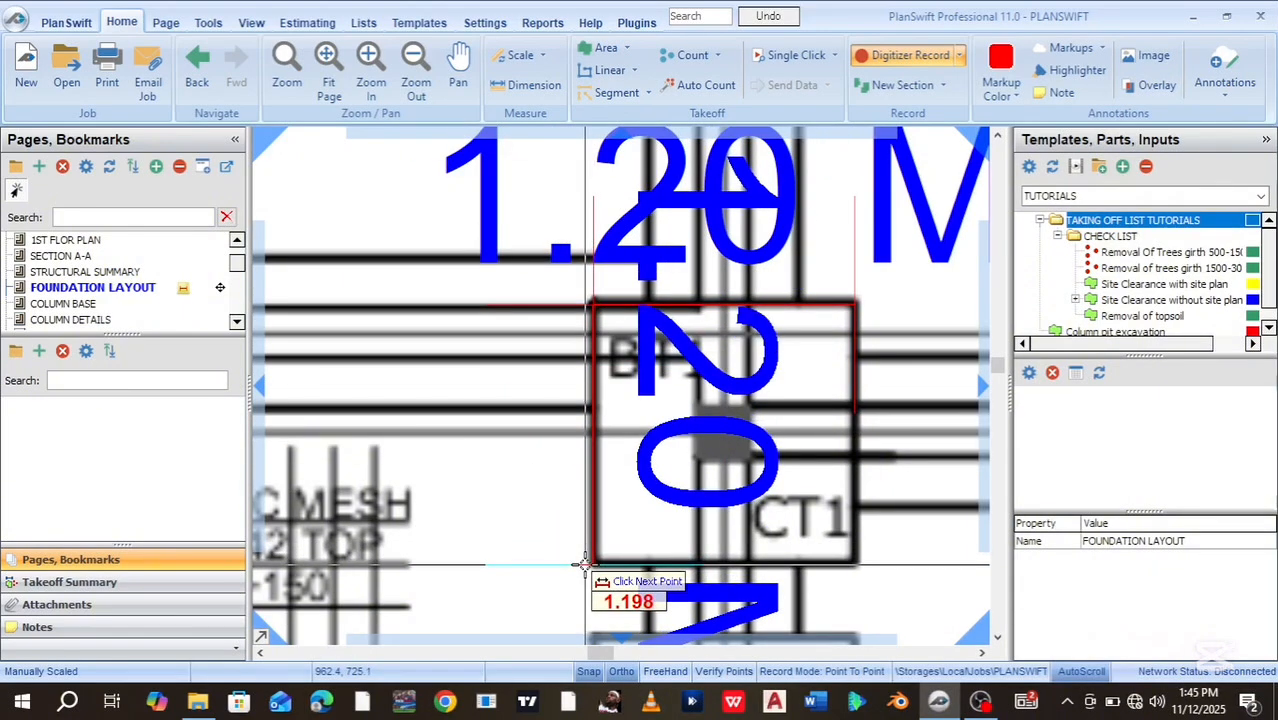
pyautogui.click(585, 565)
pyautogui.scroll(-3, 585, 565)
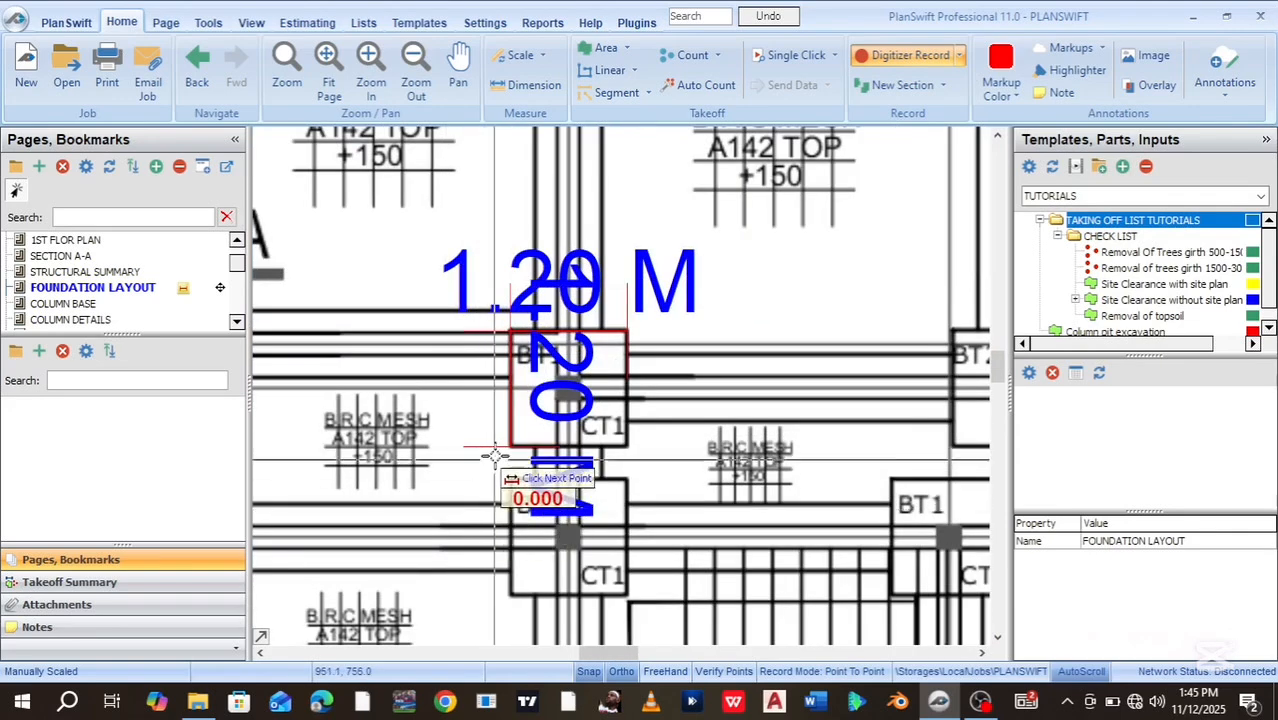
pyautogui.moveTo(456, 531); pyautogui.dragTo(470, 517)
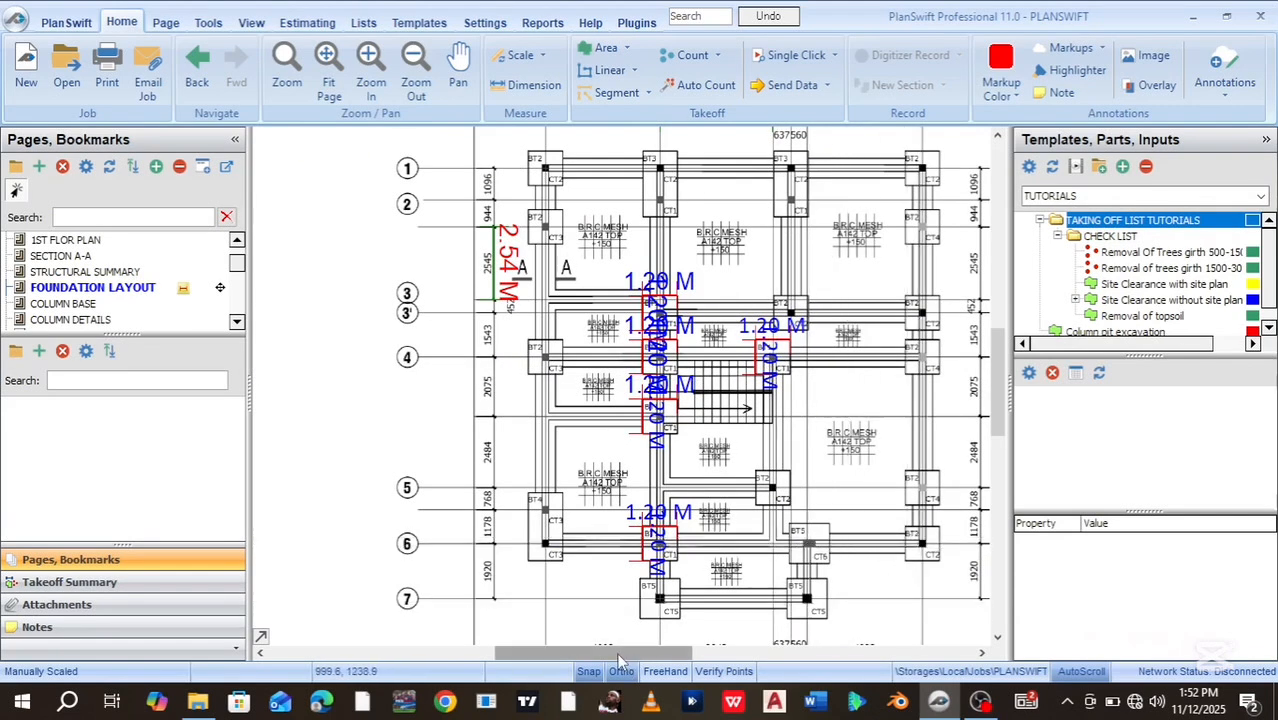
# Show the COLUMN DETAILS sheet zoomed in on column types C1 and C2
pyautogui.moveTo(619, 656); pyautogui.dragTo(666, 655)
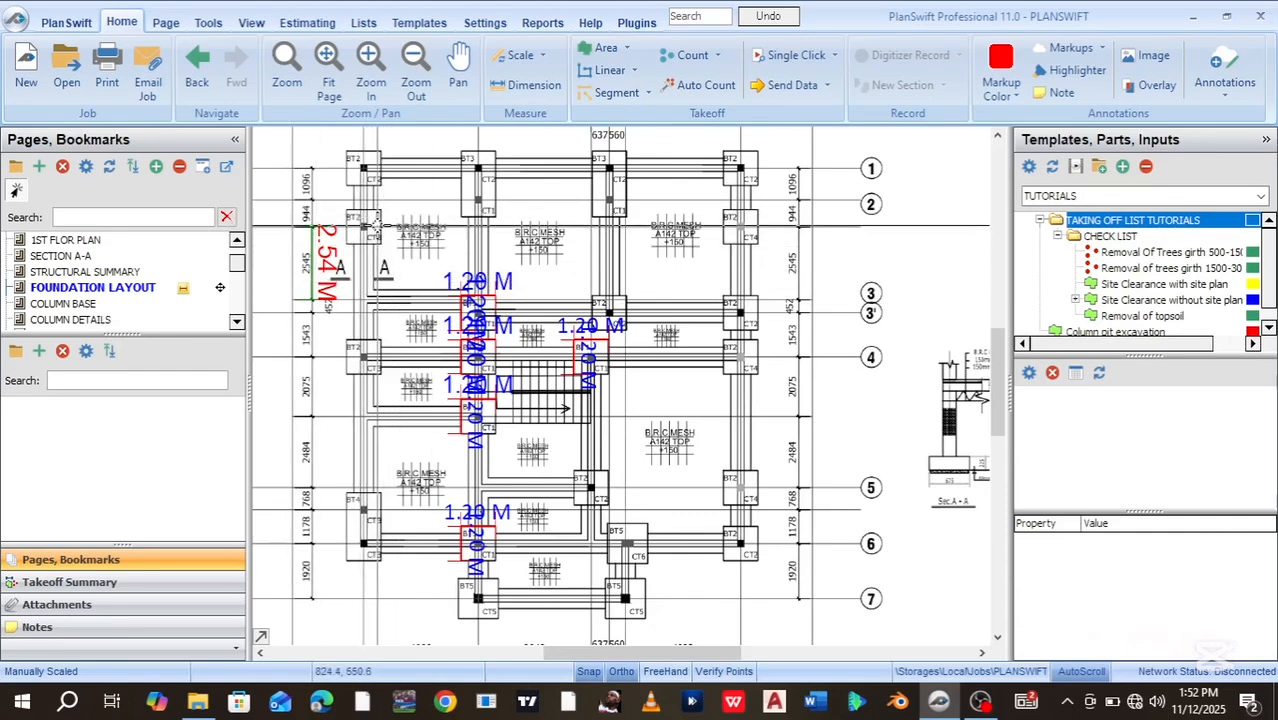
pyautogui.click(148, 320)
pyautogui.scroll(3, 387, 463)
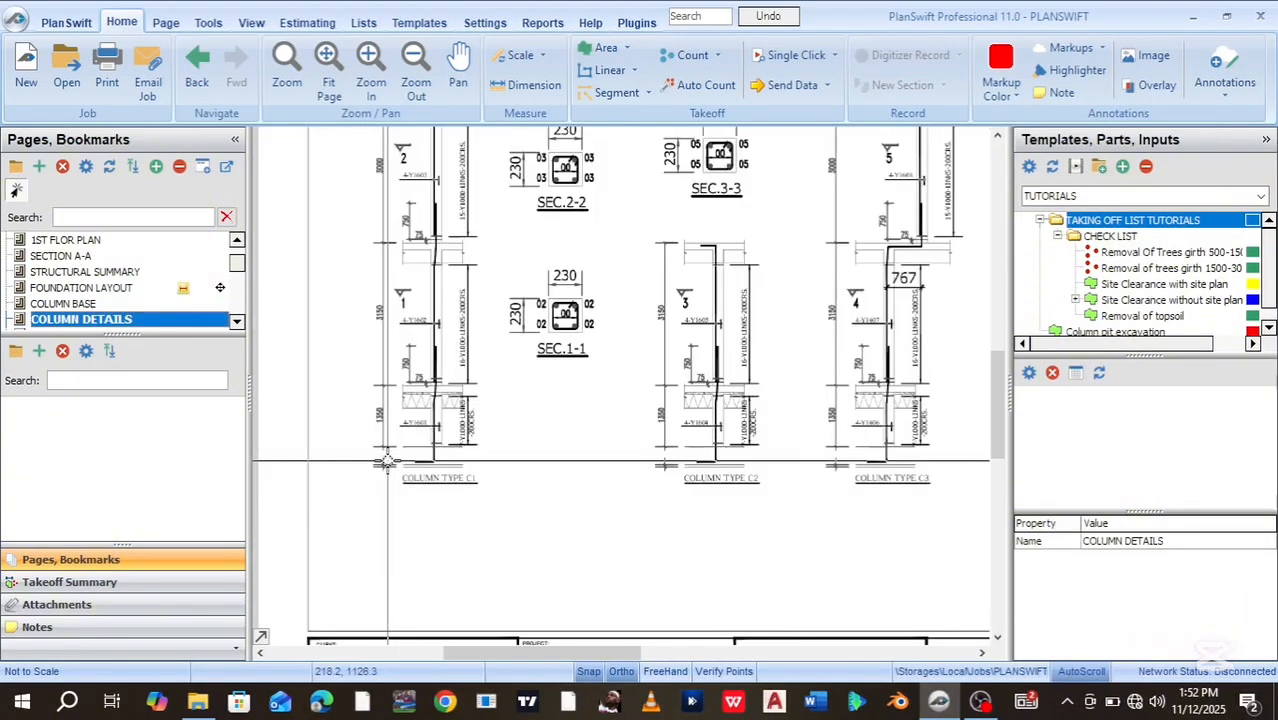
pyautogui.scroll(3, 387, 463)
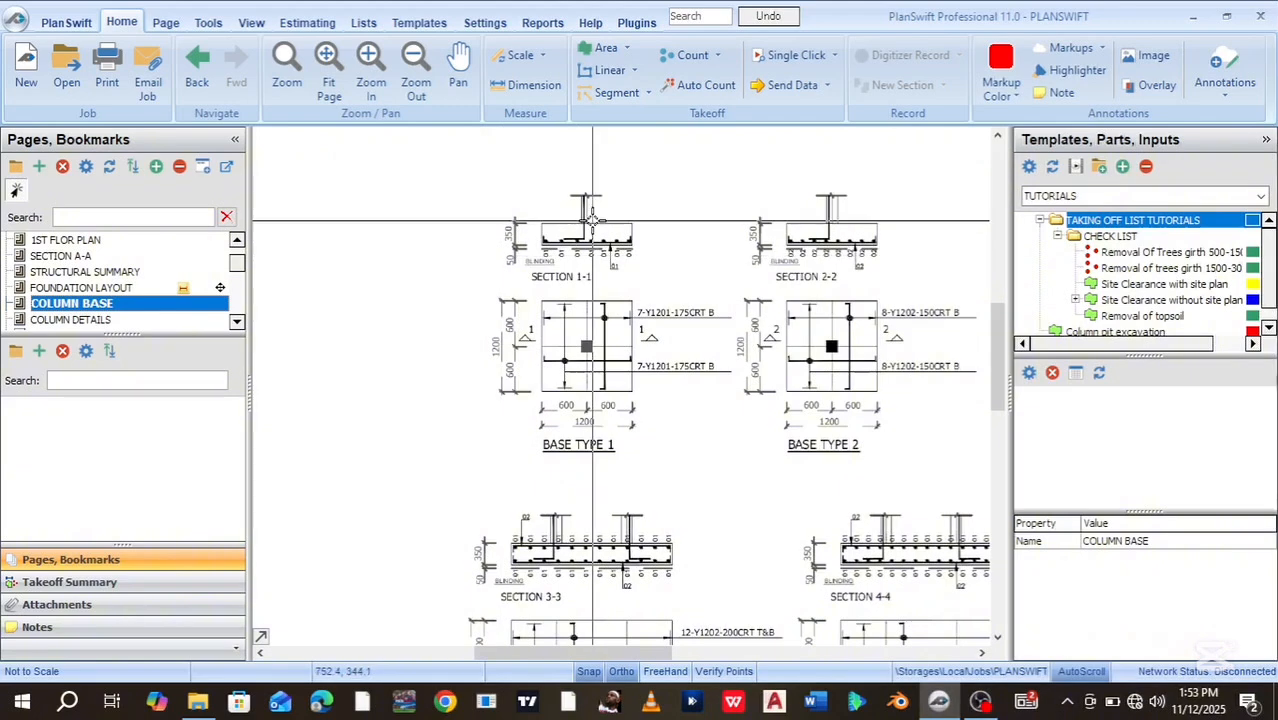
pyautogui.scroll(2, 593, 220)
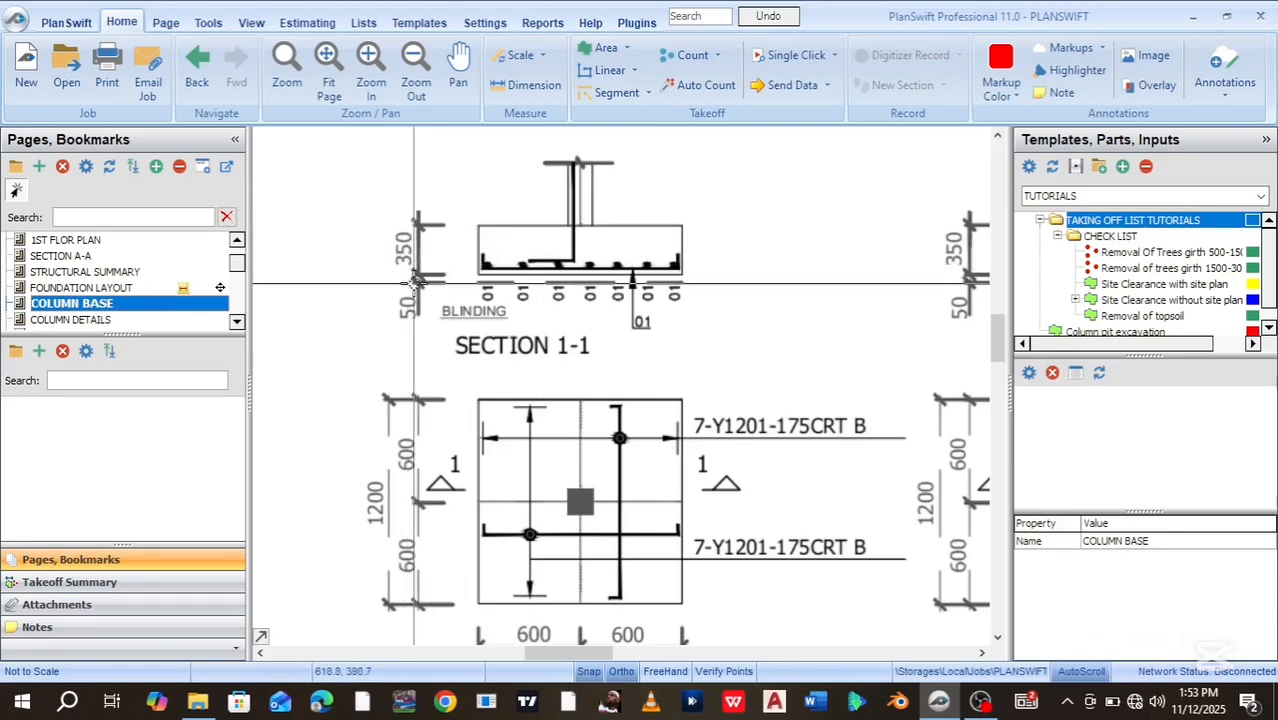
pyautogui.press('Up')
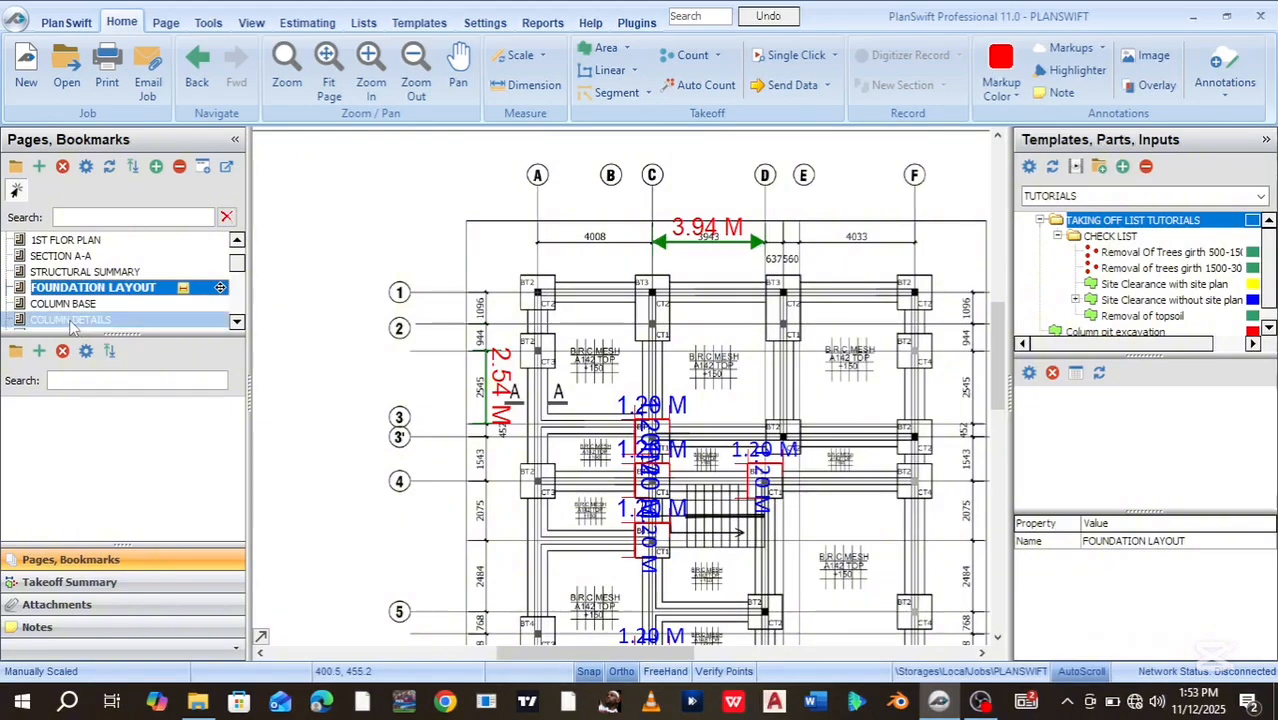
pyautogui.click(70, 320)
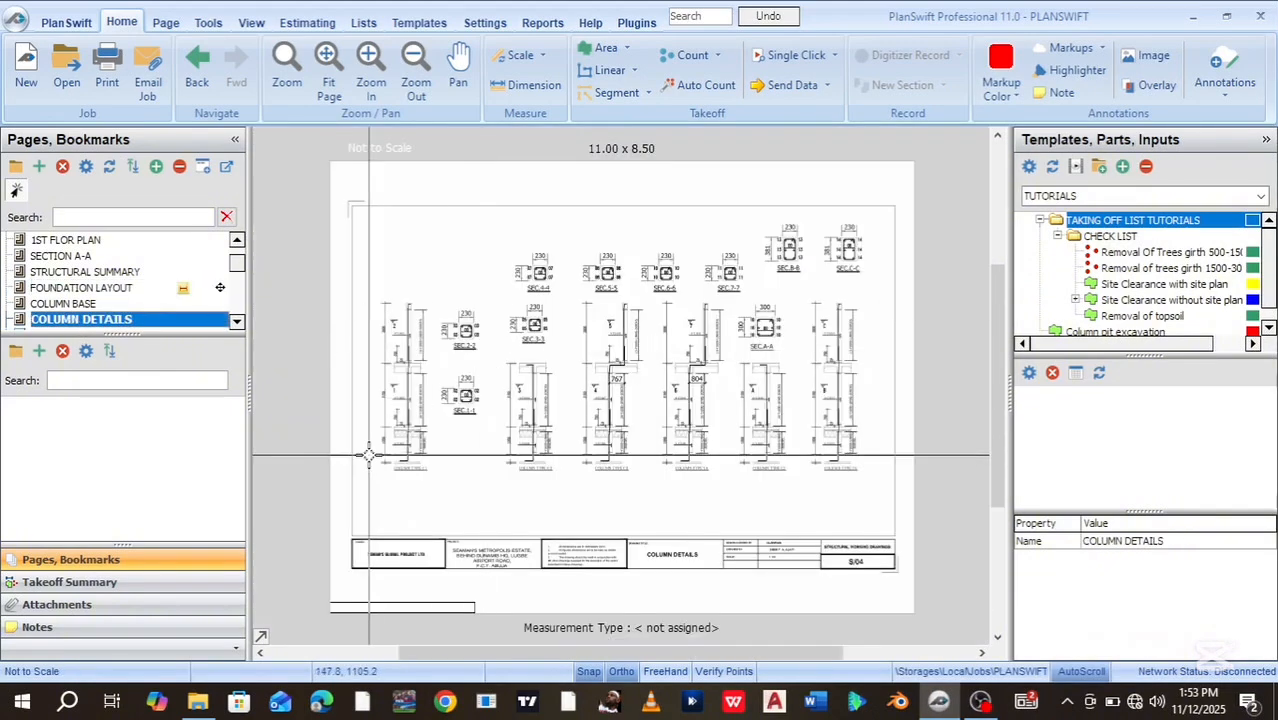
pyautogui.scroll(2, 368, 455)
pyautogui.scroll(3, 368, 455)
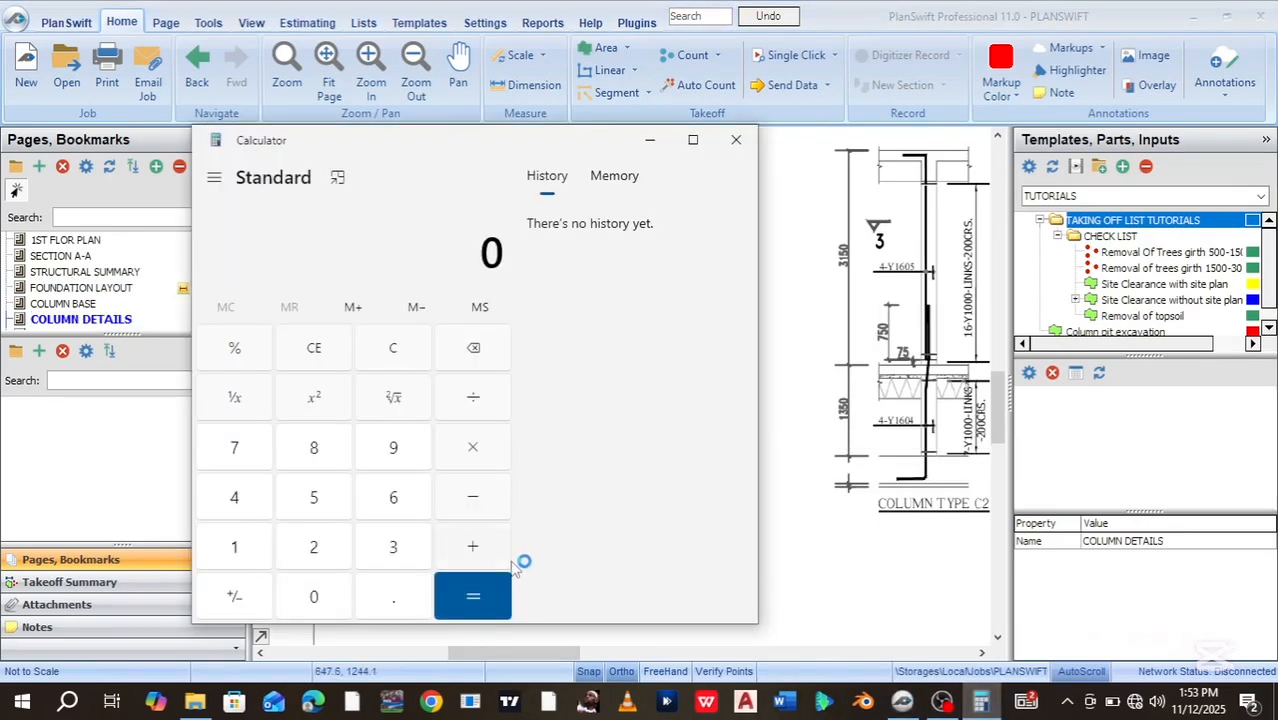
# Add 1350 + 350 + 50 in Calculator to get 1750, then minimize it
pyautogui.click(240, 553)
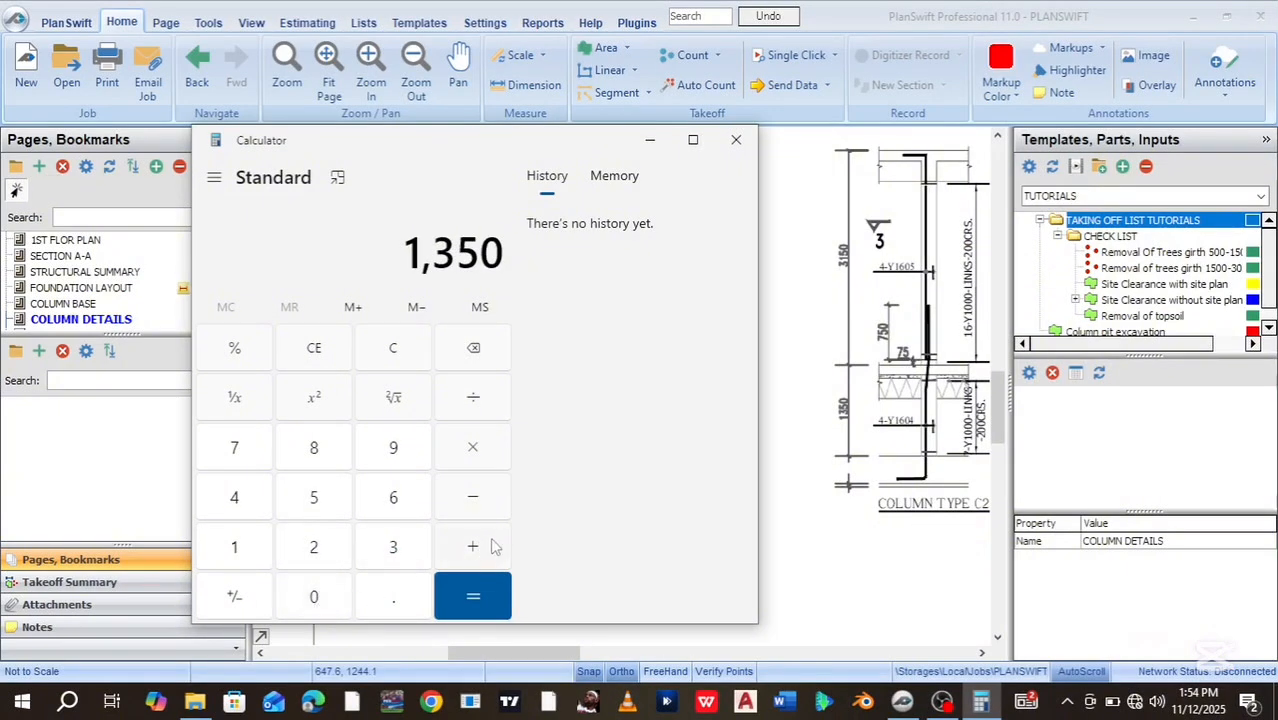
pyautogui.click(415, 550)
pyautogui.click(338, 507)
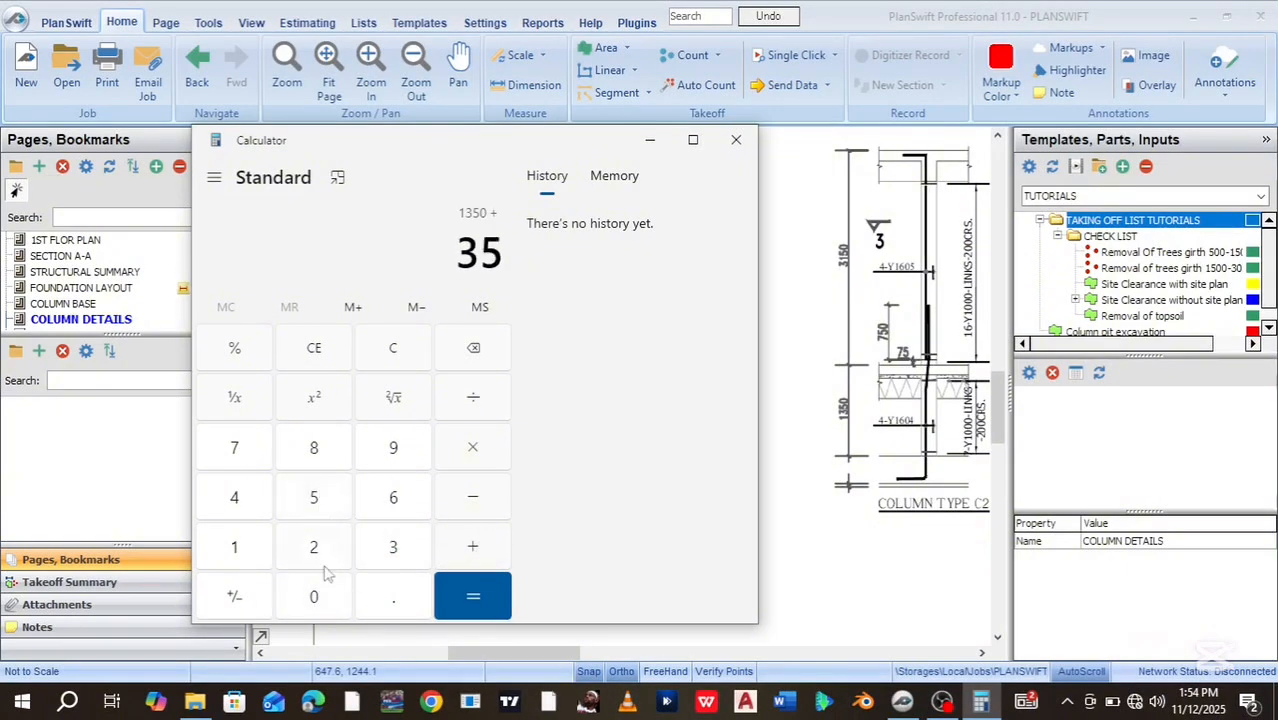
pyautogui.click(468, 548)
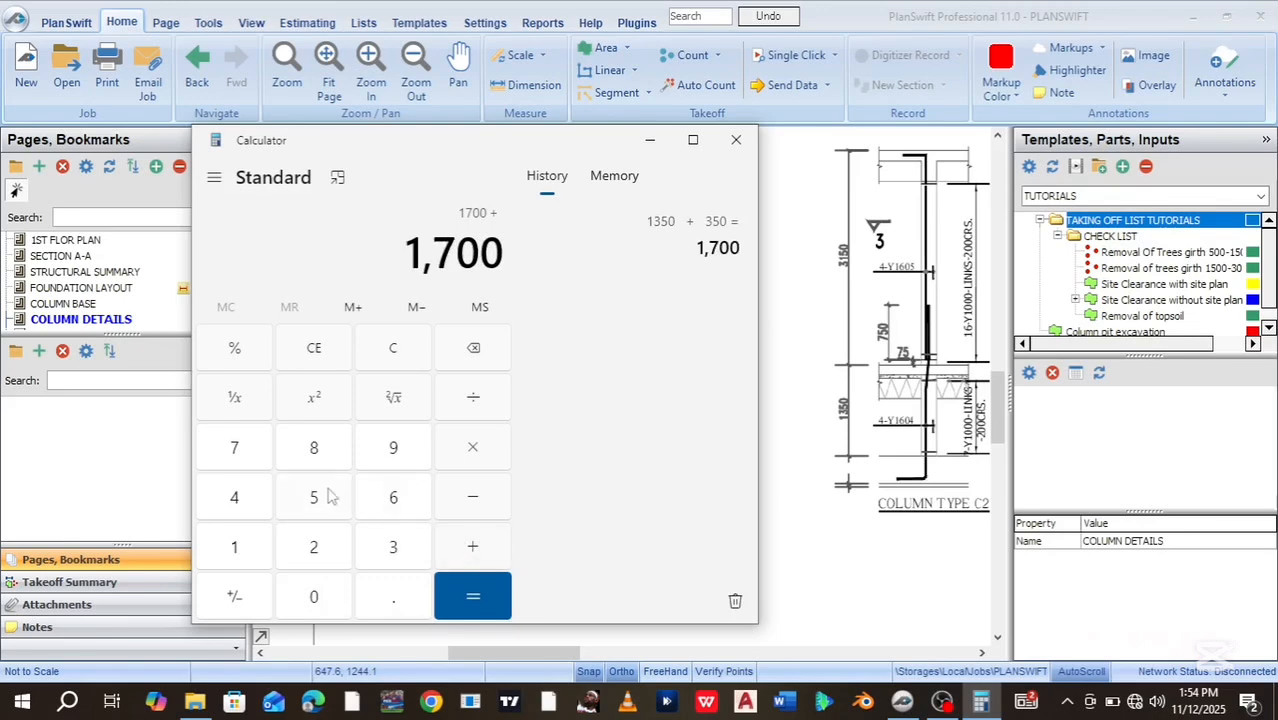
pyautogui.click(316, 598)
pyautogui.click(478, 600)
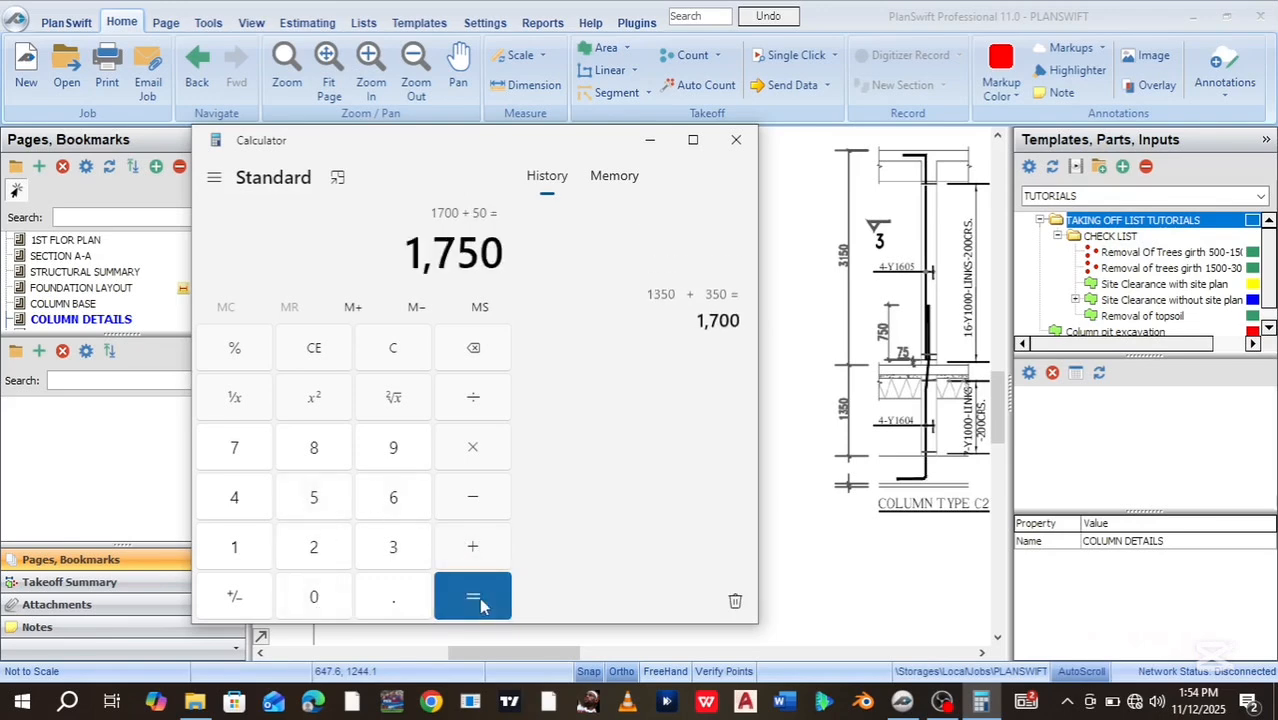
pyautogui.click(650, 142)
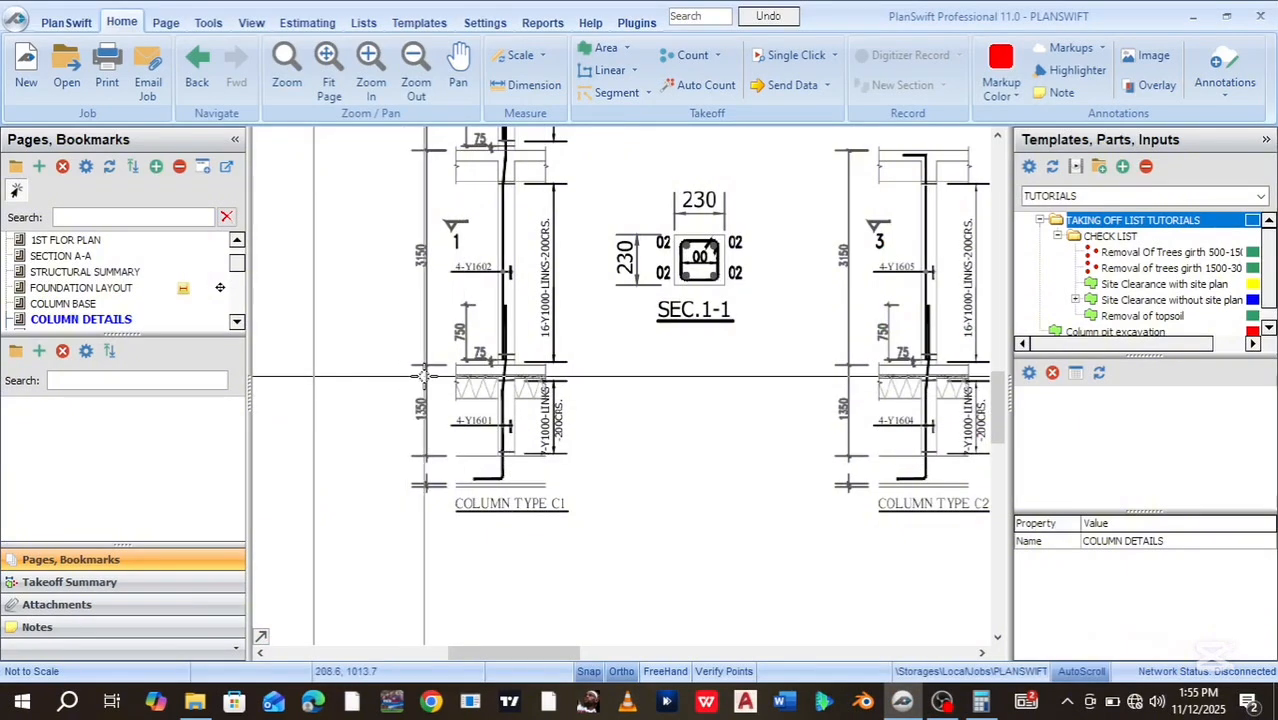
# Subtract 150 from 1750 to get 1,600, then return to the FOUNDATION LAYOUT page
pyautogui.click(981, 702)
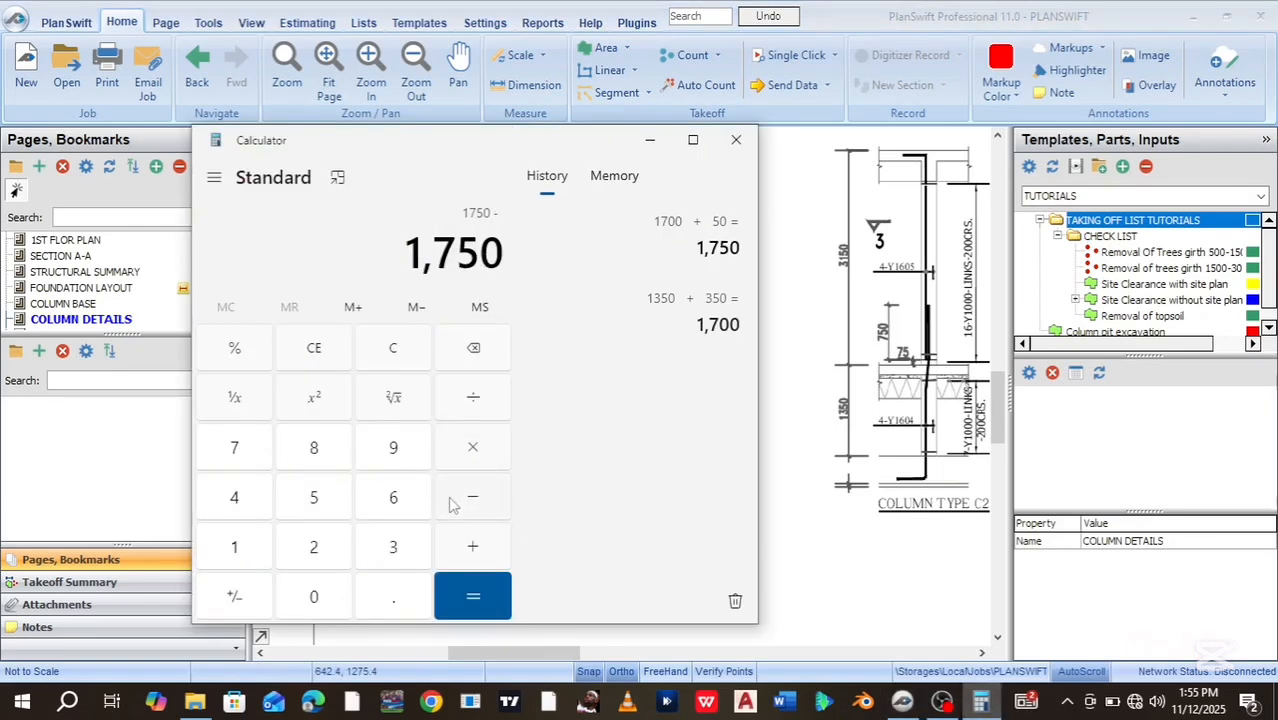
pyautogui.click(256, 552)
pyautogui.click(316, 500)
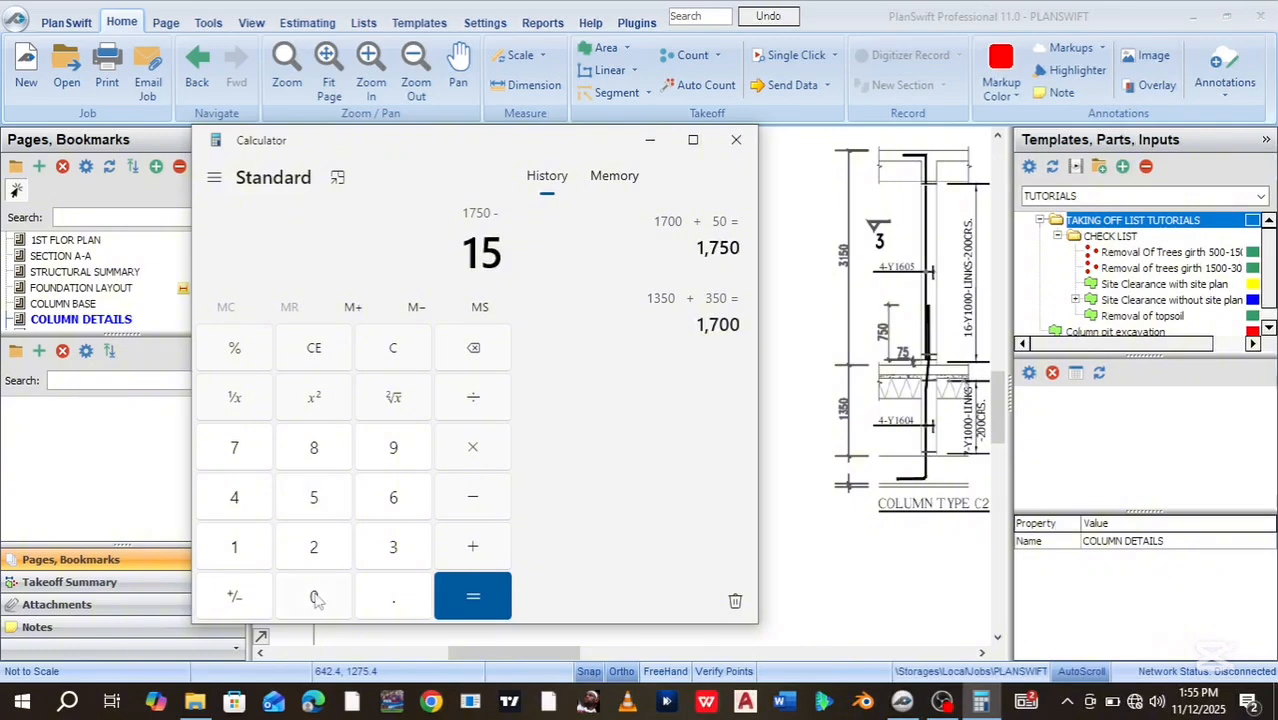
pyautogui.click(472, 598)
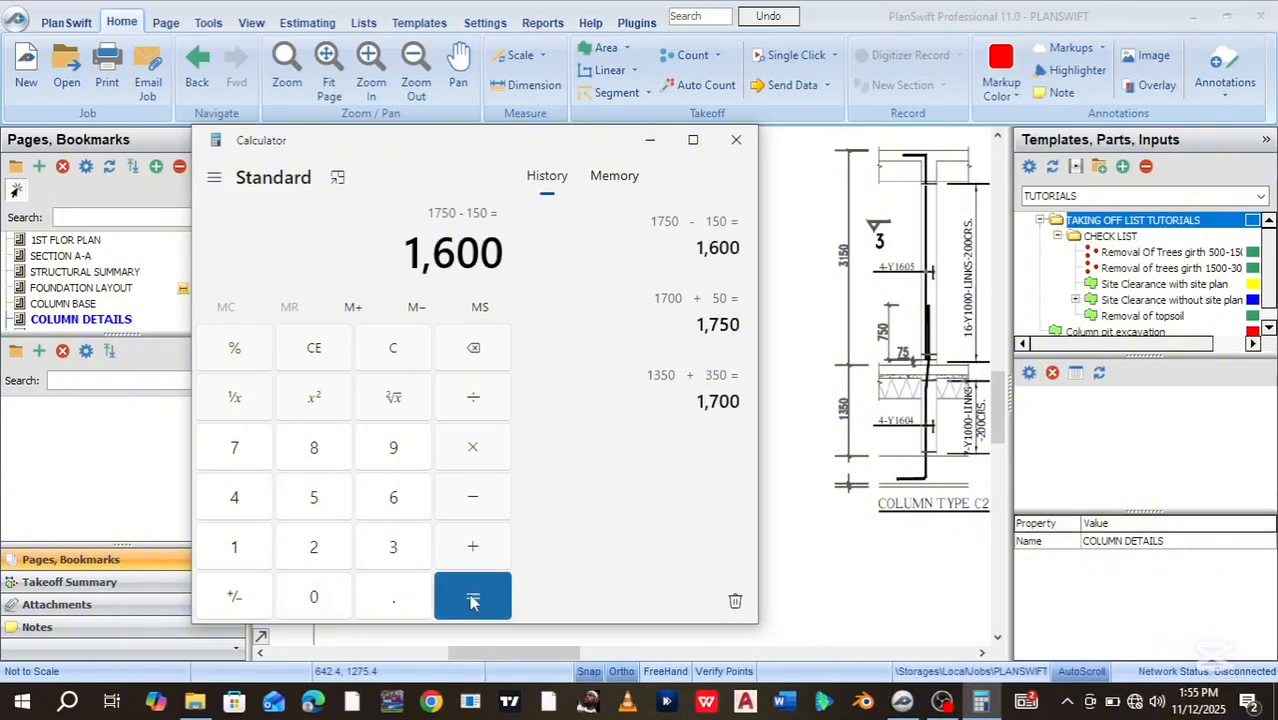
pyautogui.click(650, 140)
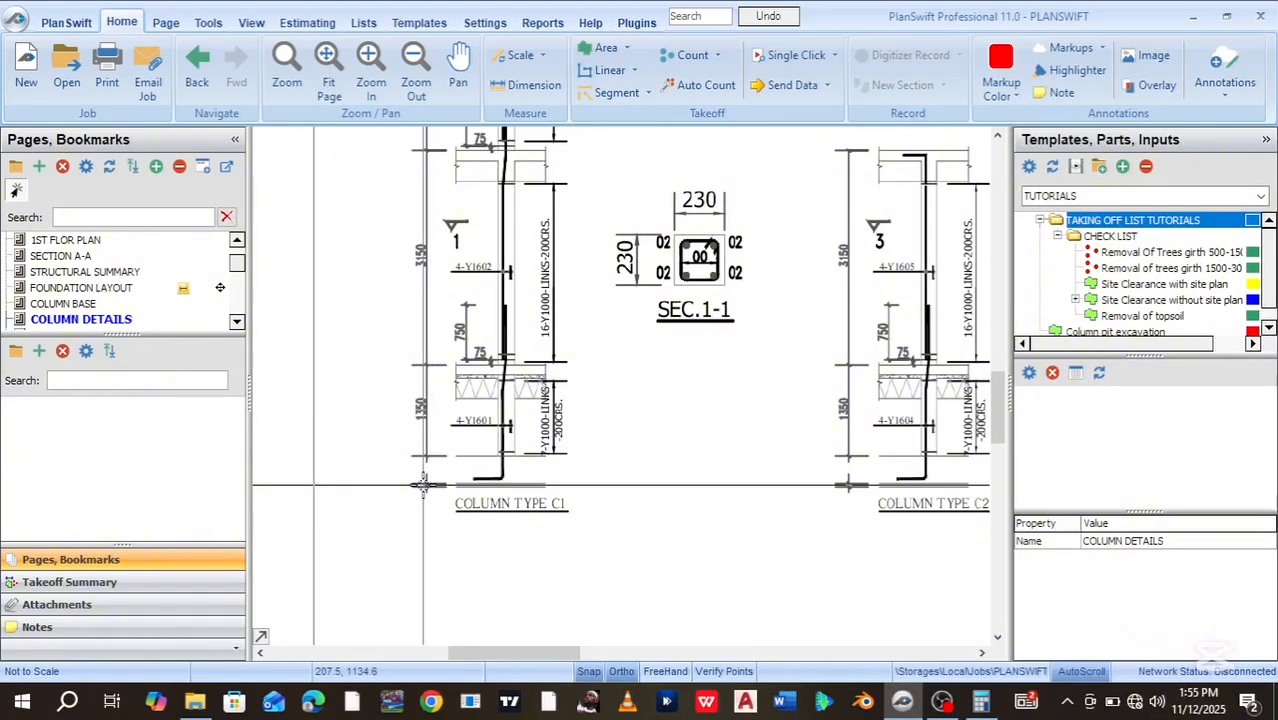
pyautogui.click(105, 288)
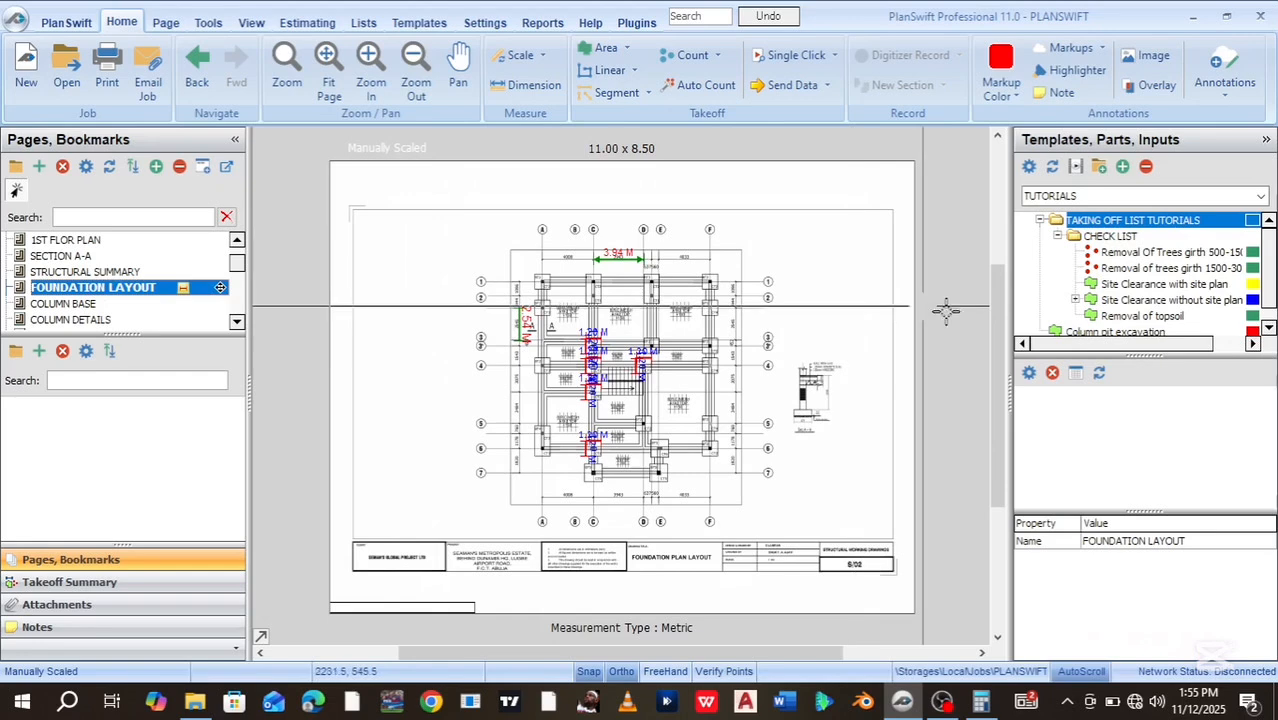
# Move the Column pit excavation template into the CHECK LIST folder below Removal of topsoil
pyautogui.click(430, 23)
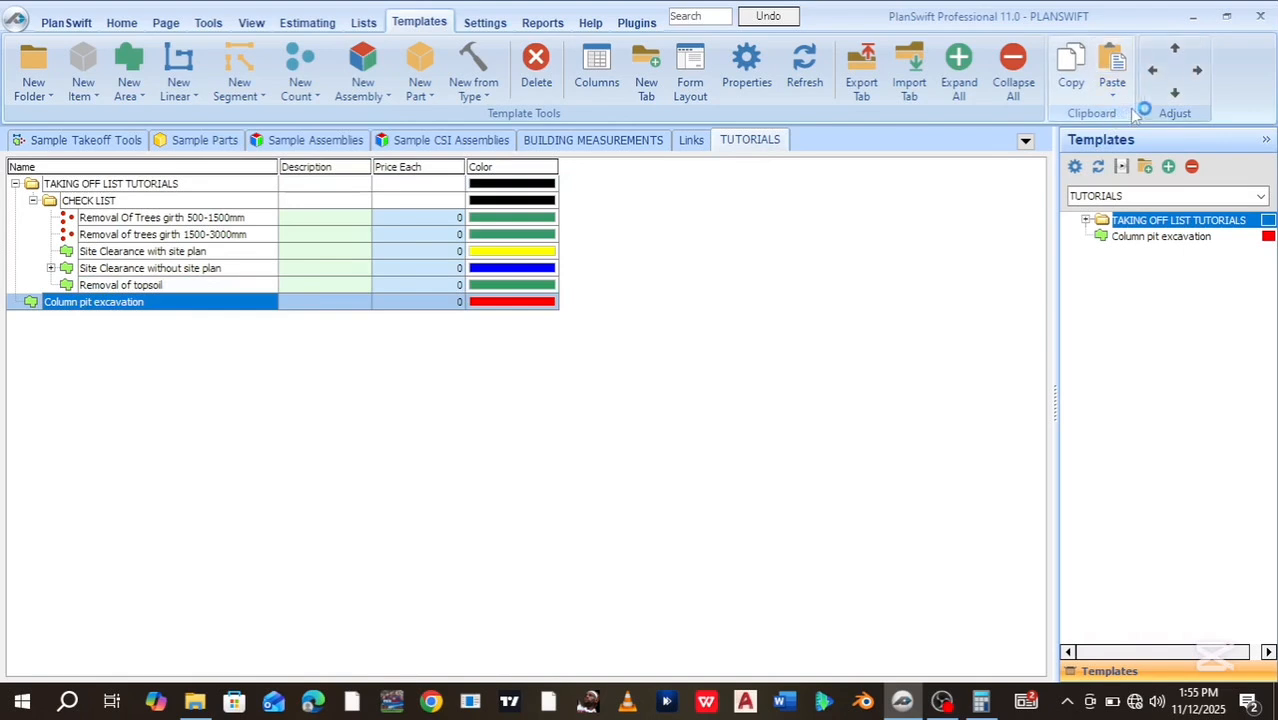
pyautogui.click(1196, 70)
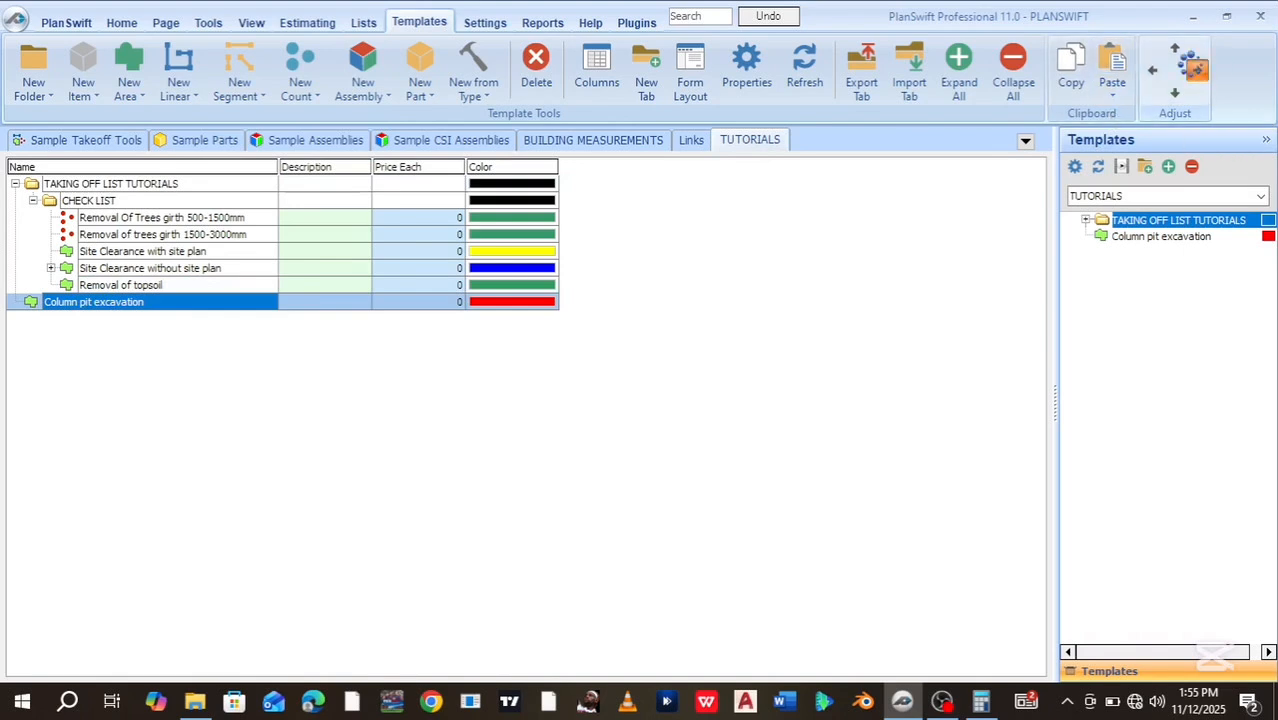
pyautogui.click(1196, 70)
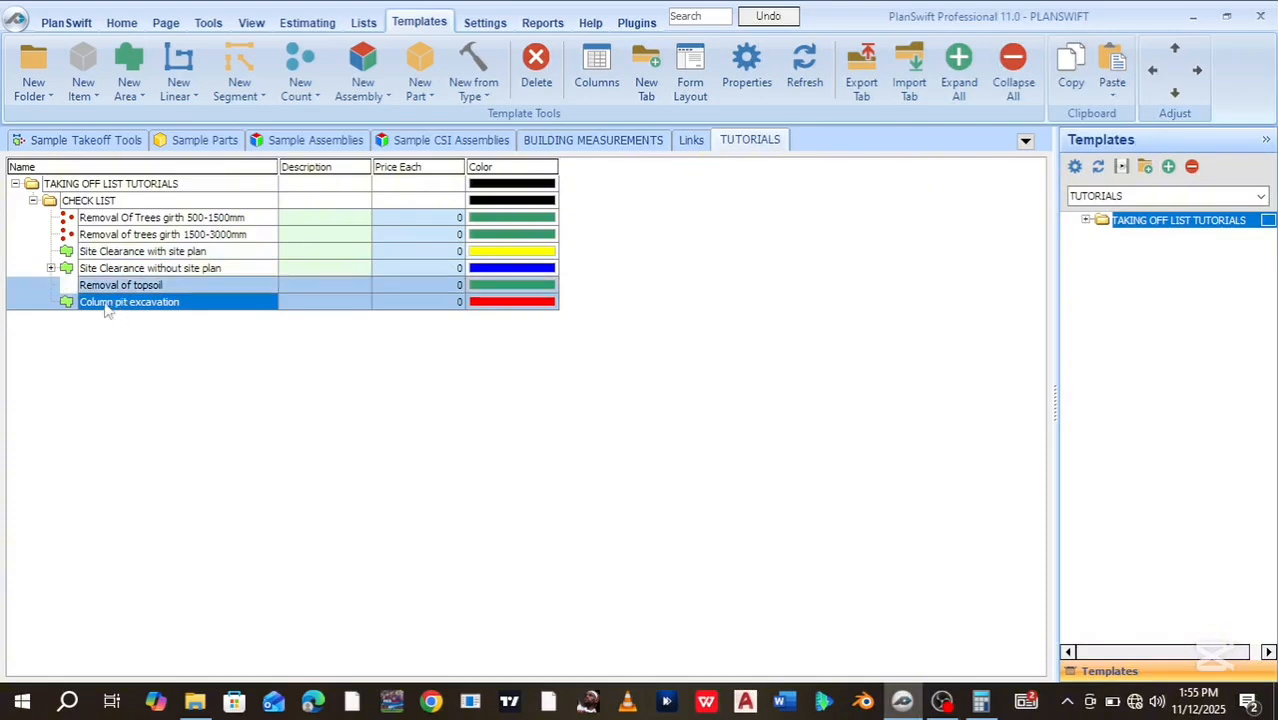
pyautogui.click(32, 201)
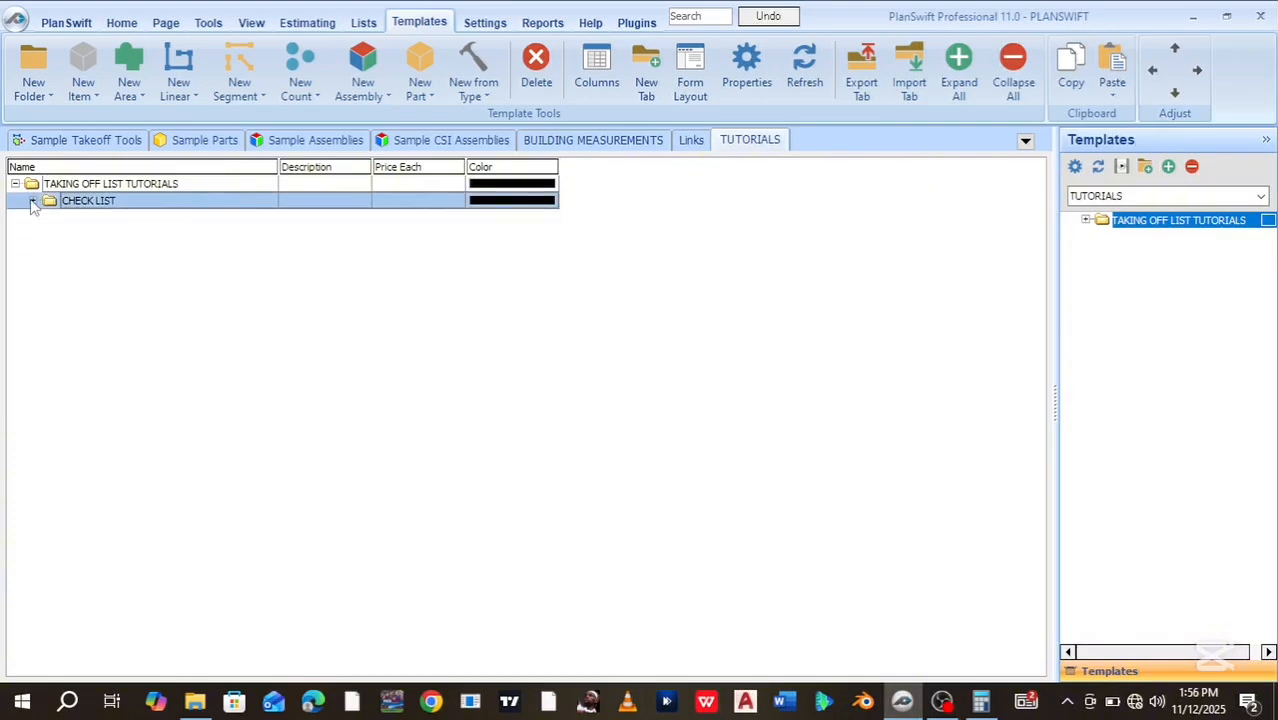
pyautogui.click(32, 201)
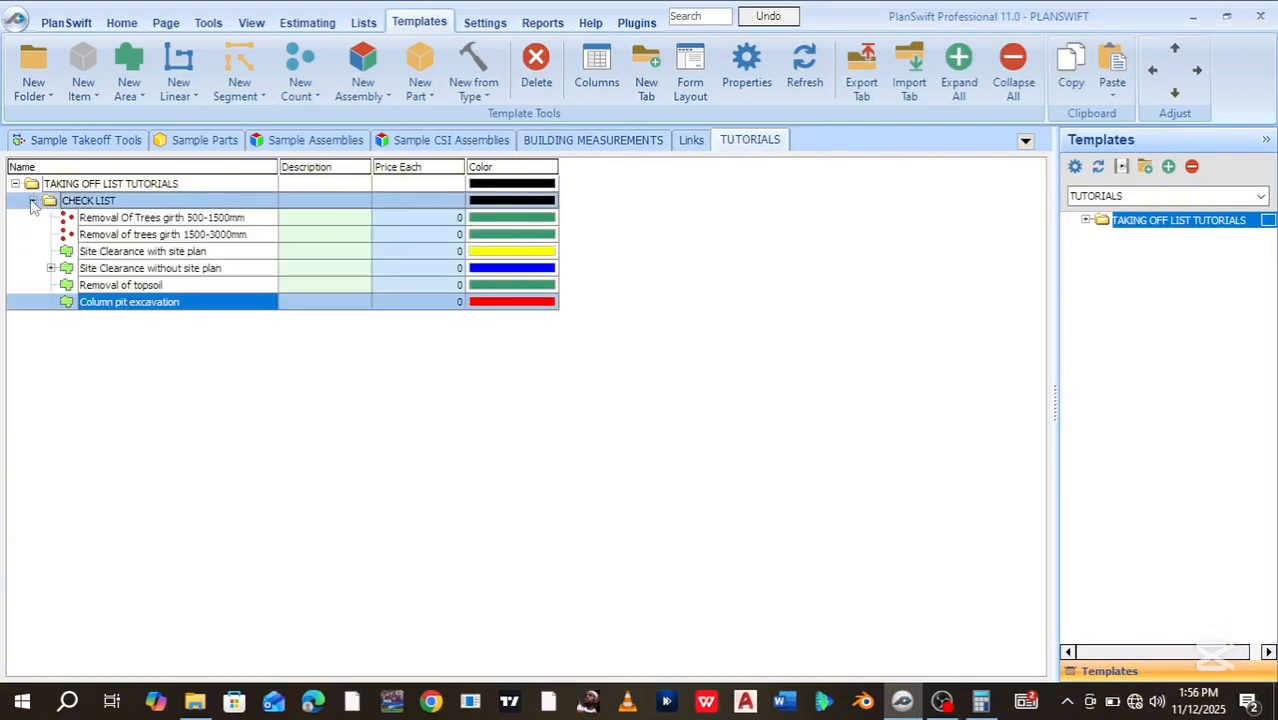
pyautogui.click(122, 24)
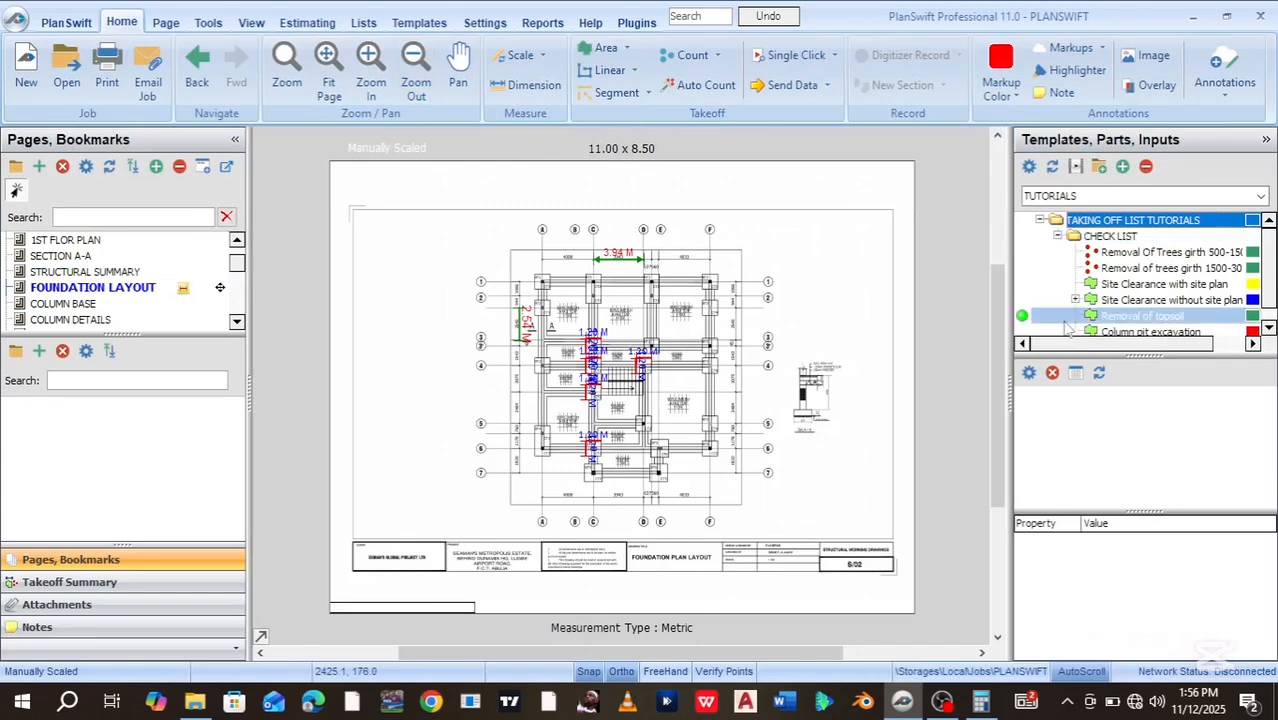
# Give the Column pit excavation template a Depth of 1.60
pyautogui.scroll(-1, 1270, 260)
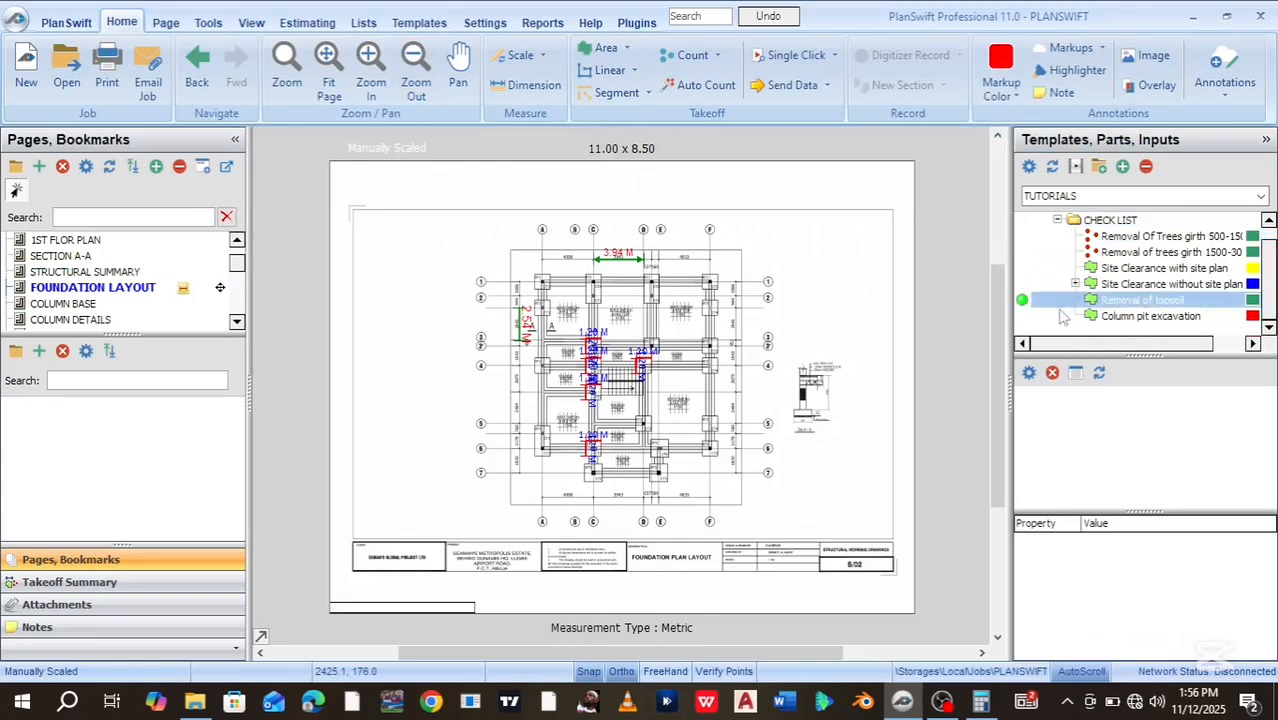
pyautogui.click(1072, 318)
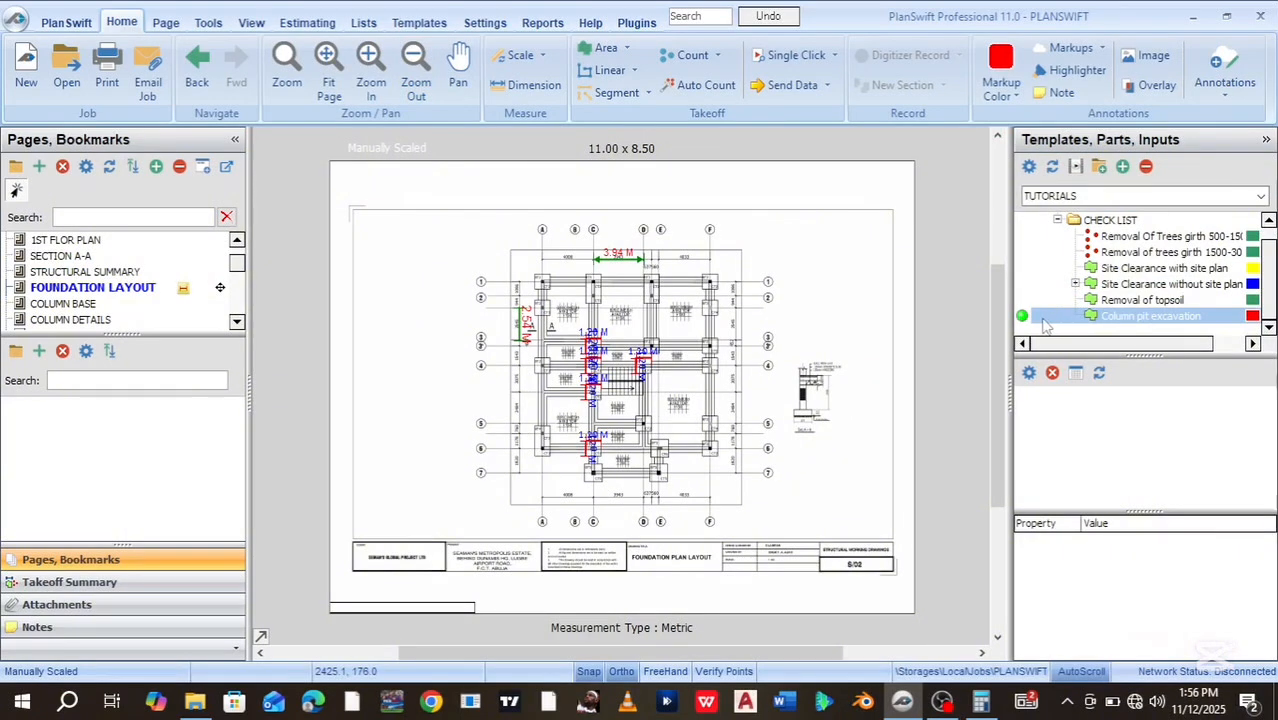
pyautogui.doubleClick(1024, 318)
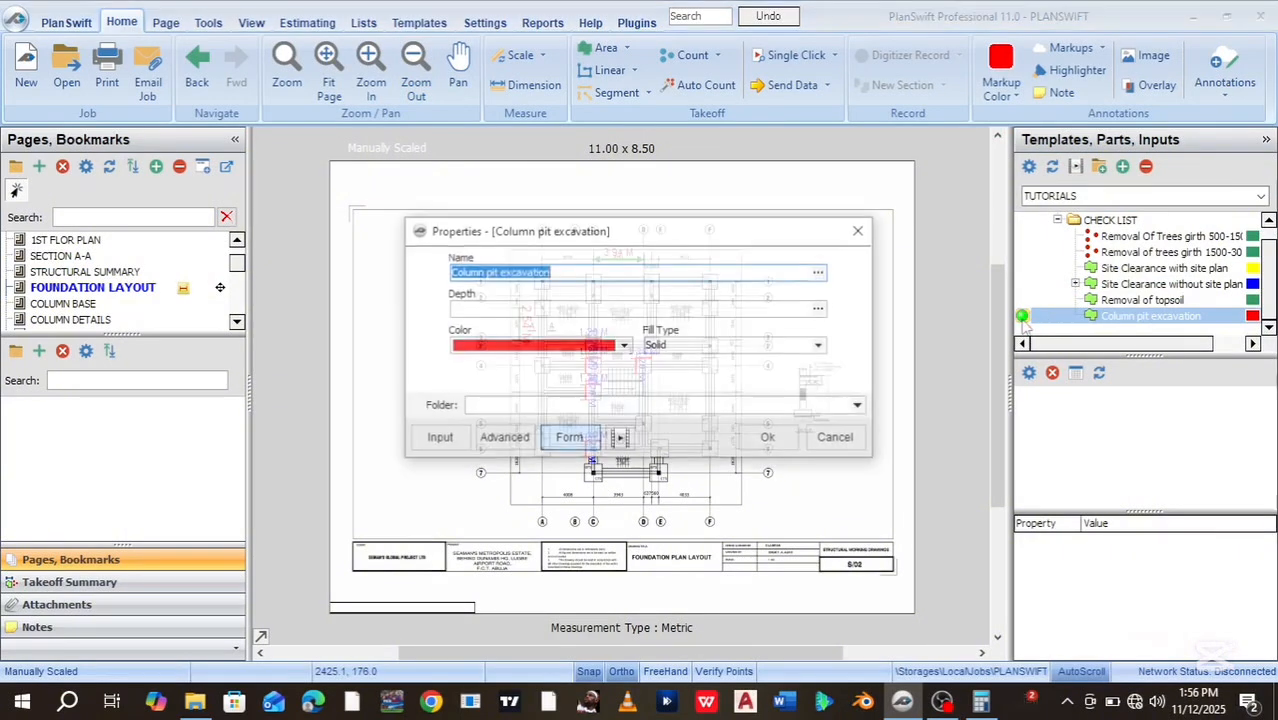
pyautogui.click(512, 309)
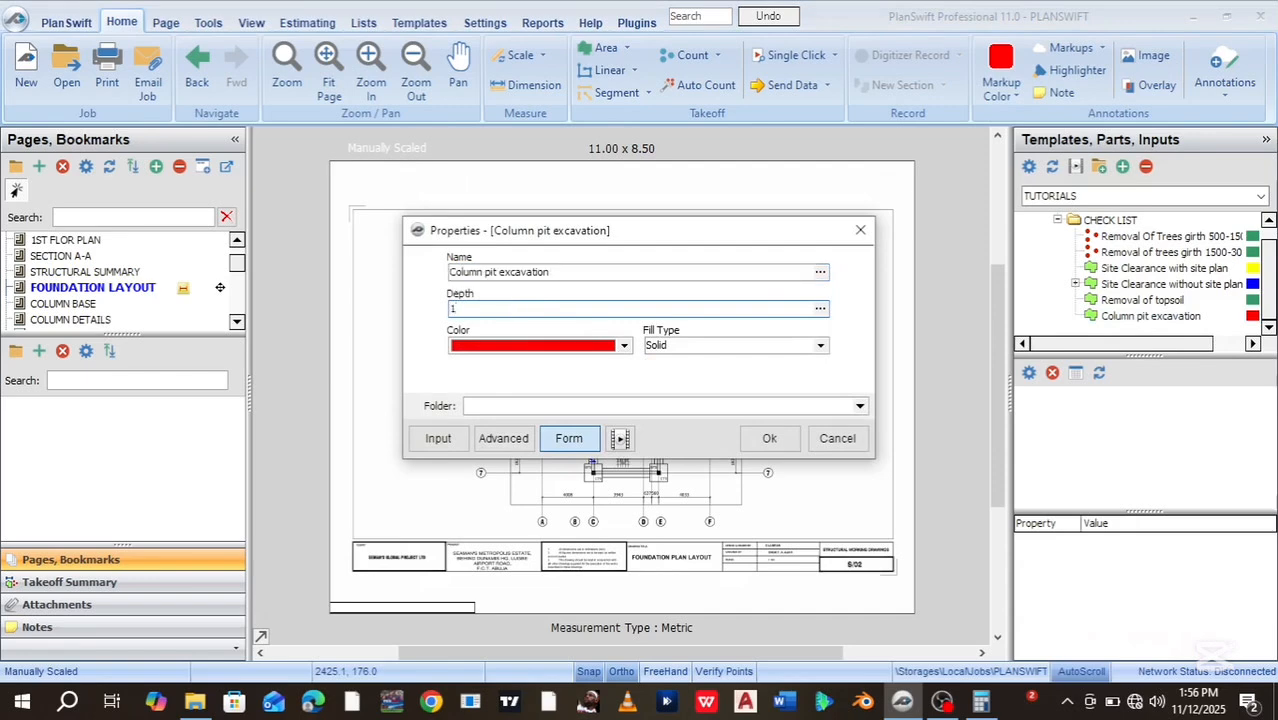
pyautogui.write('1.60')
pyautogui.click(764, 440)
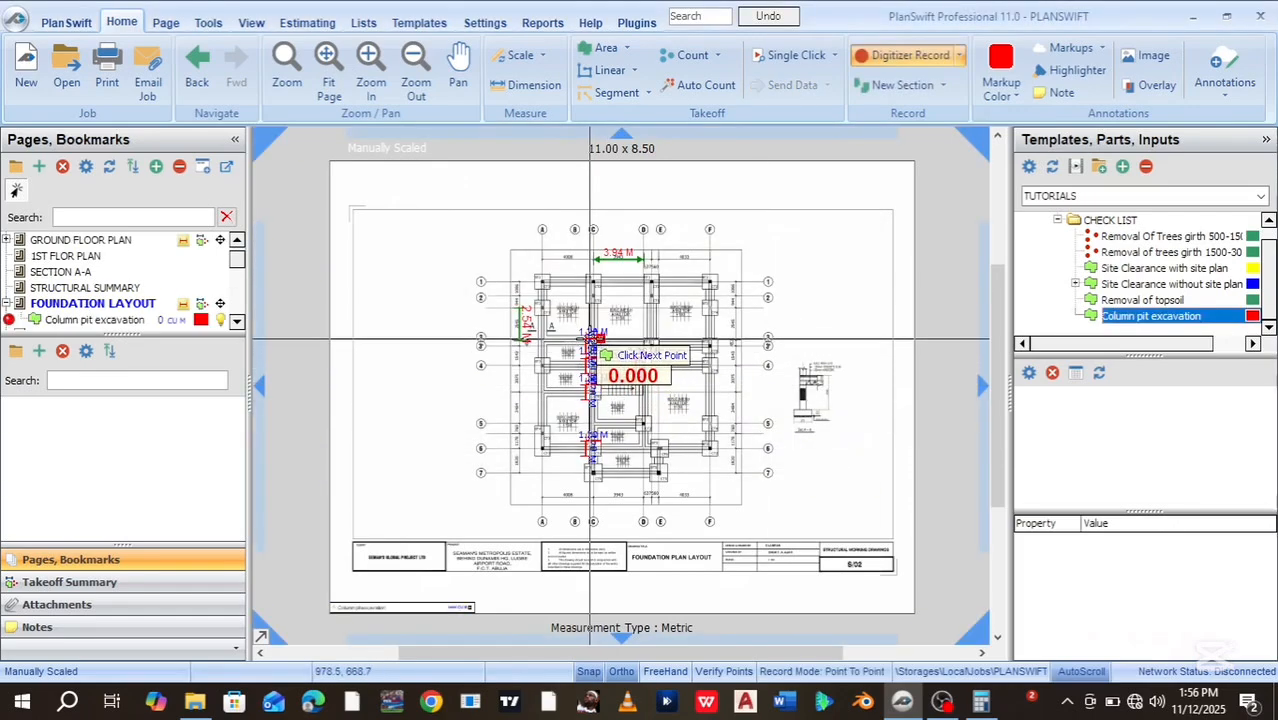
# Trace one BT1 column pit box as an area, bringing Column pit excavation to 2.3 CU M
pyautogui.scroll(5, 591, 340)
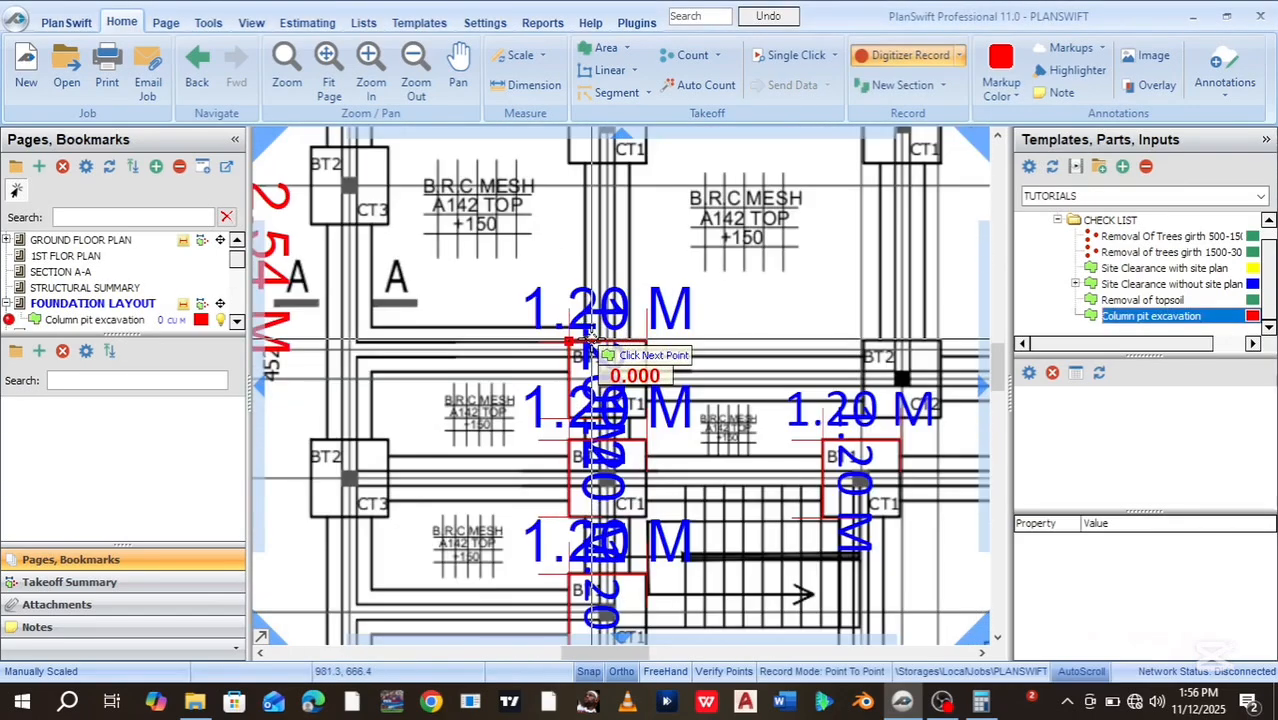
pyautogui.scroll(2, 590, 342)
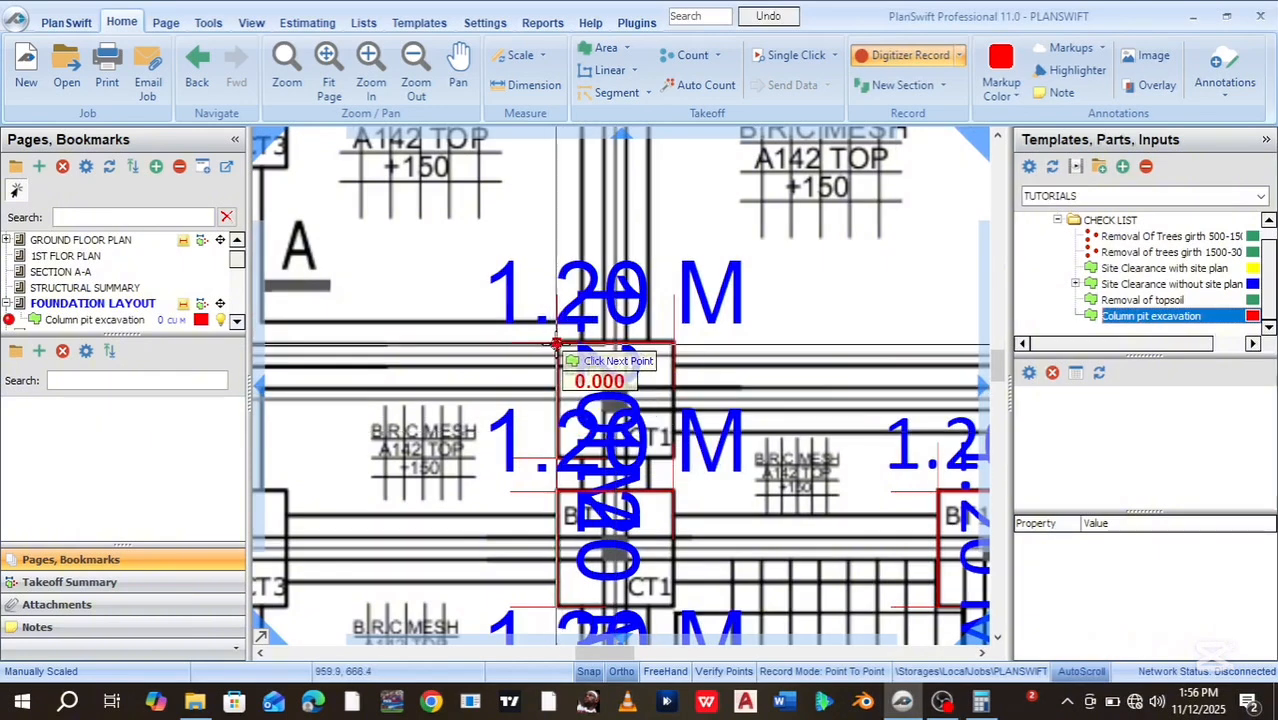
pyautogui.click(673, 345)
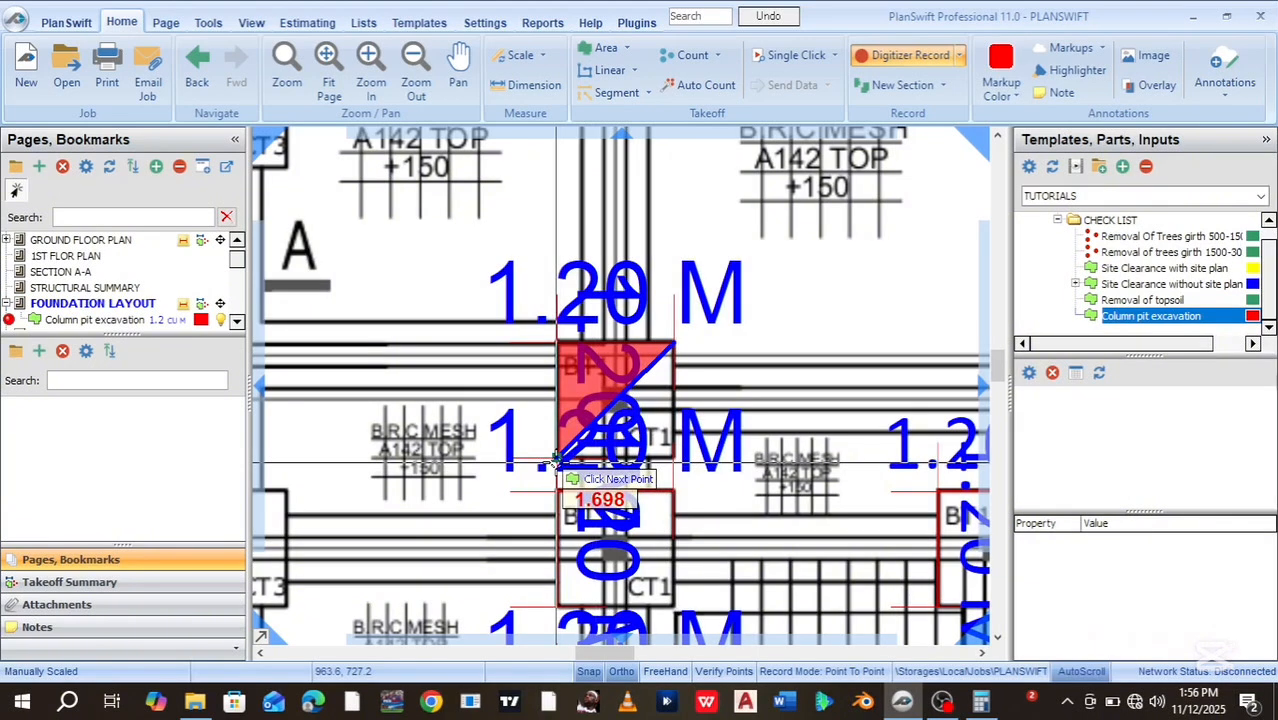
pyautogui.click(670, 461)
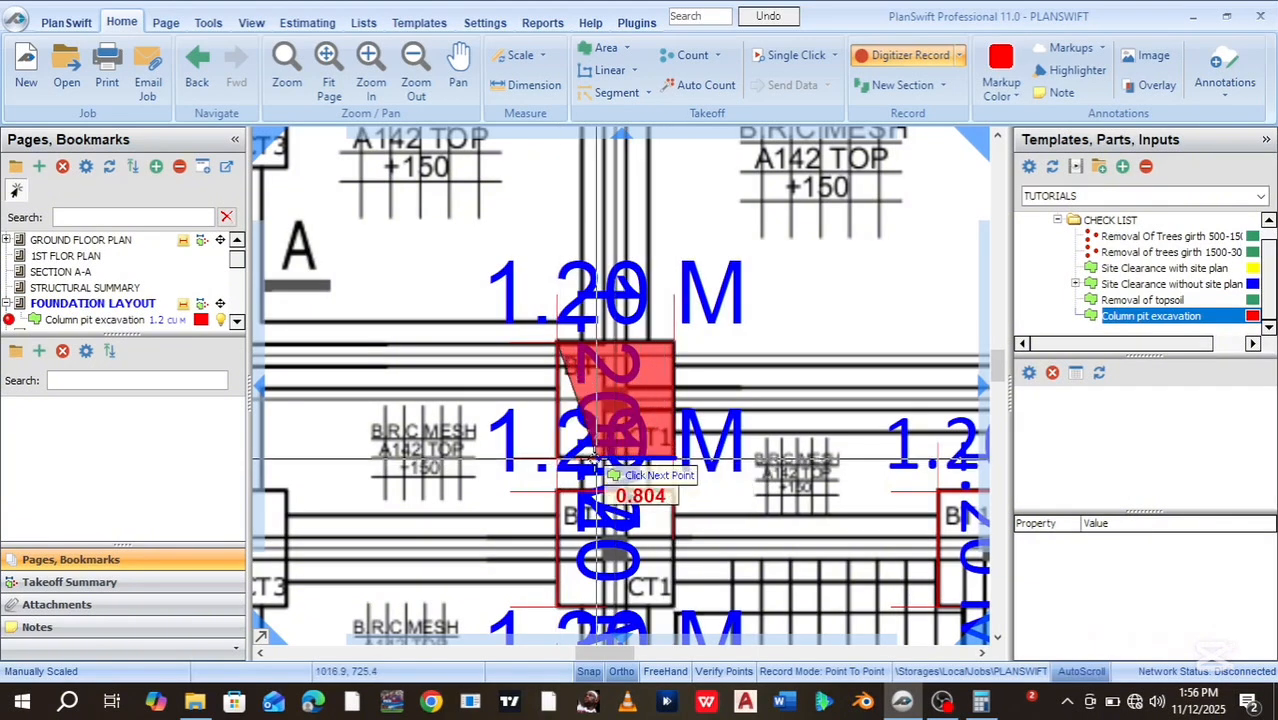
pyautogui.click(557, 461)
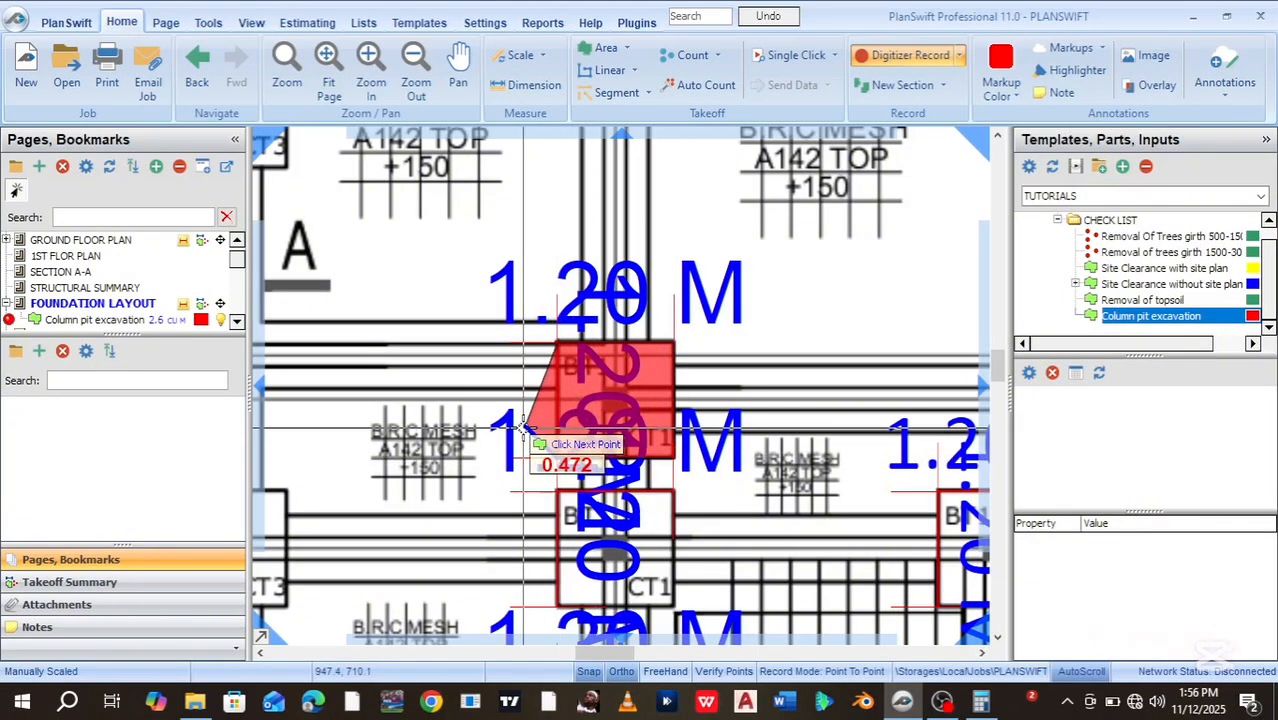
pyautogui.press('Escape')
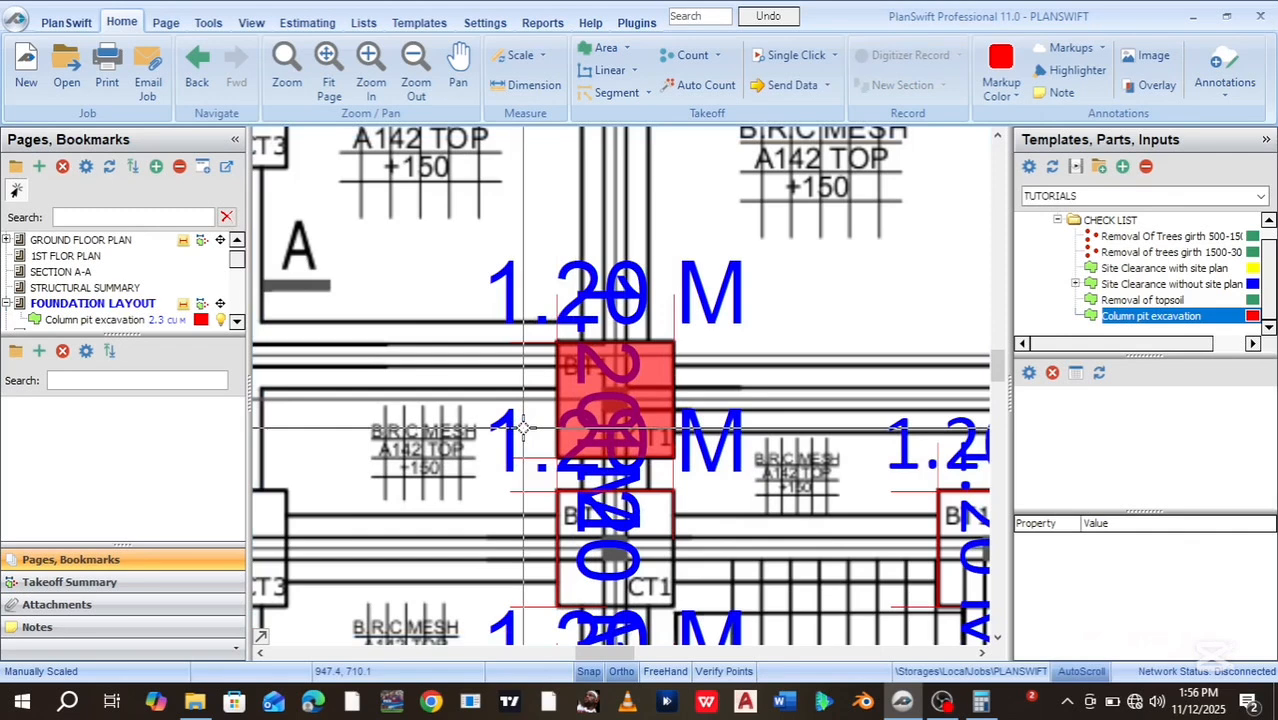
pyautogui.moveTo(999, 376); pyautogui.dragTo(1000, 394)
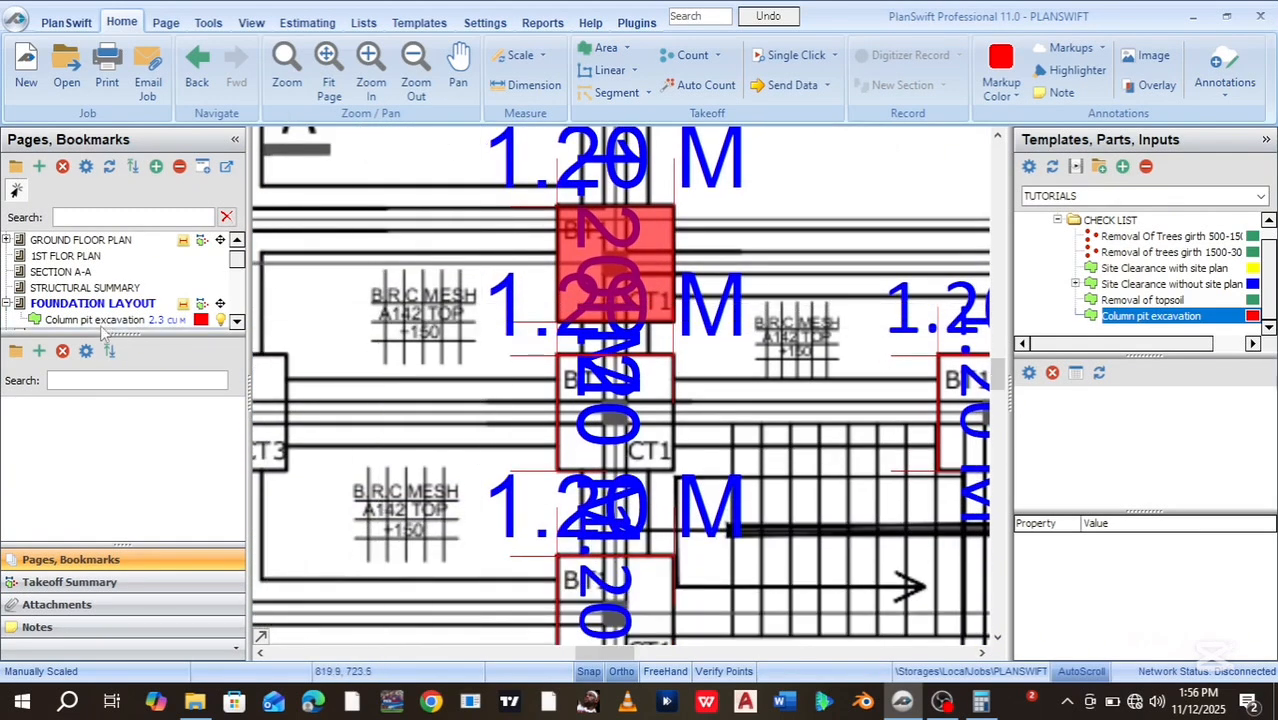
pyautogui.click(46, 321)
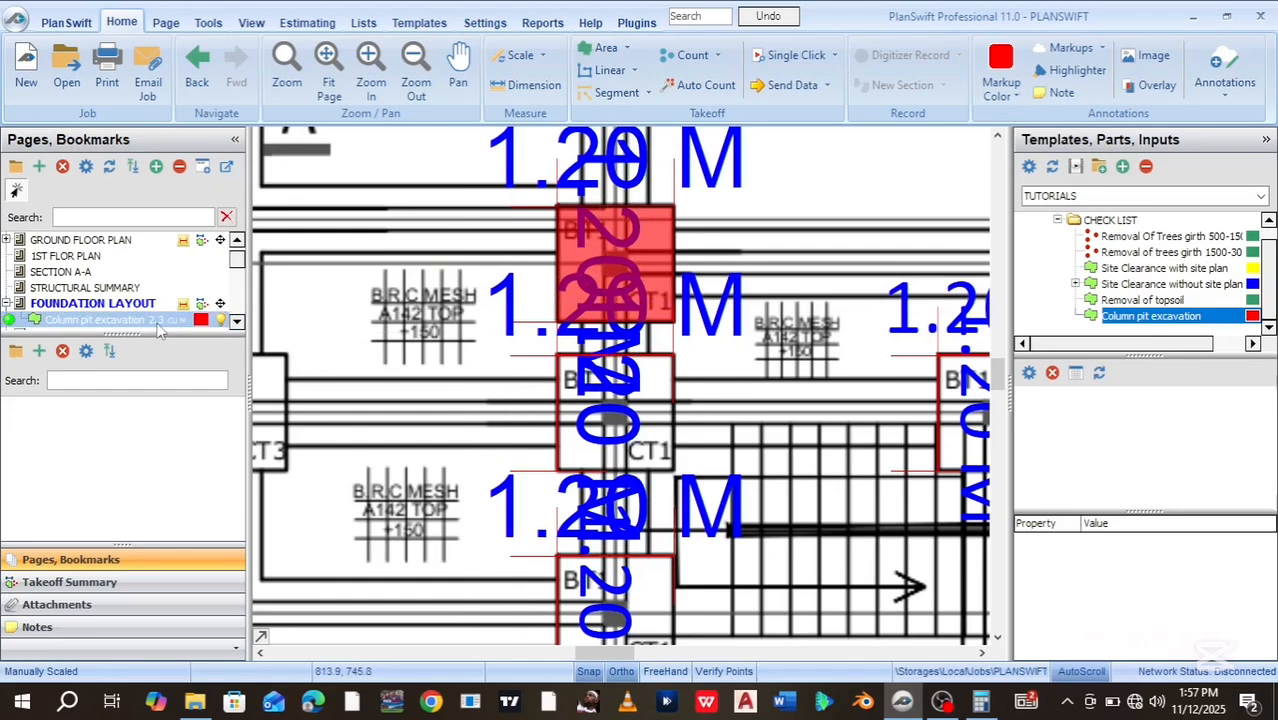
pyautogui.moveTo(238, 254); pyautogui.dragTo(238, 257)
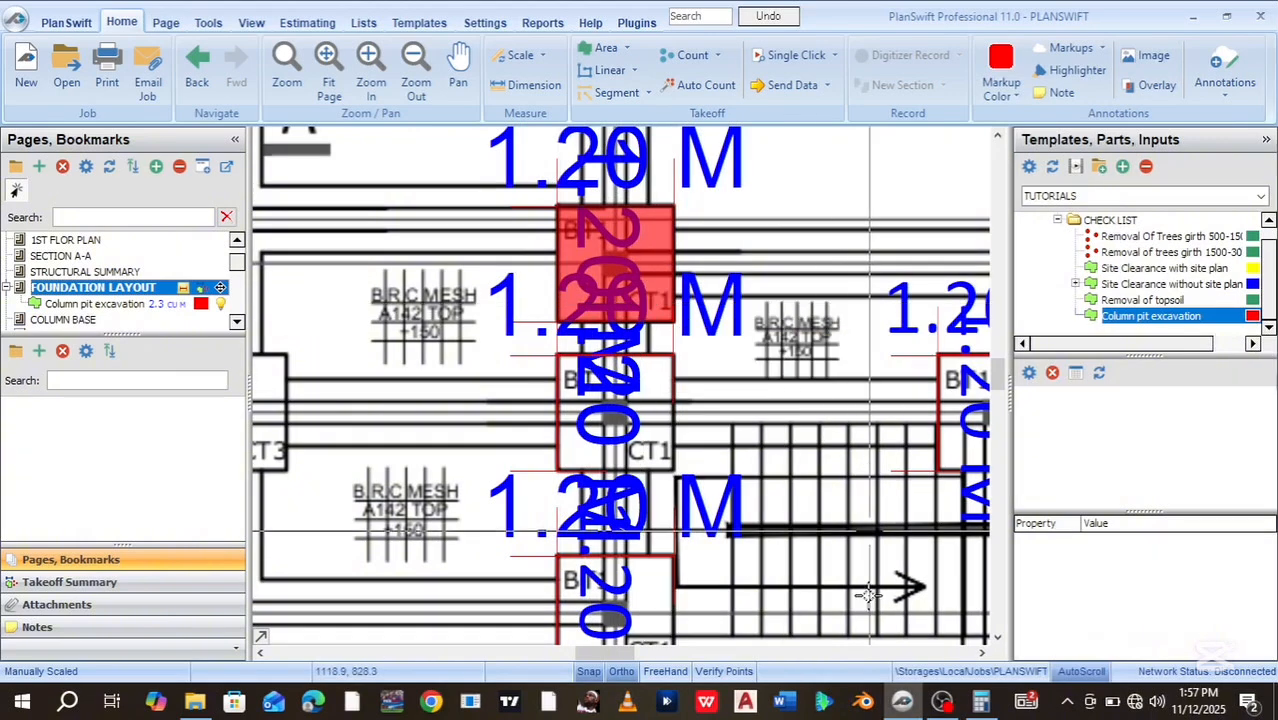
# Verify the pit volume in Calculator: 1.2 × 1.2 × 1.6 = 2.304
pyautogui.click(978, 704)
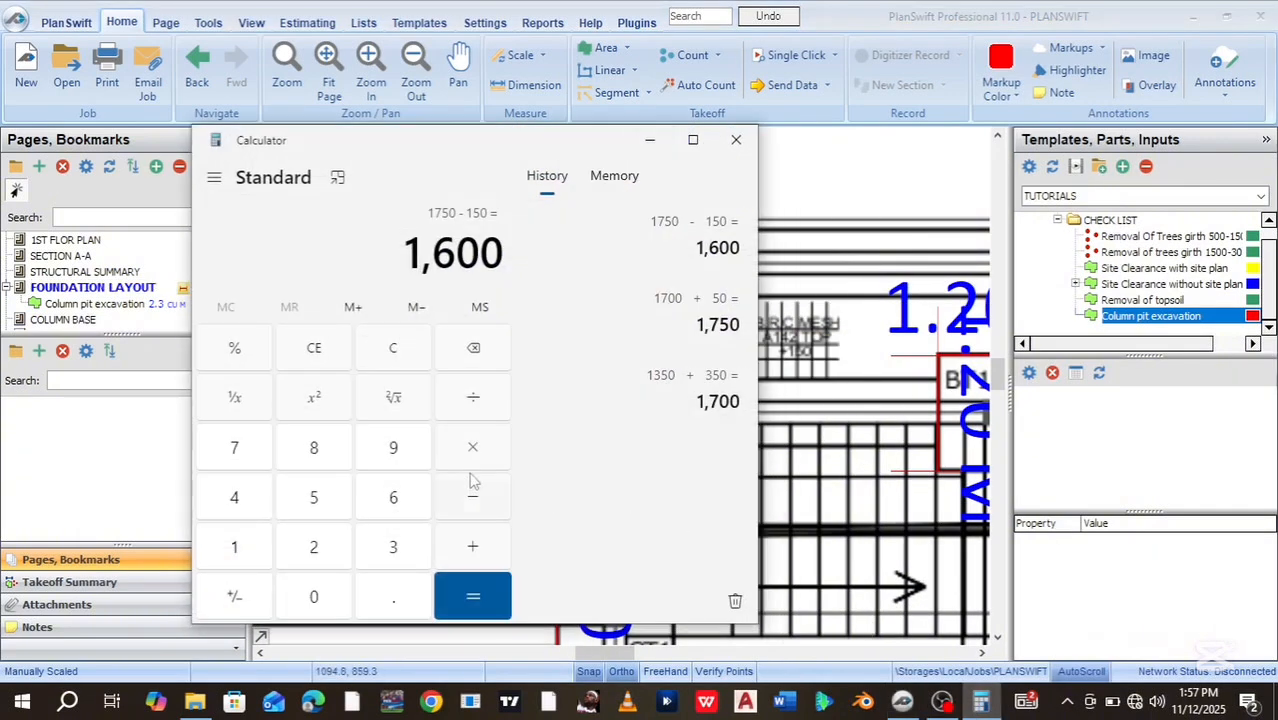
pyautogui.click(391, 362)
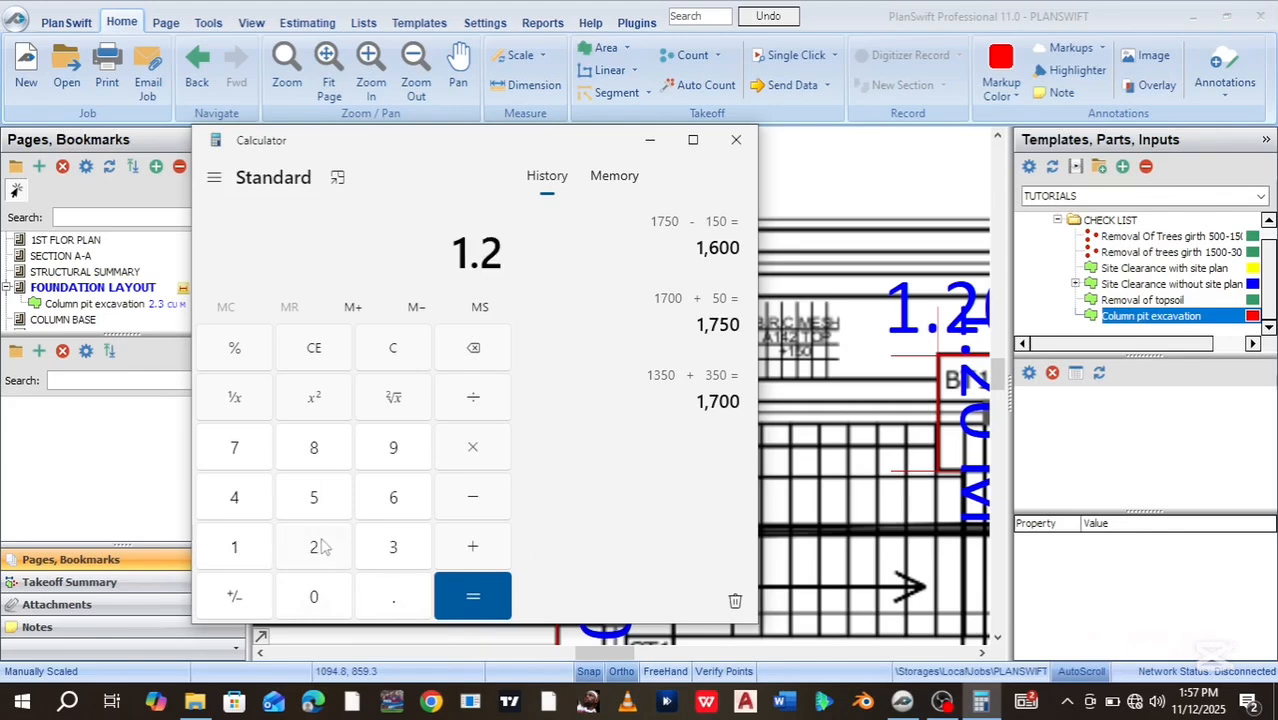
pyautogui.click(245, 550)
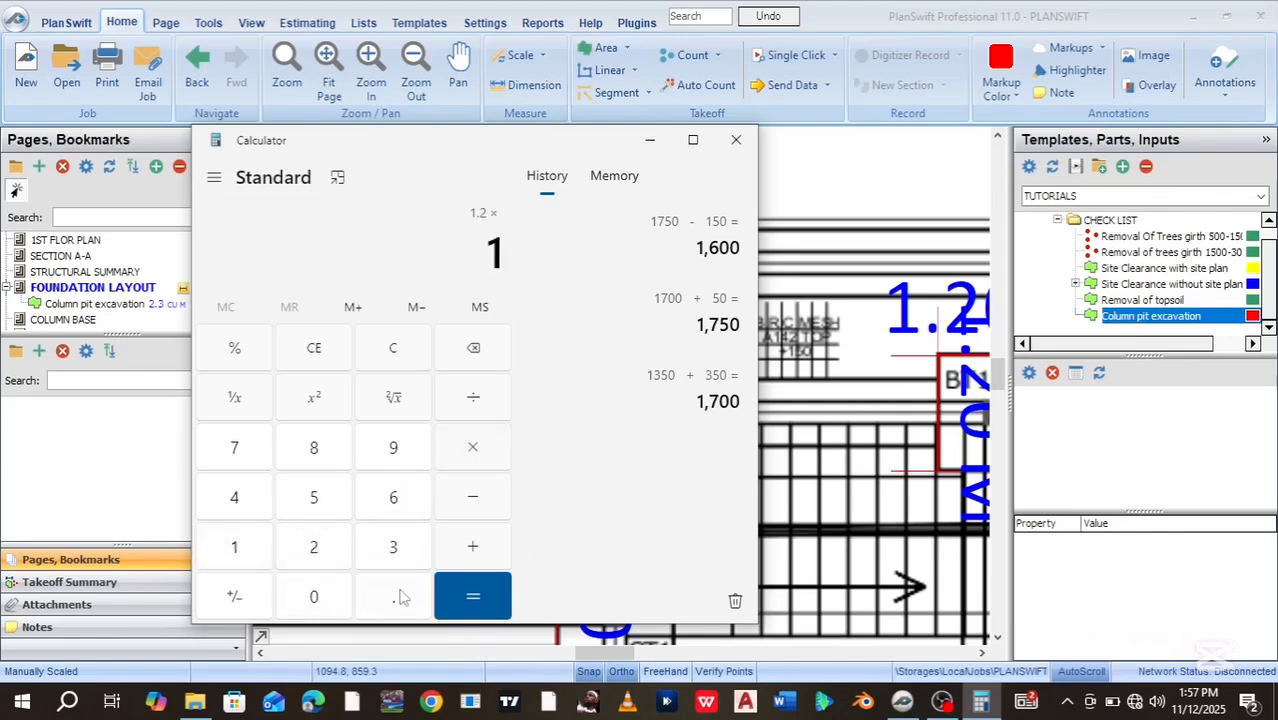
pyautogui.click(457, 465)
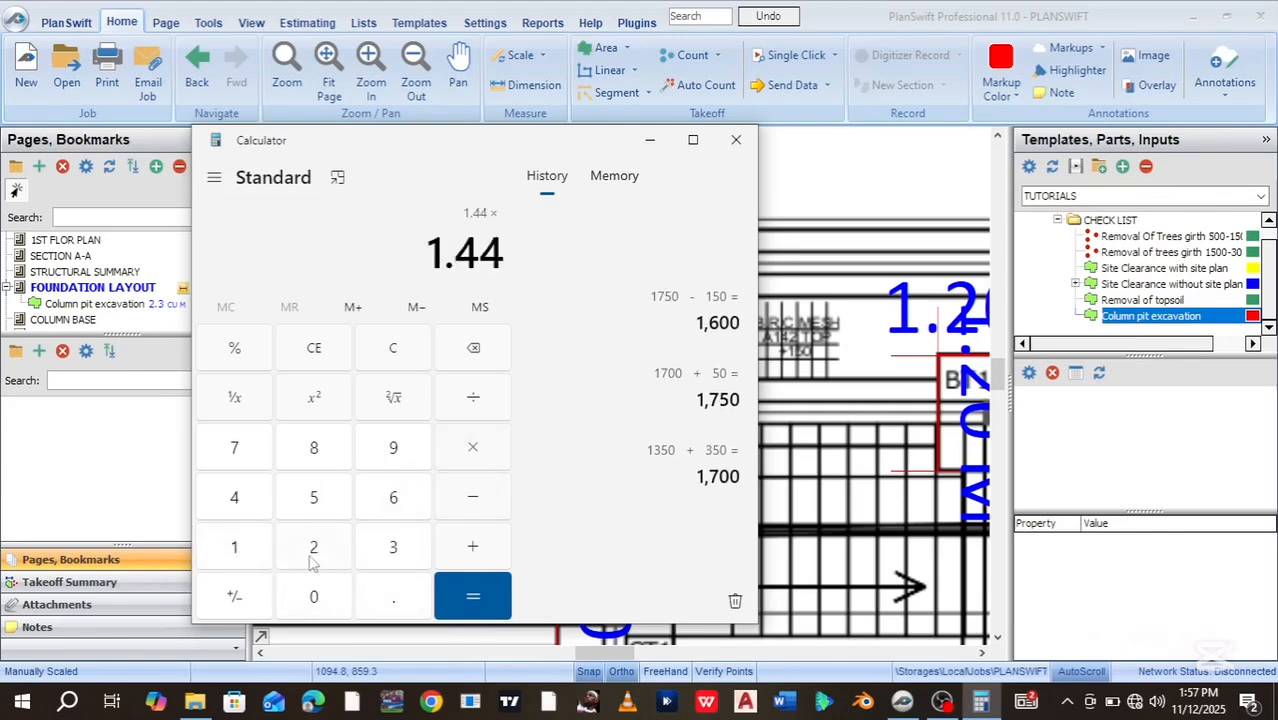
pyautogui.click(236, 553)
pyautogui.click(388, 600)
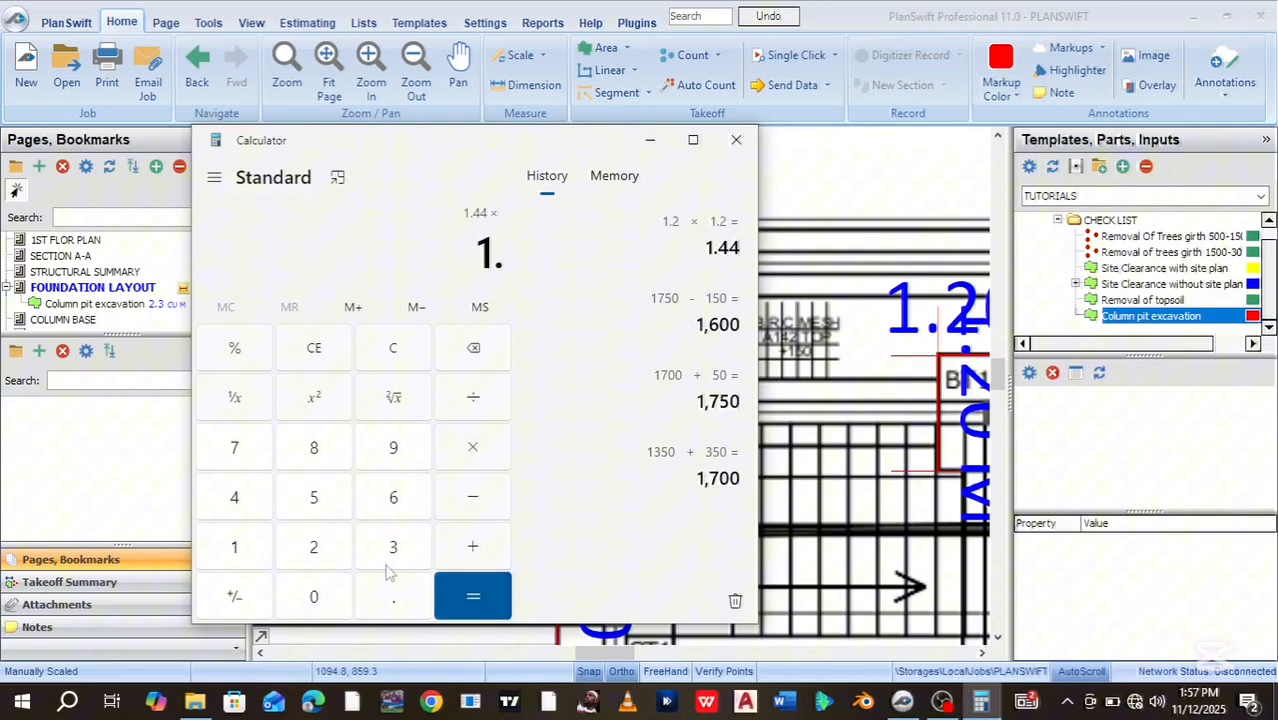
pyautogui.click(393, 500)
pyautogui.click(468, 600)
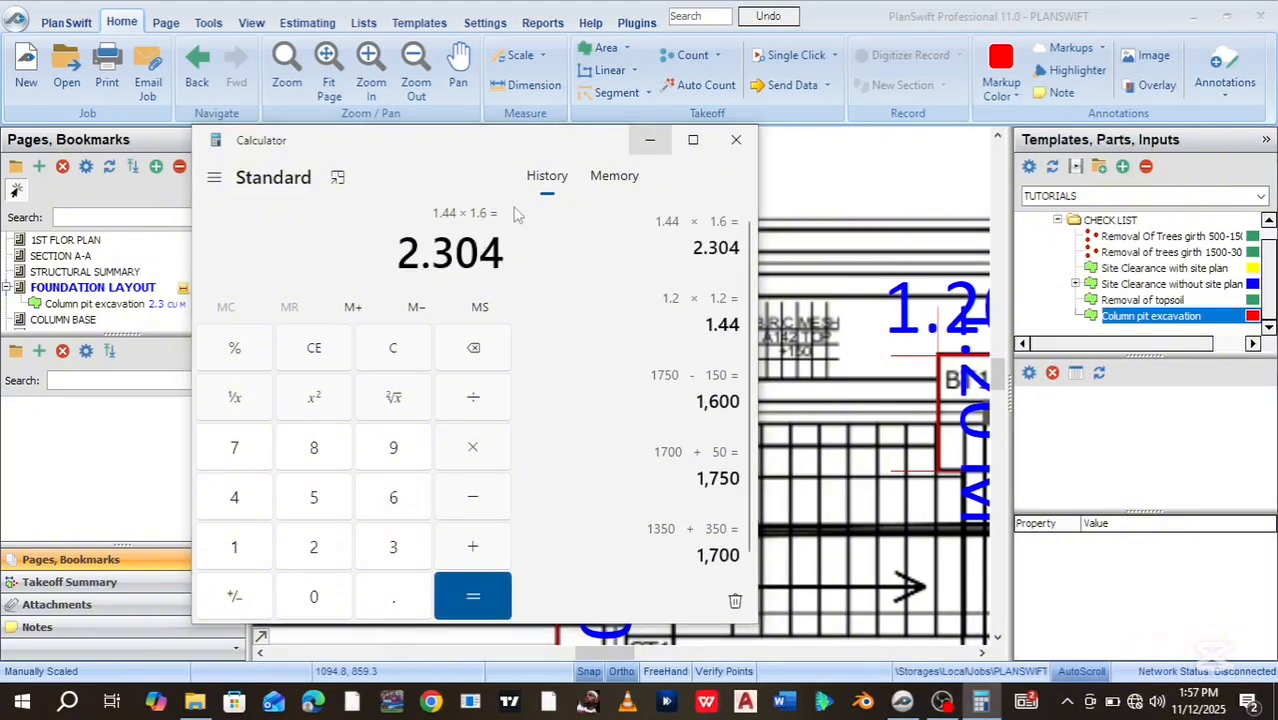
pyautogui.click(649, 141)
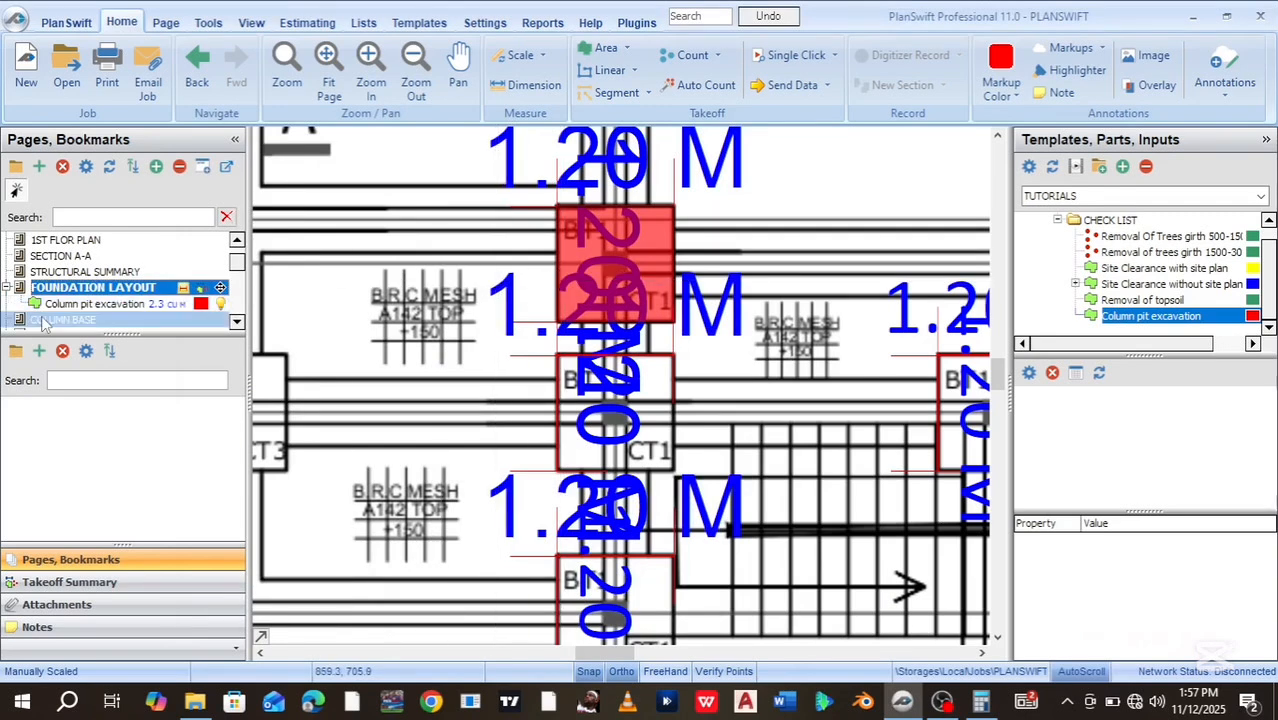
# Trace the next column pit box as a Column pit excavation area
pyautogui.click(9, 304)
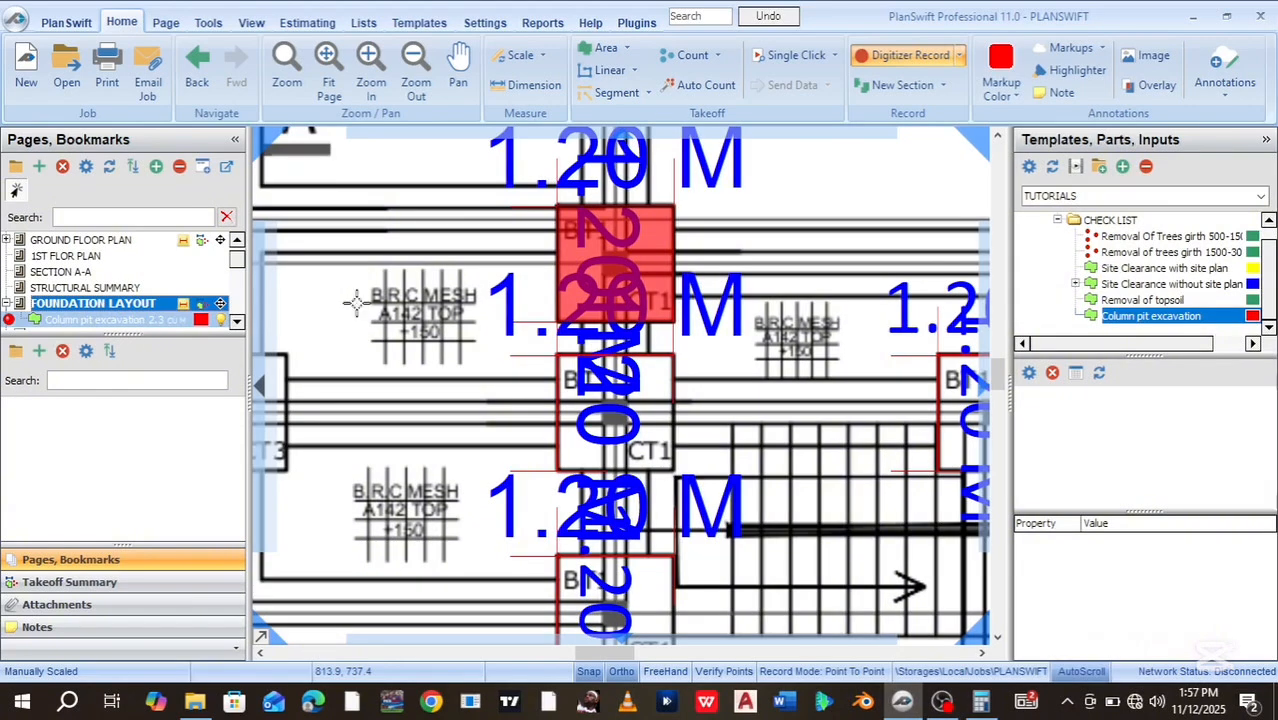
pyautogui.click(558, 356)
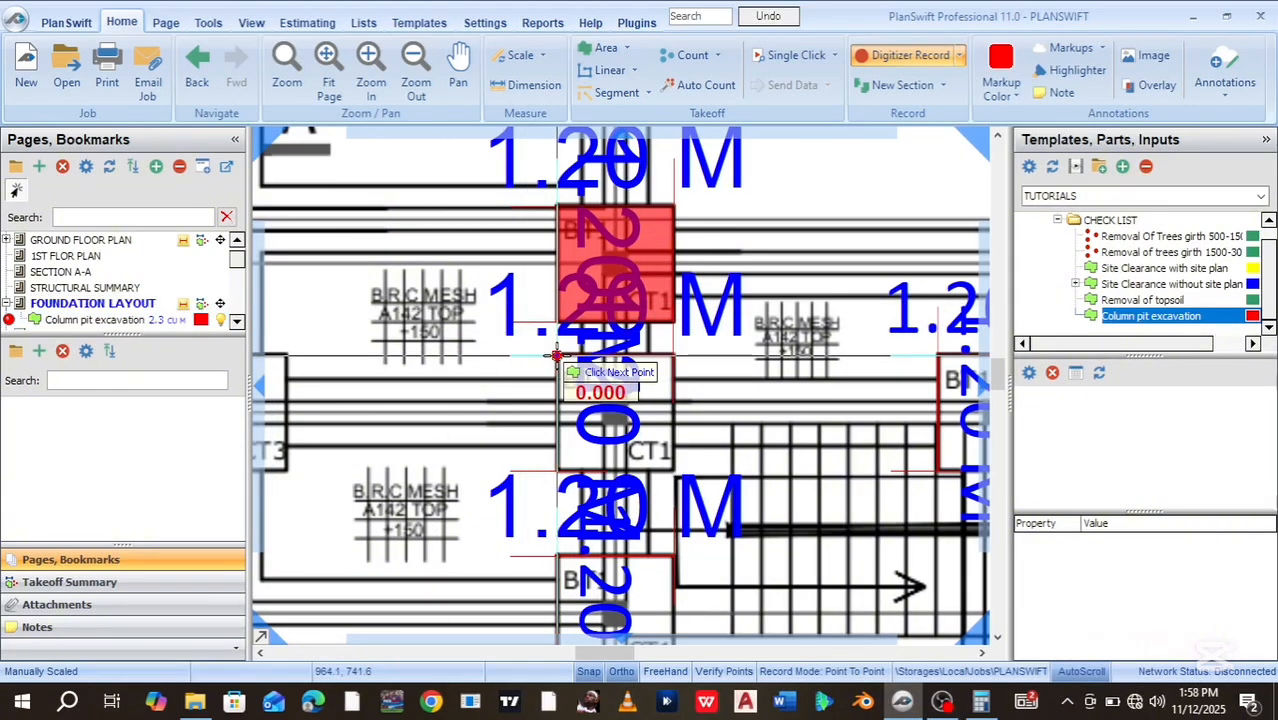
pyautogui.click(672, 356)
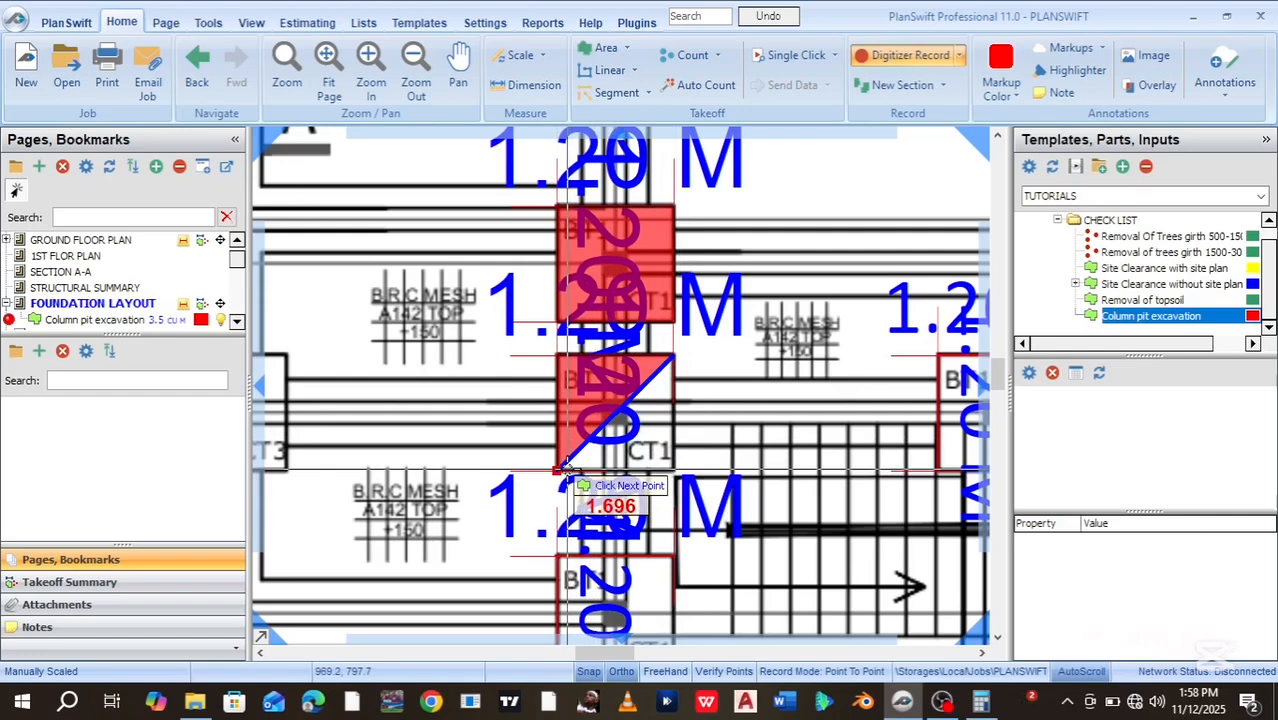
pyautogui.click(672, 470)
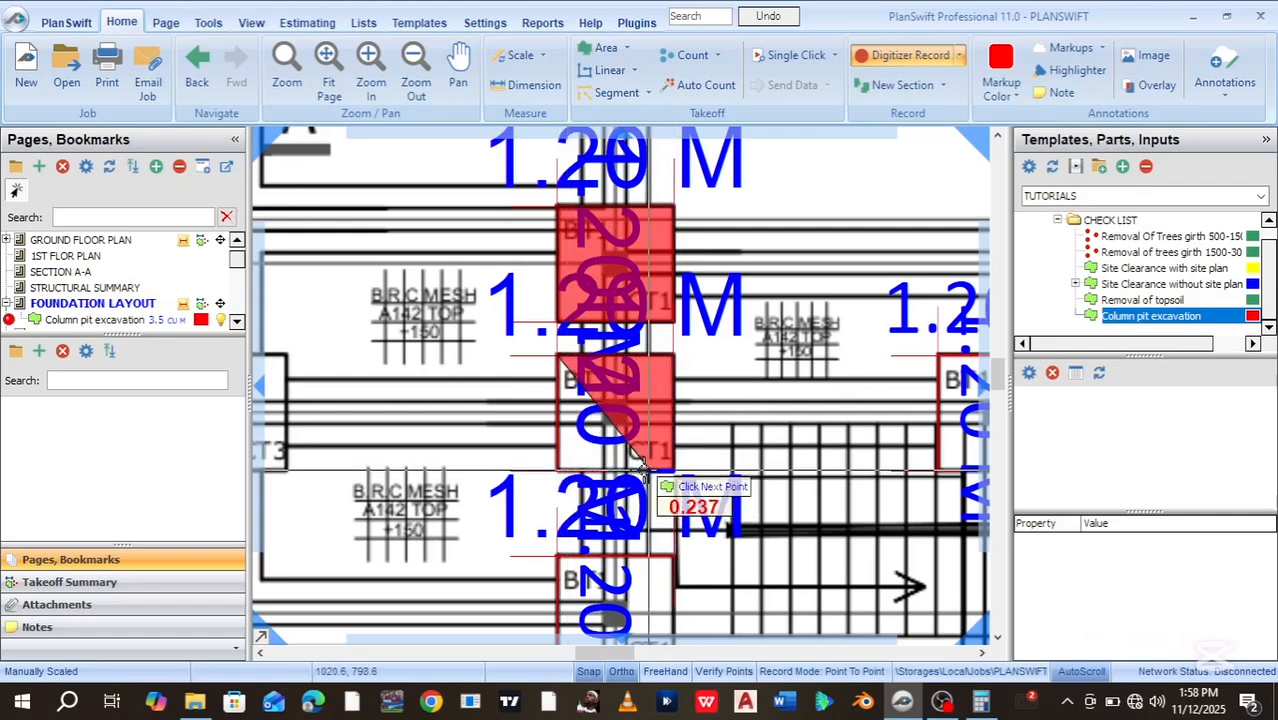
pyautogui.click(560, 470)
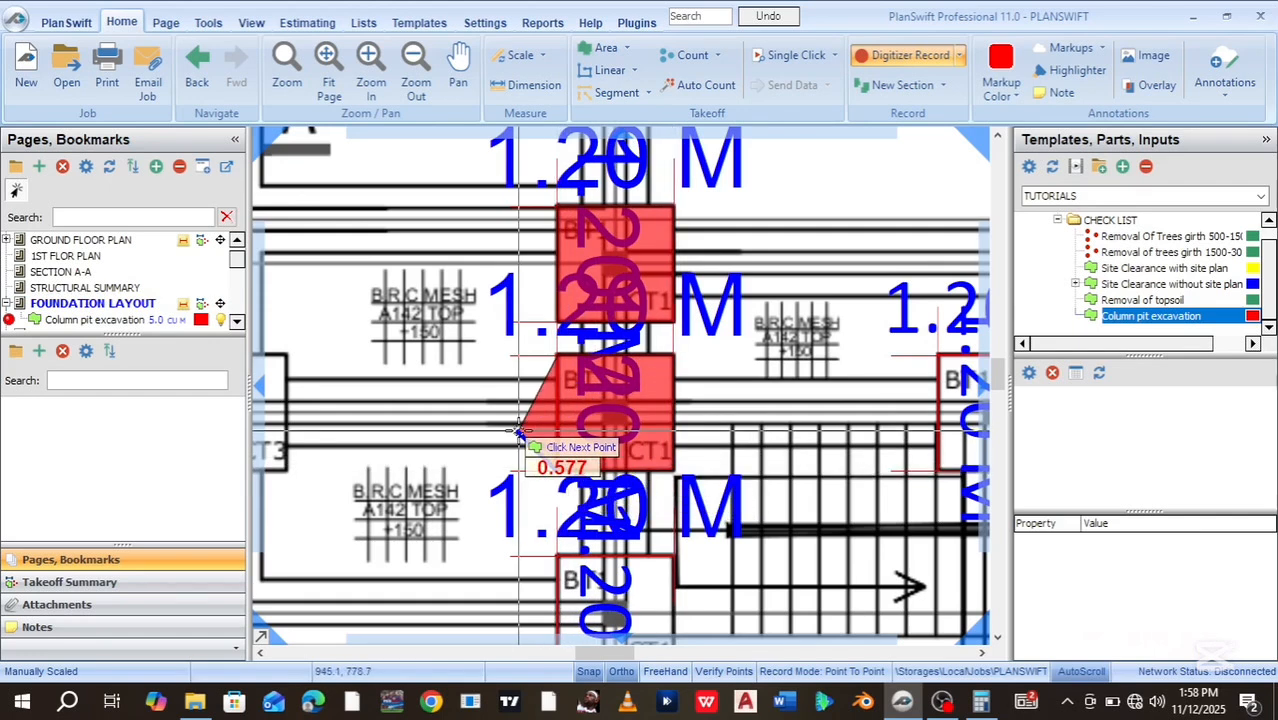
pyautogui.press('Escape')
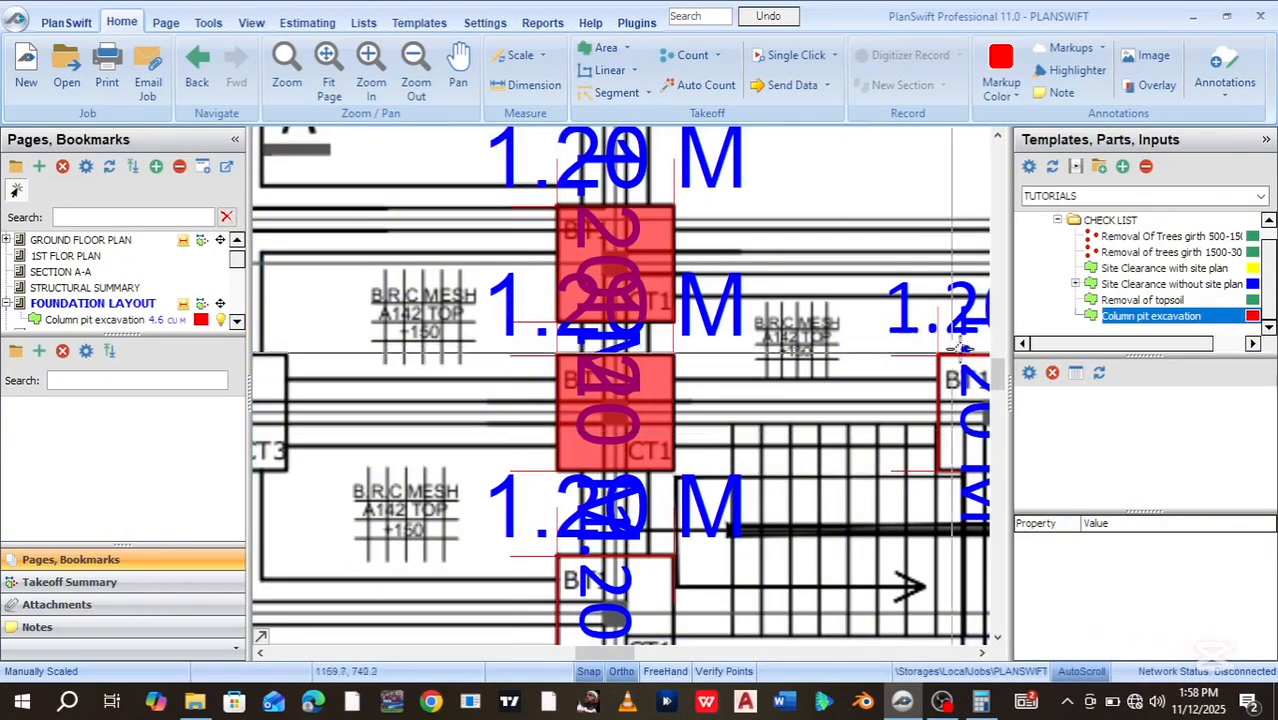
pyautogui.moveTo(996, 377); pyautogui.dragTo(996, 387)
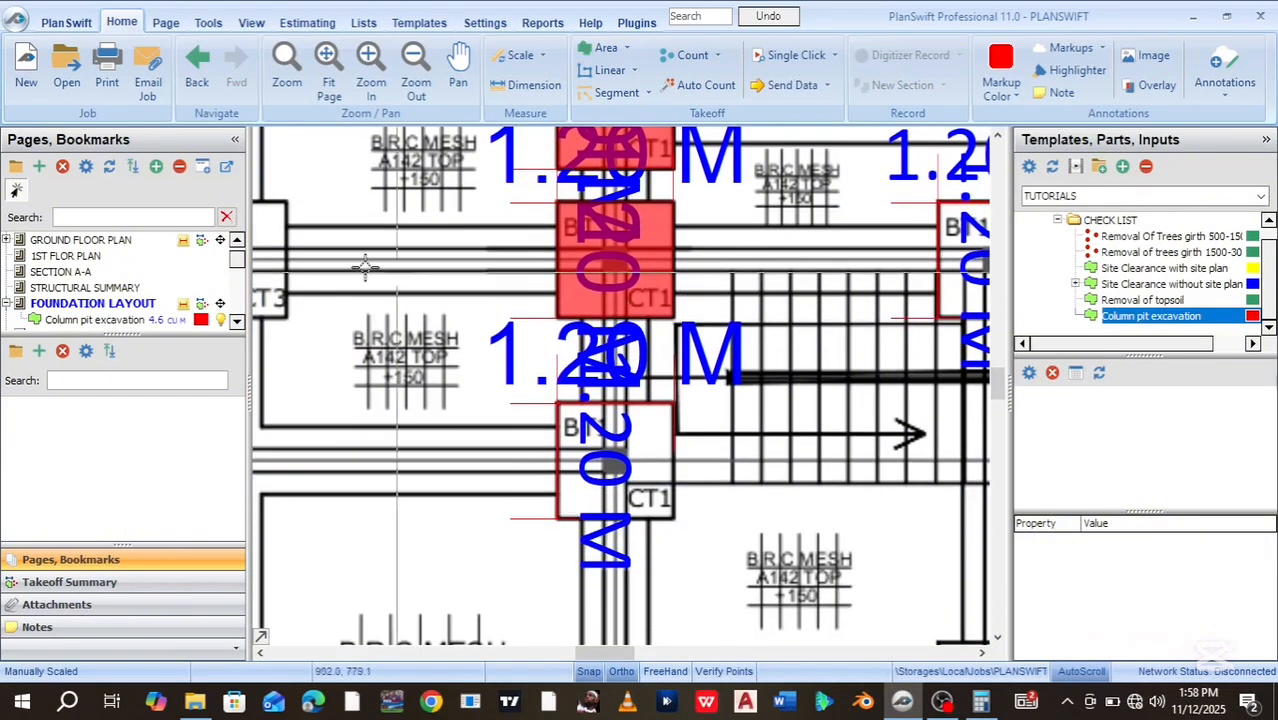
# Trace another column pit box, raising Column pit excavation to 6.9 CU M
pyautogui.click(10, 320)
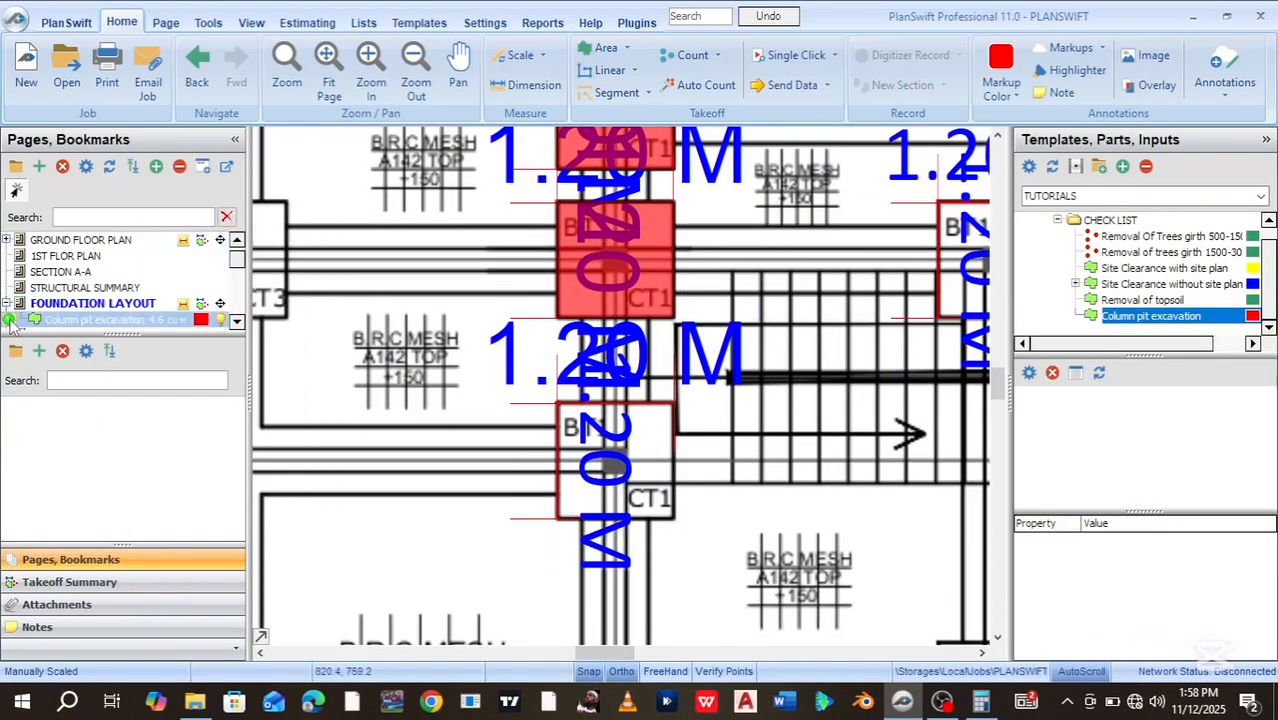
pyautogui.click(556, 404)
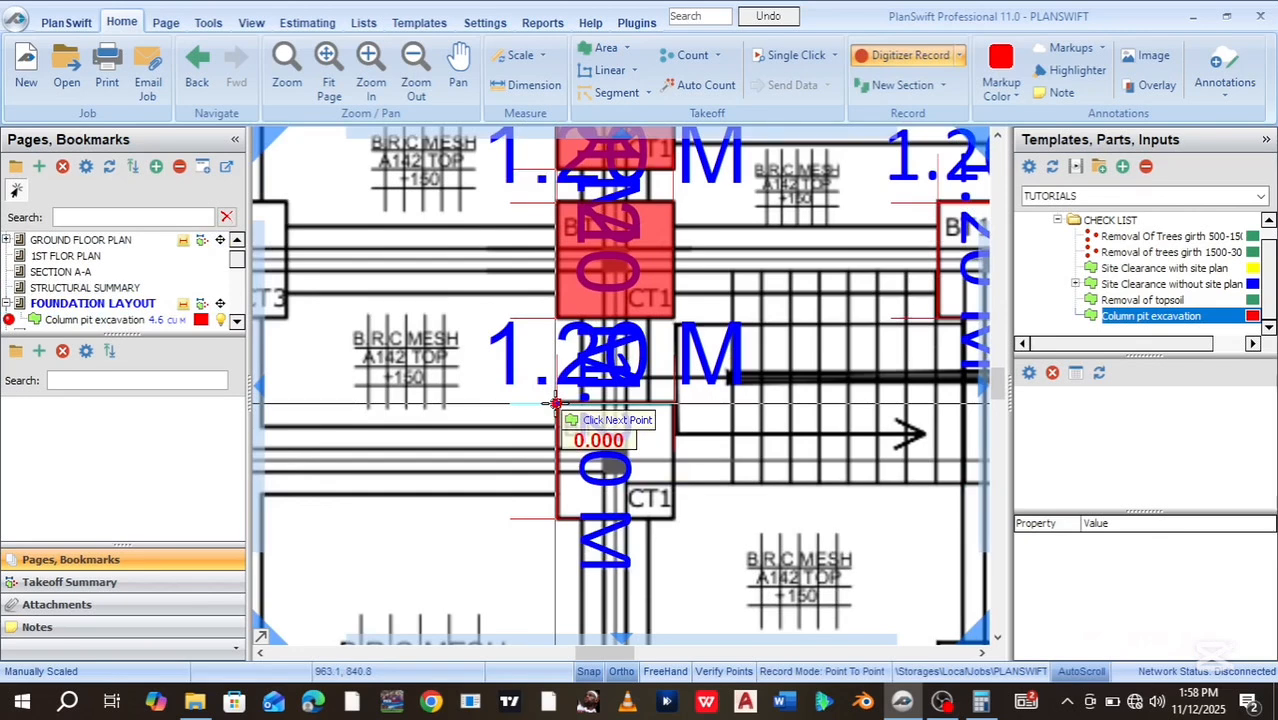
pyautogui.click(674, 404)
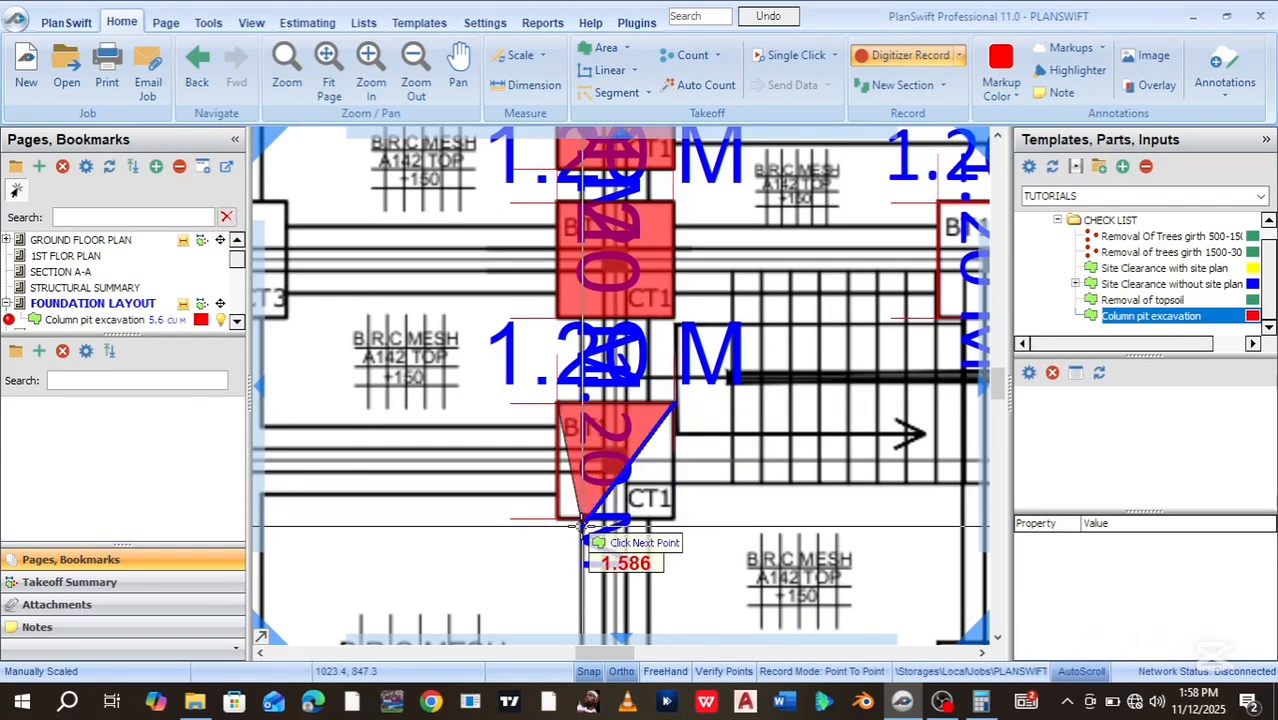
pyautogui.click(558, 519)
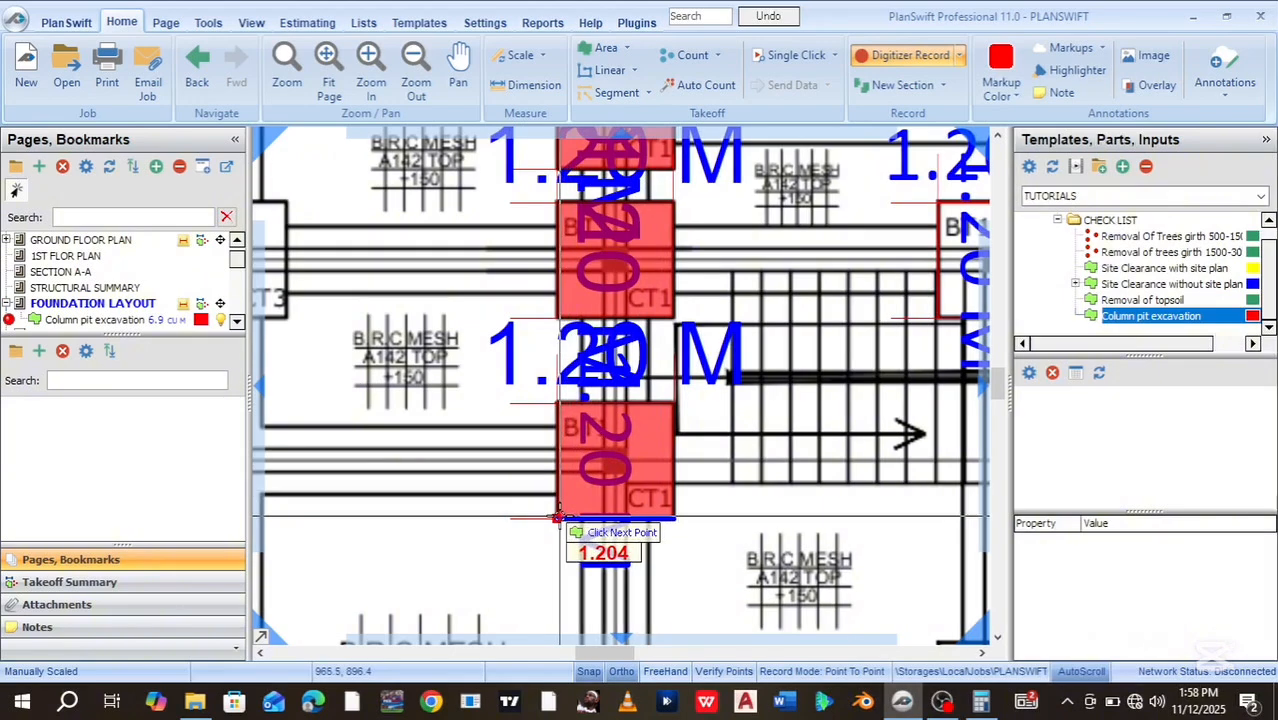
pyautogui.press('Escape')
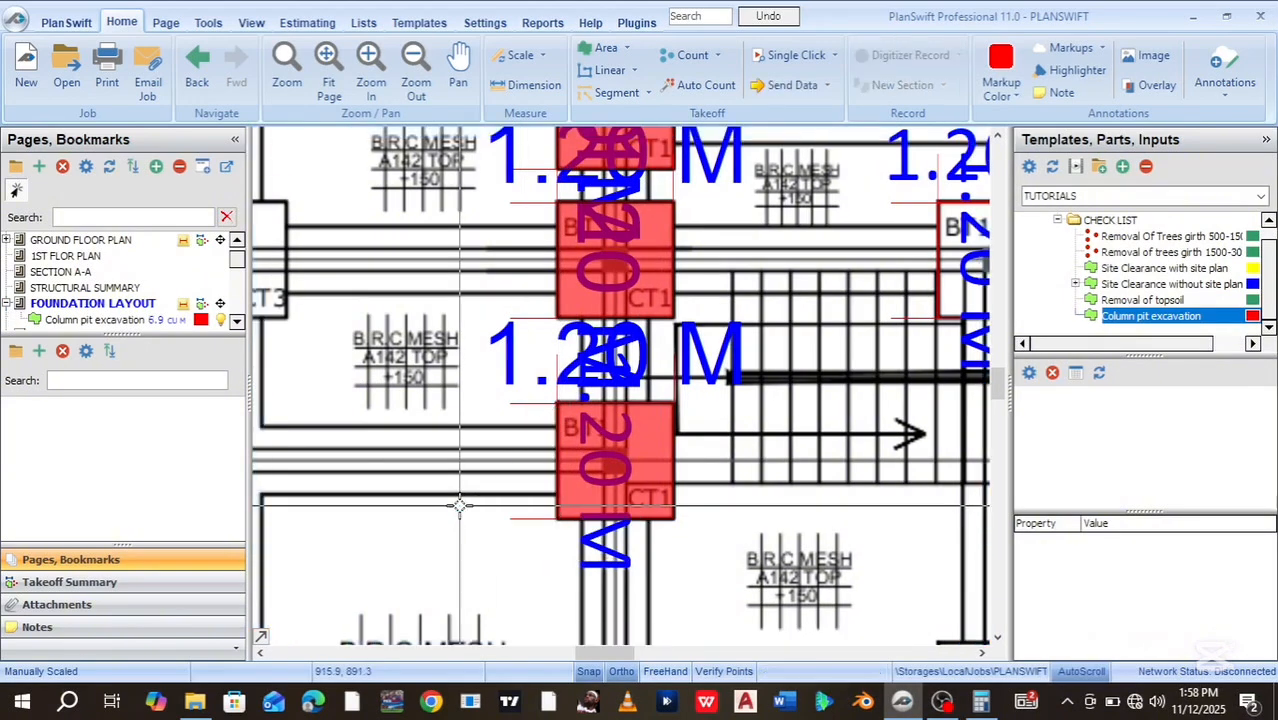
pyautogui.moveTo(997, 380); pyautogui.dragTo(997, 415)
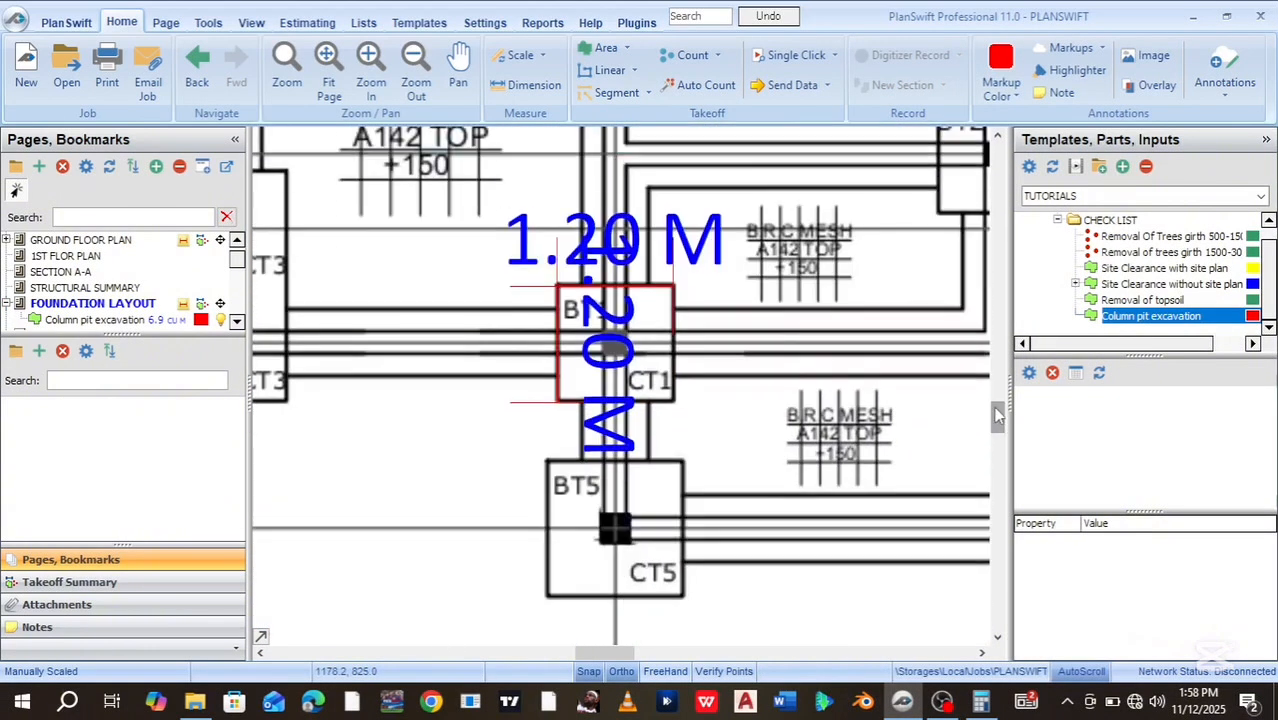
# Outline a red column pit excavation area around the BT1/CT1 column base
pyautogui.click(8, 320)
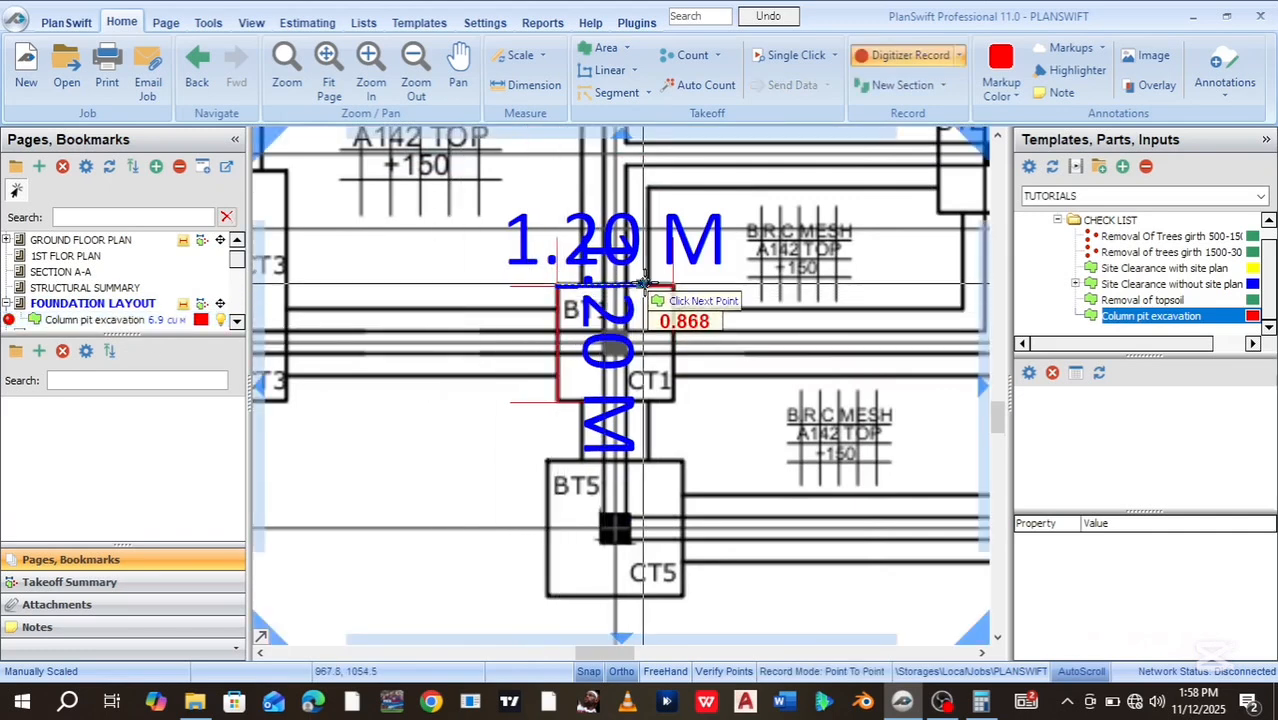
pyautogui.click(668, 285)
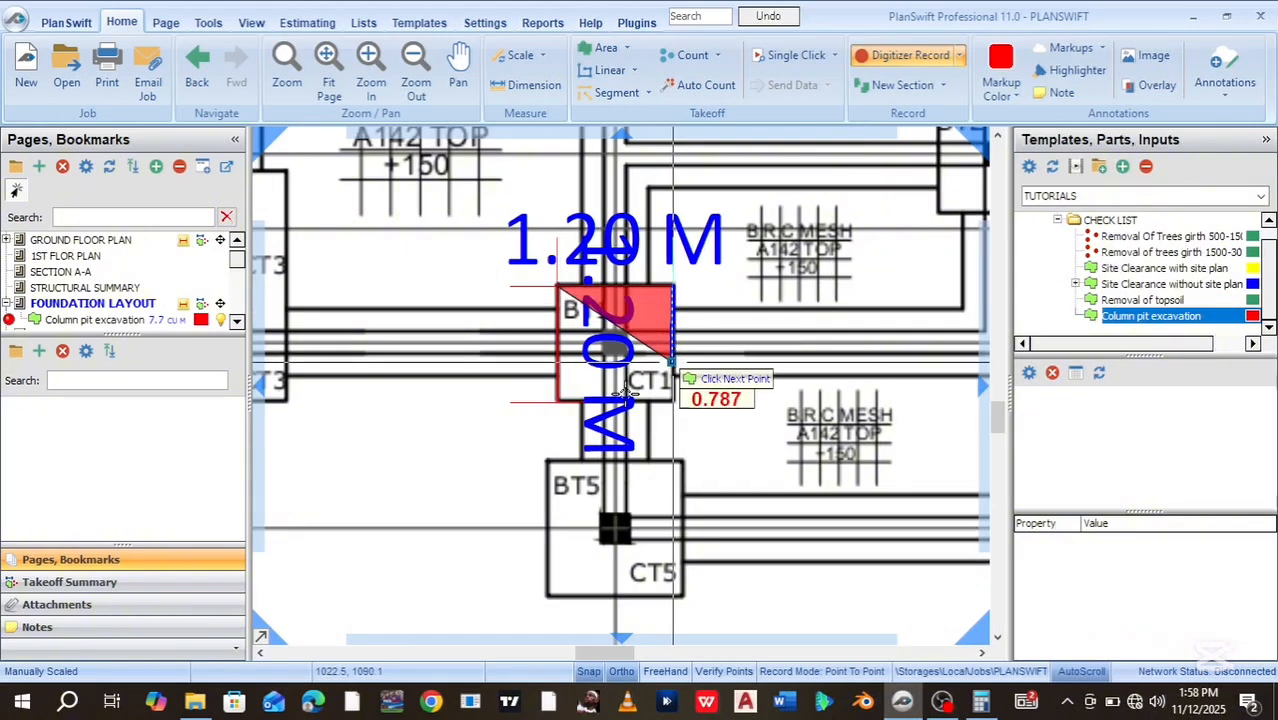
pyautogui.click(561, 405)
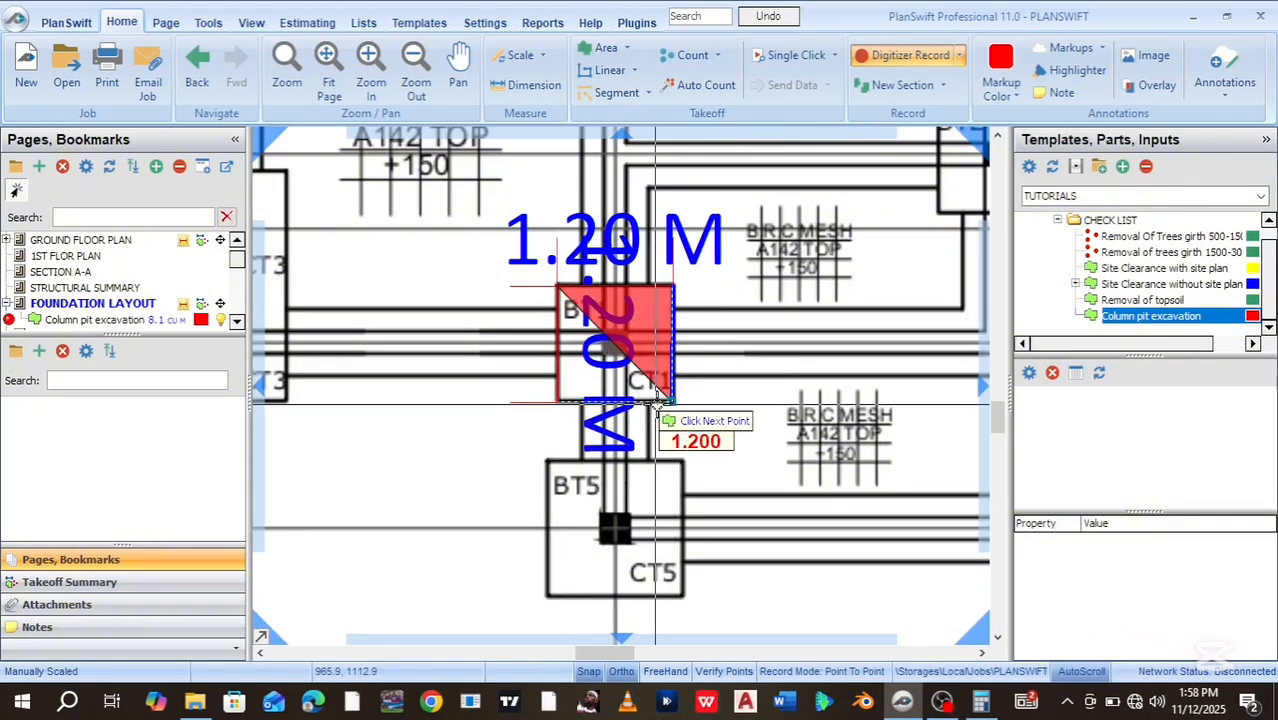
pyautogui.click(665, 403)
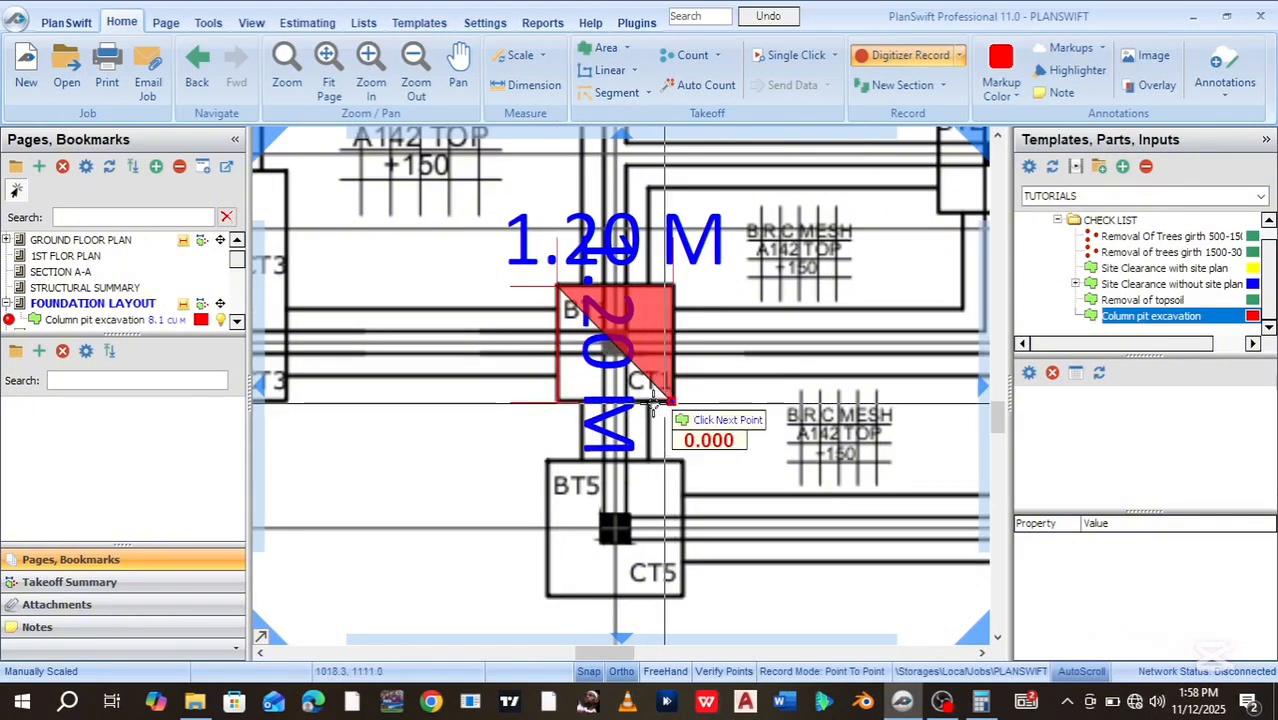
pyautogui.click(556, 408)
pyautogui.press('Escape')
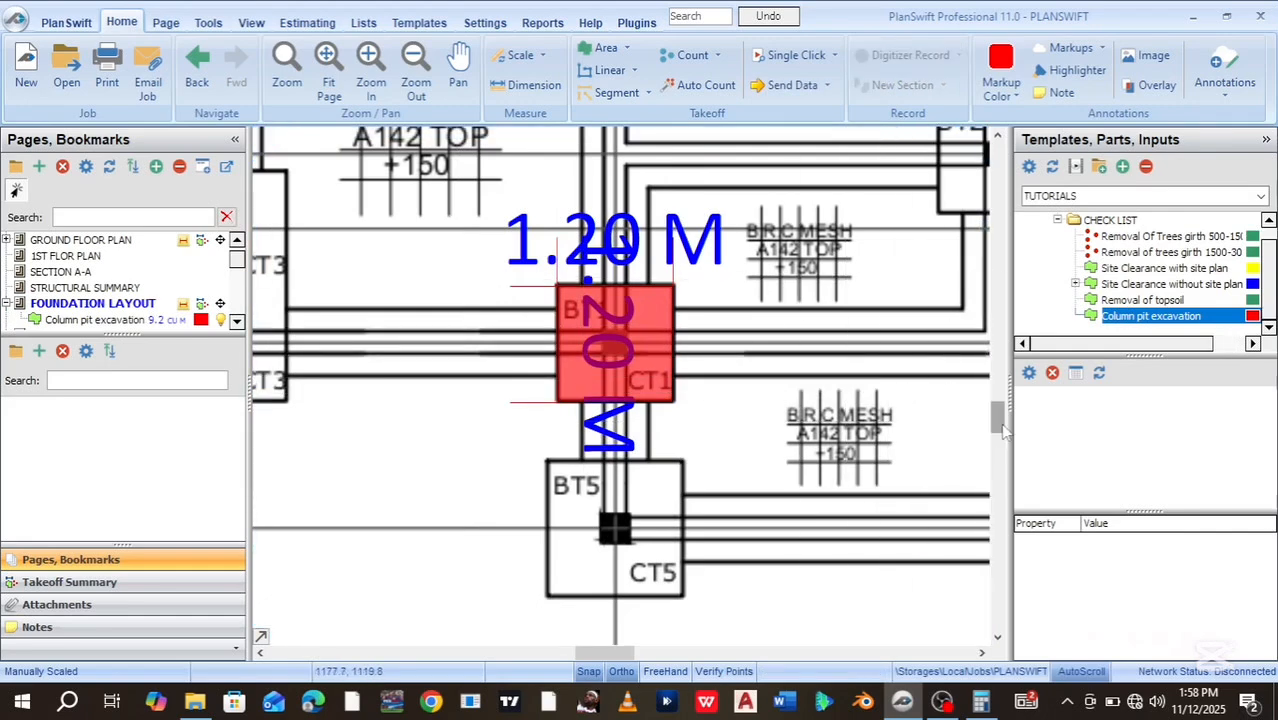
pyautogui.scroll(5, 975, 405)
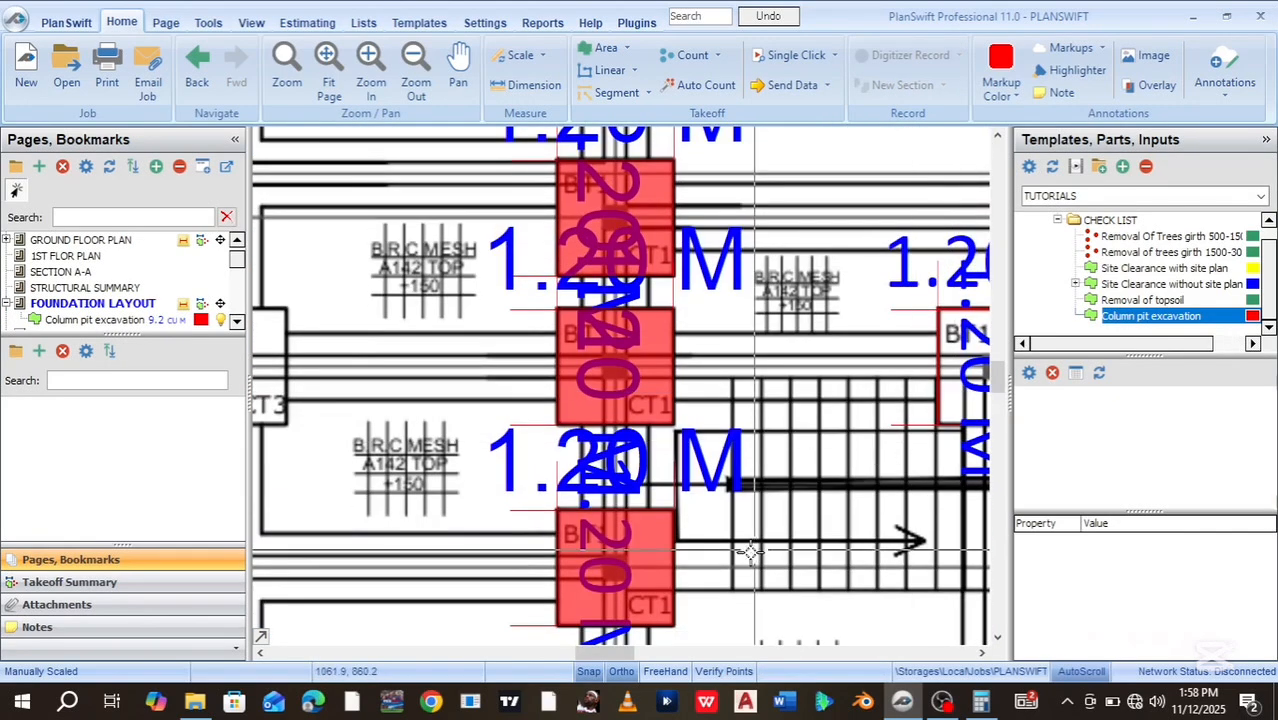
pyautogui.moveTo(585, 655)
pyautogui.mouseDown()
pyautogui.moveTo(625, 657)
pyautogui.moveTo(585, 657)
pyautogui.mouseUp()
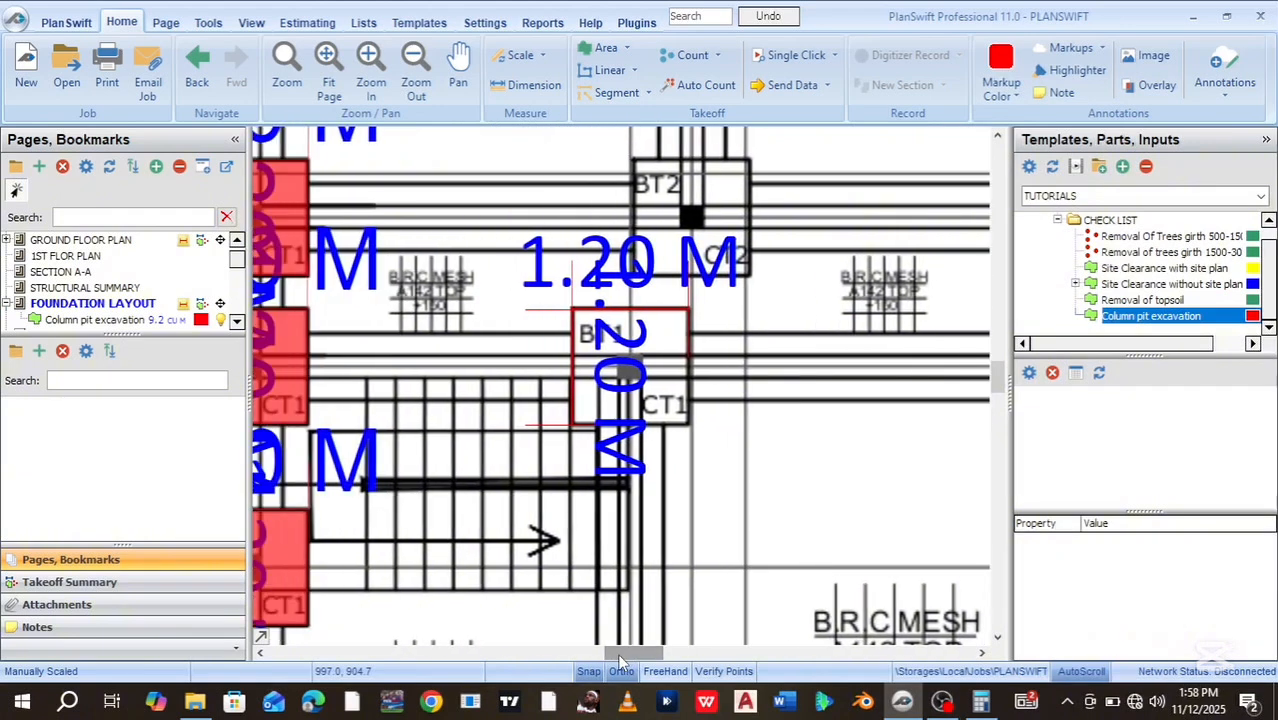
# Draw another rectangular pit area at the next BT1 column, raising excavation to 11.5 cu m
pyautogui.click(12, 321)
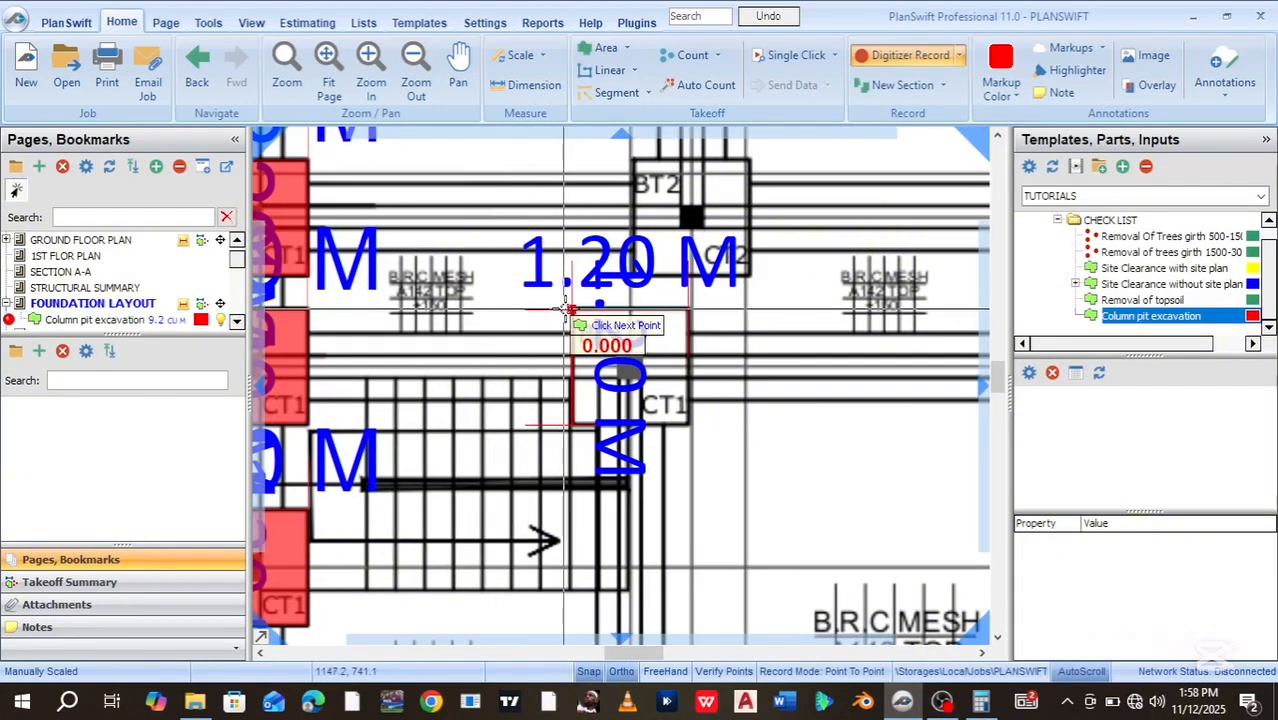
pyautogui.click(690, 311)
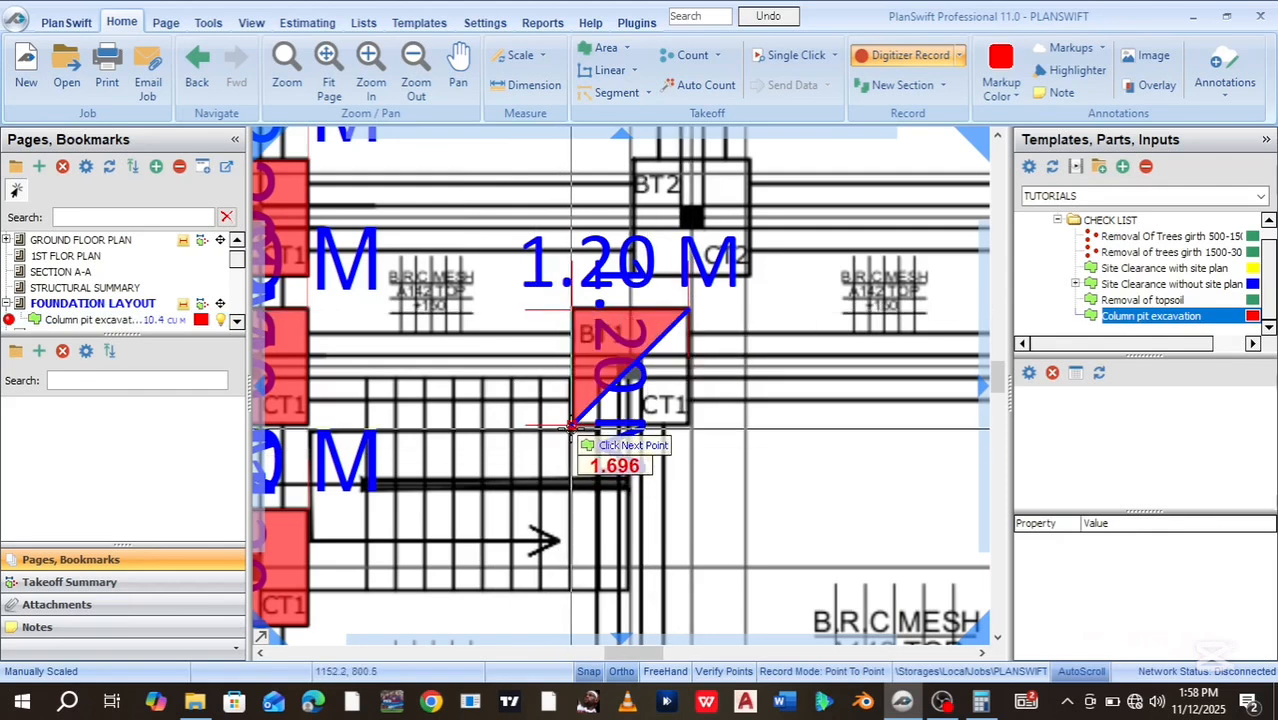
pyautogui.click(686, 429)
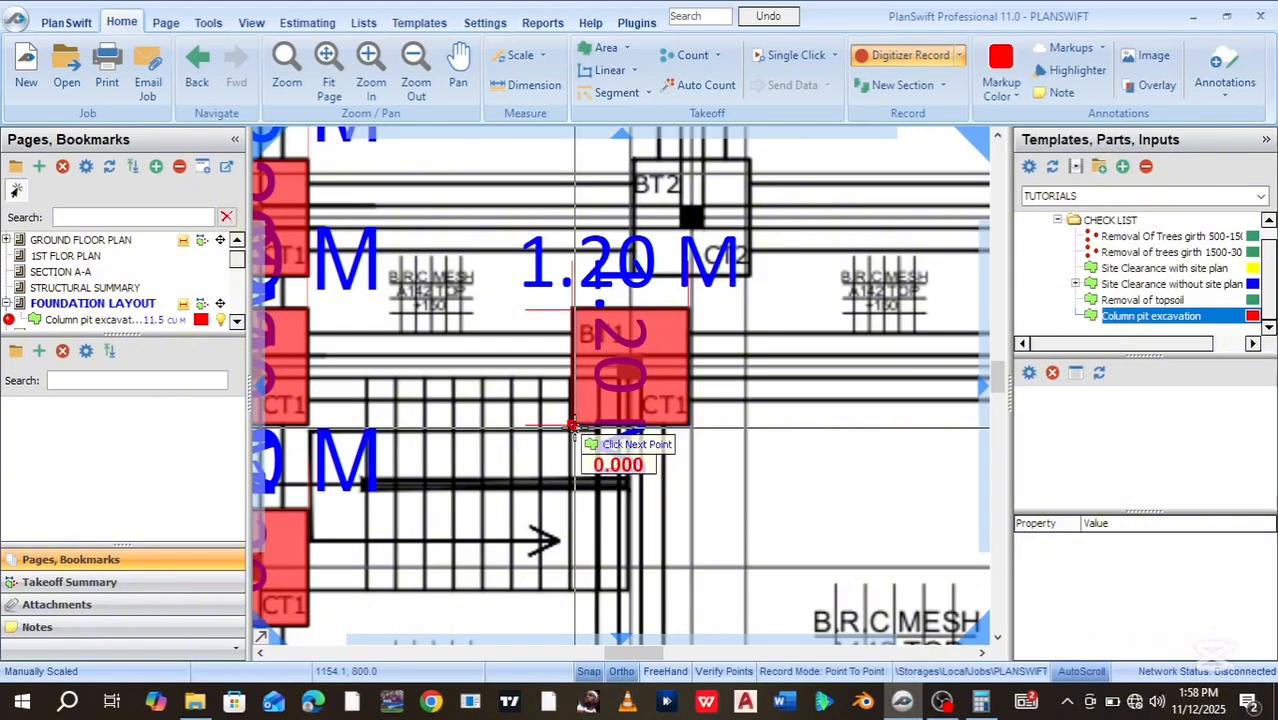
pyautogui.press('Escape')
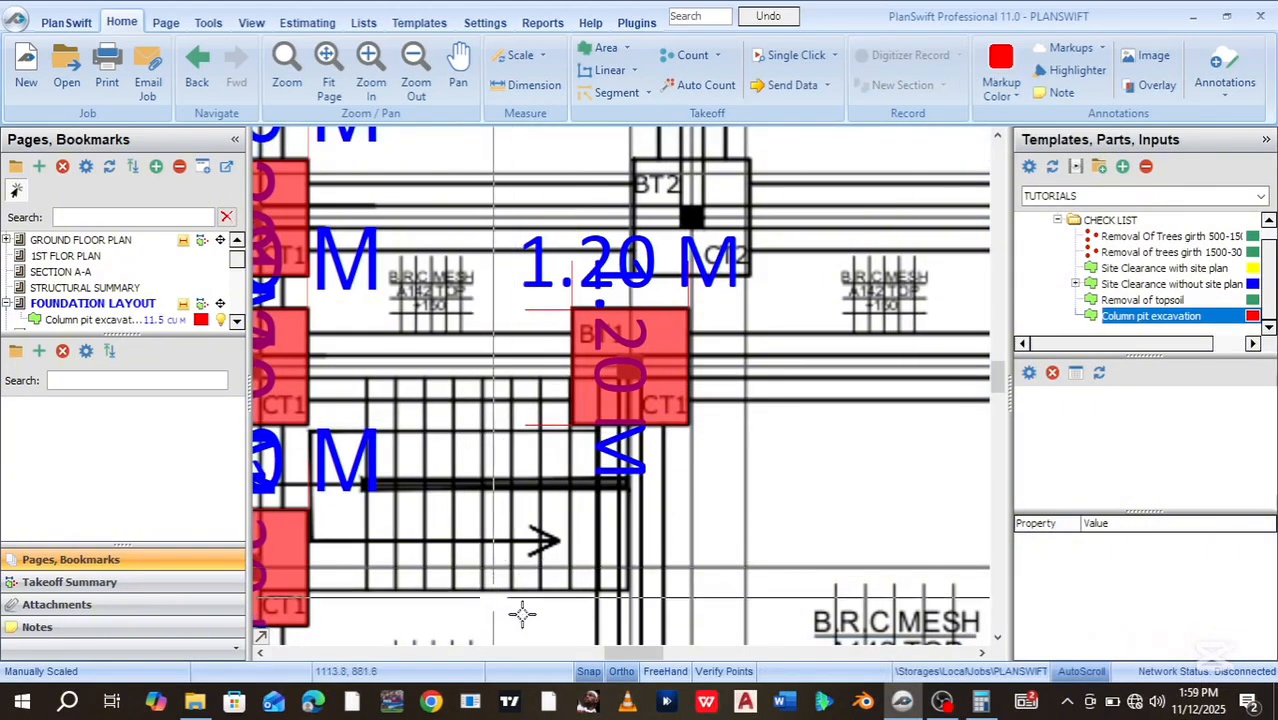
pyautogui.moveTo(630, 654); pyautogui.dragTo(617, 655)
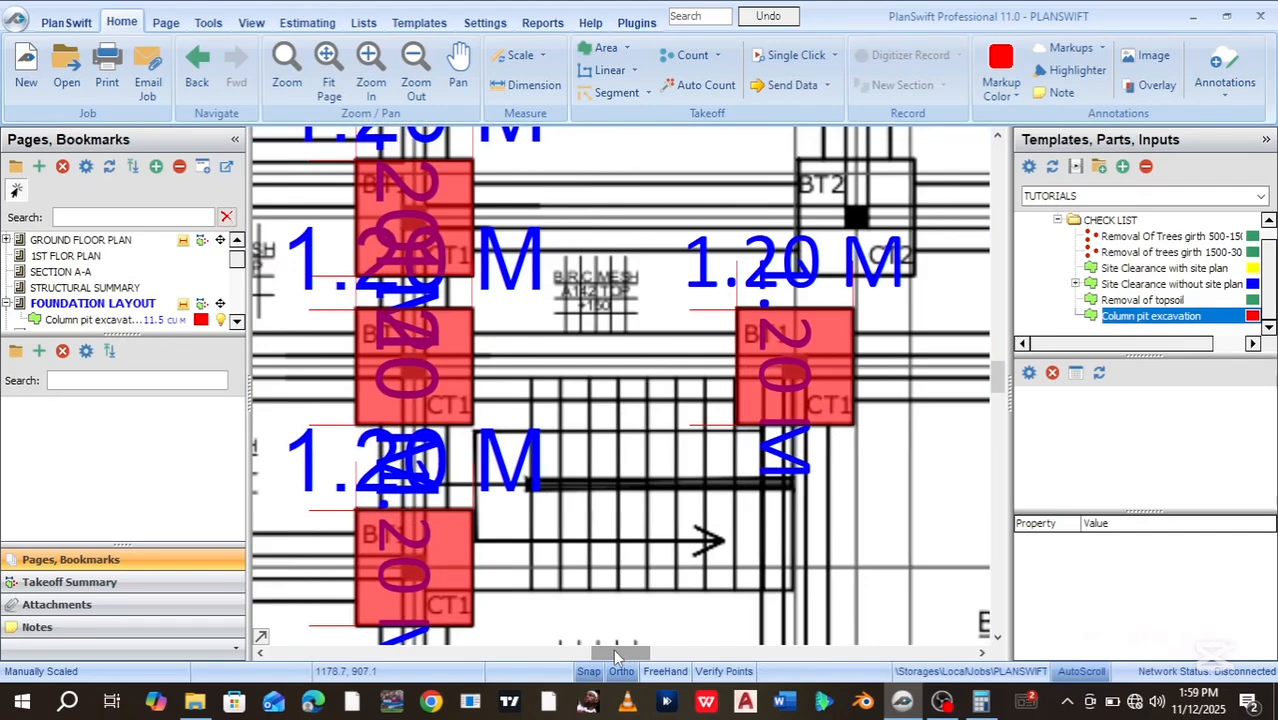
# Zoom out, check Column pit excavation at 11.52 in the Takeoff Summary, and bring Calculator forward
pyautogui.moveTo(998, 378); pyautogui.dragTo(998, 388)
pyautogui.scroll(-3, 610, 443)
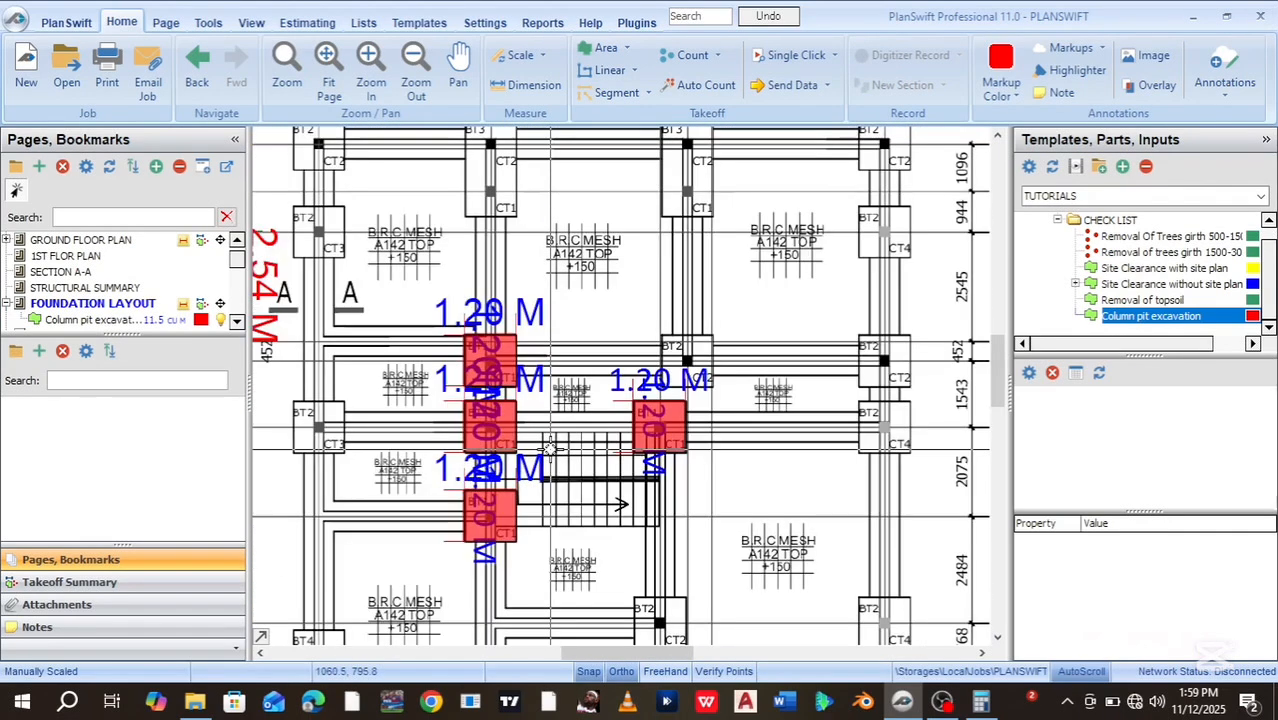
pyautogui.scroll(-1, 529, 469)
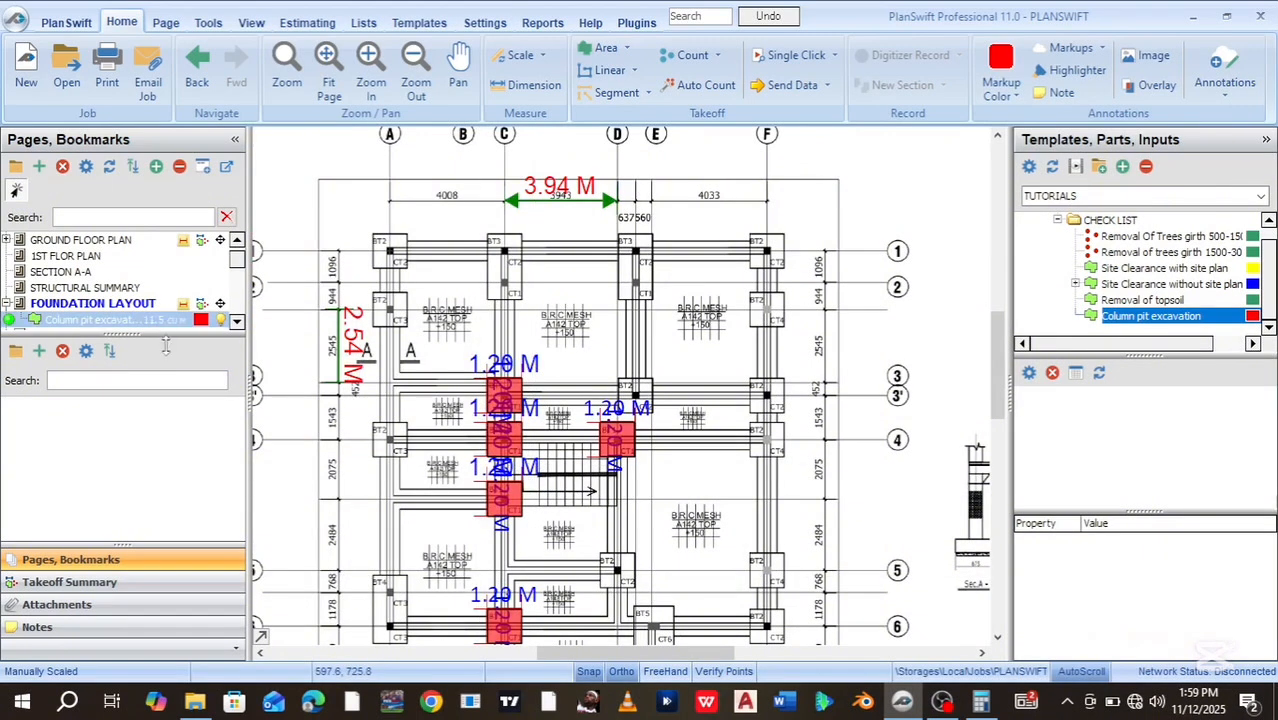
pyautogui.click(103, 584)
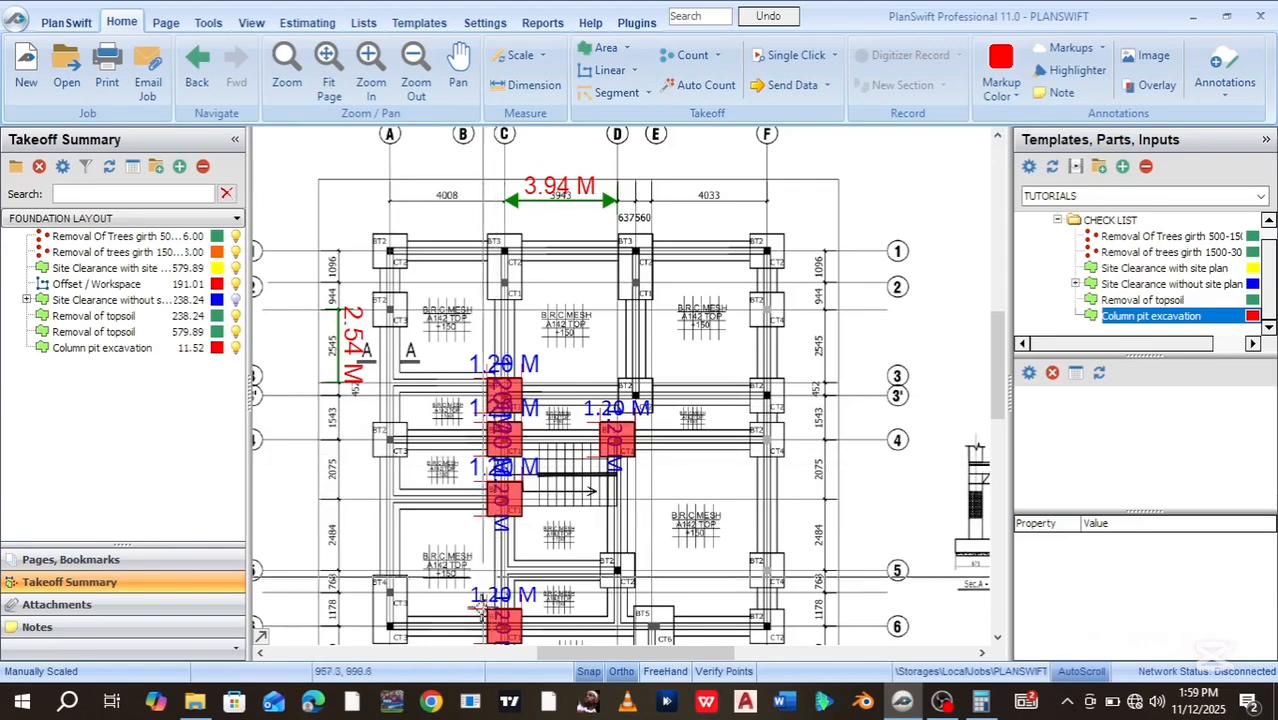
pyautogui.click(981, 703)
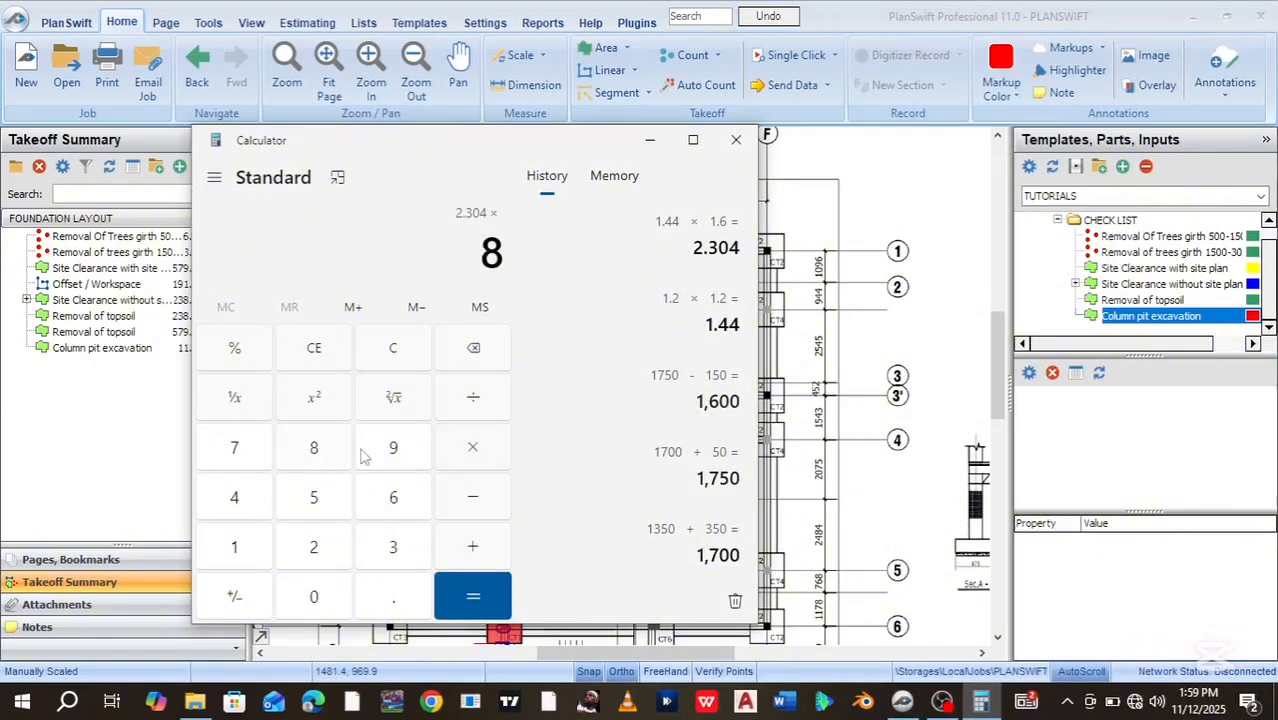
# Confirm 2.304 × 5 = 11.52 in Calculator, then minimize it back to the plan
pyautogui.click(318, 505)
pyautogui.click(463, 599)
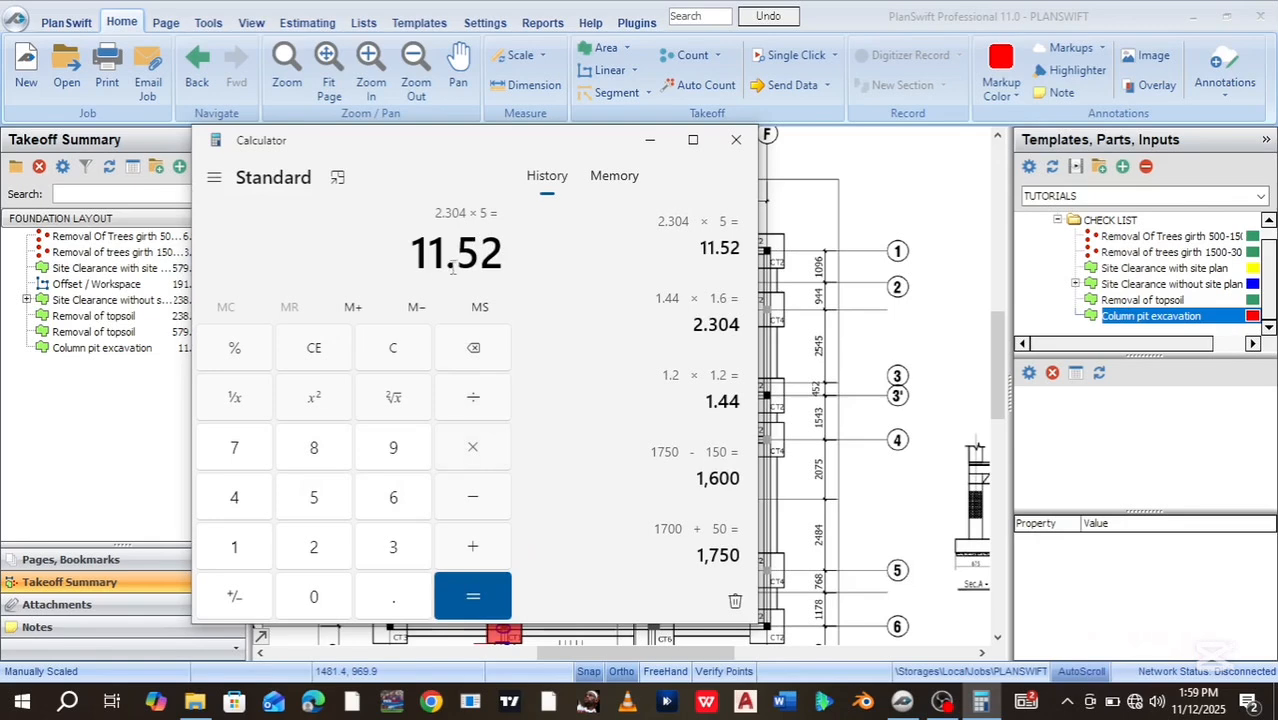
pyautogui.click(649, 141)
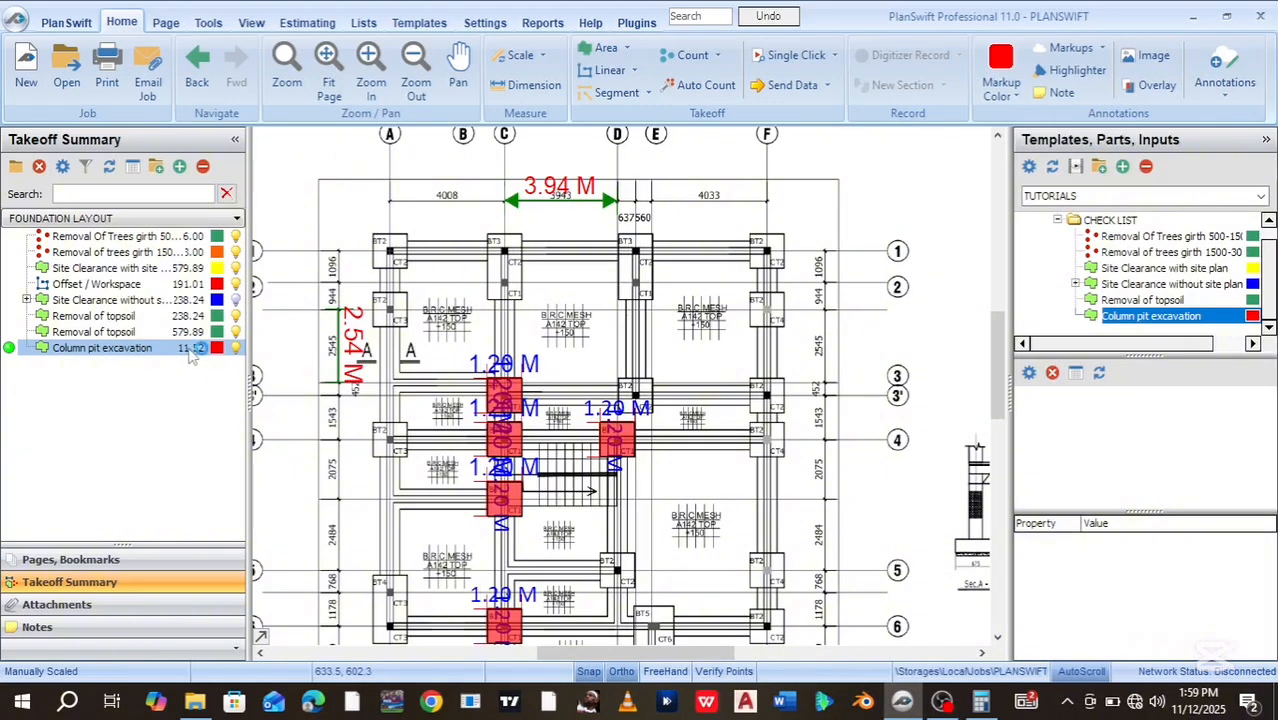
pyautogui.click(557, 448)
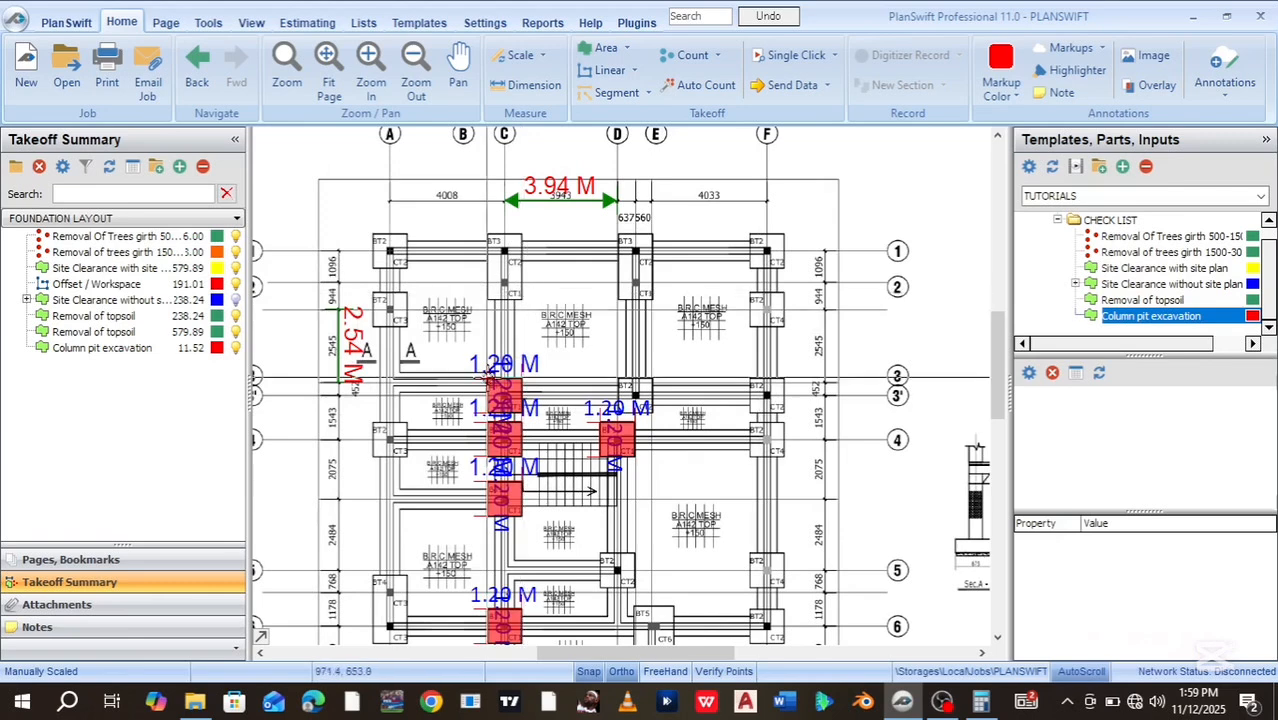
pyautogui.click(93, 332)
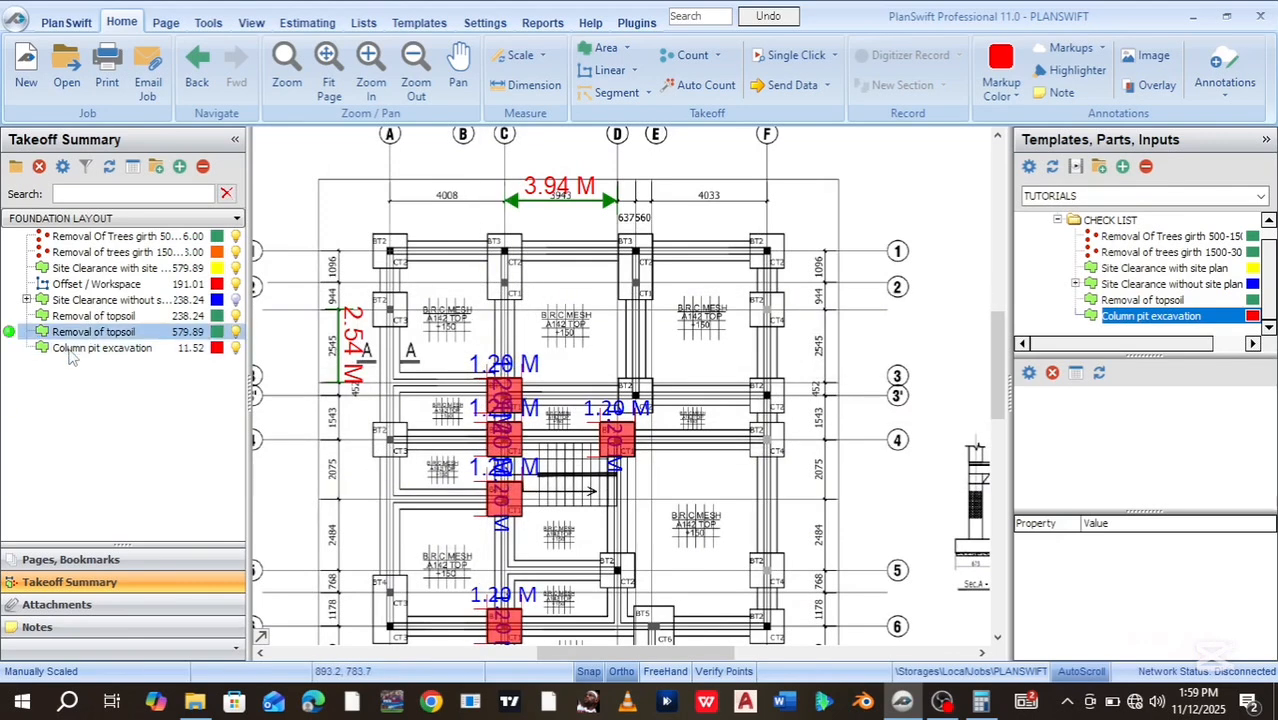
pyautogui.click(58, 349)
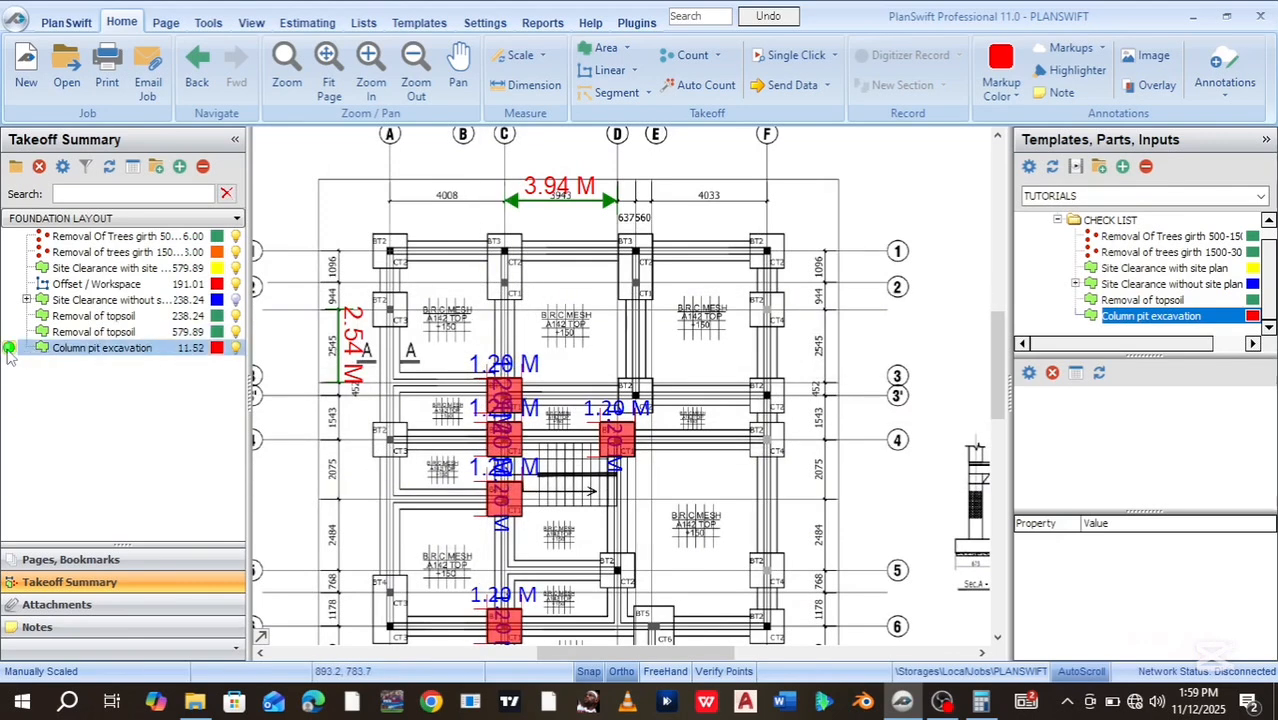
pyautogui.click(8, 349)
pyautogui.scroll(2, 378, 240)
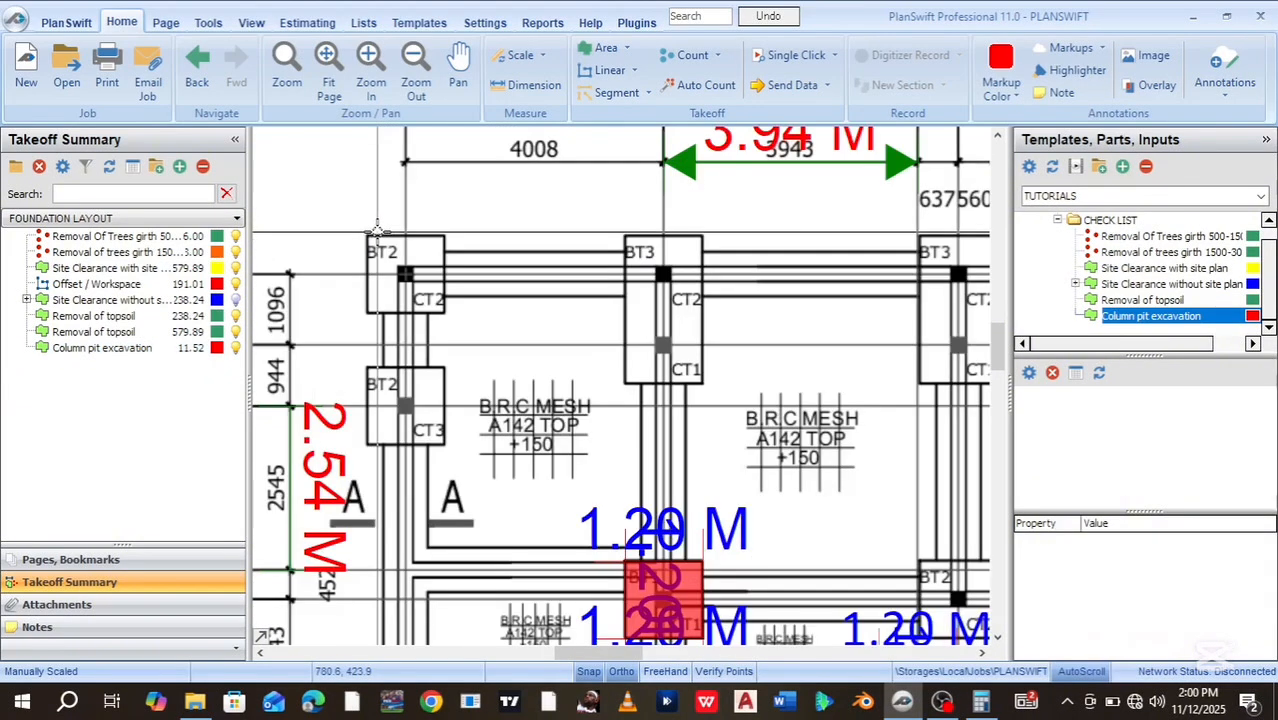
# Dimension the top edge of the BT2 column base at grid 1 as 1.20 M
pyautogui.click(525, 85)
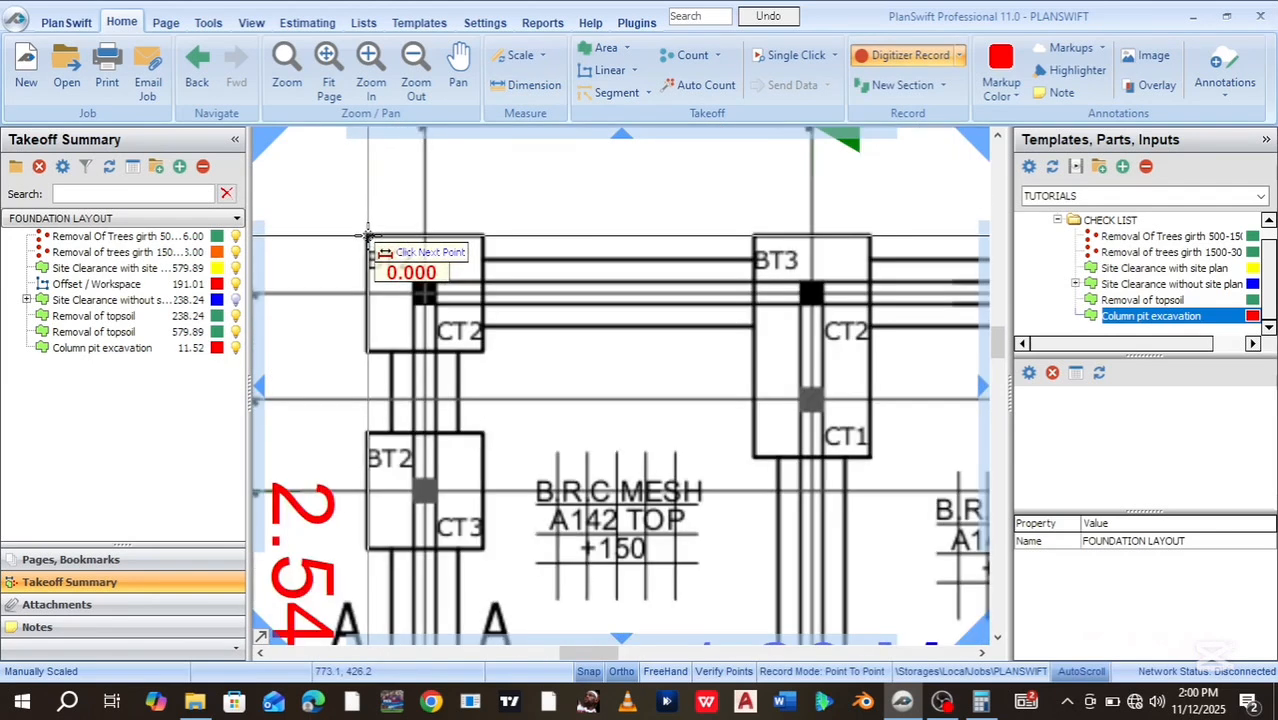
pyautogui.scroll(2, 368, 238)
pyautogui.click(368, 238)
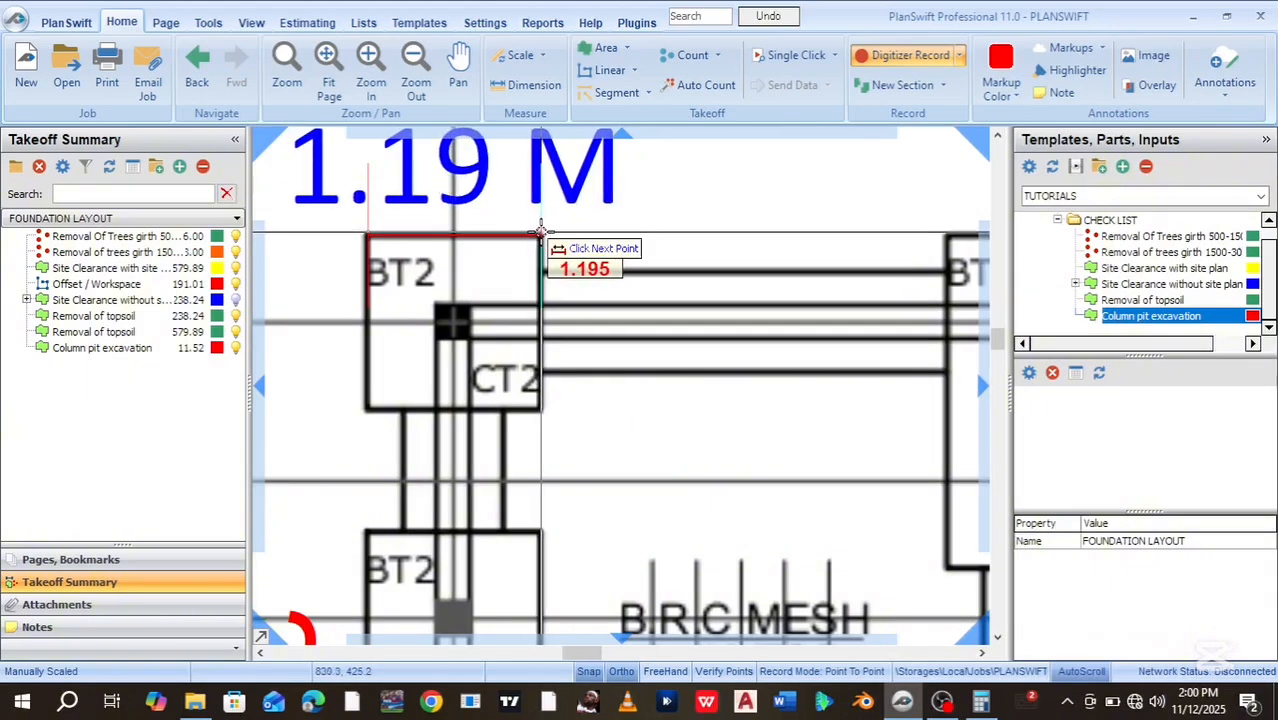
pyautogui.click(541, 232)
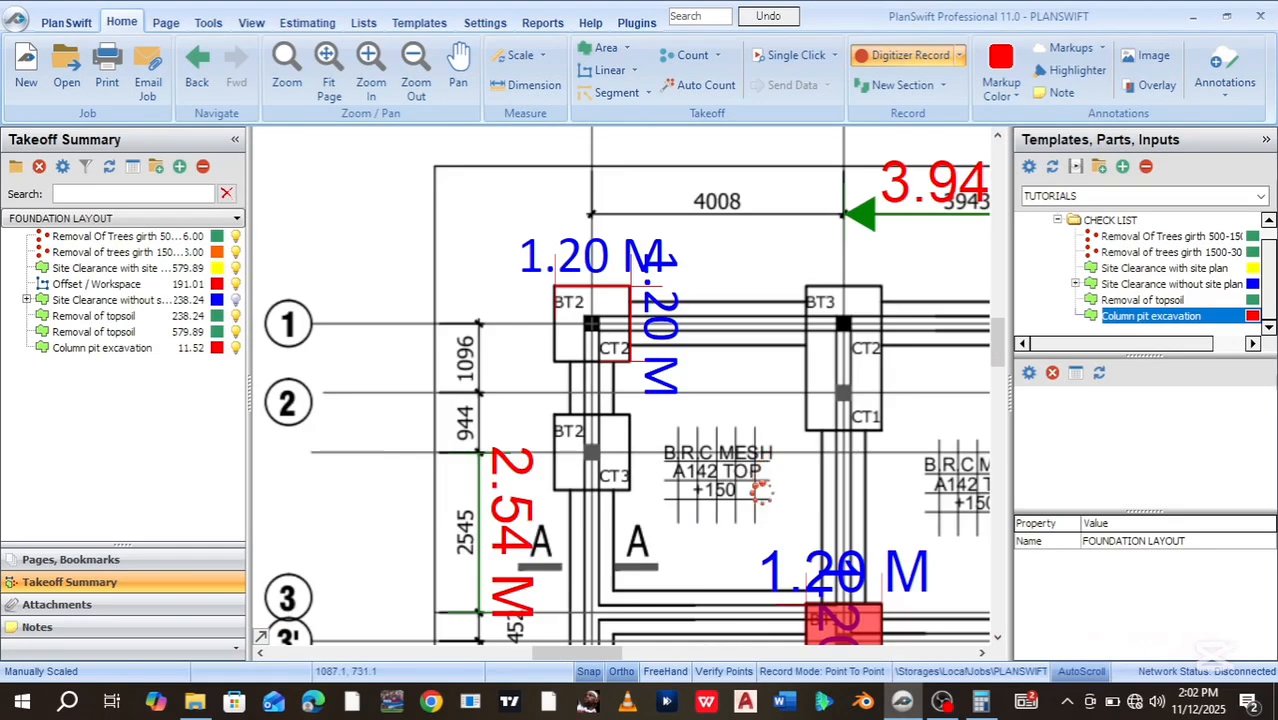
pyautogui.press('Escape')
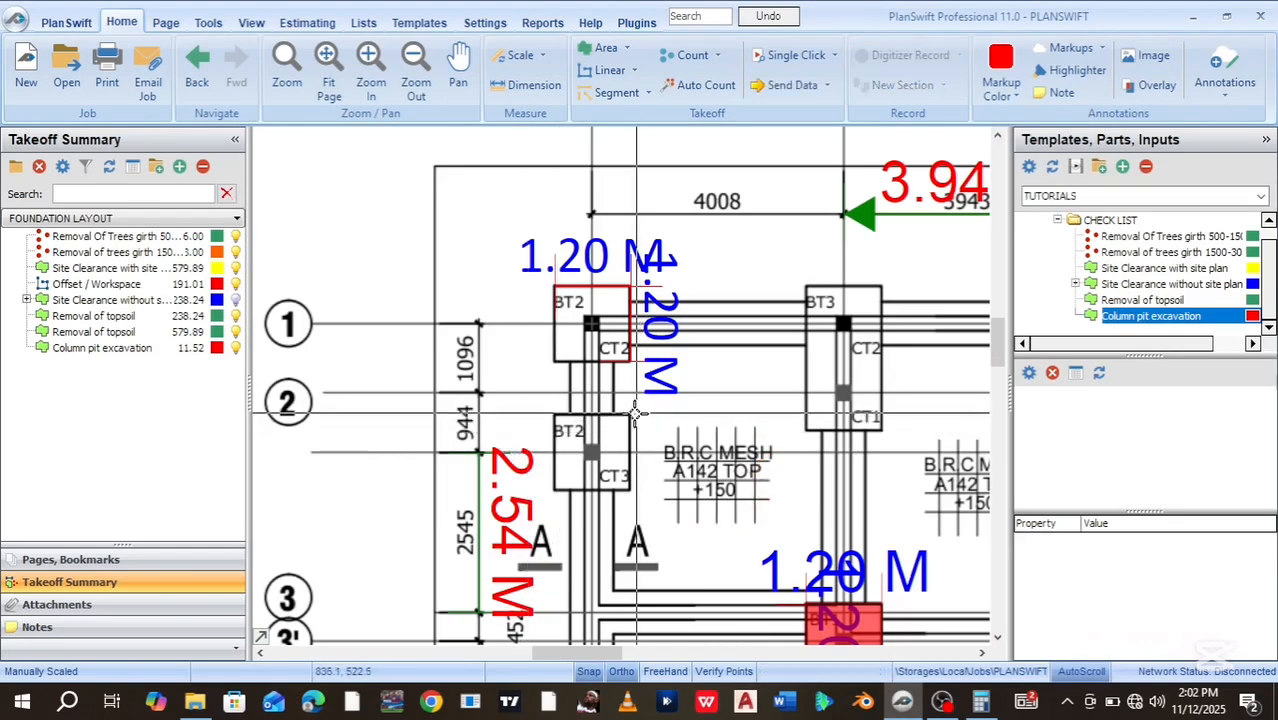
# Start a new dimension at the BT2 column base corner at grid 2, dismissing a stray right-click menu
pyautogui.click(523, 88)
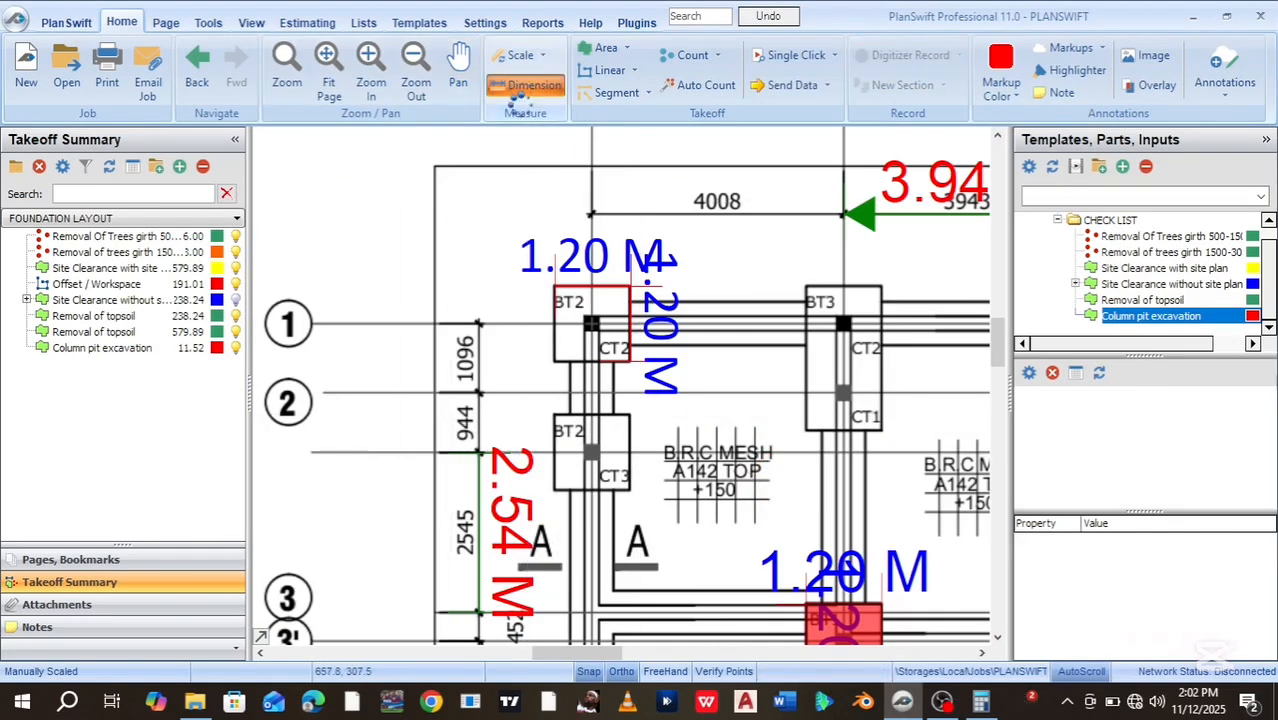
pyautogui.click(629, 363)
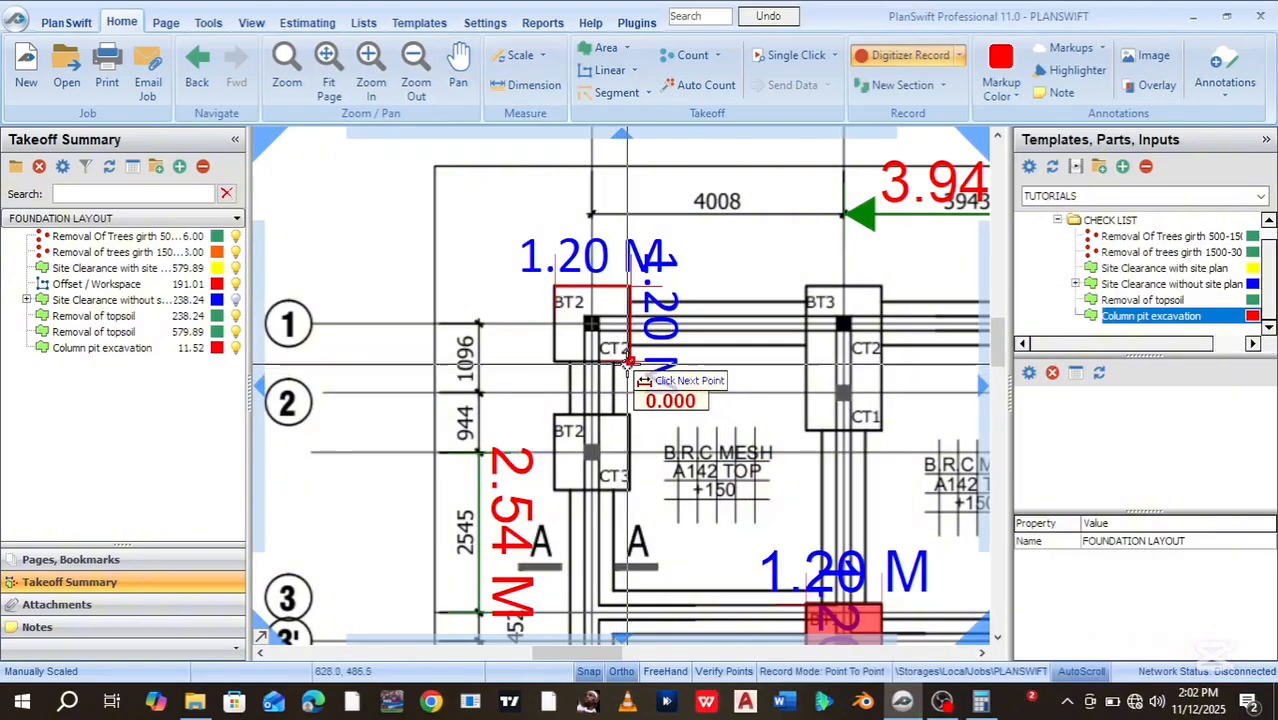
pyautogui.scroll(5, 629, 362)
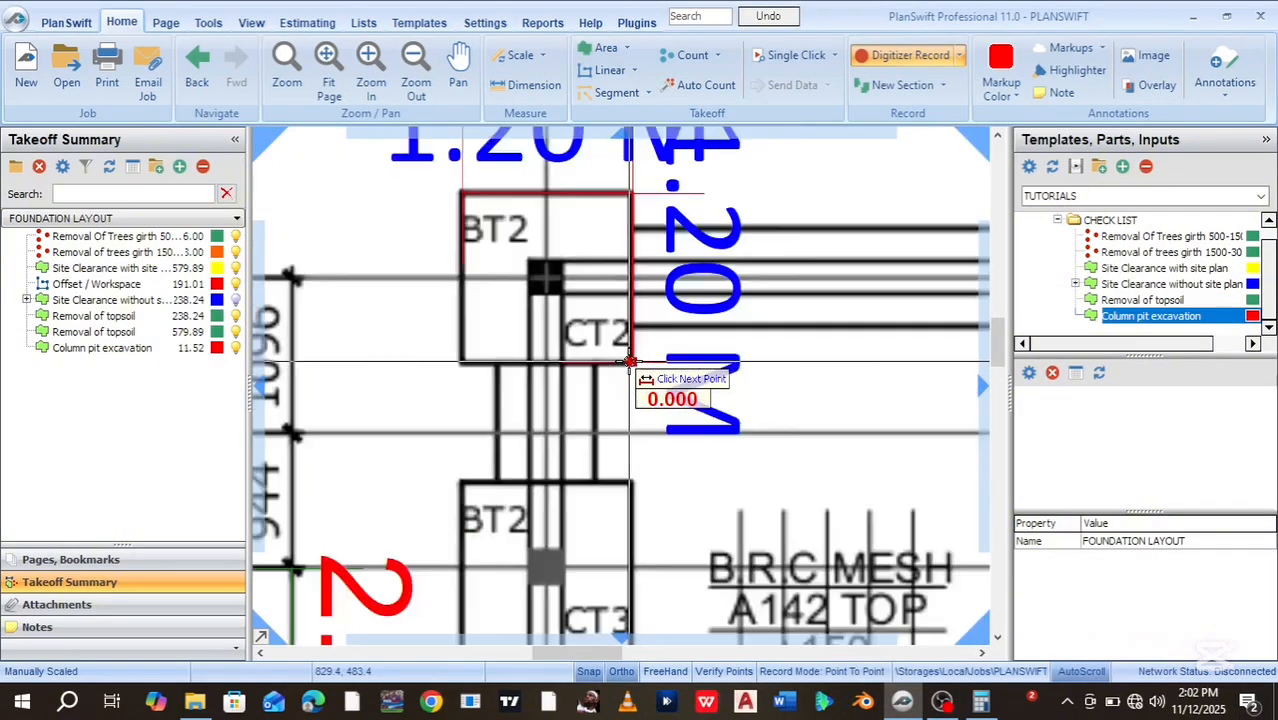
pyautogui.rightClick(636, 360)
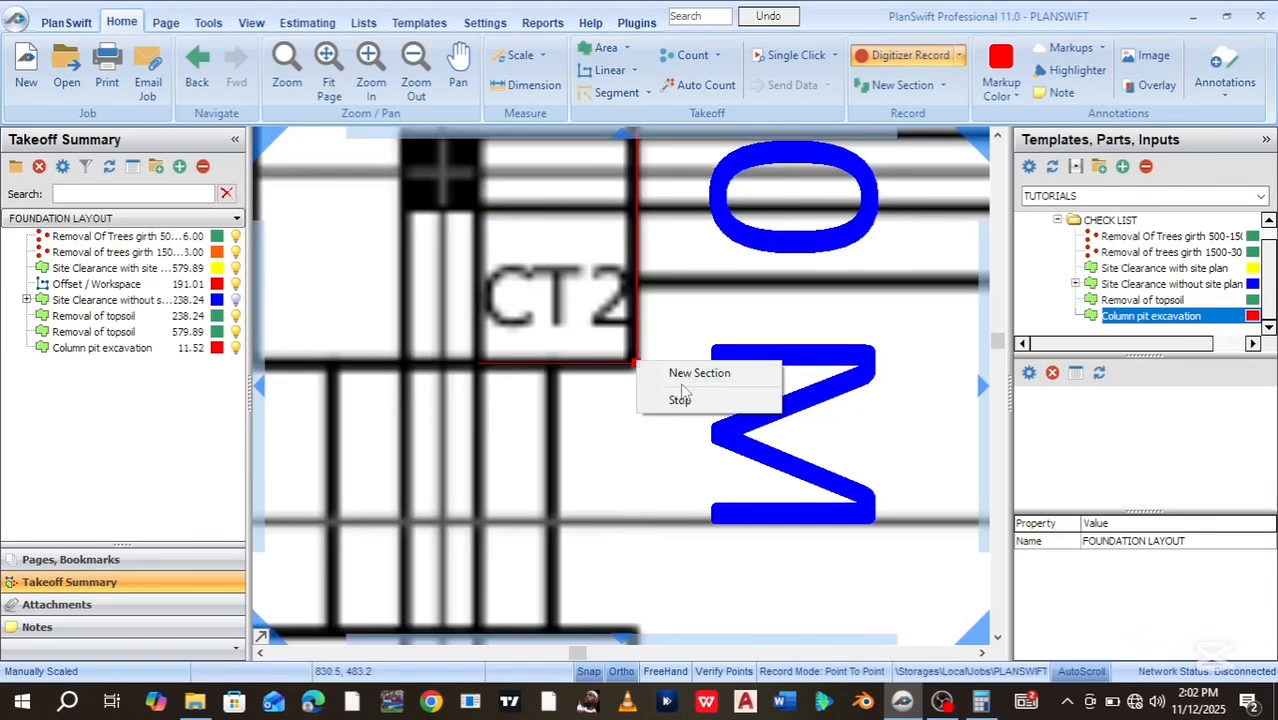
pyautogui.click(616, 386)
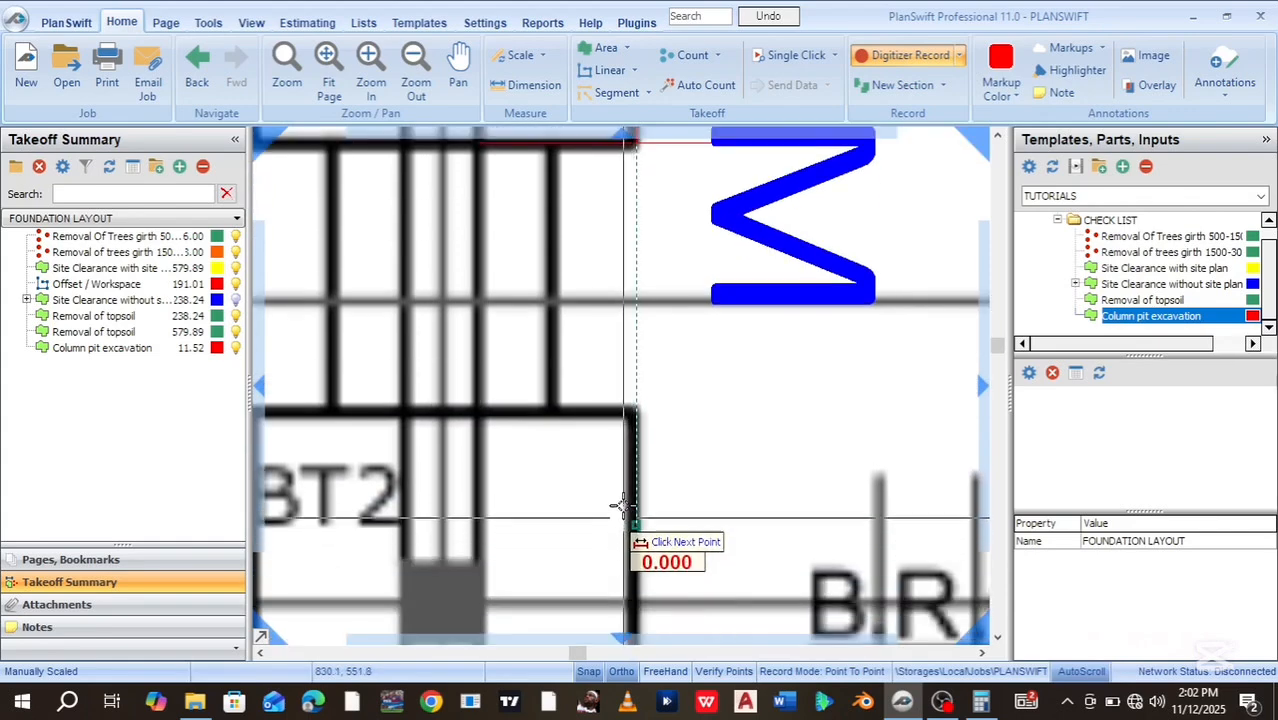
pyautogui.click(631, 412)
pyautogui.scroll(-2, 355, 412)
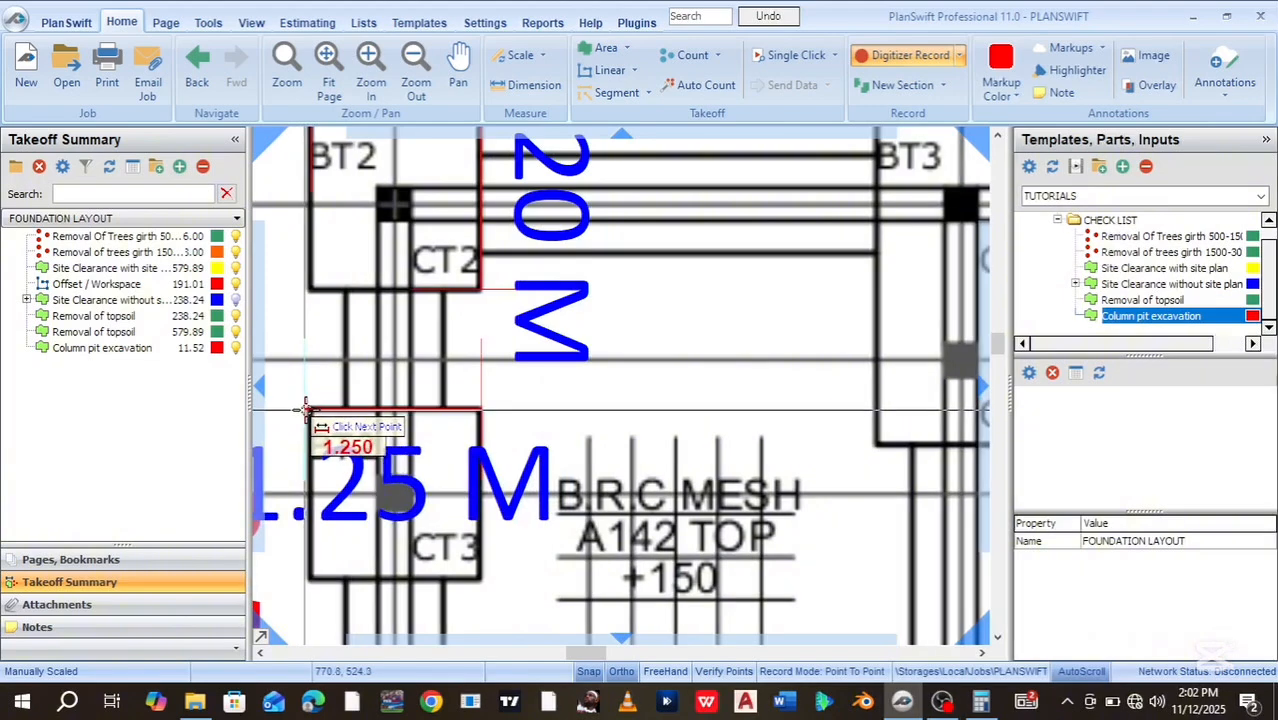
pyautogui.scroll(2, 307, 409)
pyautogui.scroll(1, 307, 408)
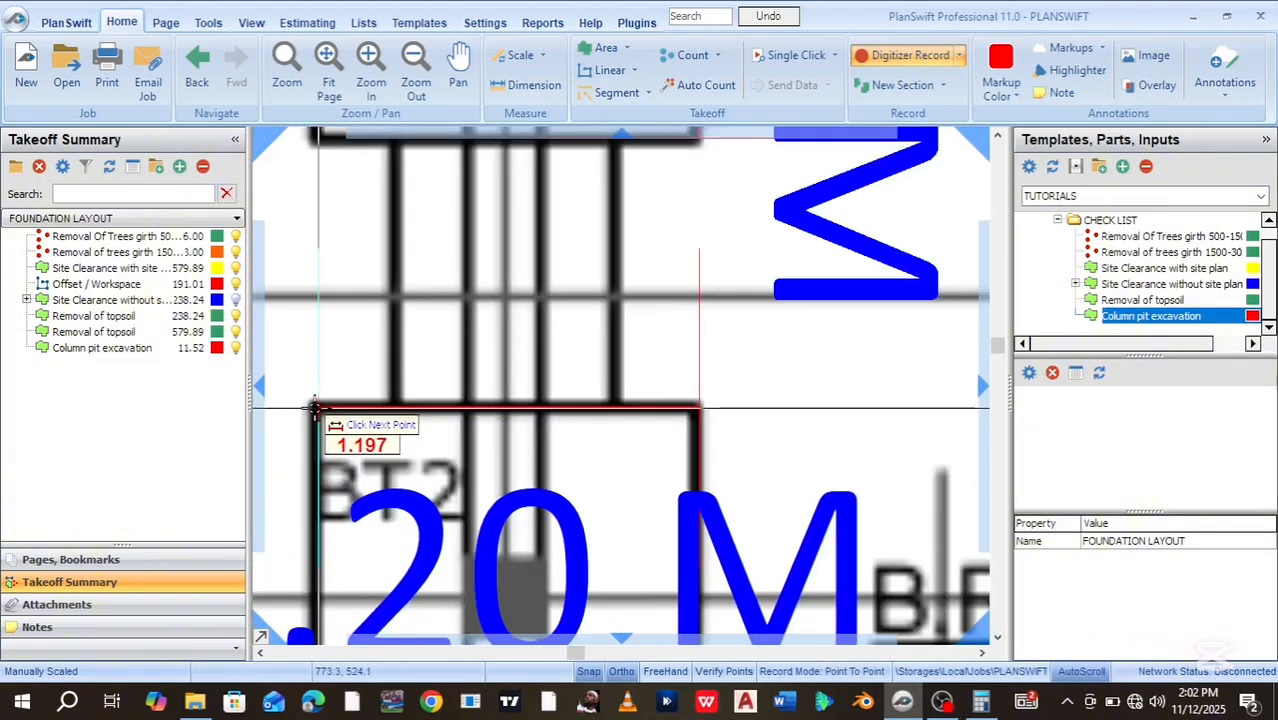
pyautogui.scroll(1, 310, 405)
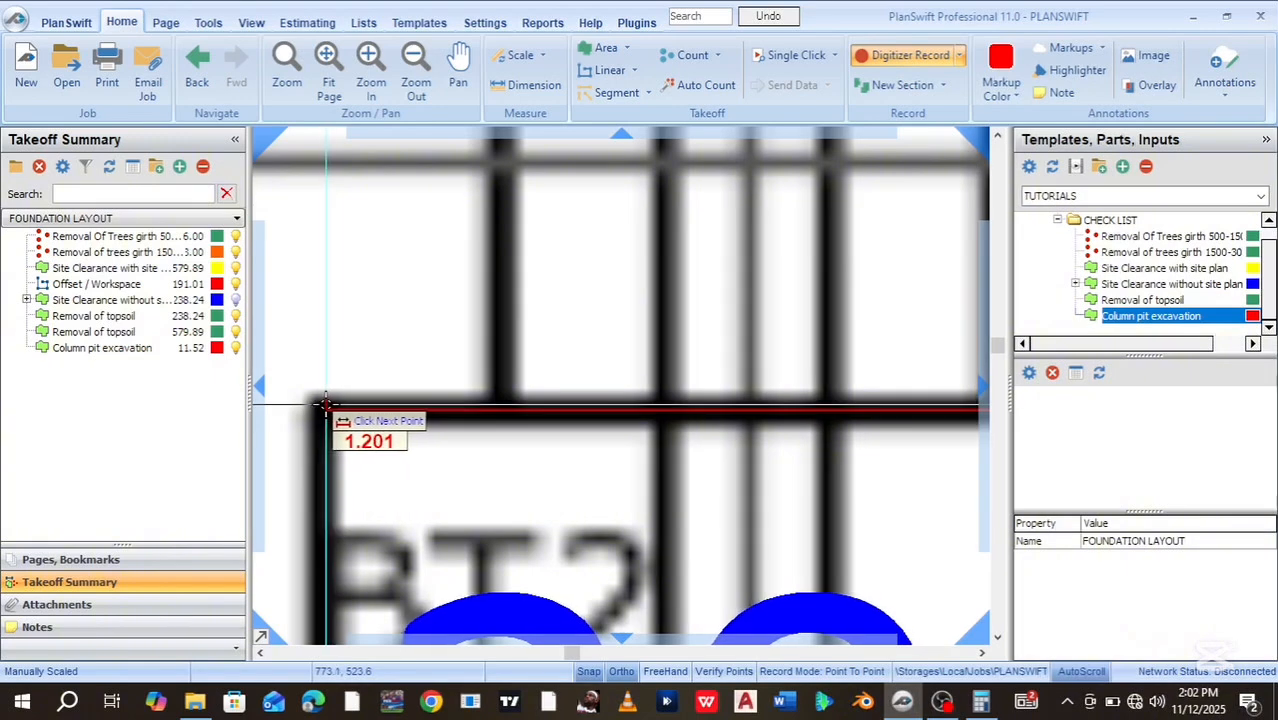
# Finish the 1.20 M top dimension and add a vertical 1.20 M dimension along the column box side
pyautogui.click(326, 476)
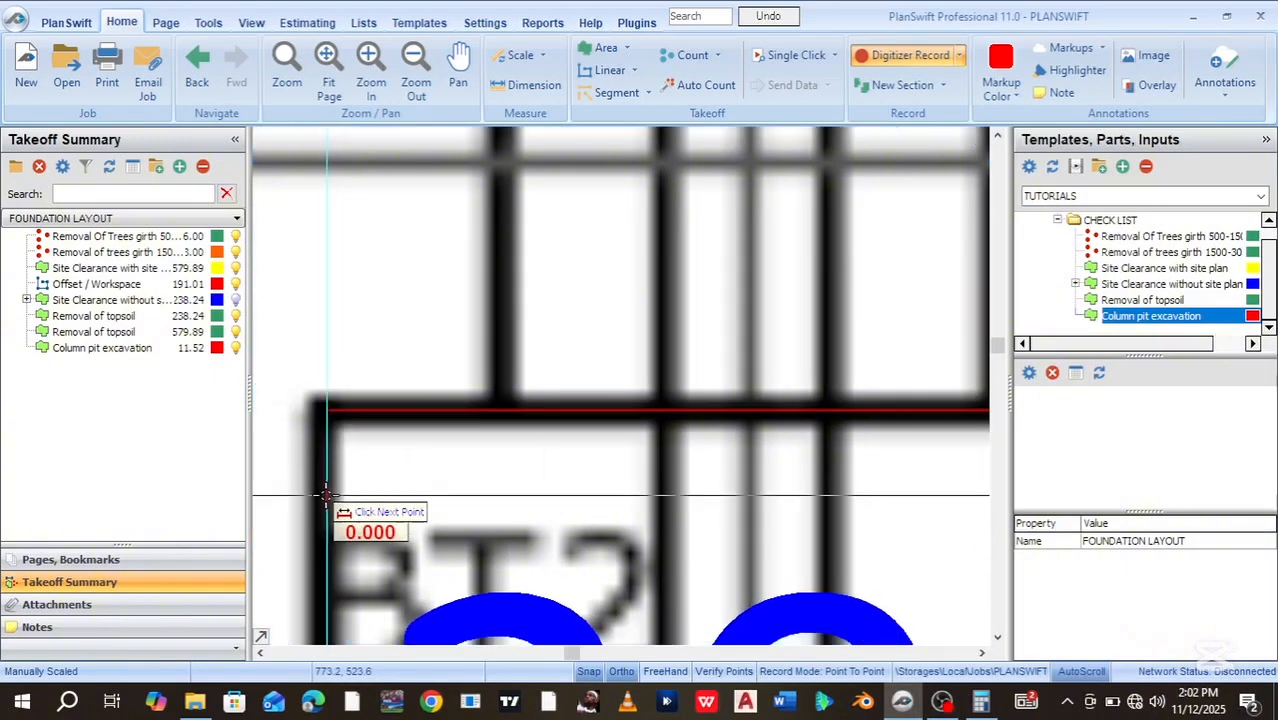
pyautogui.scroll(-5, 706, 316)
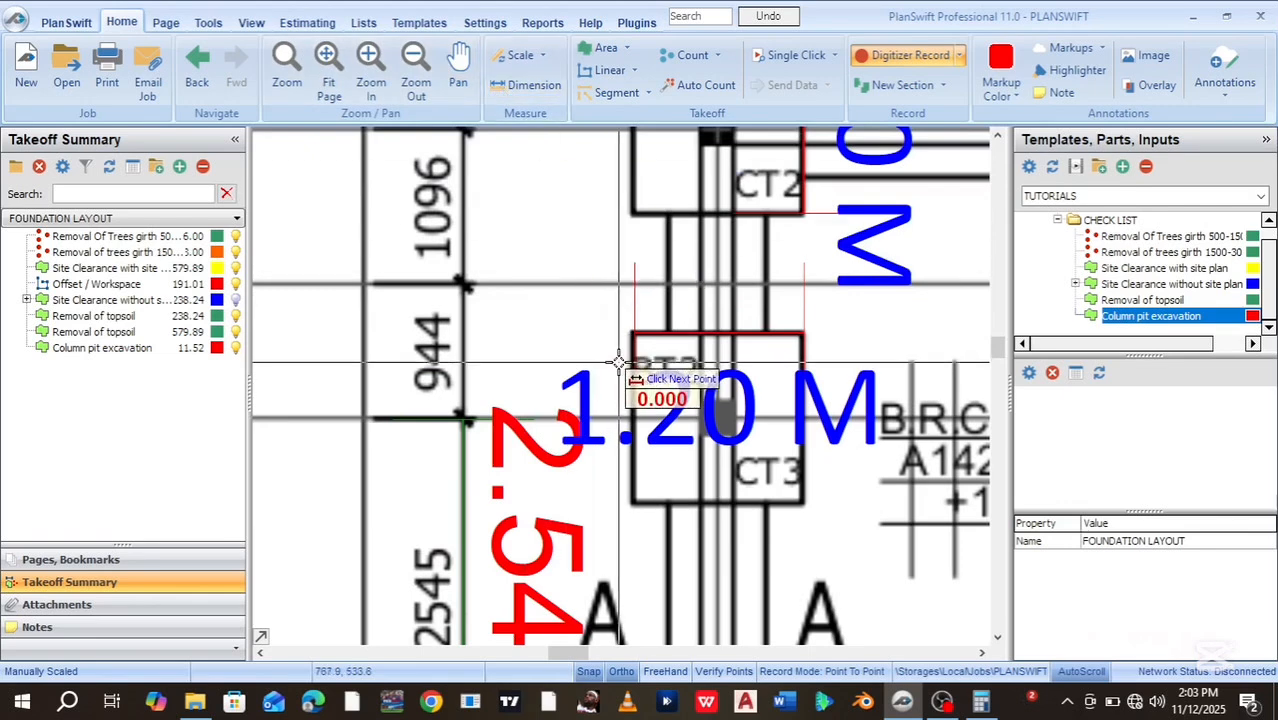
pyautogui.click(634, 330)
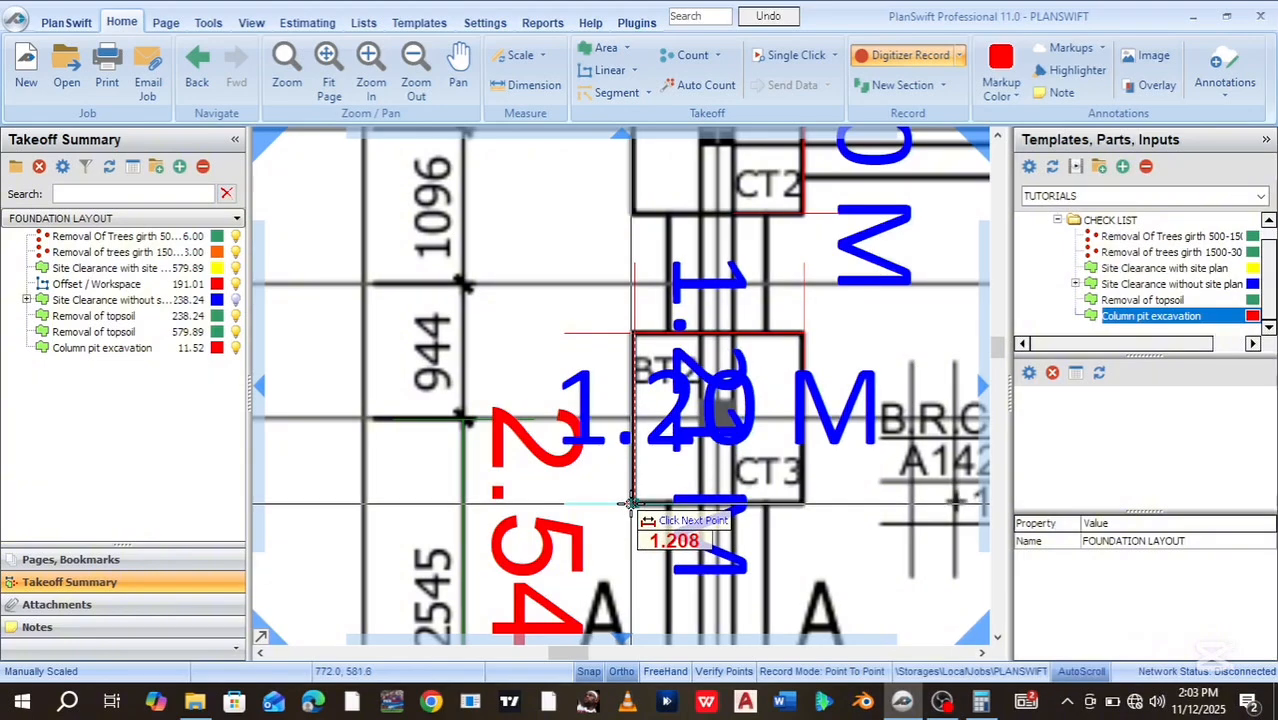
pyautogui.scroll(5, 631, 503)
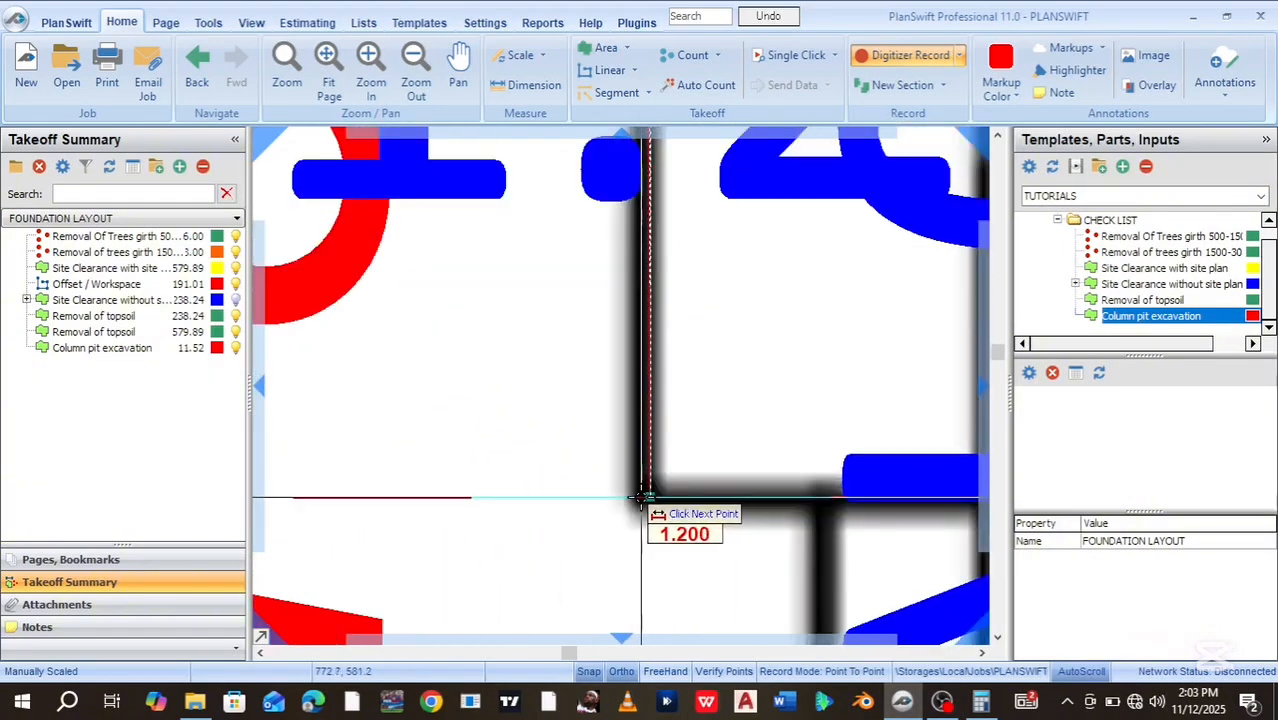
pyautogui.click(565, 499)
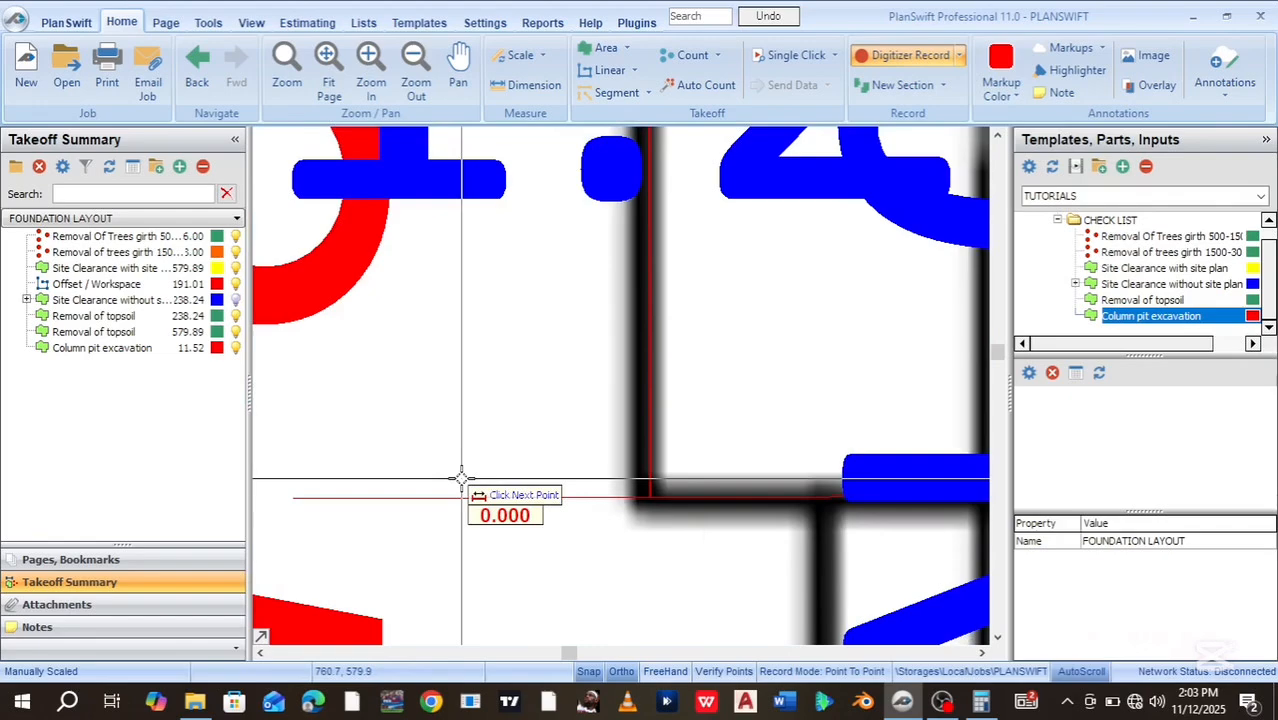
pyautogui.scroll(-4, 565, 488)
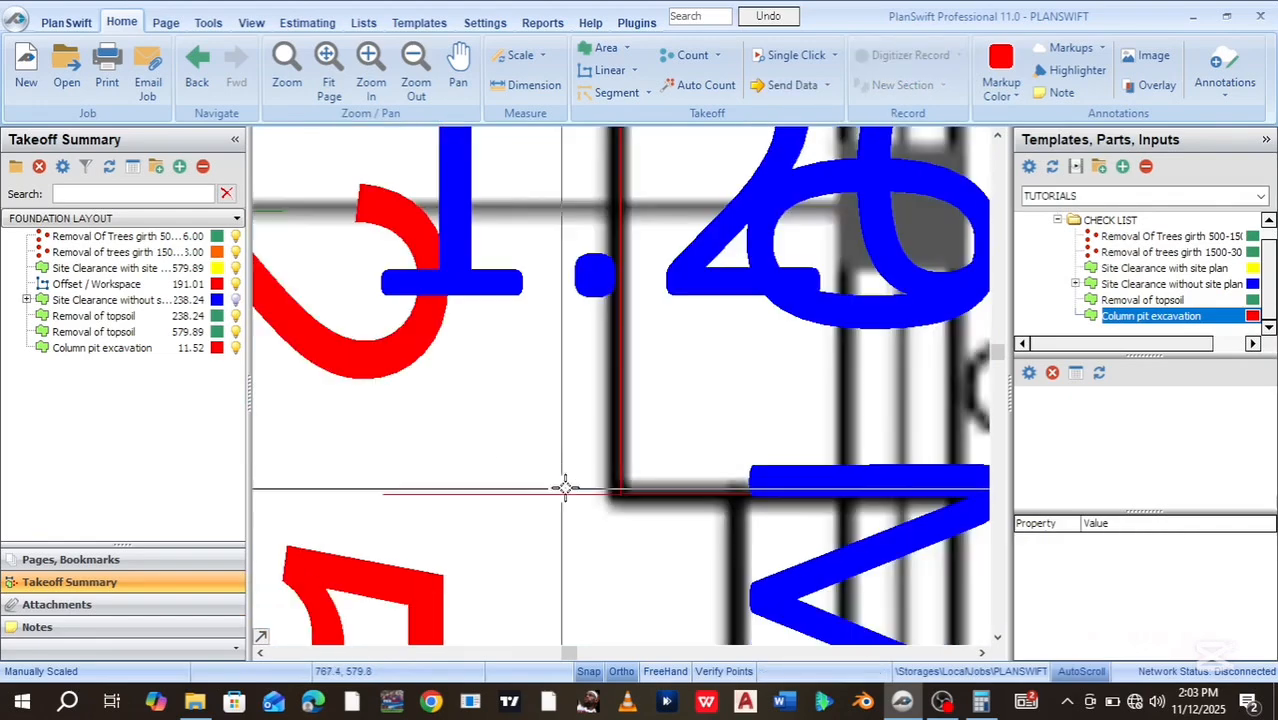
pyautogui.scroll(-5, 565, 489)
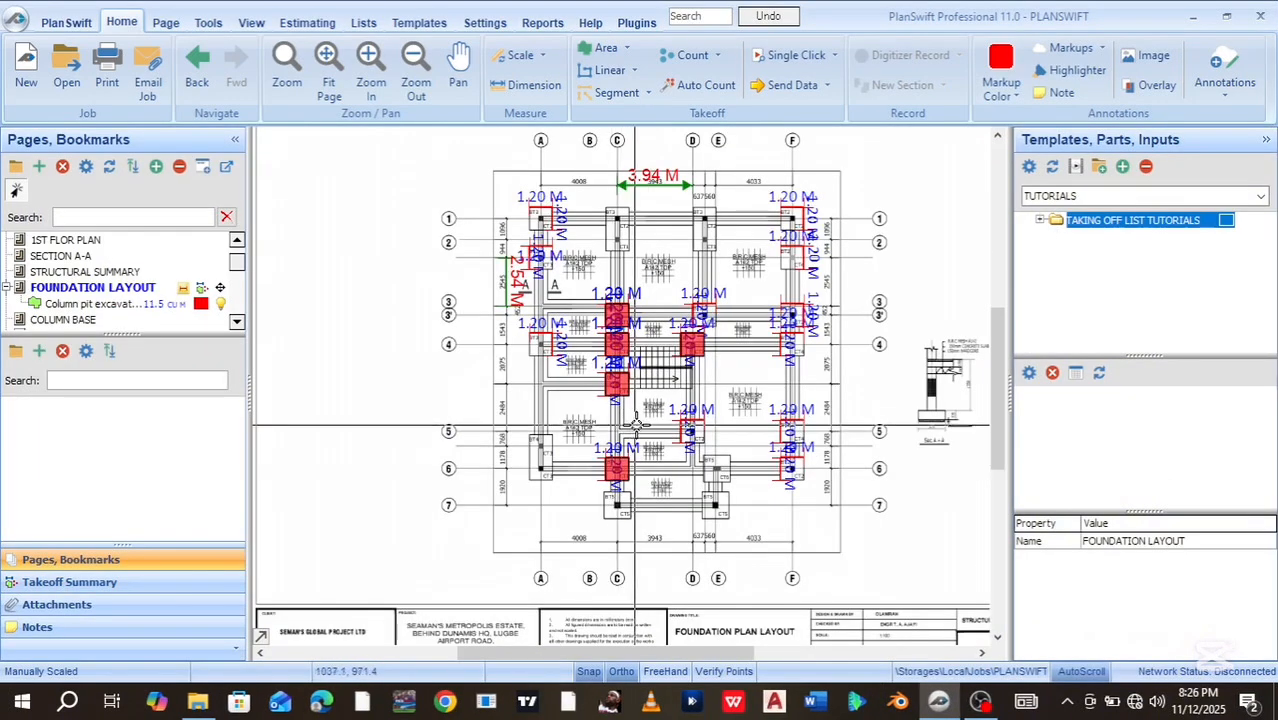
# Bring grid lines 1 and 2 into view and select the Column pit excavation takeoff item
pyautogui.scroll(2, 763, 425)
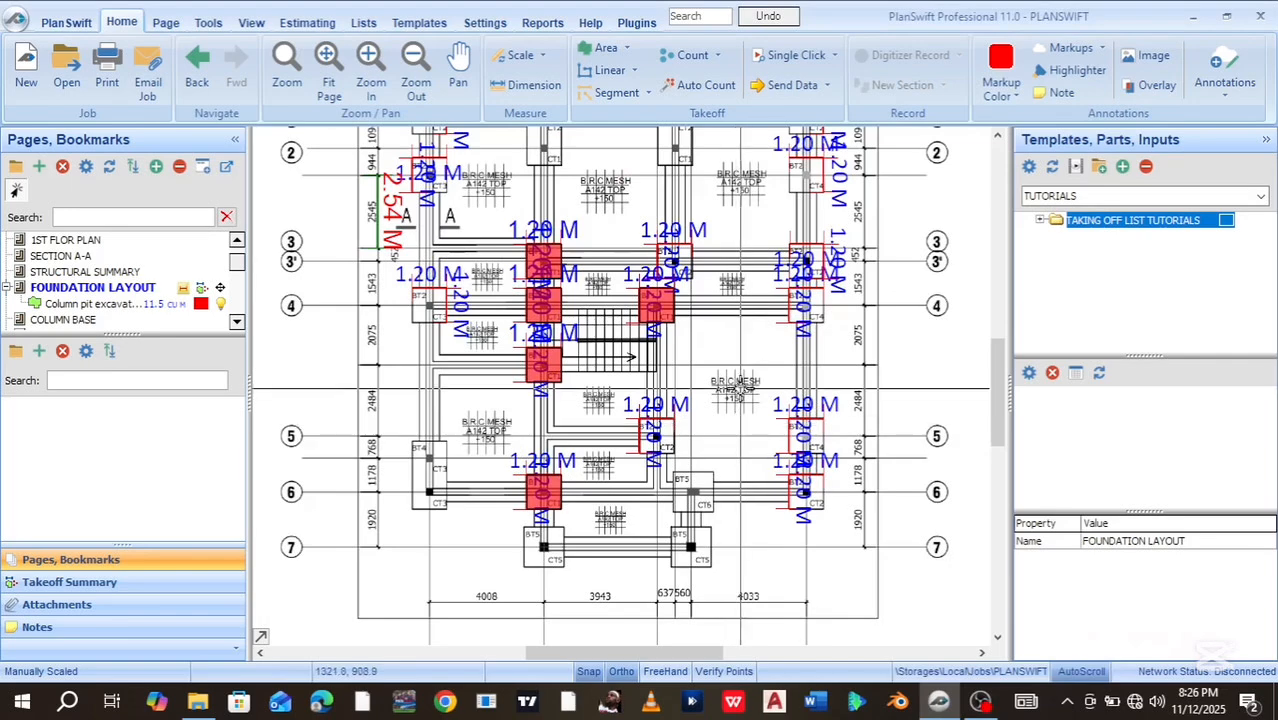
pyautogui.moveTo(739, 391); pyautogui.dragTo(733, 461)
pyautogui.scroll(1, 745, 388)
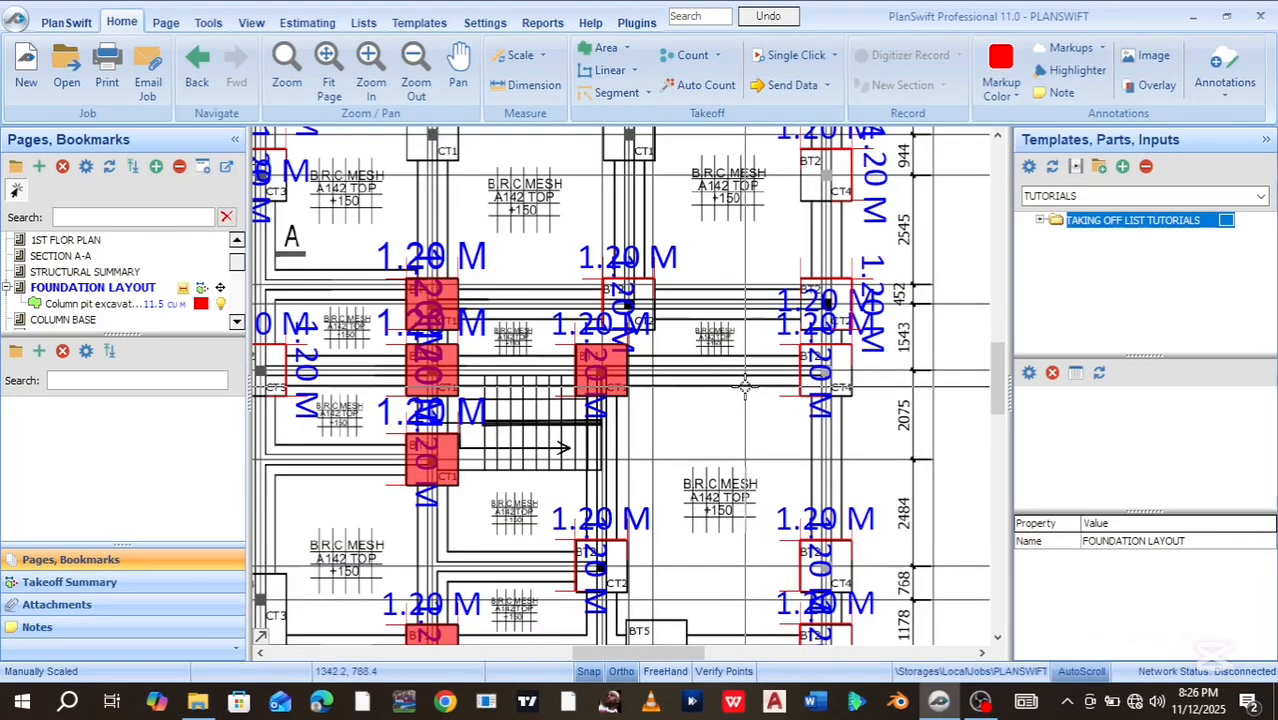
pyautogui.scroll(-1, 745, 388)
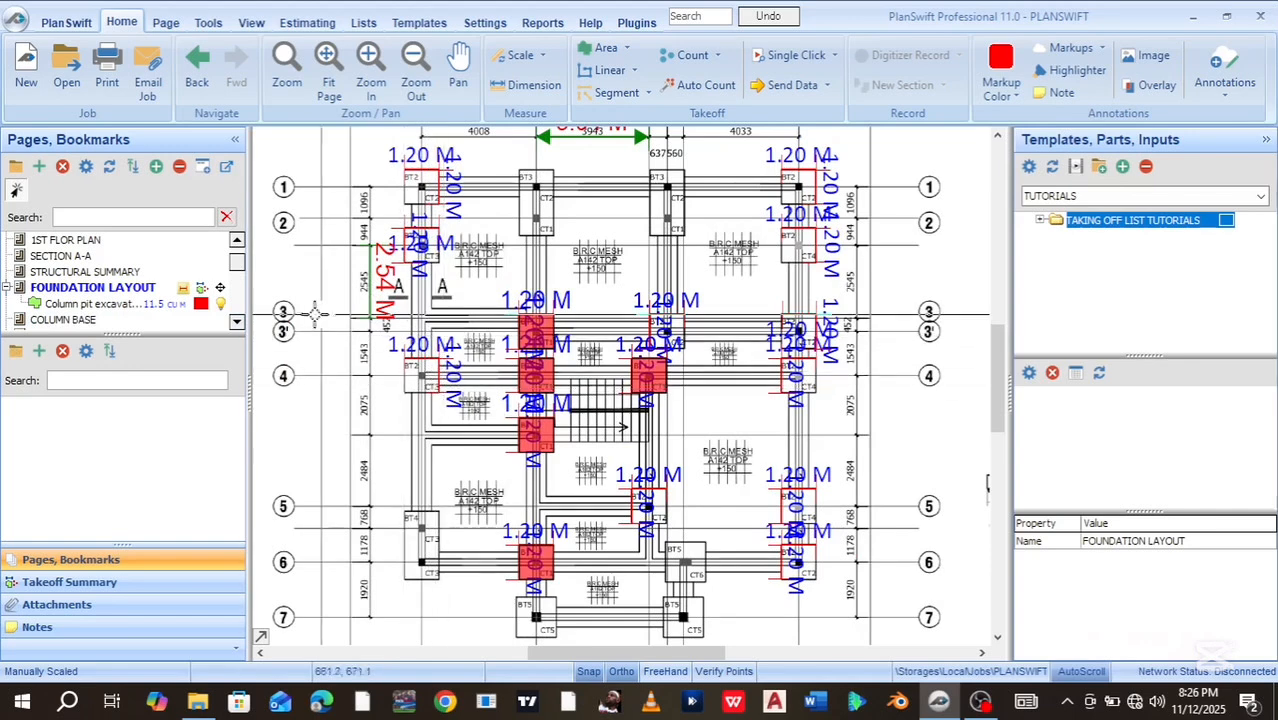
pyautogui.click(48, 305)
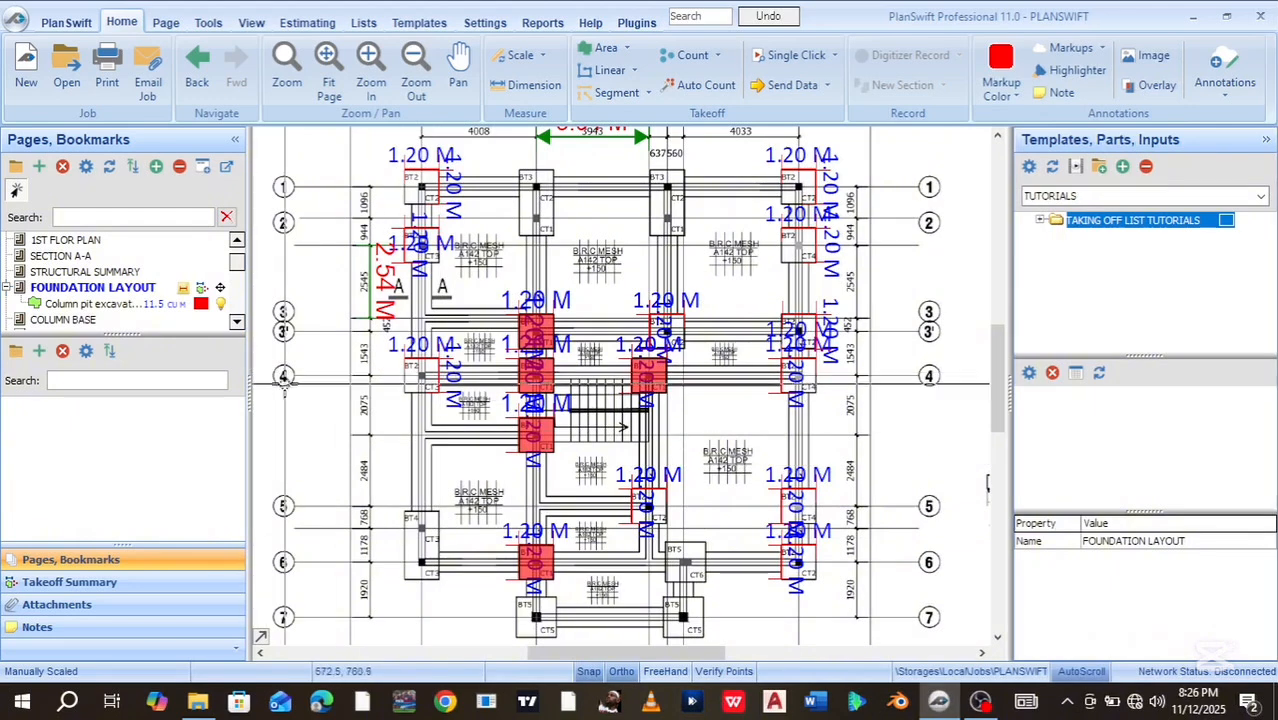
pyautogui.click(33, 318)
pyautogui.click(16, 306)
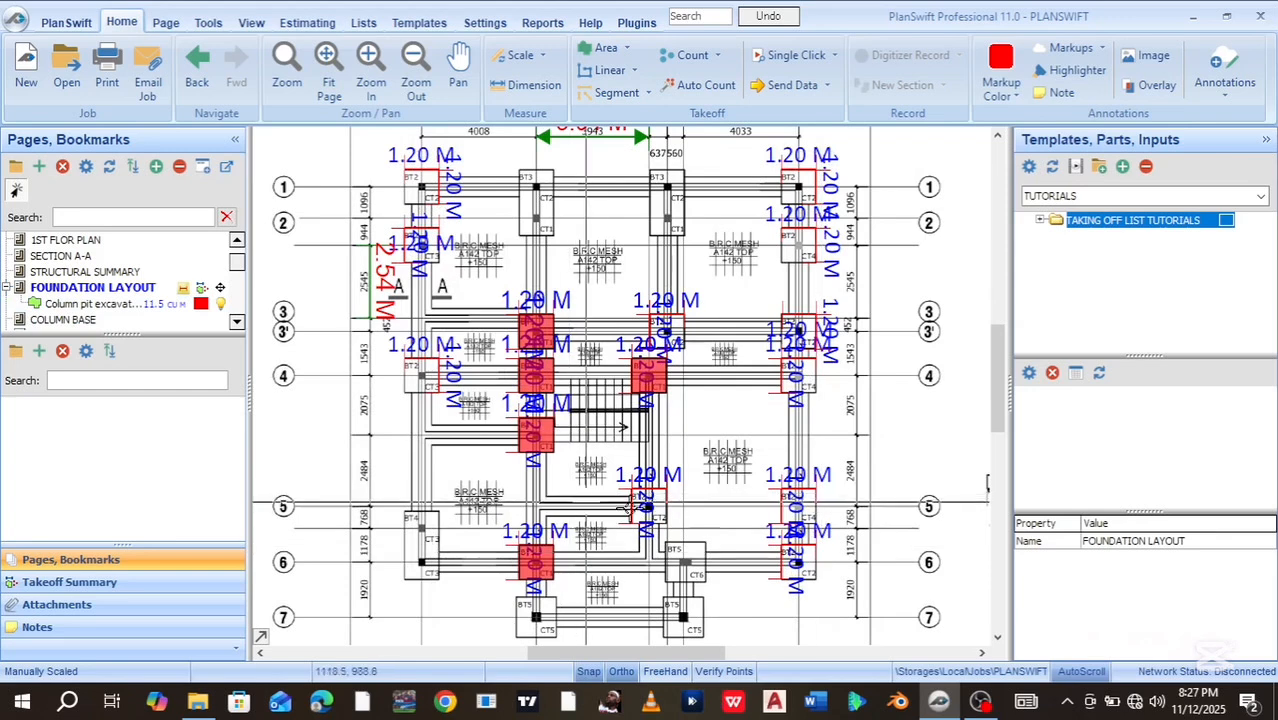
pyautogui.click(150, 308)
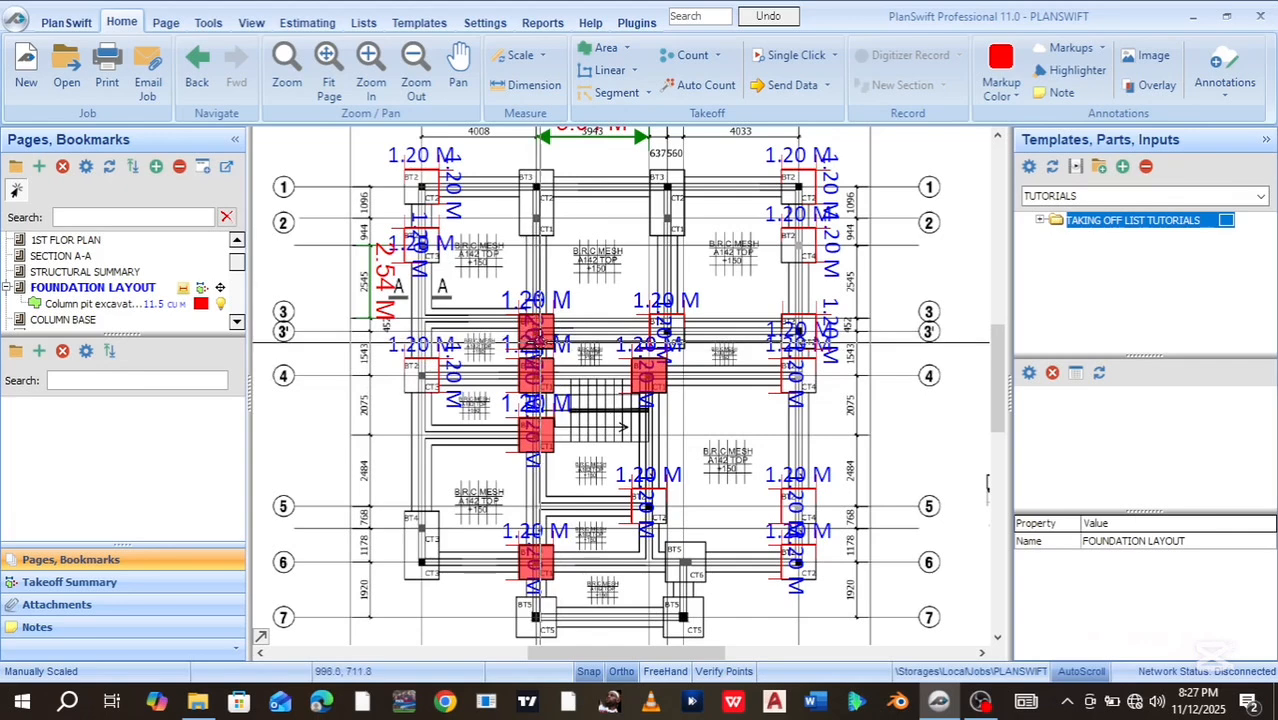
pyautogui.moveTo(537, 346)
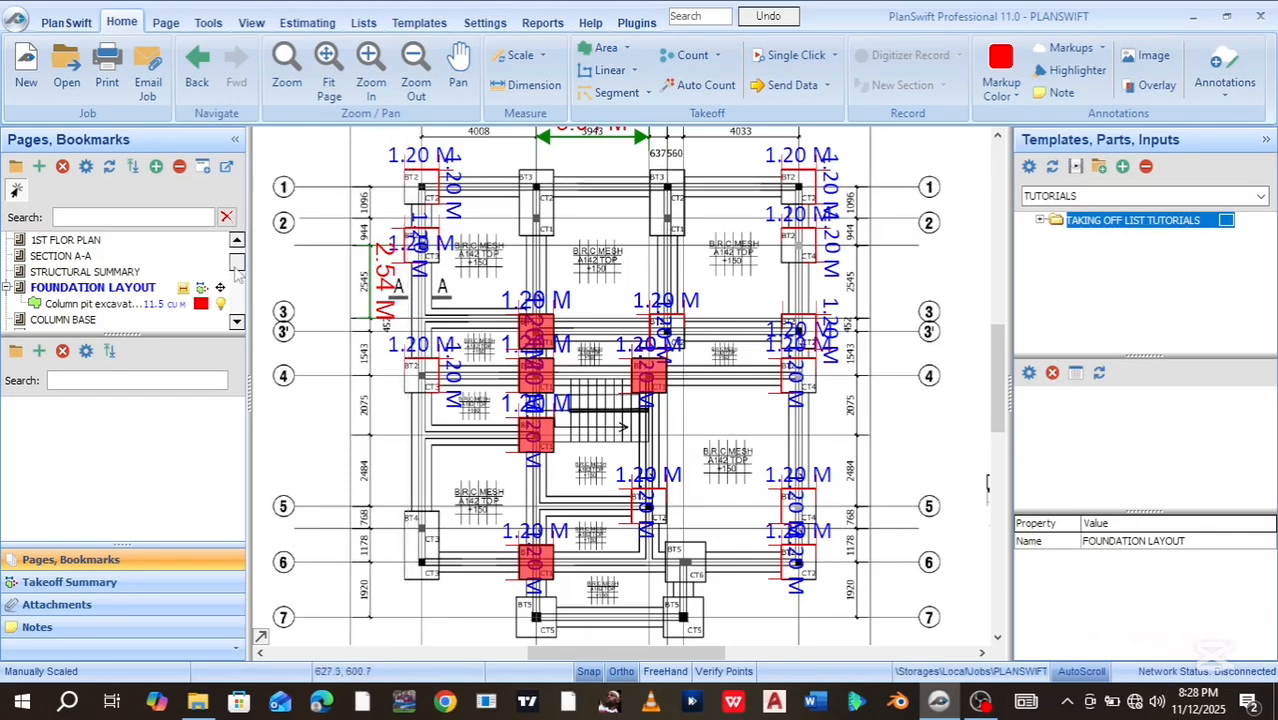
# Resume Column pit excavation and close a square pit area at the grid 1 column
pyautogui.click(45, 305)
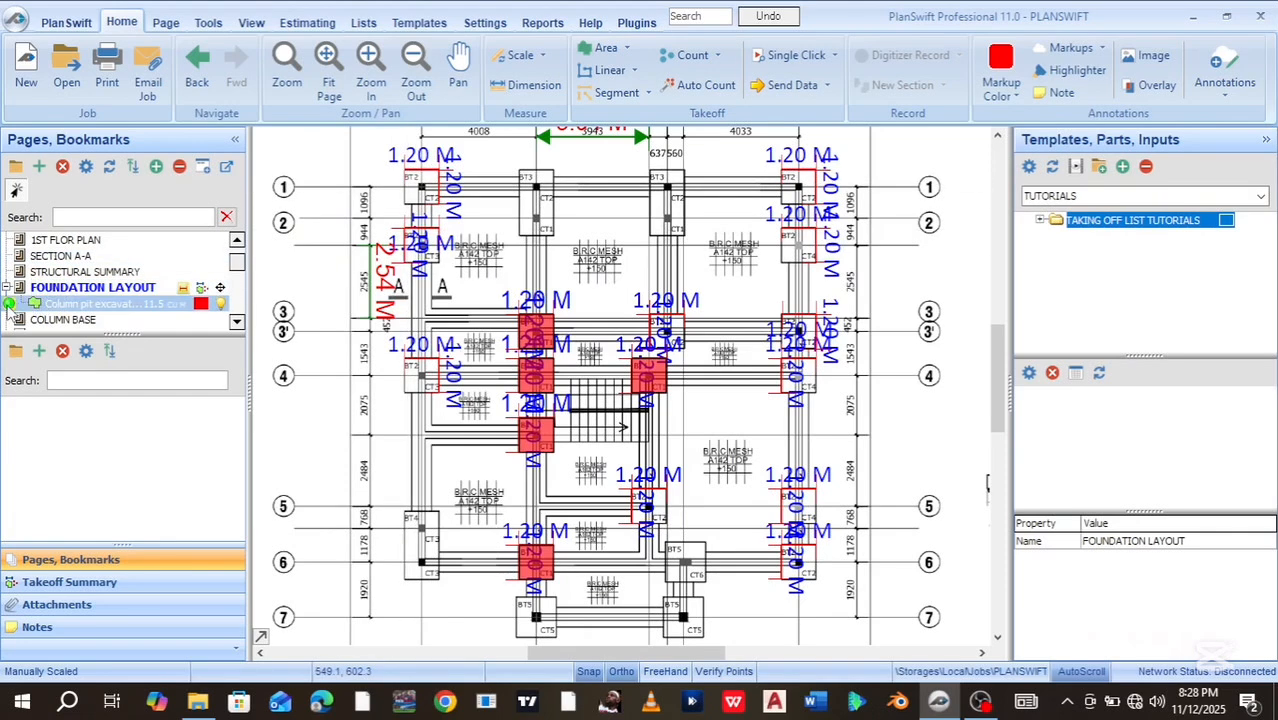
pyautogui.click(8, 305)
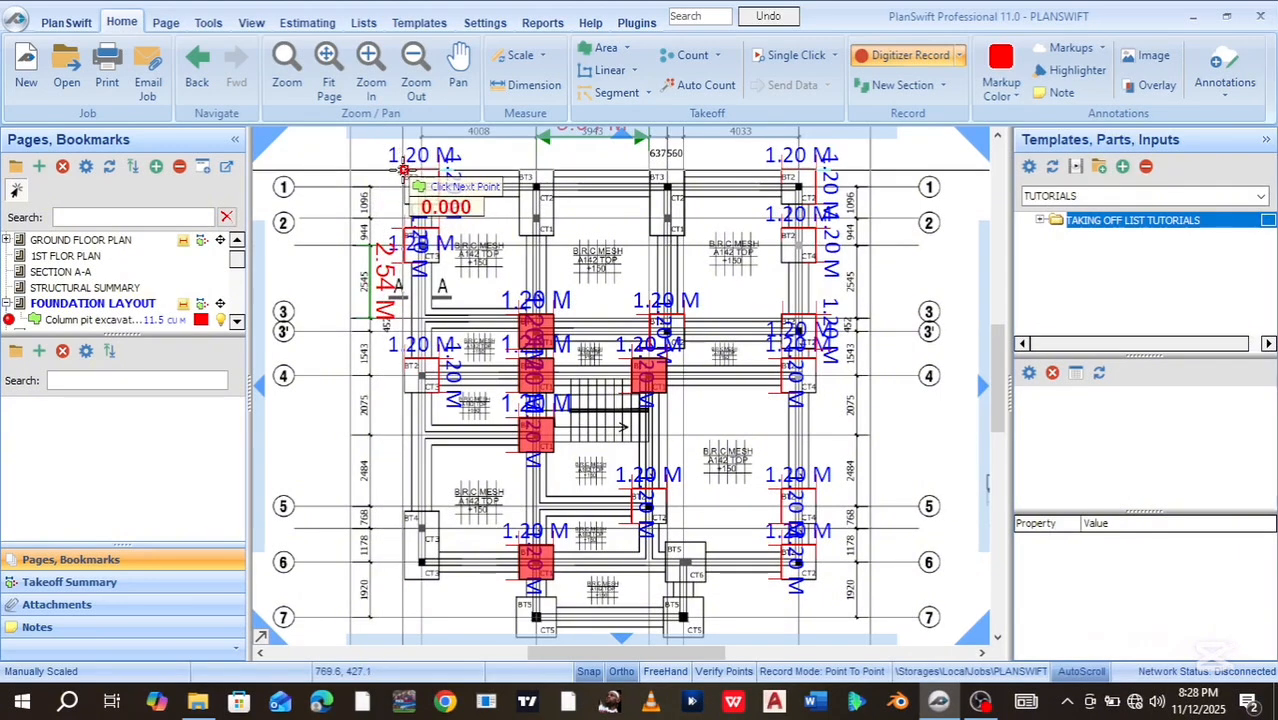
pyautogui.click(404, 170)
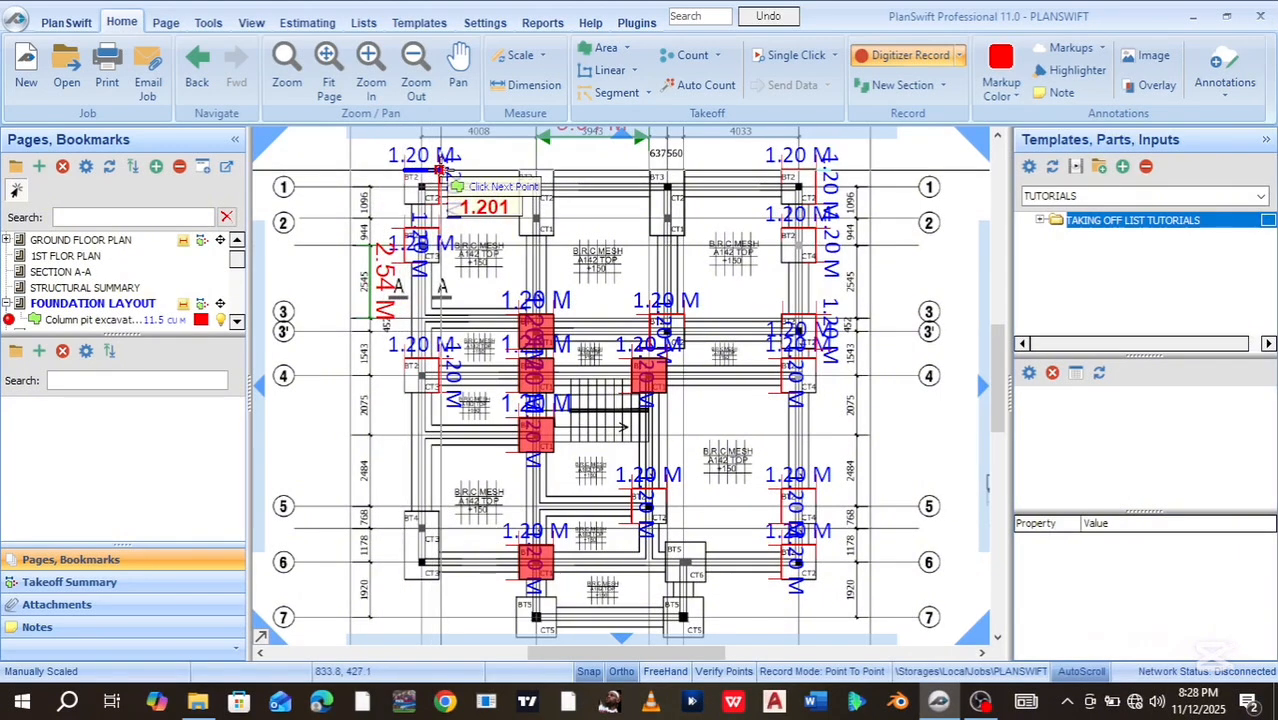
pyautogui.click(440, 170)
pyautogui.click(440, 205)
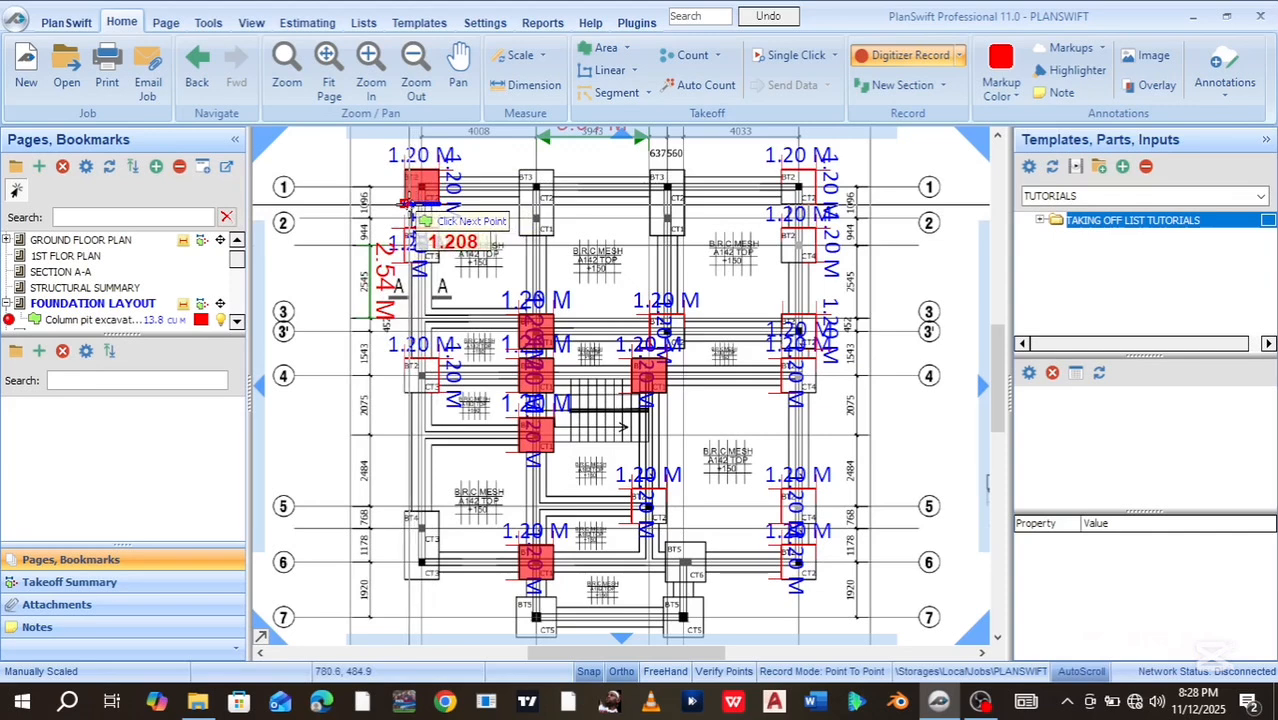
pyautogui.click(404, 205)
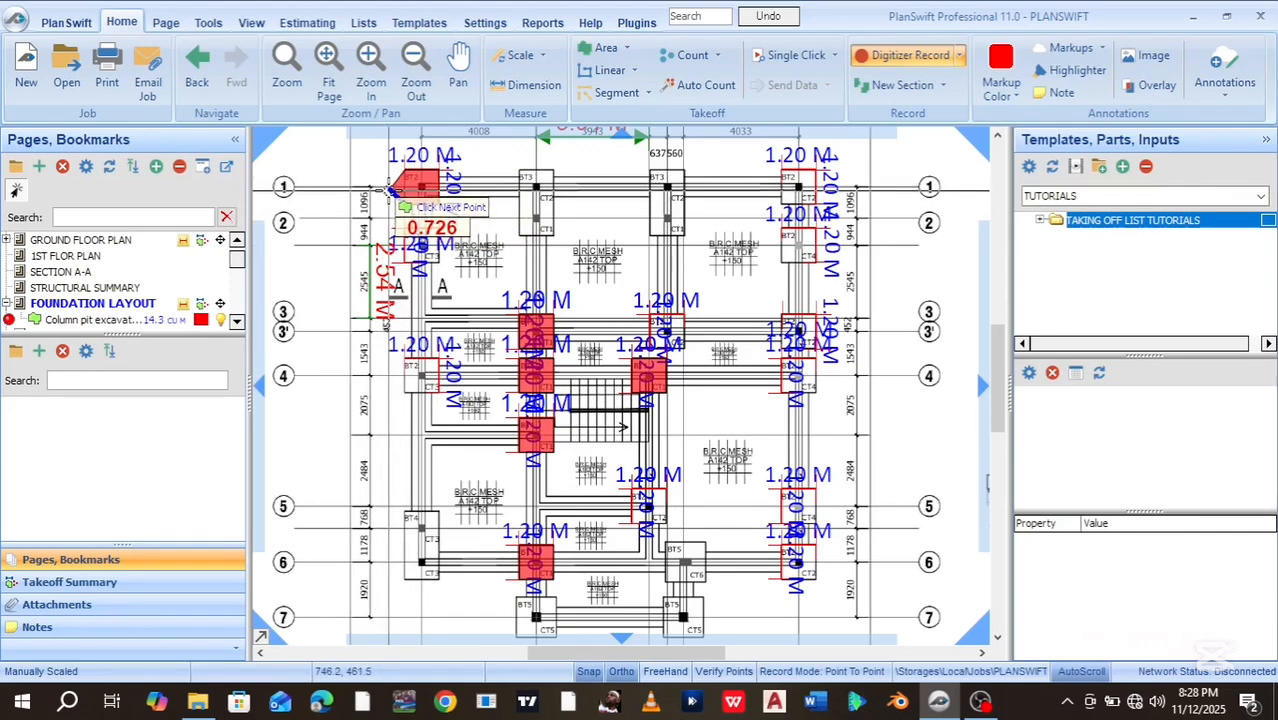
pyautogui.click(389, 190)
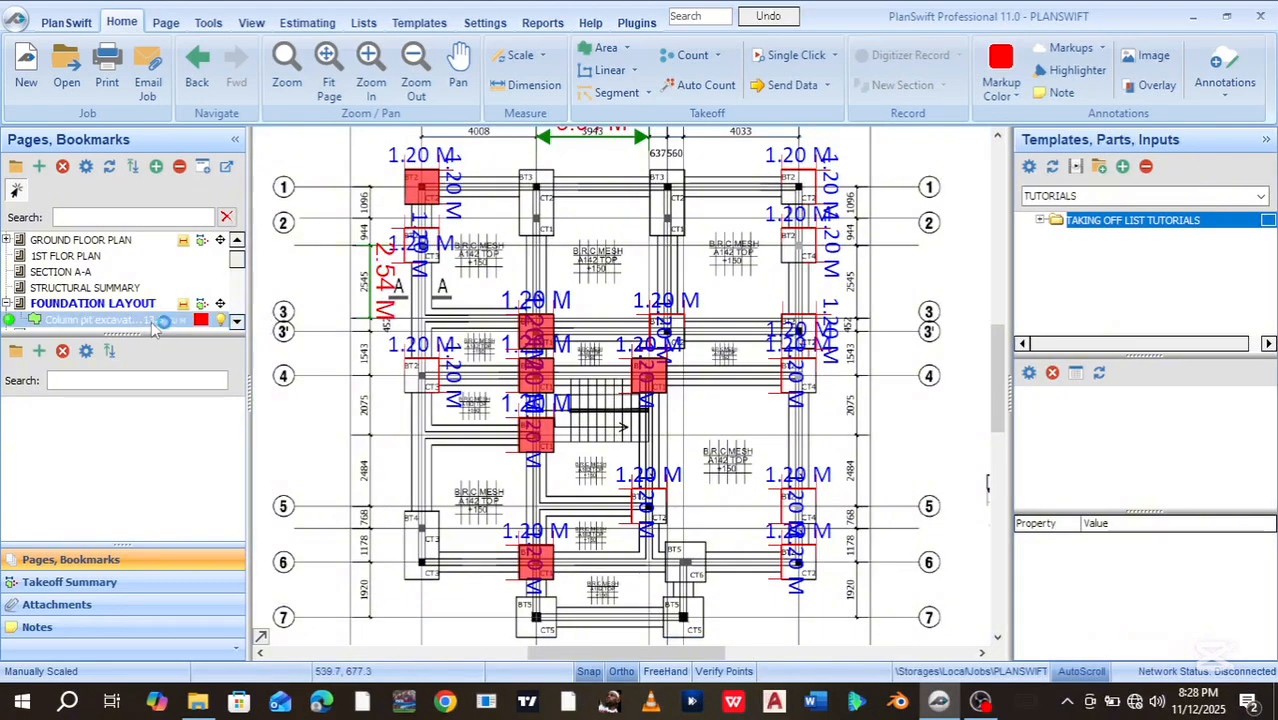
# Outline the next pit area at the CT3 box on grid line 2
pyautogui.click(403, 230)
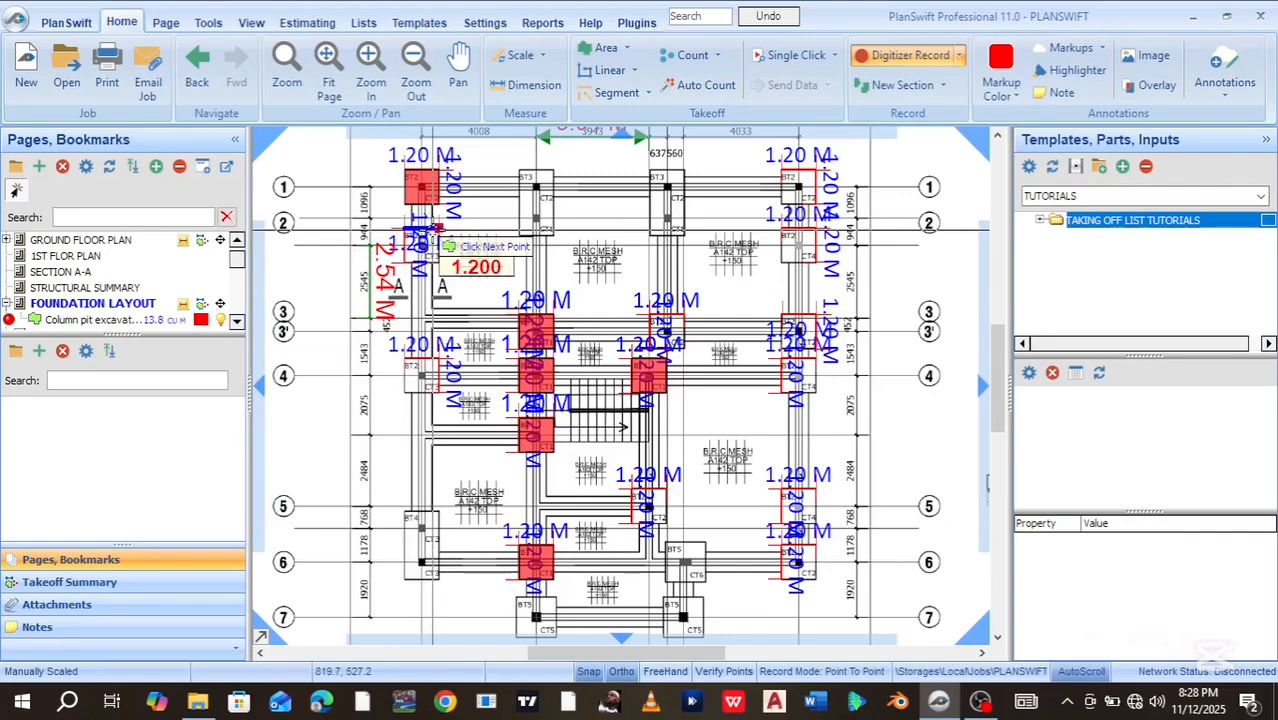
pyautogui.click(438, 229)
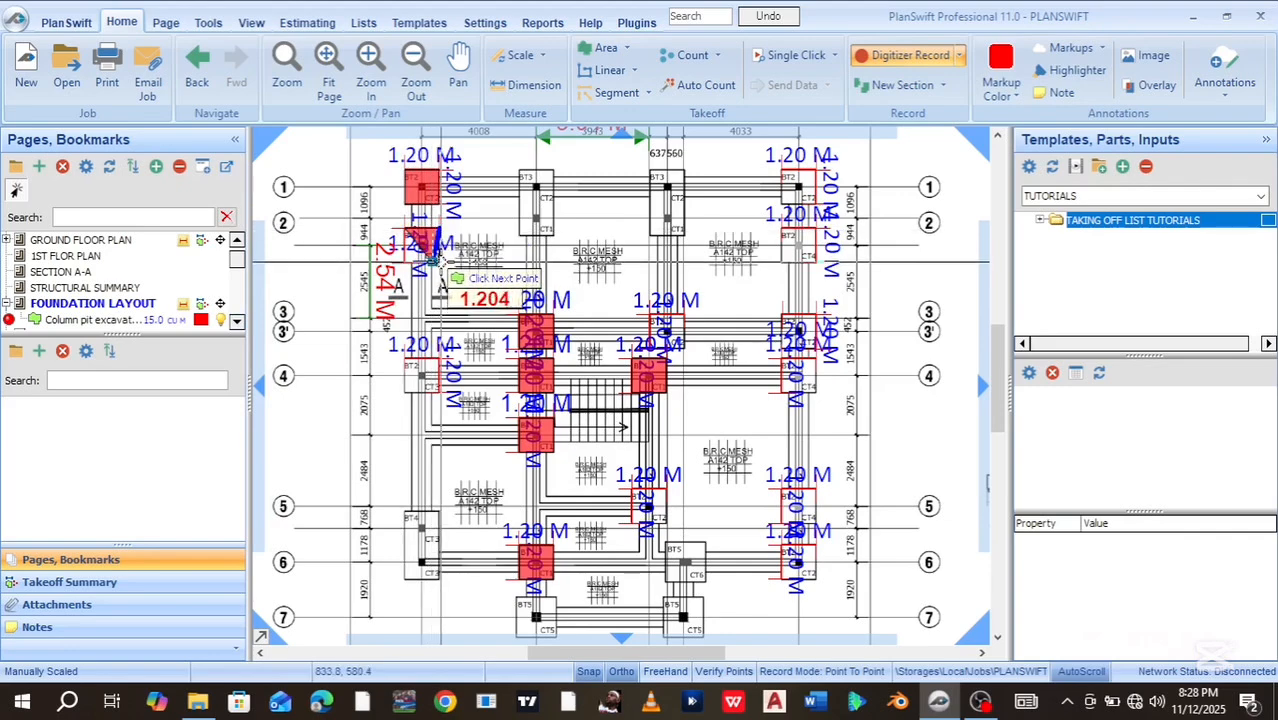
pyautogui.scroll(4, 432, 262)
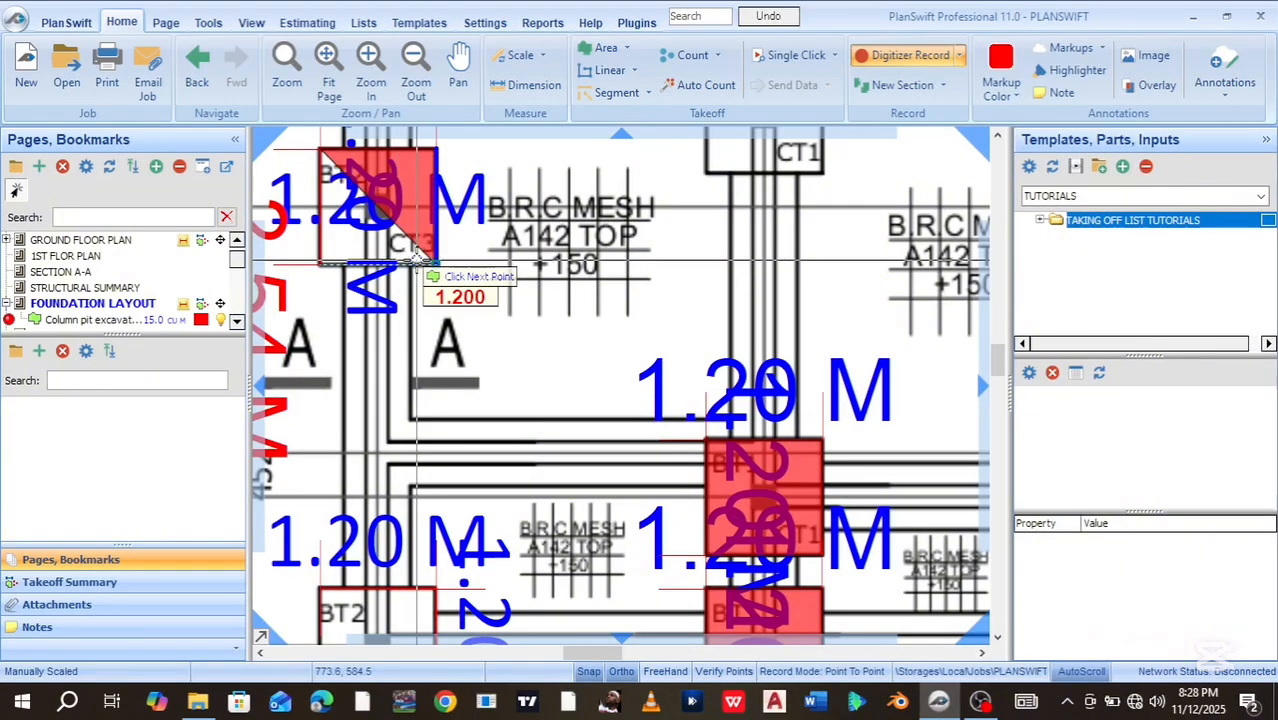
pyautogui.click(417, 262)
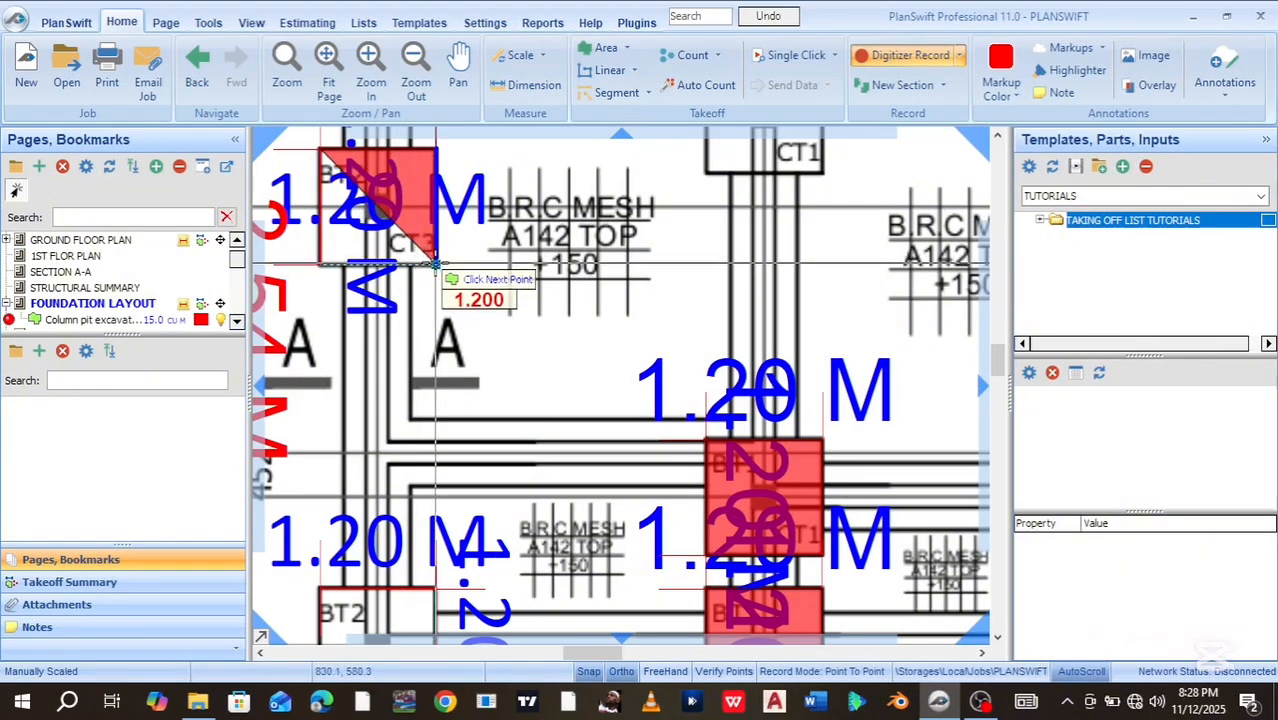
pyautogui.click(321, 264)
pyautogui.press('Escape')
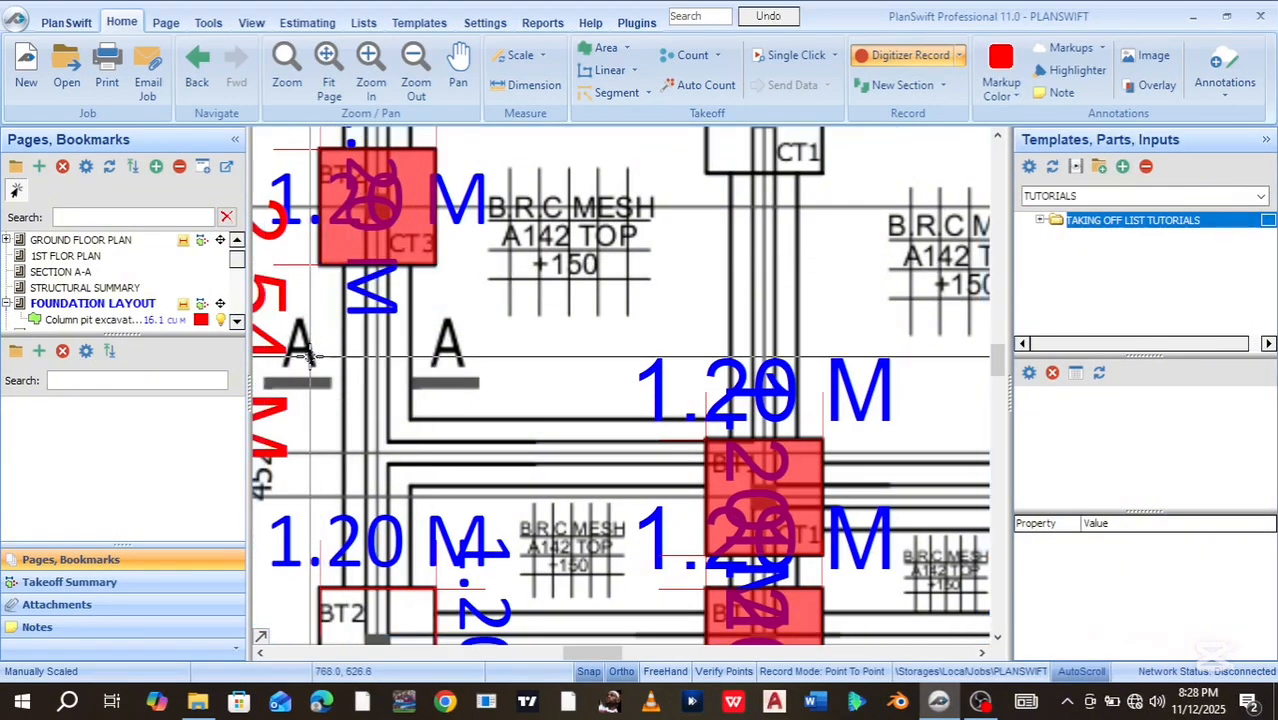
pyautogui.scroll(-1, 310, 355)
pyautogui.scroll(-1, 362, 378)
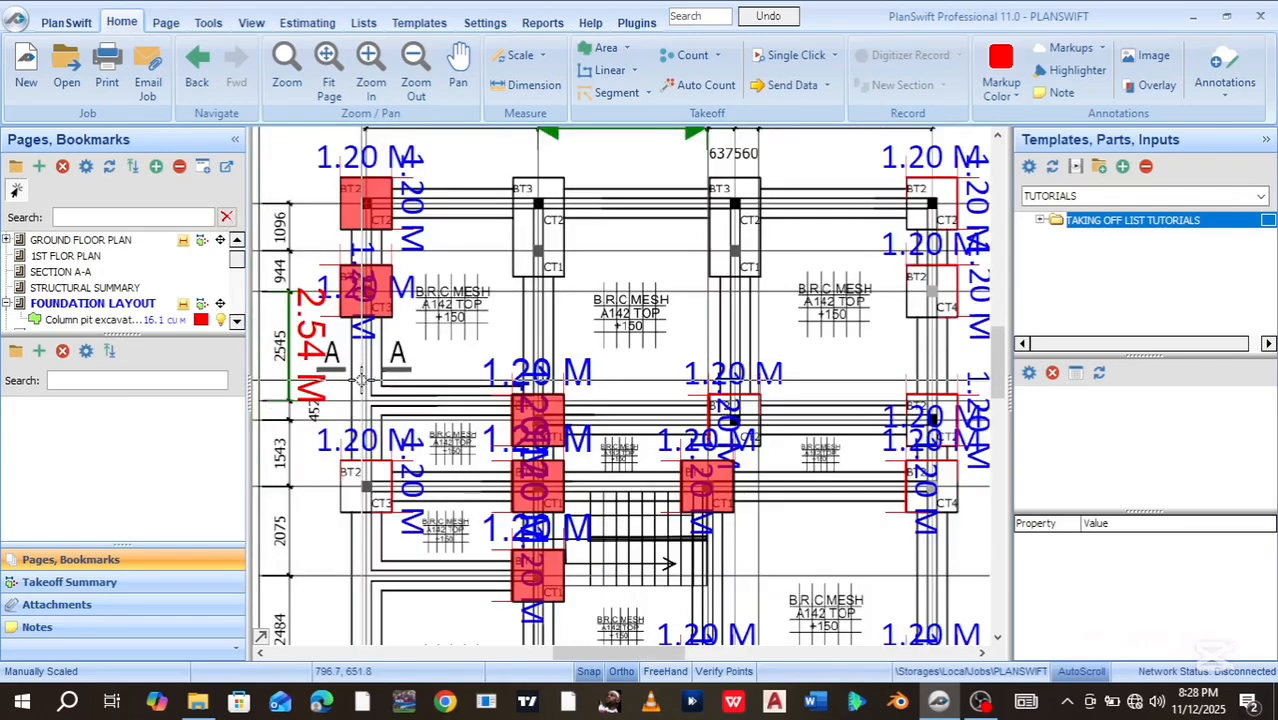
pyautogui.moveTo(320, 384); pyautogui.dragTo(464, 318)
# Add a BT2 pit area to the same takeoff from the right-click menu
pyautogui.rightClick(517, 228)
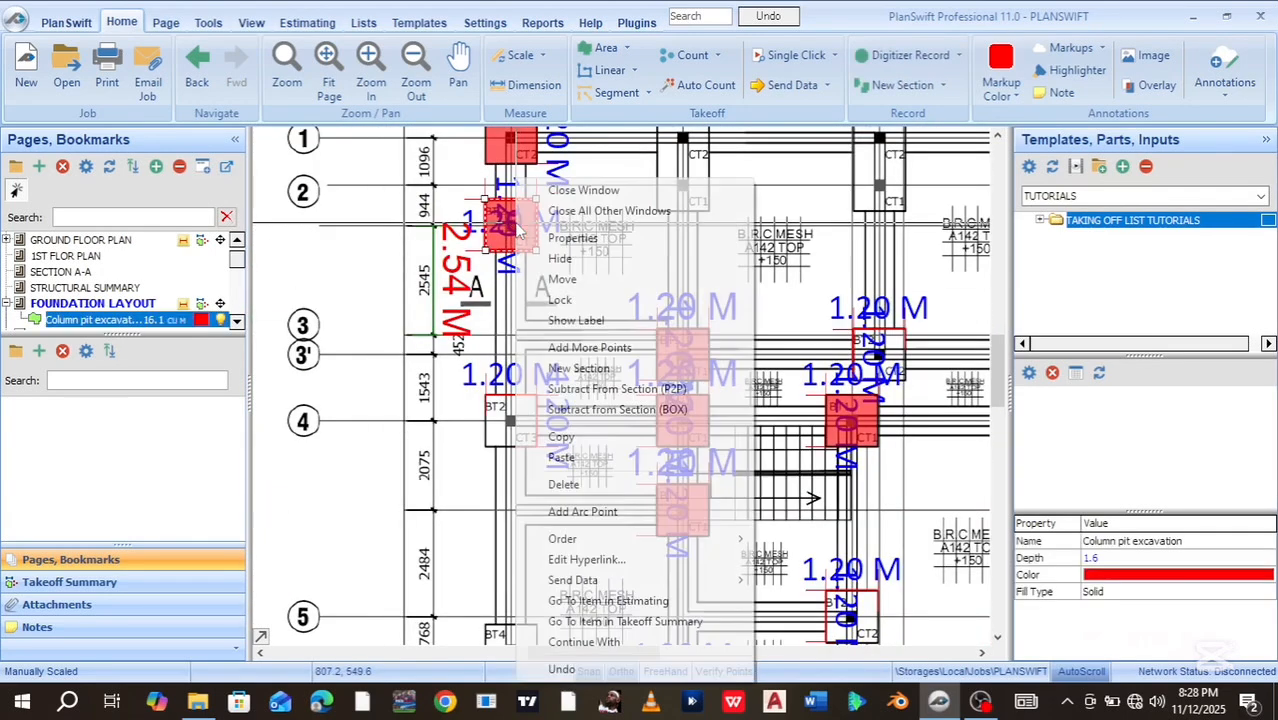
pyautogui.click(589, 347)
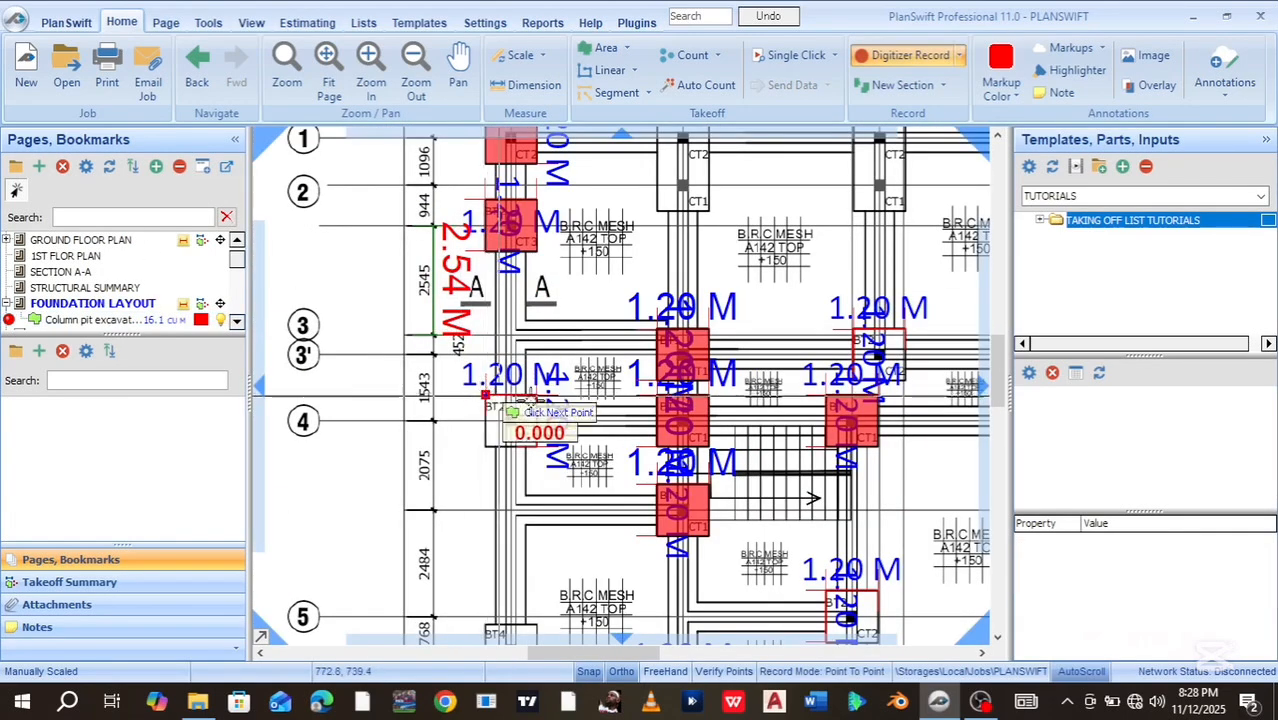
pyautogui.click(537, 395)
pyautogui.click(537, 446)
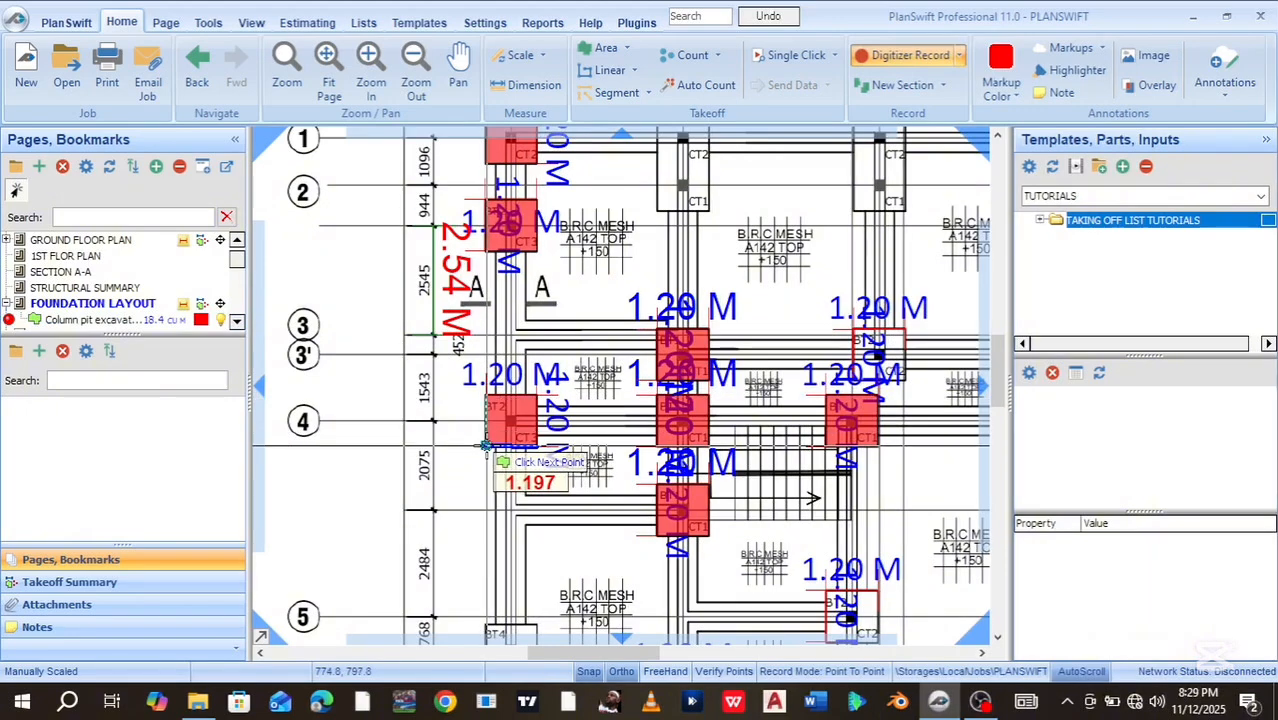
pyautogui.click(486, 446)
pyautogui.press('Escape')
pyautogui.scroll(-2, 484, 451)
pyautogui.moveTo(468, 548)
pyautogui.mouseDown()
pyautogui.moveTo(487, 507)
pyautogui.moveTo(450, 439)
pyautogui.mouseUp()
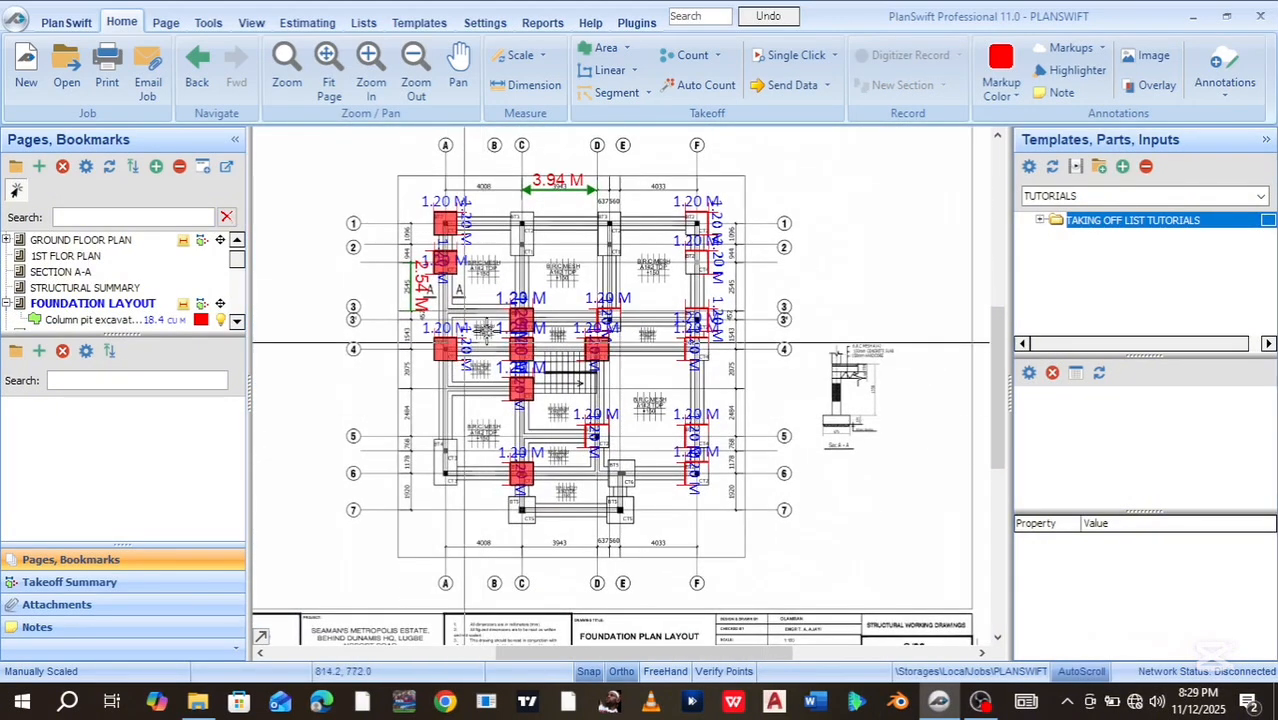
# Outline the final F1 pit area, bringing Column pit excavation to 36.83
pyautogui.click(12, 319)
pyautogui.click(708, 212)
pyautogui.click(685, 212)
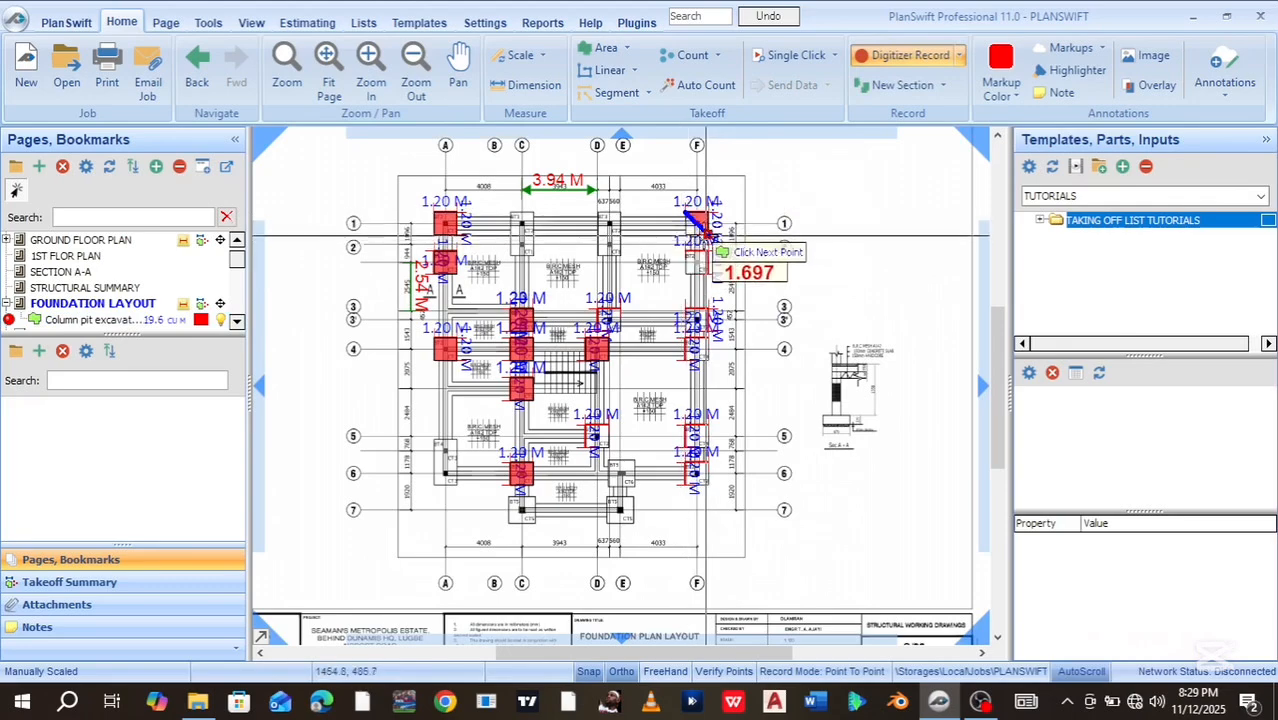
pyautogui.scroll(5, 707, 236)
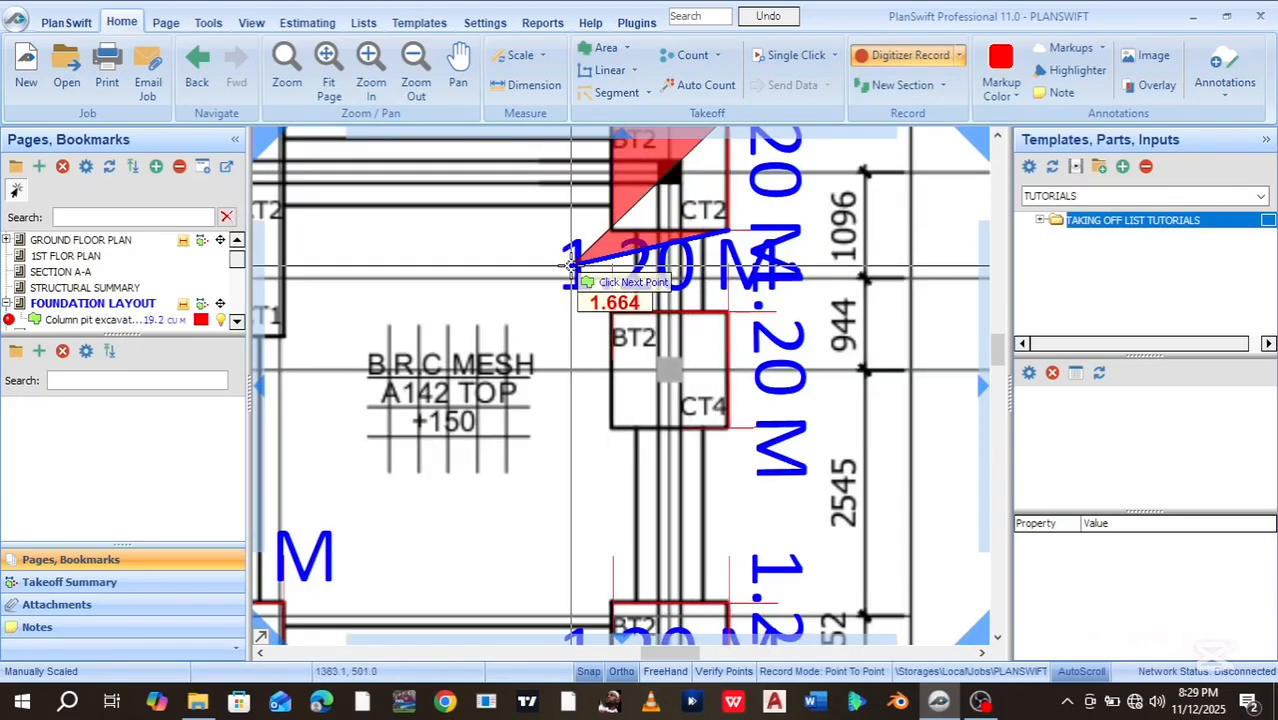
pyautogui.click(570, 262)
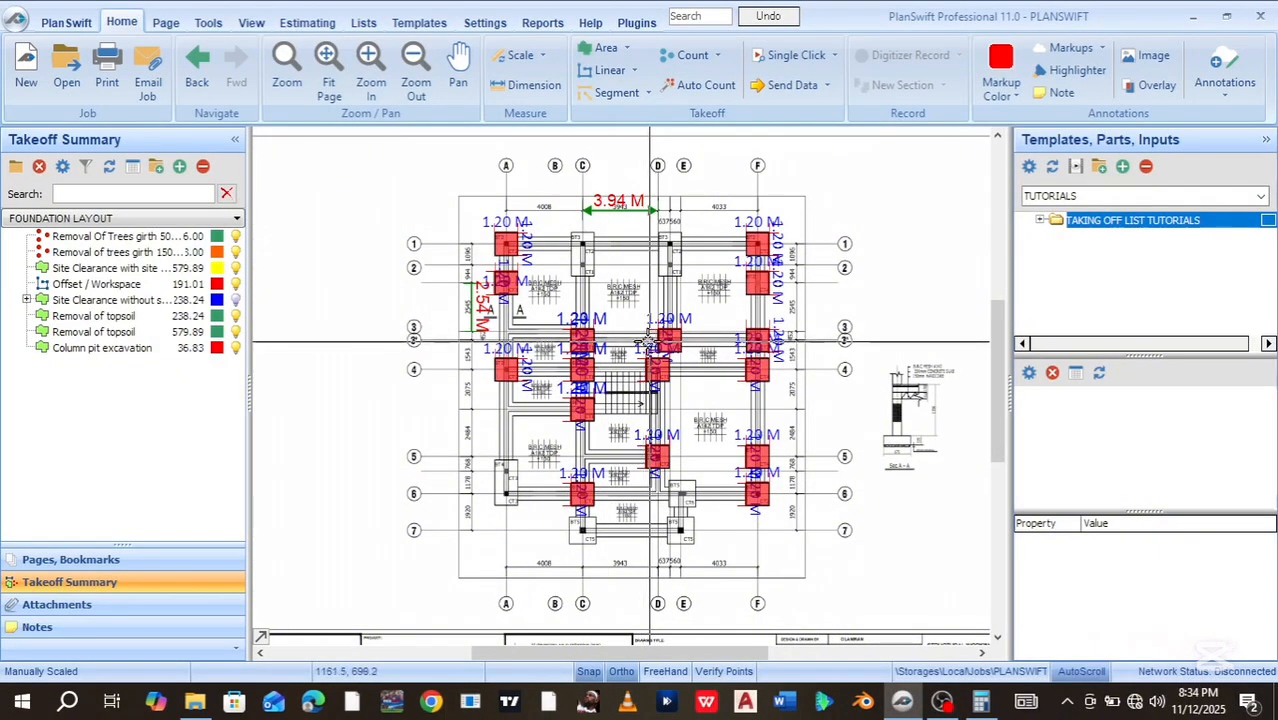
# Select the FOUNDATION LAYOUT page in Pages, Bookmarks, showing Column pit excavation at 36.8 CU M
pyautogui.click(89, 352)
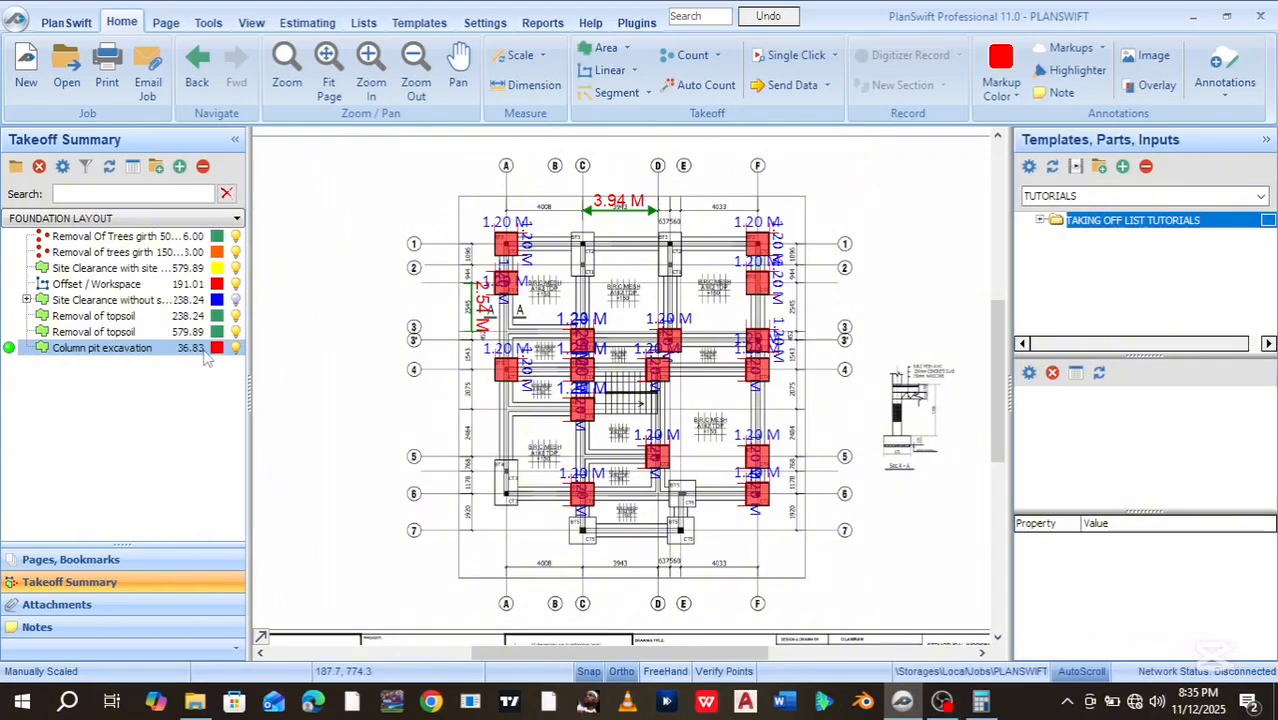
pyautogui.click(620, 276)
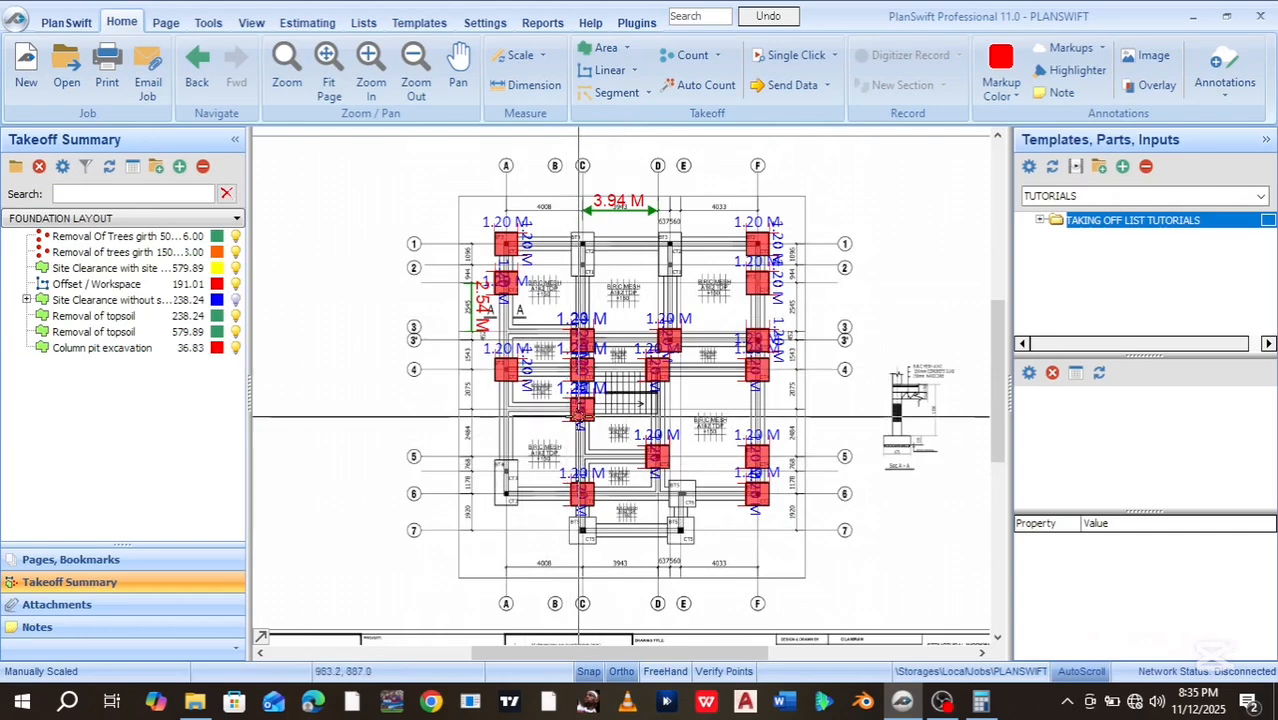
pyautogui.click(100, 558)
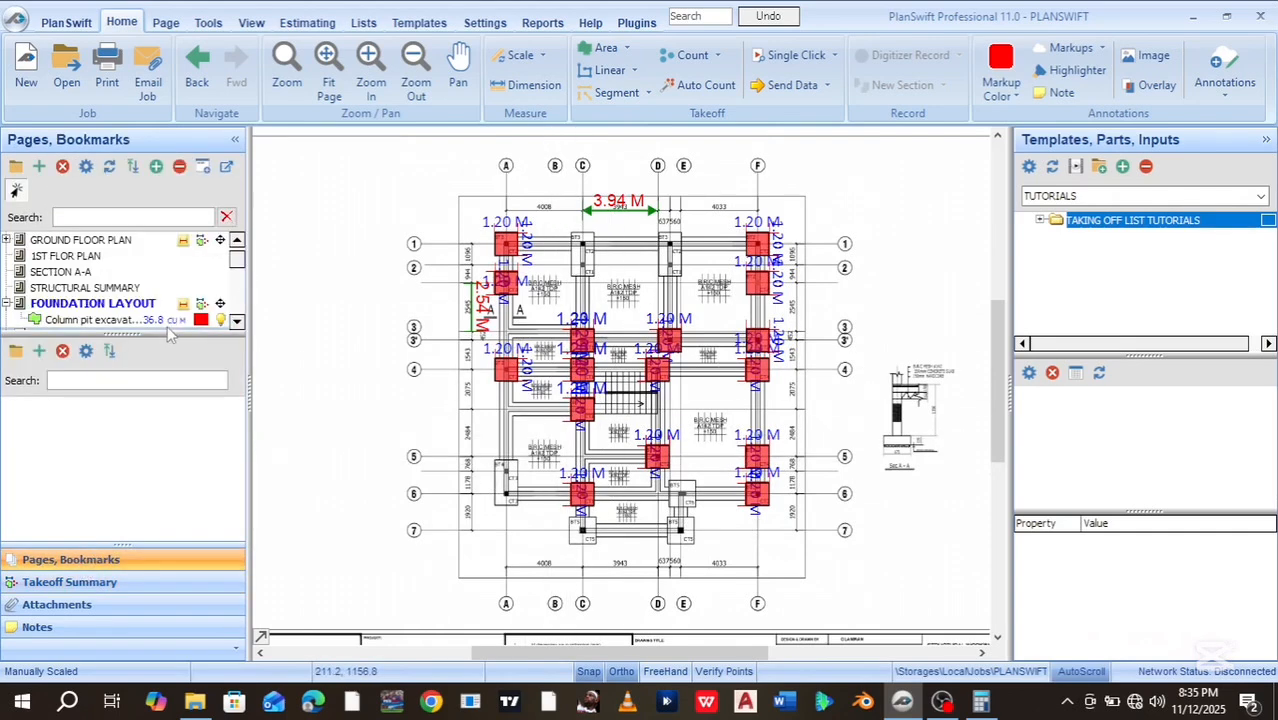
pyautogui.click(237, 321)
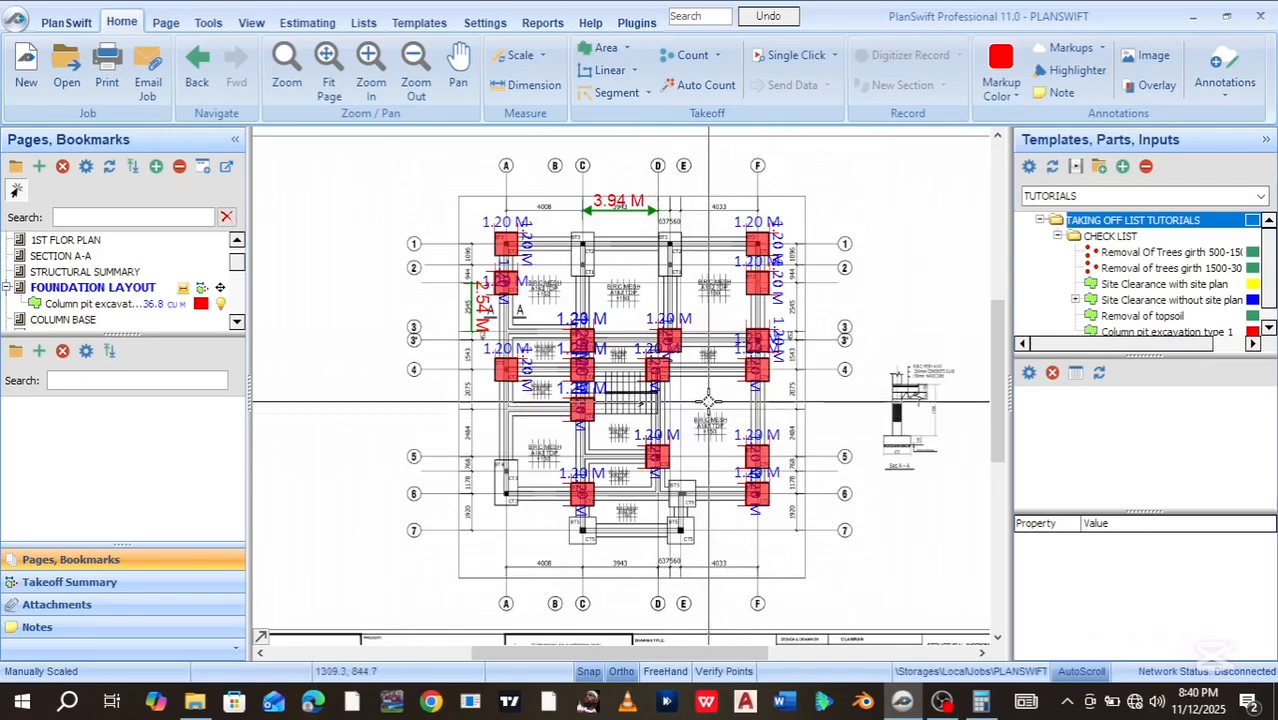
# Switch to the Templates tab to view the TUTORIALS CHECK LIST templates
pyautogui.click(440, 28)
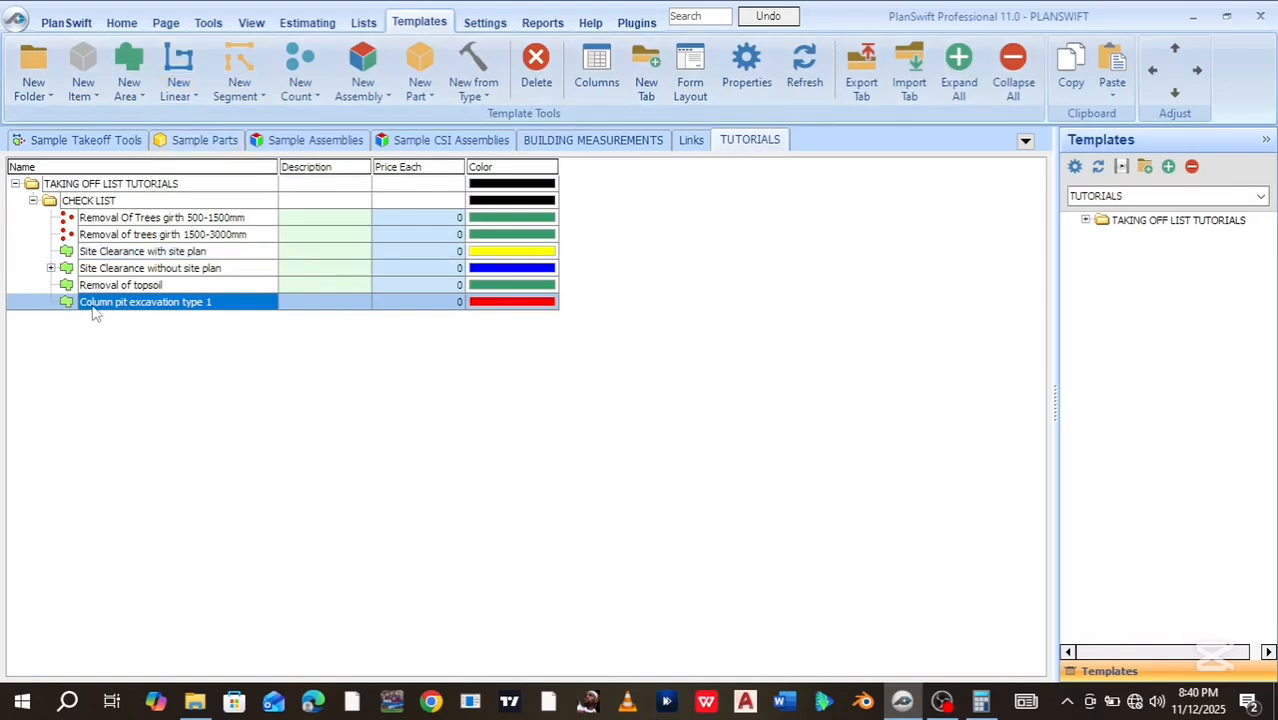
# Create a yellow area template named 'Column pit excavation type 2' and show its full property grid
pyautogui.click(129, 66)
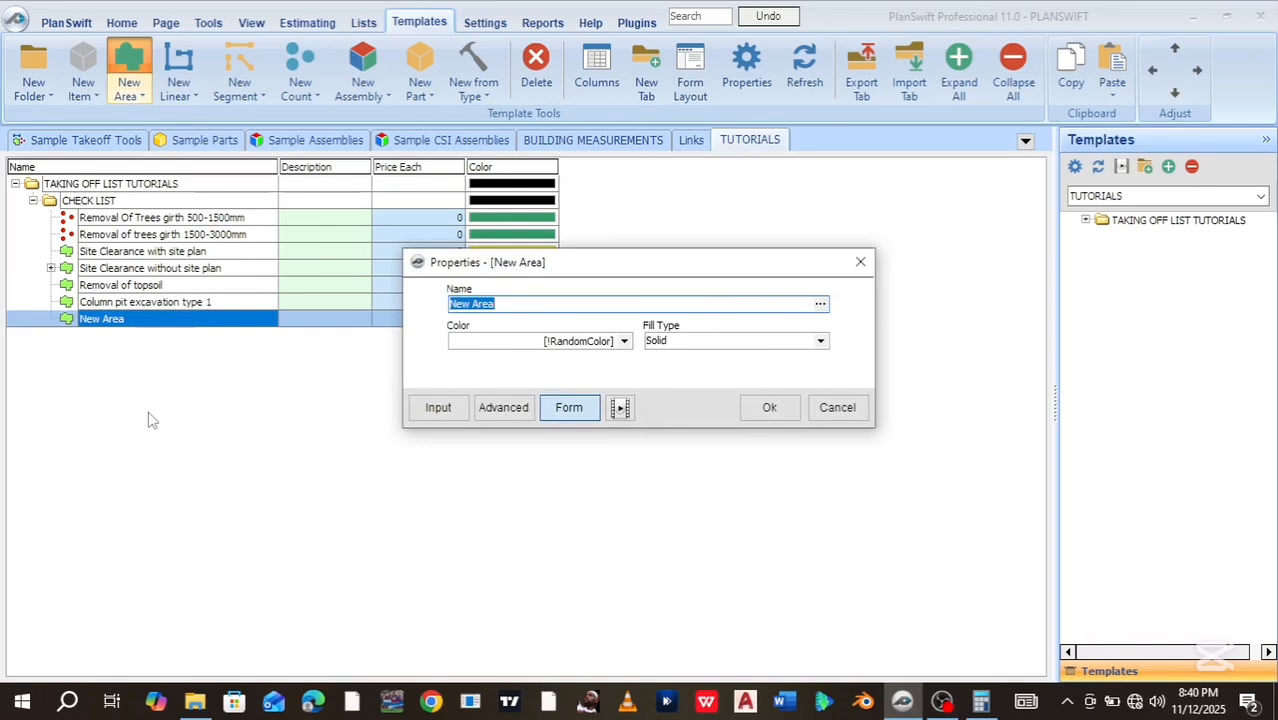
pyautogui.write('Column pit exca')
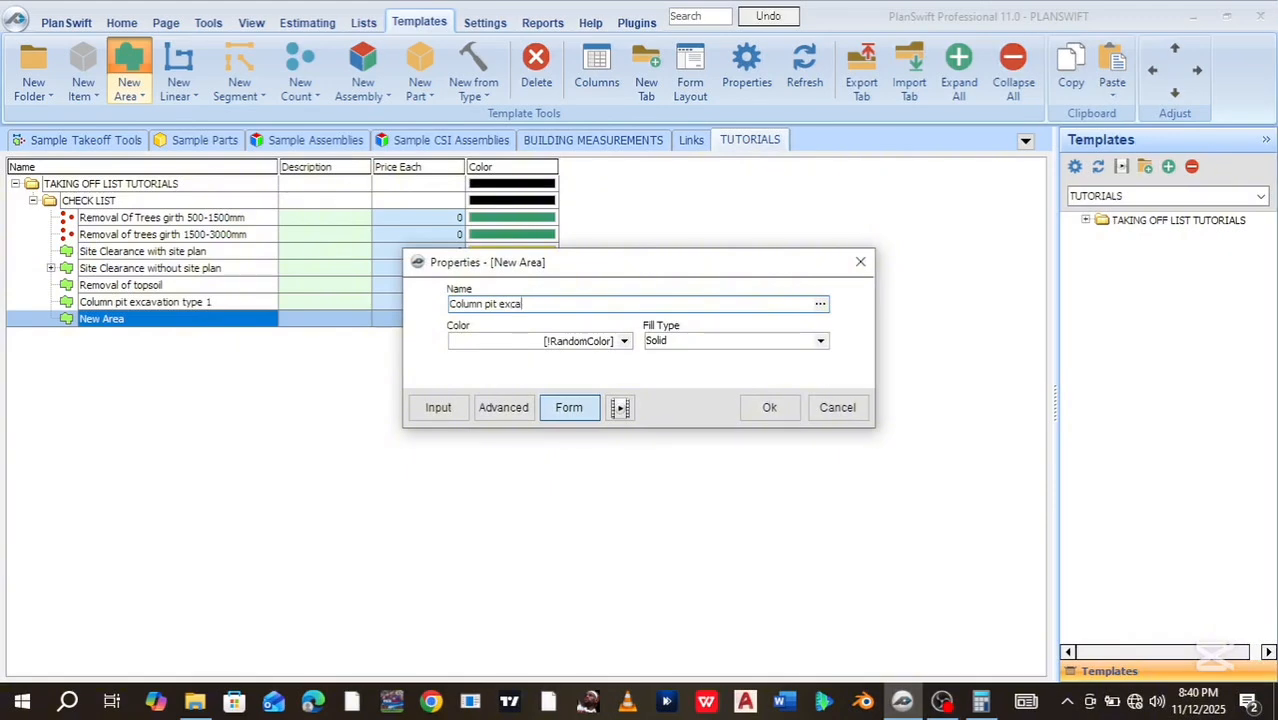
pyautogui.write('cvvation type 2')
pyautogui.click(623, 341)
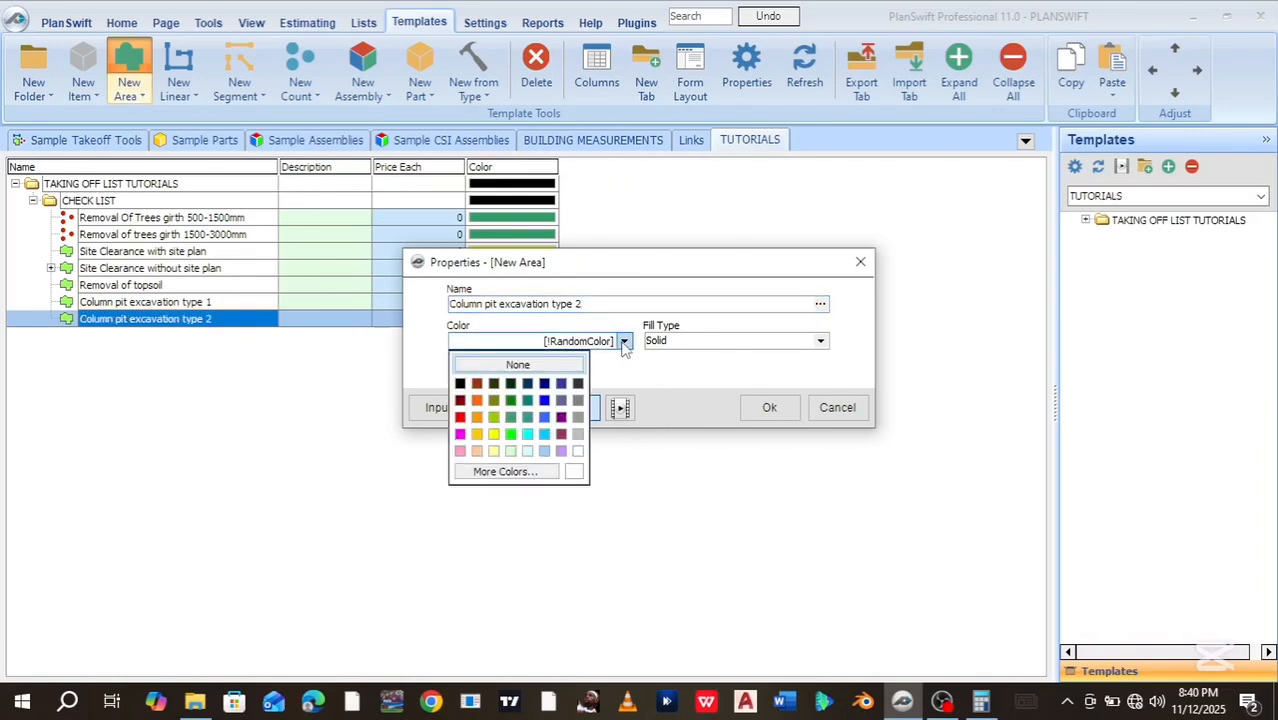
pyautogui.click(495, 435)
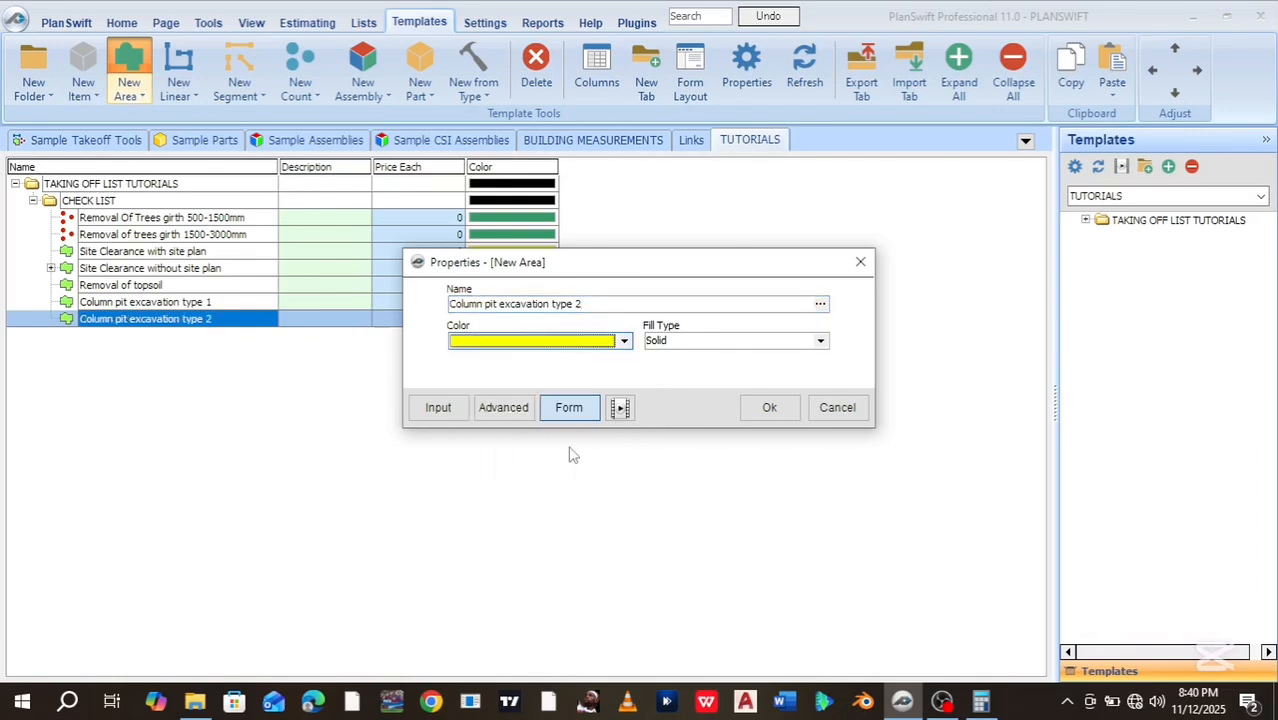
pyautogui.click(505, 408)
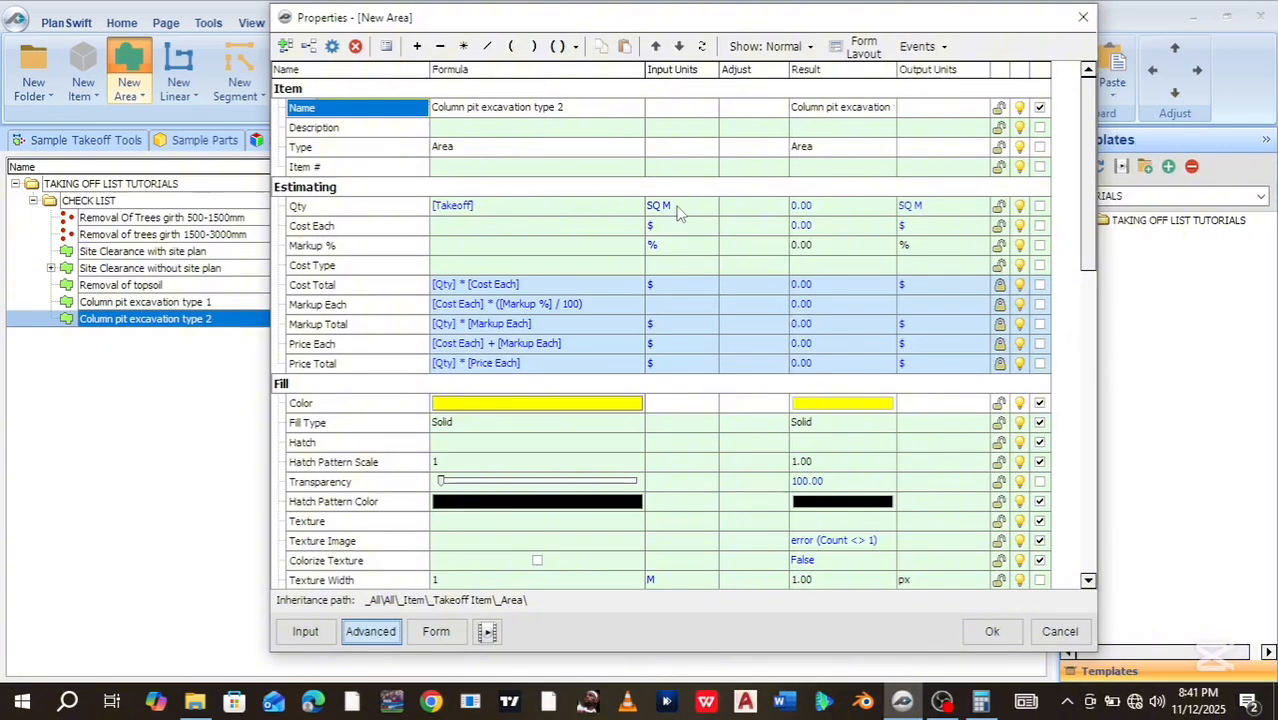
# Add custom DEPTH and NOS properties to the Takeoff Data group
pyautogui.click(286, 46)
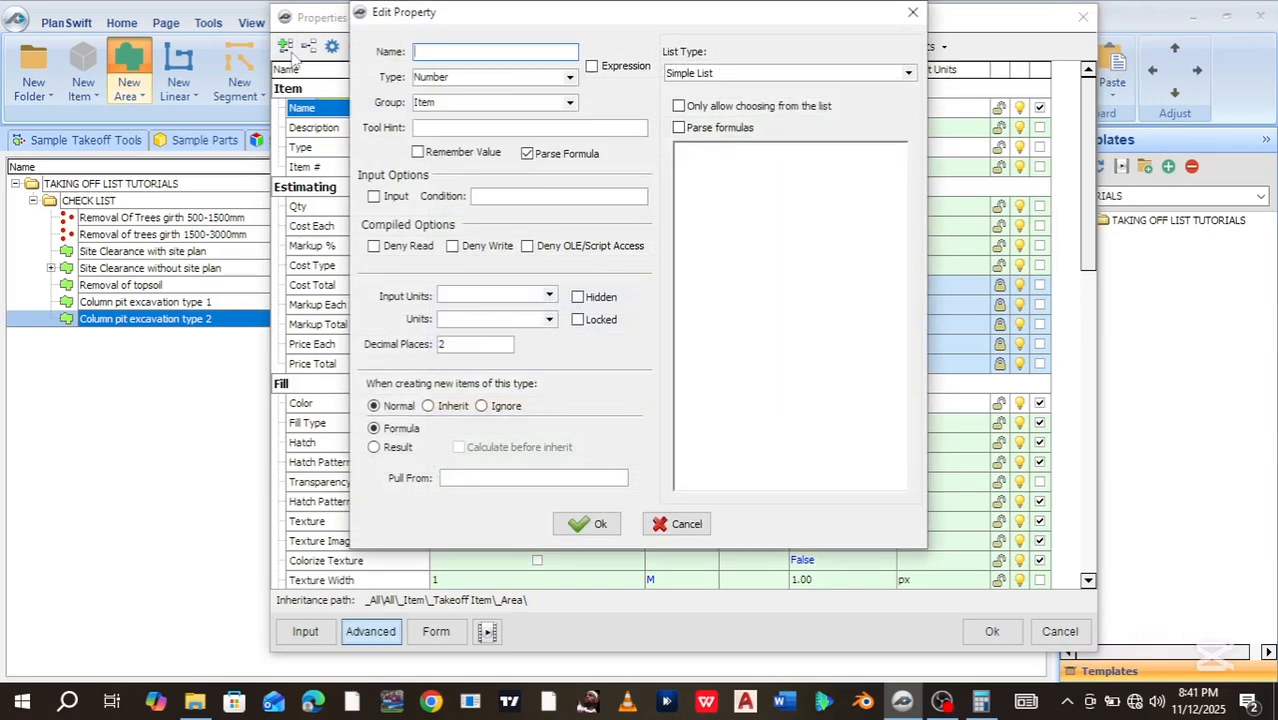
pyautogui.write('DEPTH')
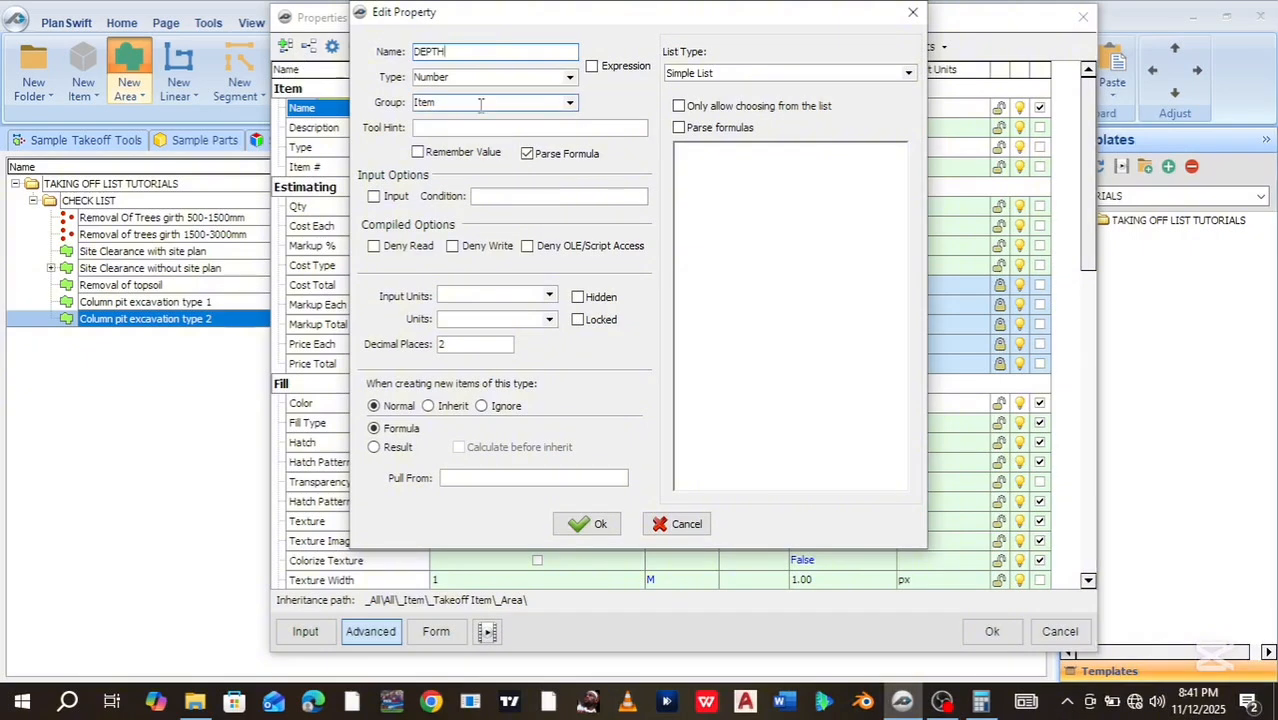
pyautogui.click(570, 104)
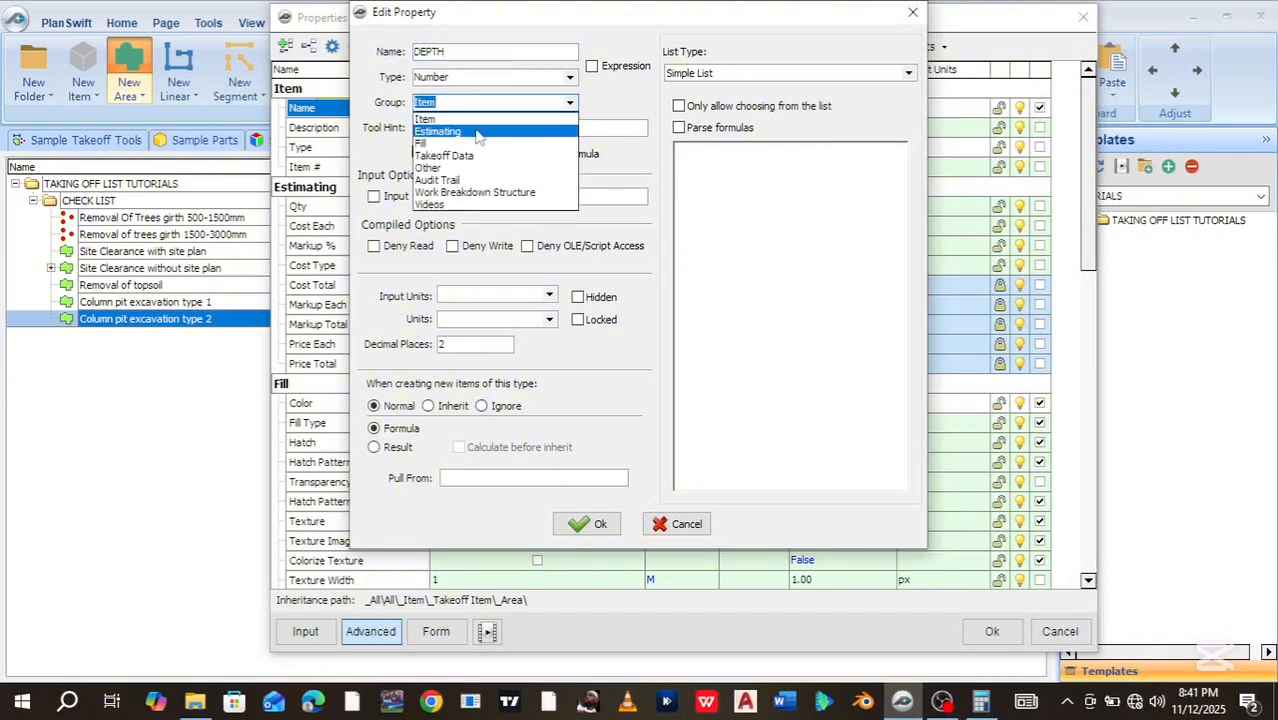
pyautogui.click(443, 156)
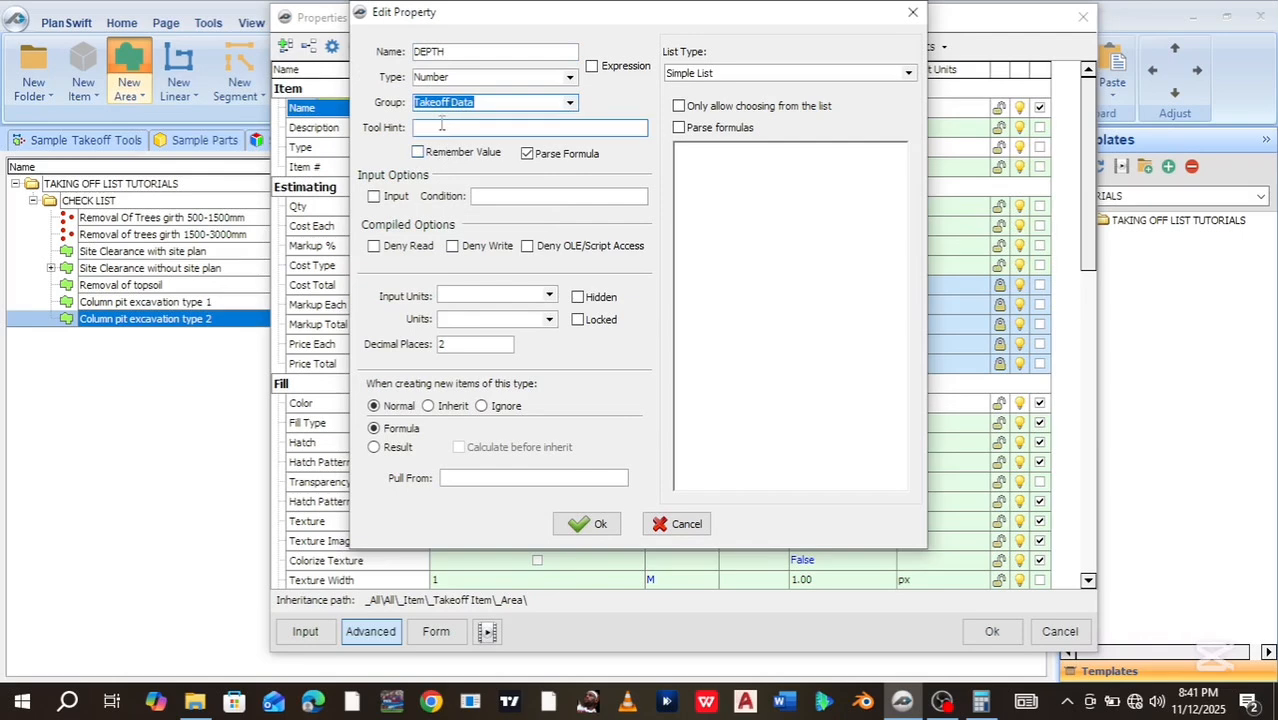
pyautogui.click(588, 524)
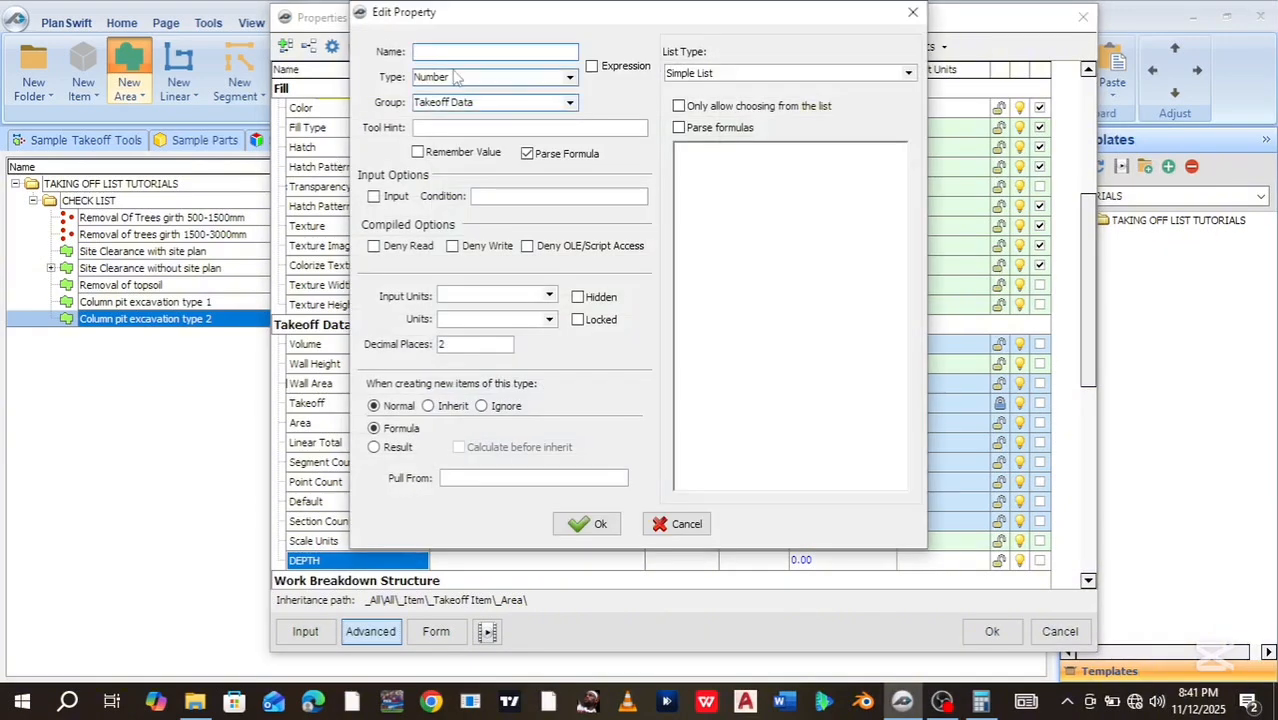
pyautogui.write('NOS')
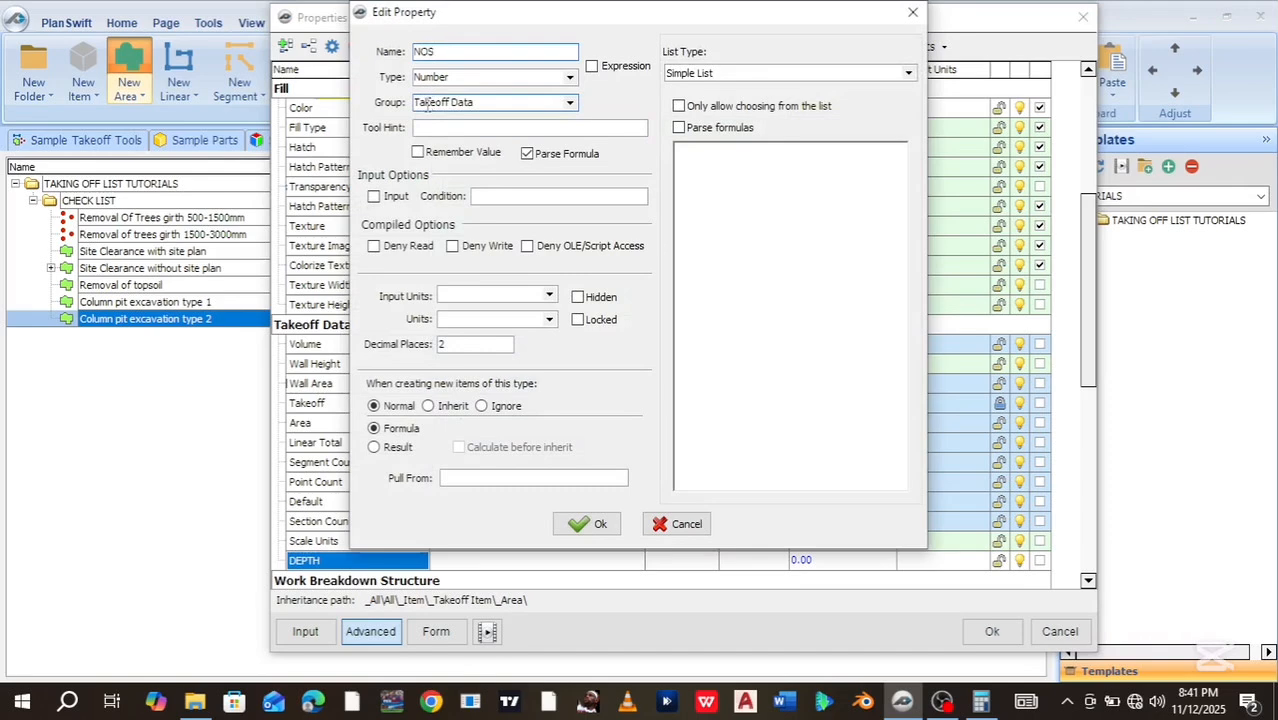
pyautogui.click(591, 524)
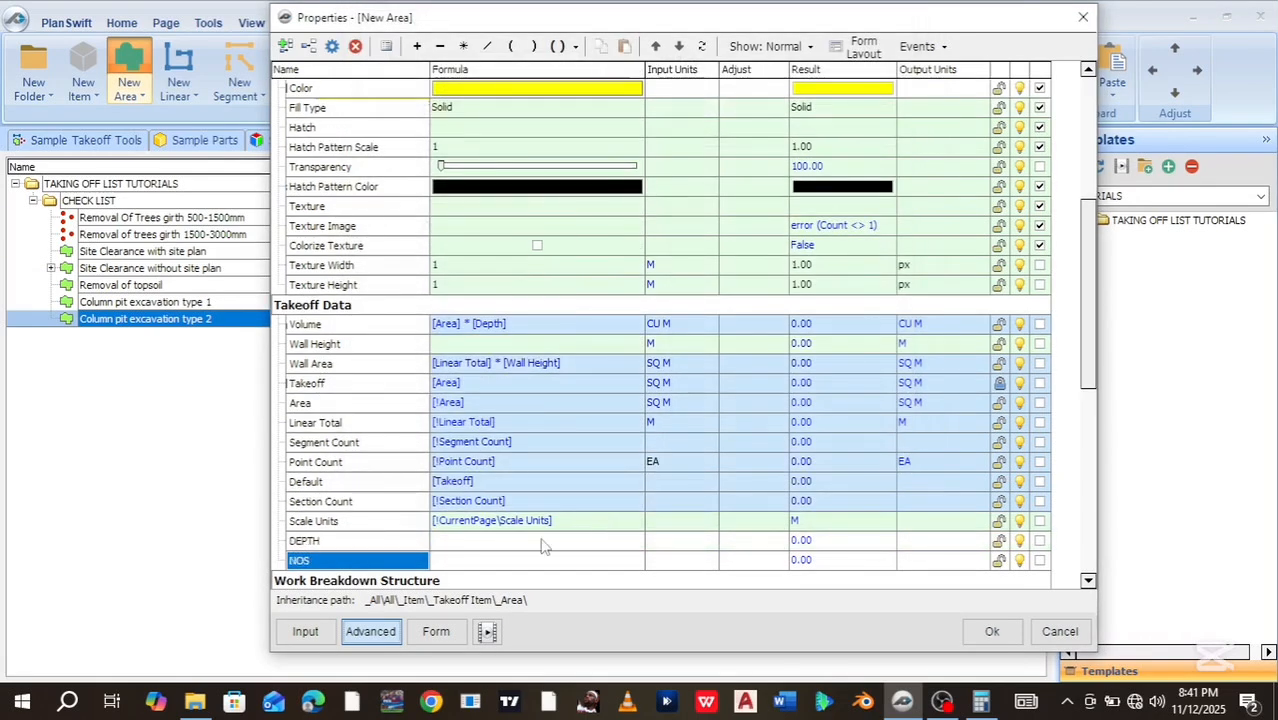
# Give DEPTH input units of M and NOS input units of EA, then switch back to the compact form
pyautogui.click(683, 546)
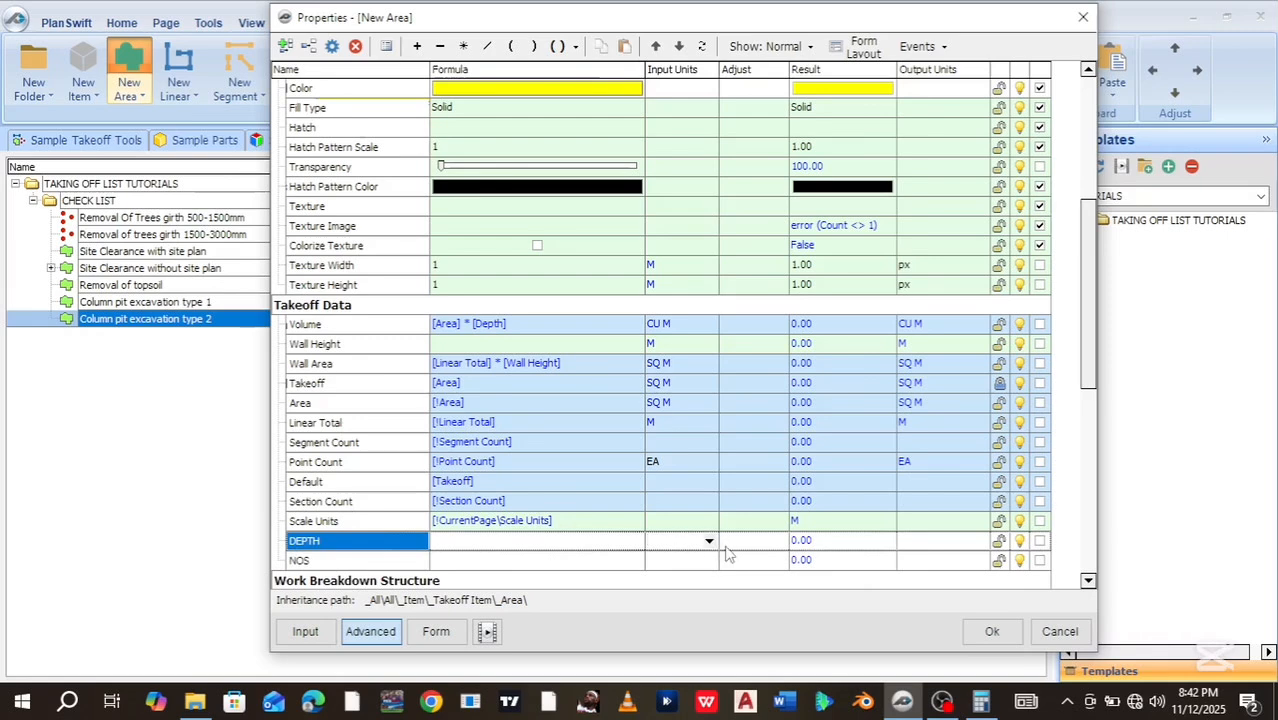
pyautogui.click(710, 542)
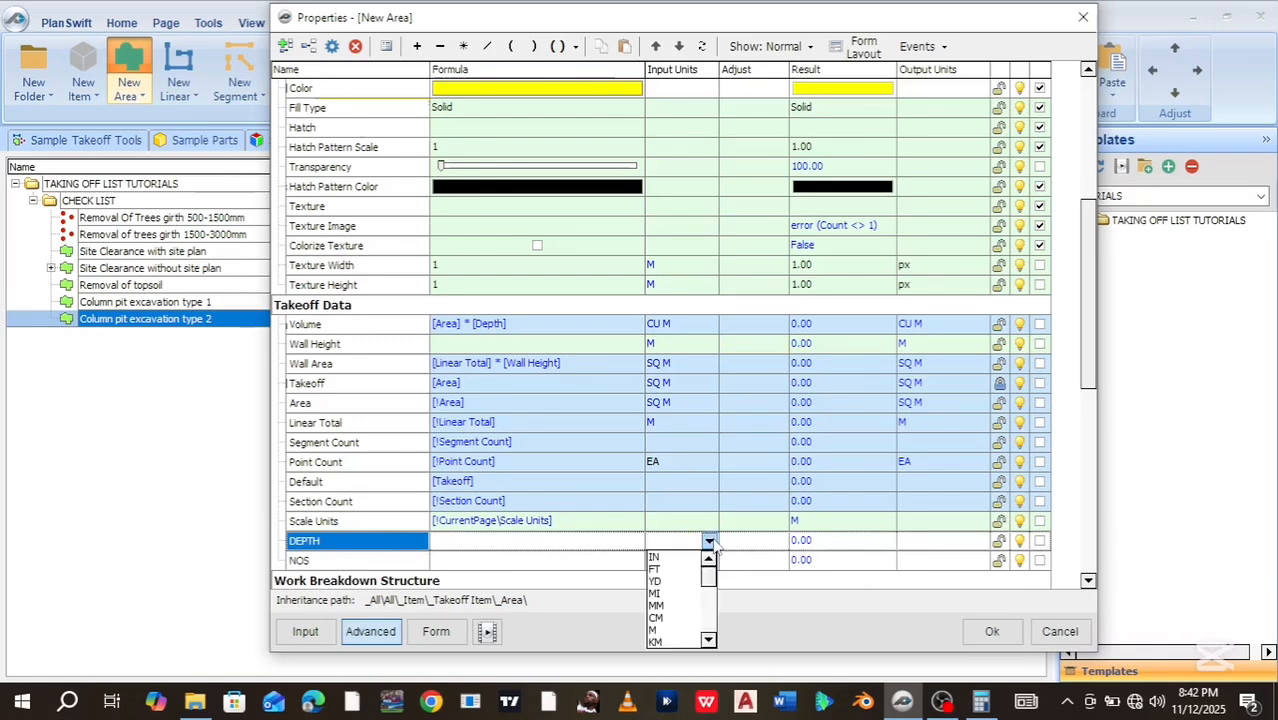
pyautogui.click(670, 629)
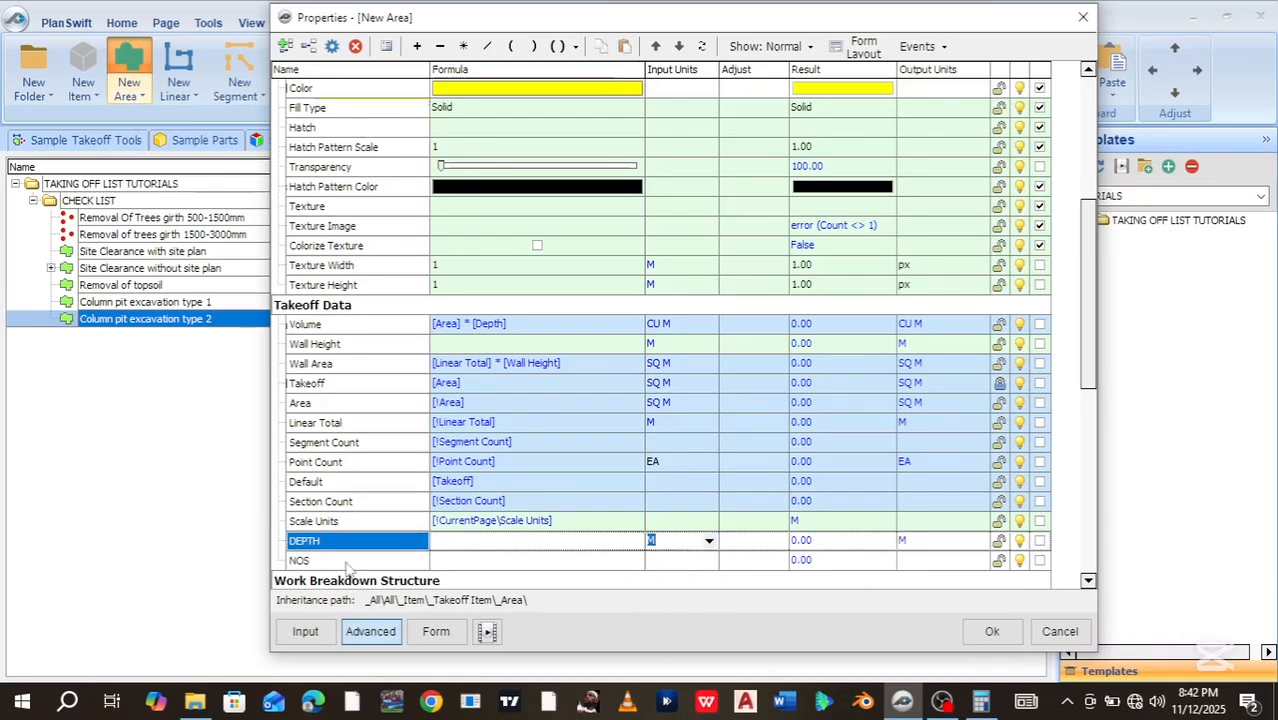
pyautogui.click(684, 561)
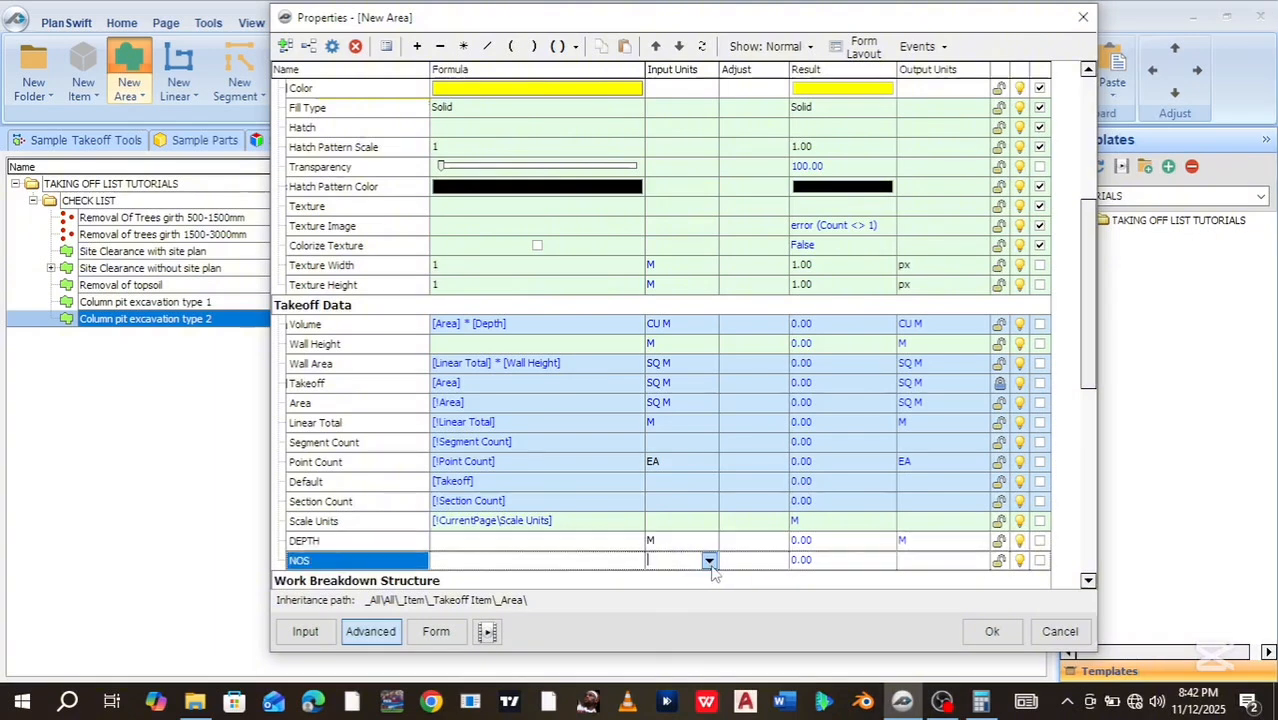
pyautogui.click(708, 561)
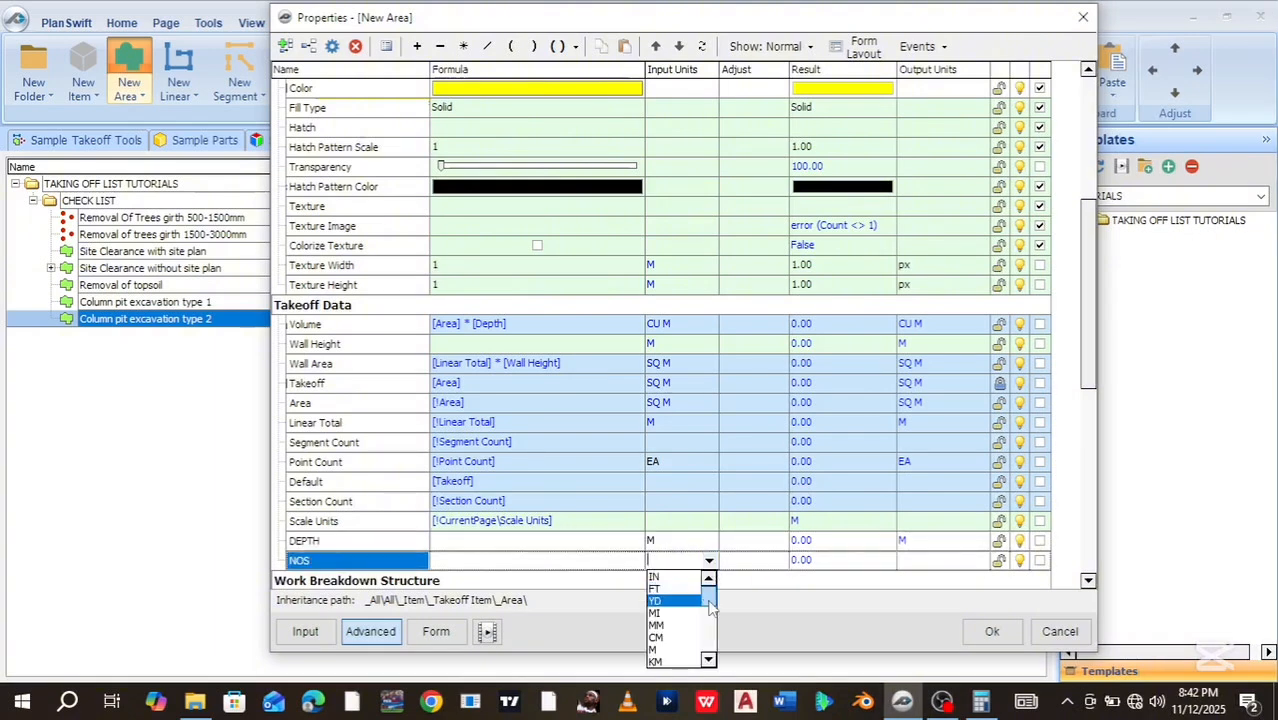
pyautogui.moveTo(709, 597)
pyautogui.mouseDown()
pyautogui.moveTo(705, 640)
pyautogui.moveTo(702, 619)
pyautogui.mouseUp()
pyautogui.click(655, 590)
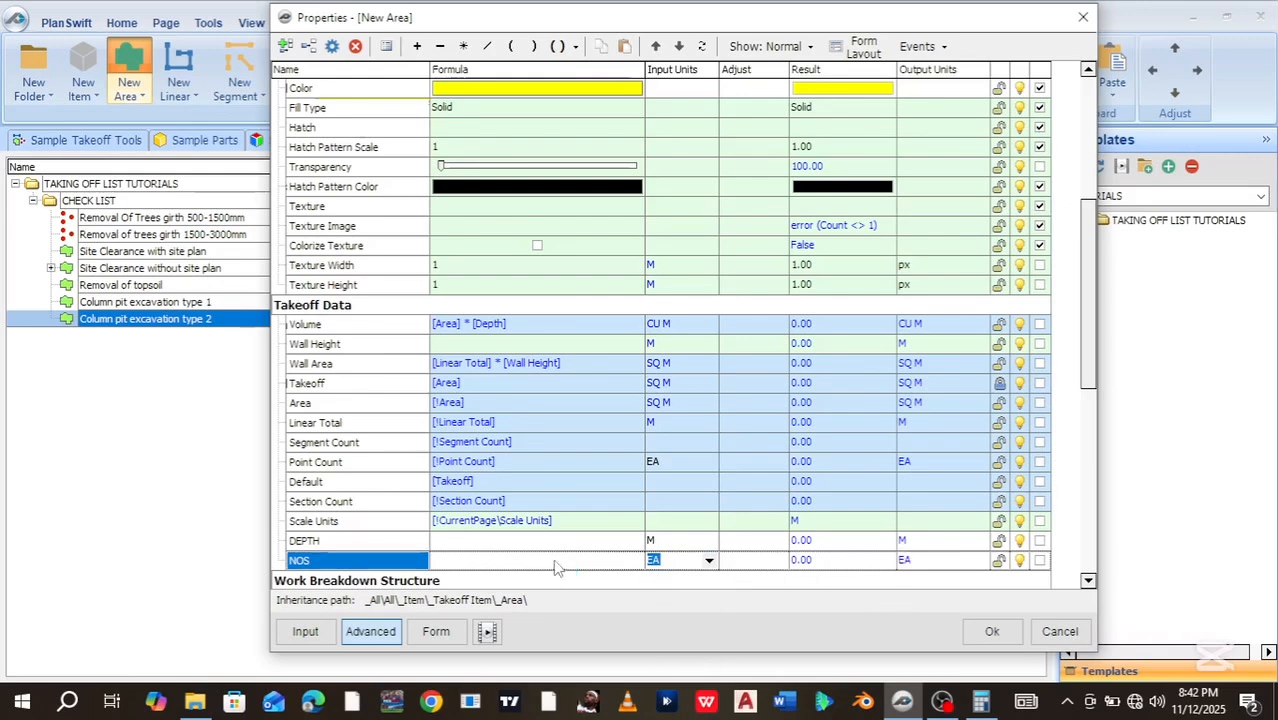
pyautogui.click(437, 632)
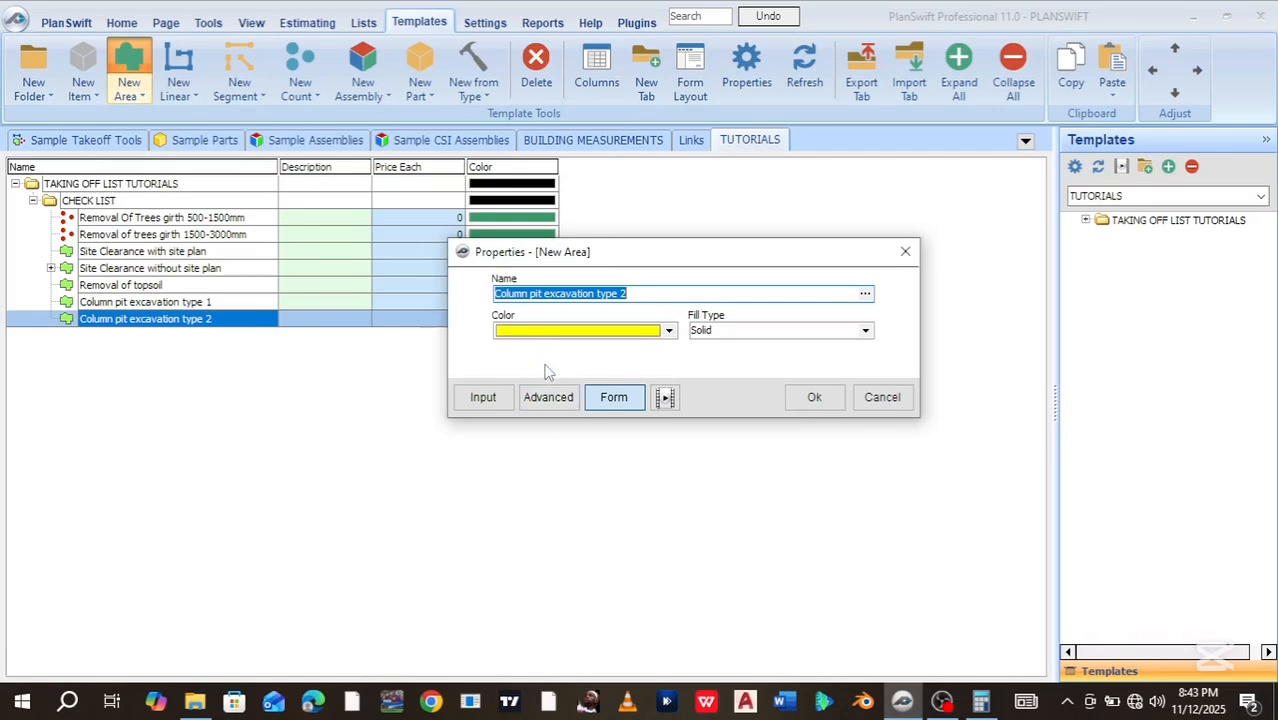
# Turn on show-on-form for DEPTH and NOS so both appear on the compact properties form
pyautogui.click(553, 397)
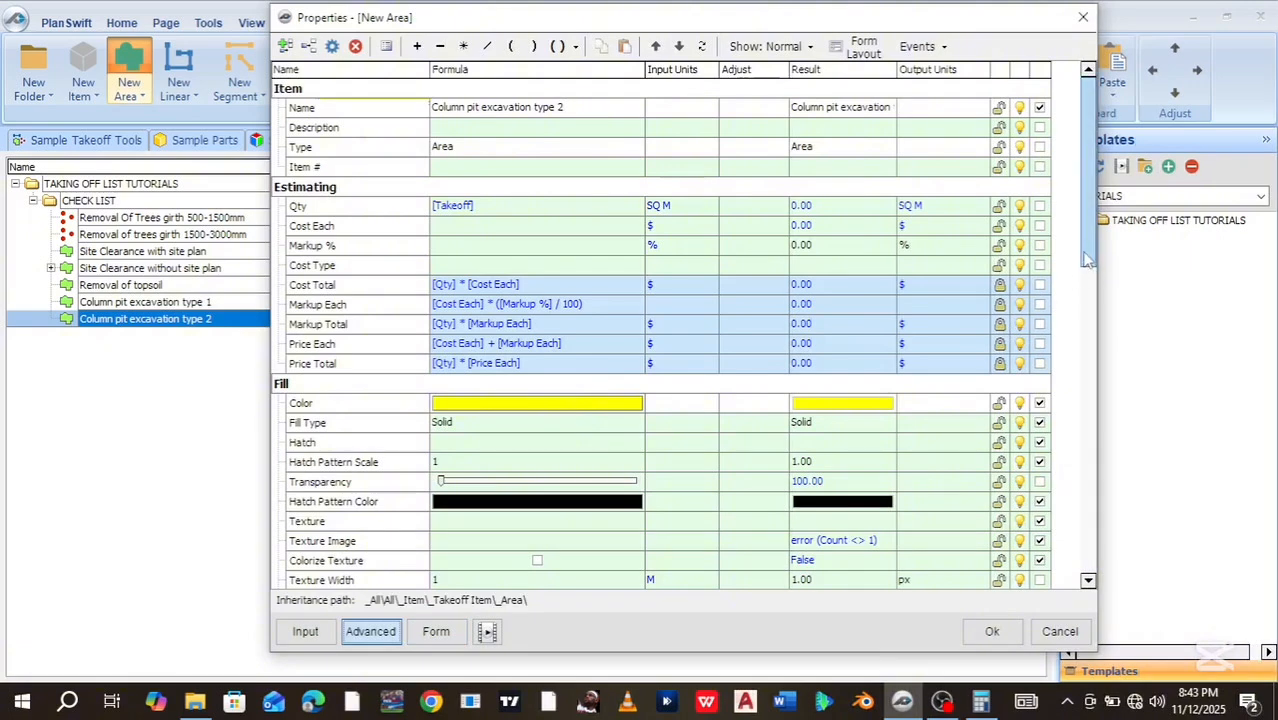
pyautogui.moveTo(1088, 257); pyautogui.dragTo(912, 420)
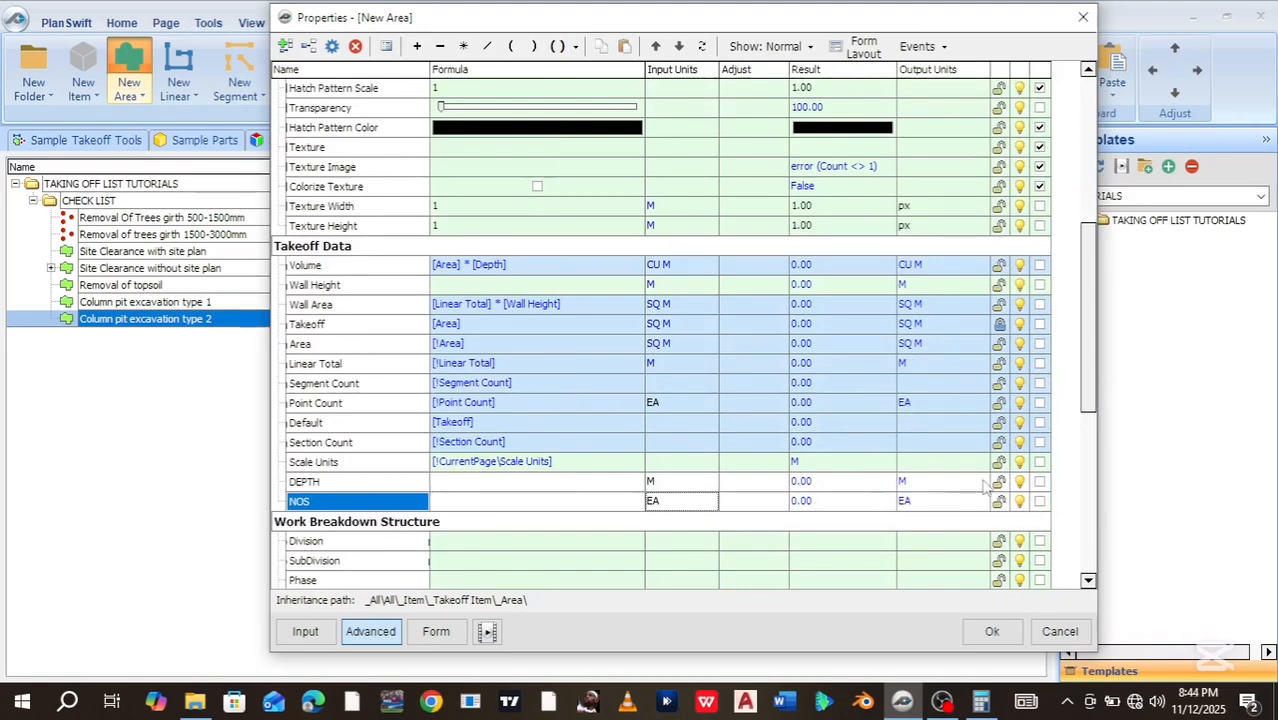
pyautogui.click(1040, 482)
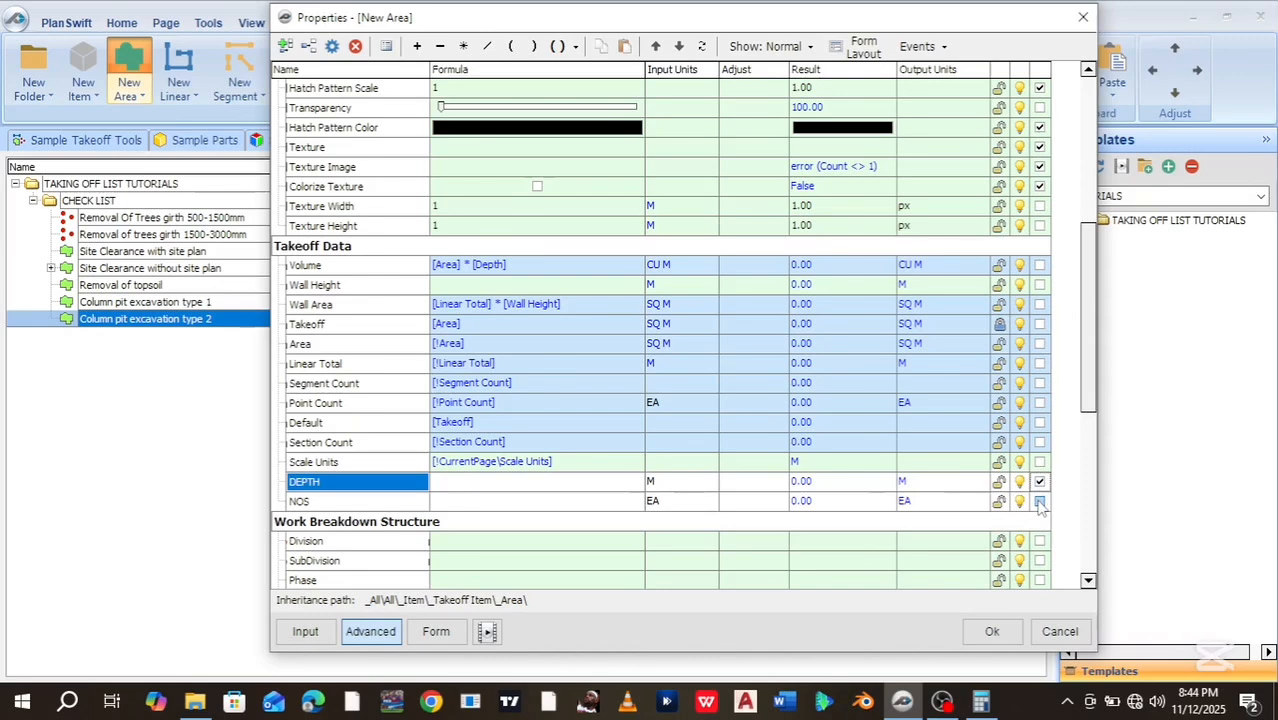
pyautogui.click(1040, 502)
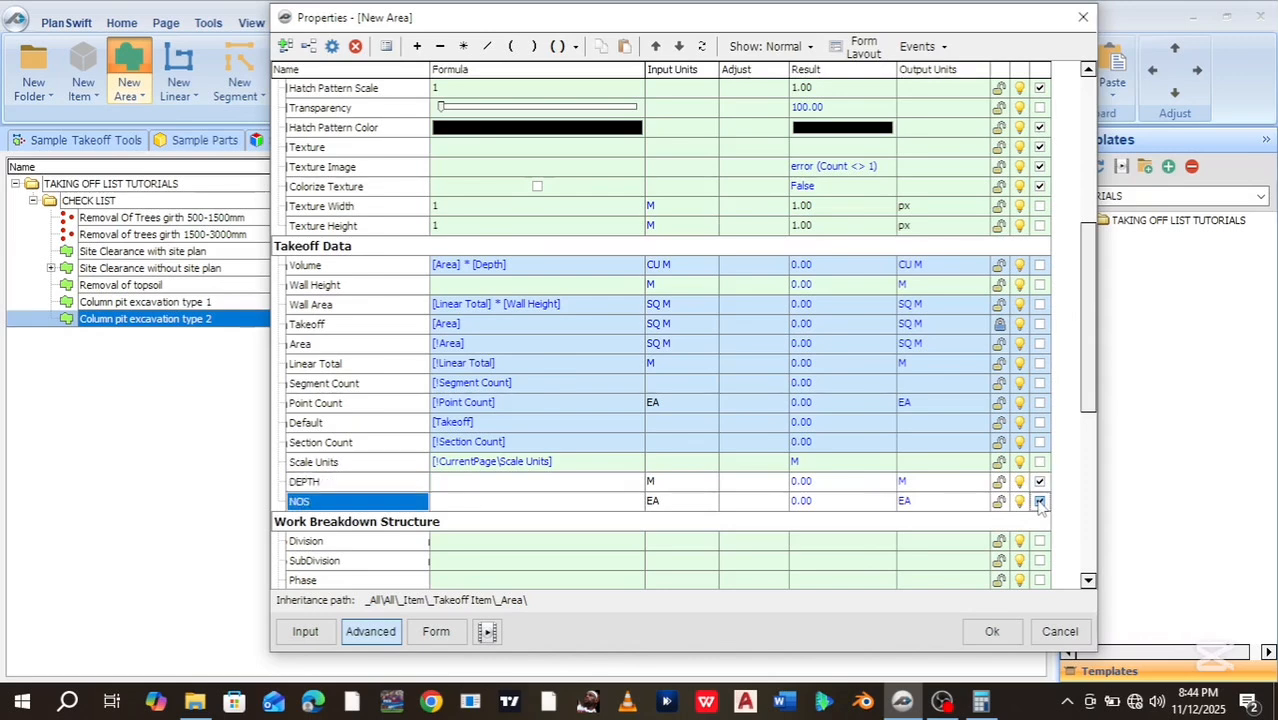
pyautogui.click(457, 638)
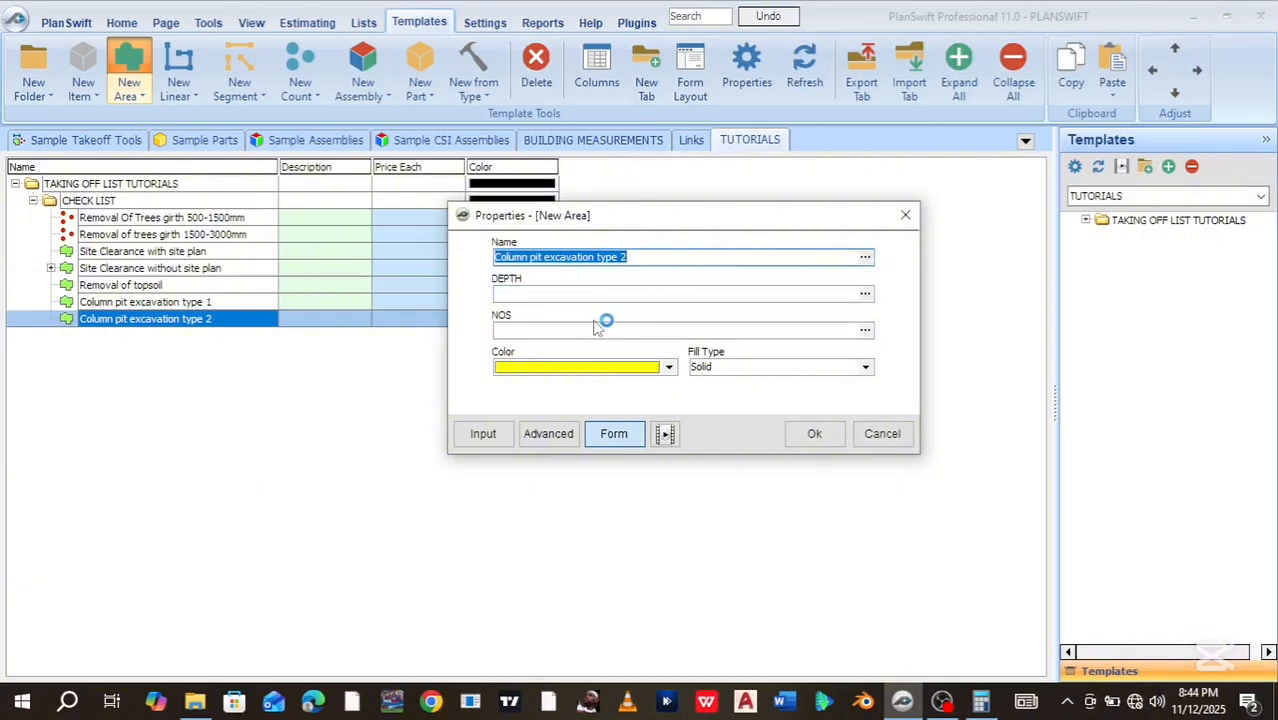
# Expand Column pit excavation type 2's properties back to the full advanced grid
pyautogui.click(548, 433)
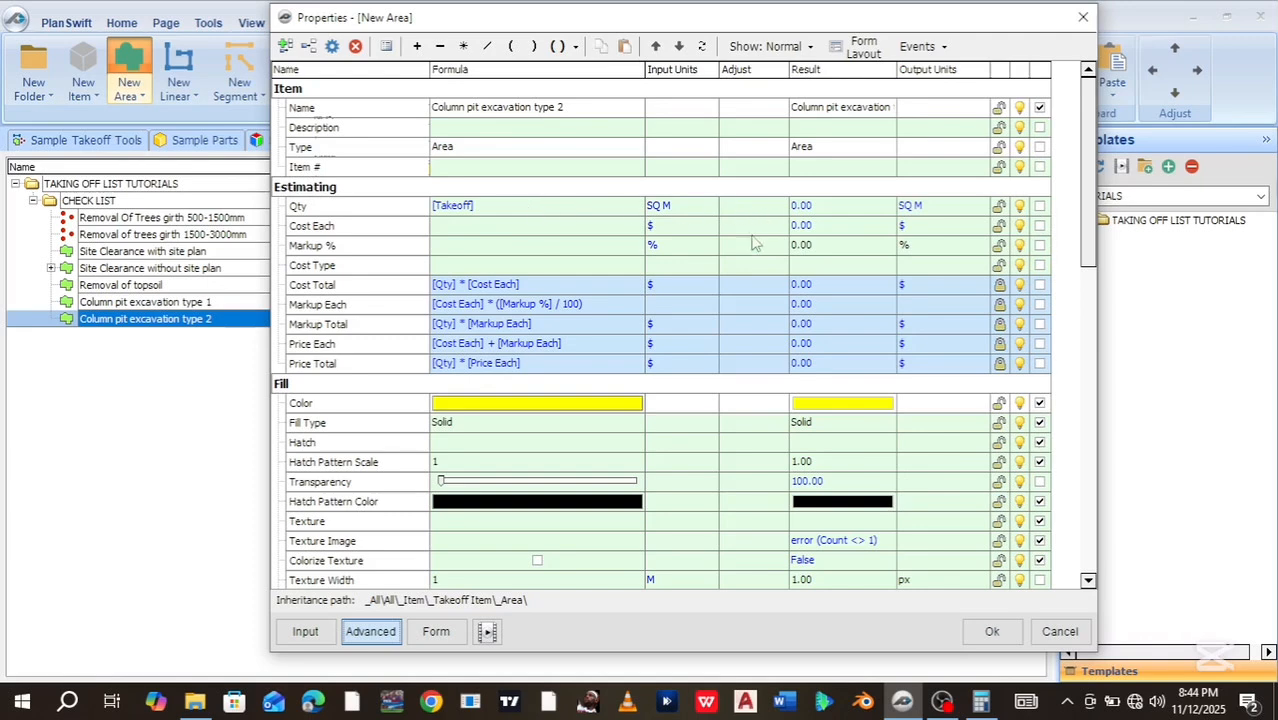
# Build the Qty formula as [Takeoff] * [DEPTH] * [NOS]
pyautogui.moveTo(1088, 228); pyautogui.dragTo(1076, 363)
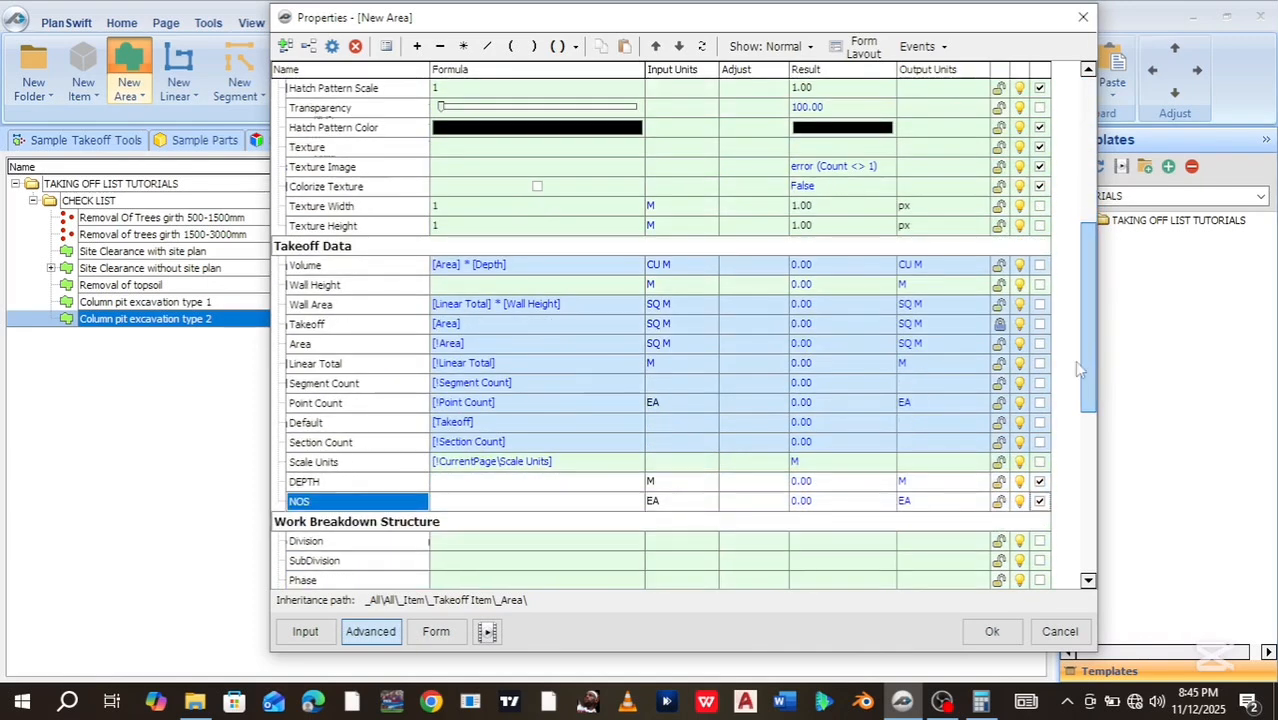
pyautogui.click(315, 483)
pyautogui.moveTo(318, 487)
pyautogui.mouseDown()
pyautogui.moveTo(431, 196)
pyautogui.moveTo(404, 345)
pyautogui.moveTo(456, 96)
pyautogui.moveTo(470, 86)
pyautogui.moveTo(448, 114)
pyautogui.moveTo(350, 150)
pyautogui.moveTo(310, 120)
pyautogui.moveTo(326, 120)
pyautogui.moveTo(306, 126)
pyautogui.moveTo(504, 128)
pyautogui.mouseUp()
pyautogui.scroll(-1, 479, 134)
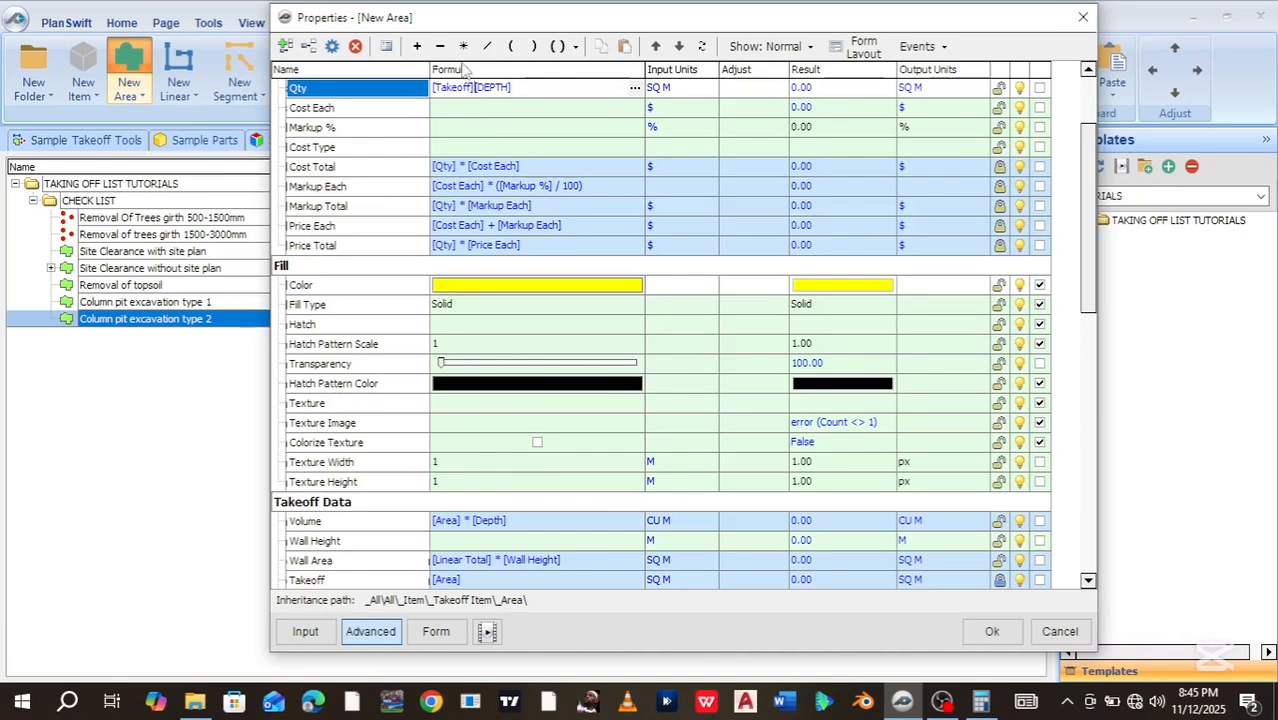
pyautogui.click(463, 47)
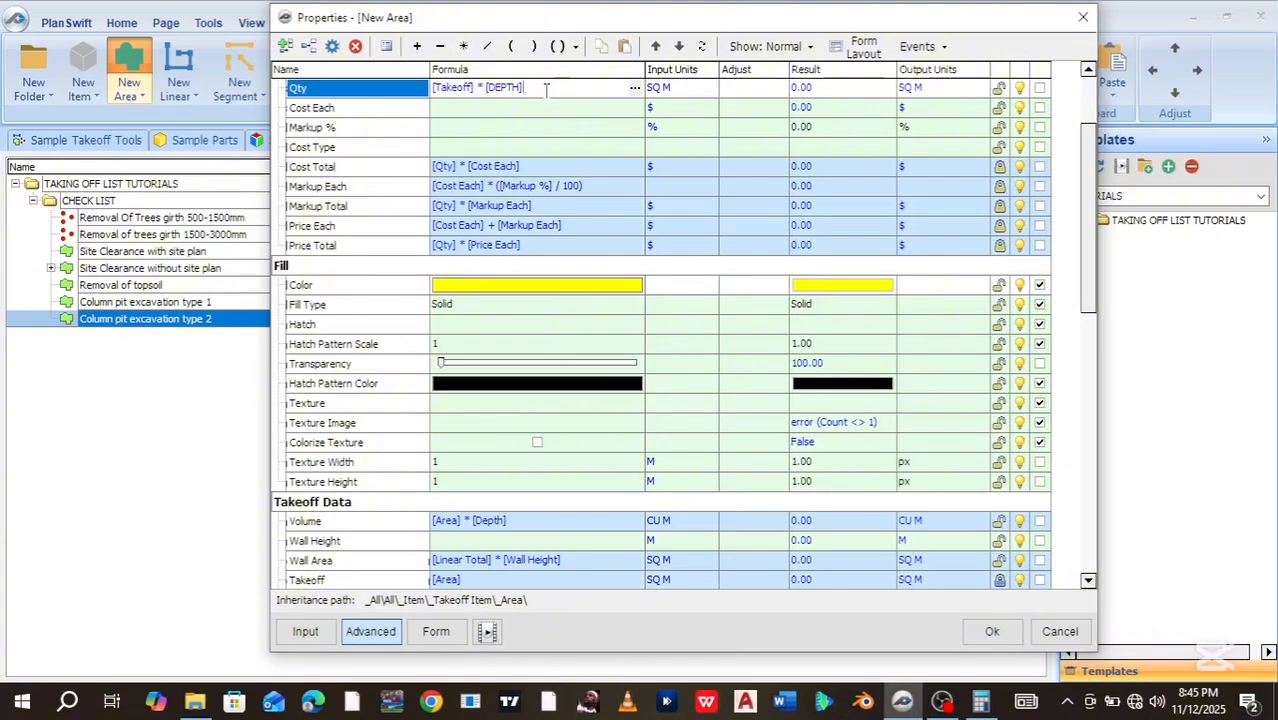
pyautogui.click(463, 47)
pyautogui.moveTo(1088, 287); pyautogui.dragTo(1080, 387)
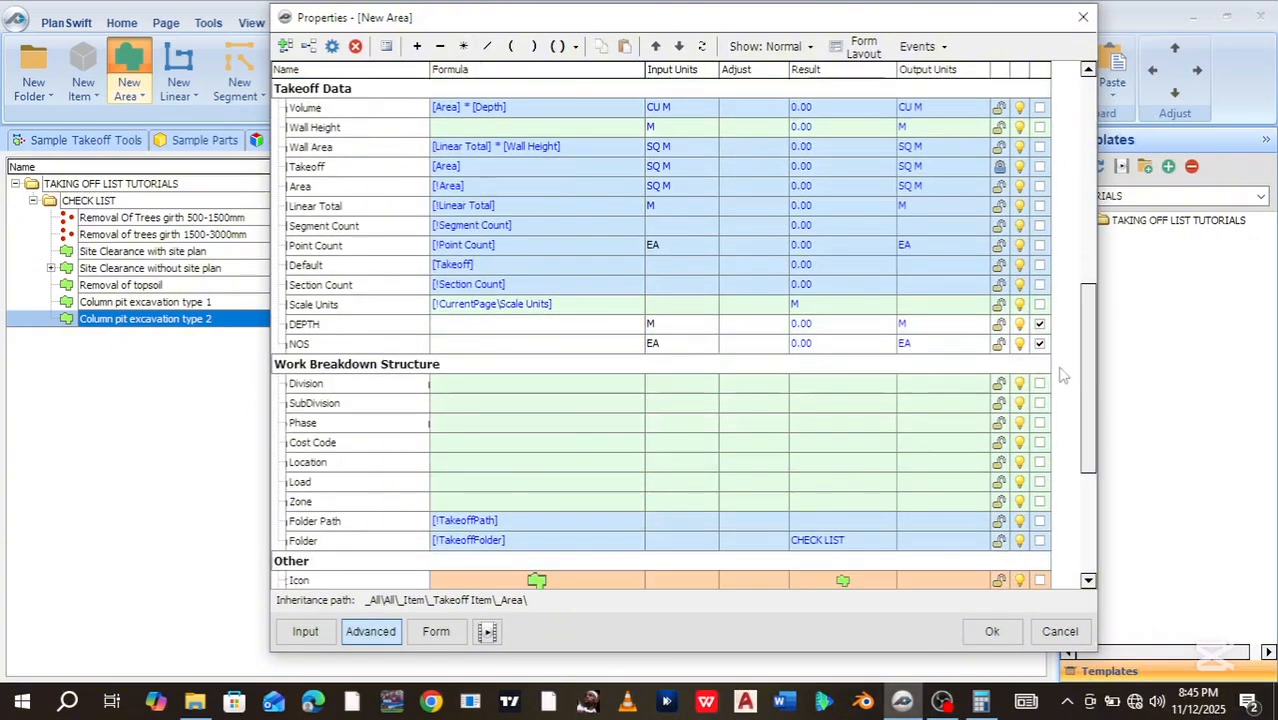
pyautogui.click(316, 344)
pyautogui.moveTo(315, 340); pyautogui.dragTo(557, 135)
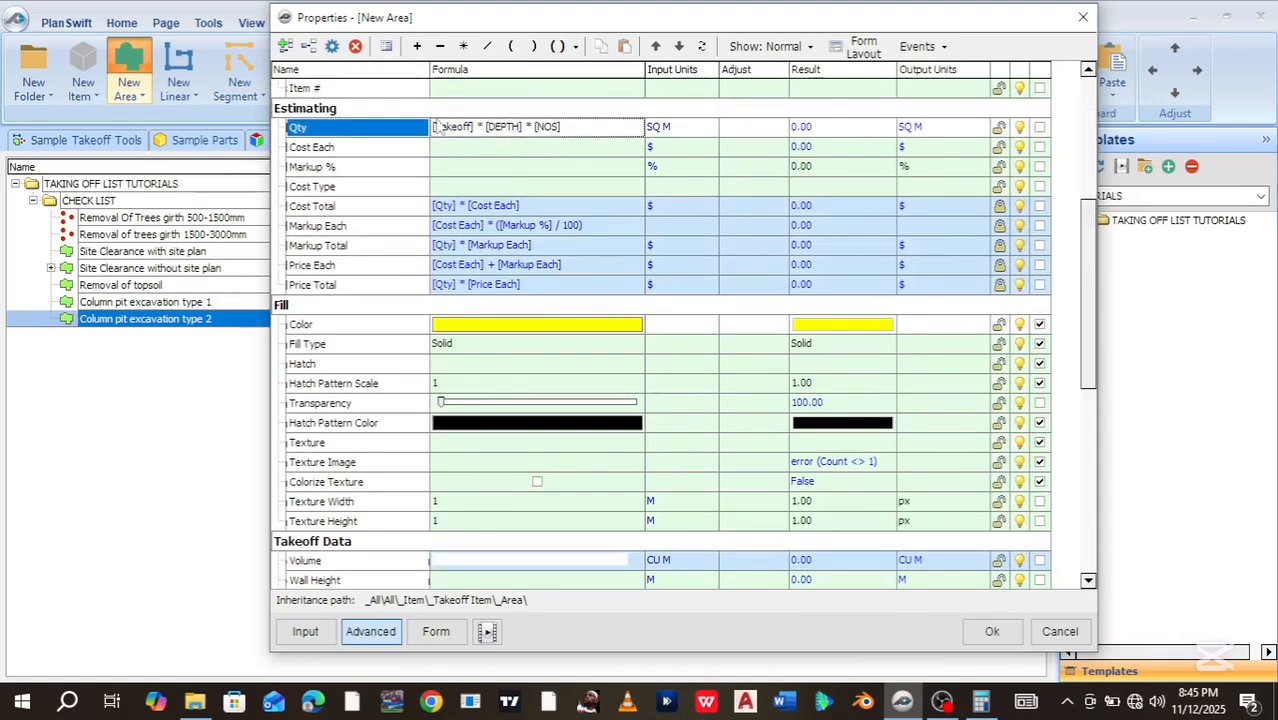
pyautogui.scroll(-1, 500, 110)
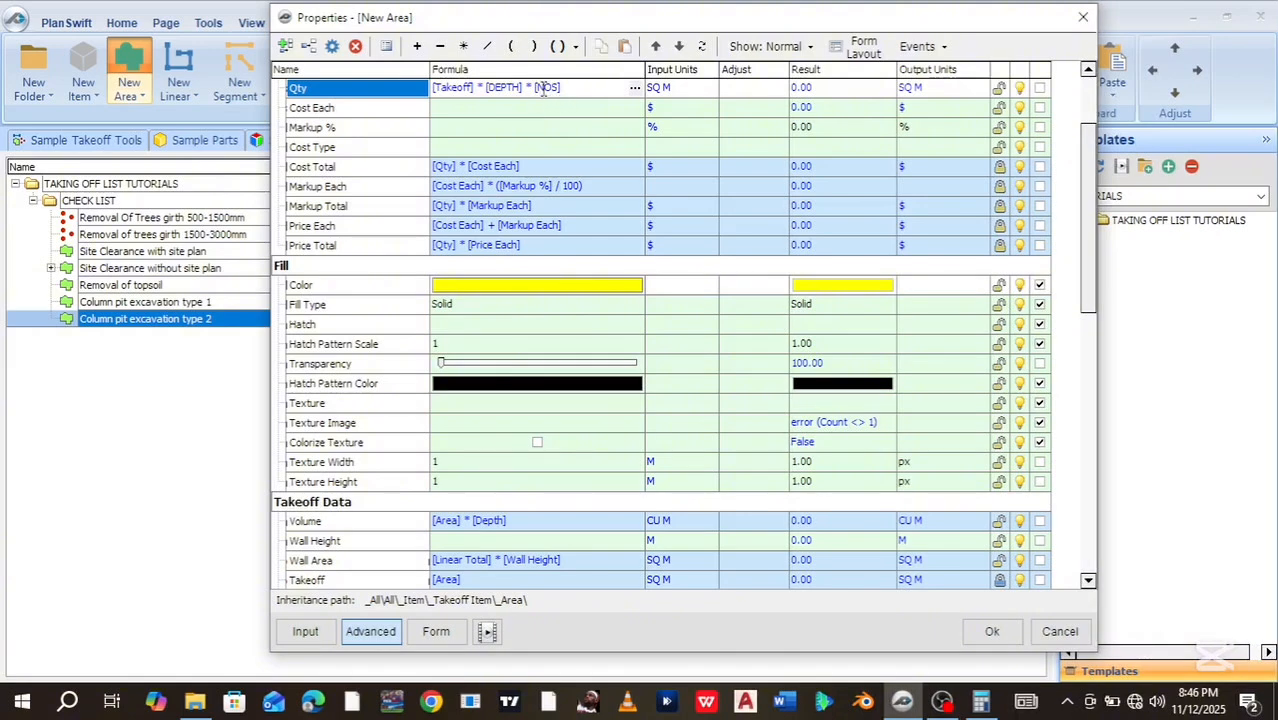
# Change the Qty input units to CU M and save the item's properties
pyautogui.click(684, 92)
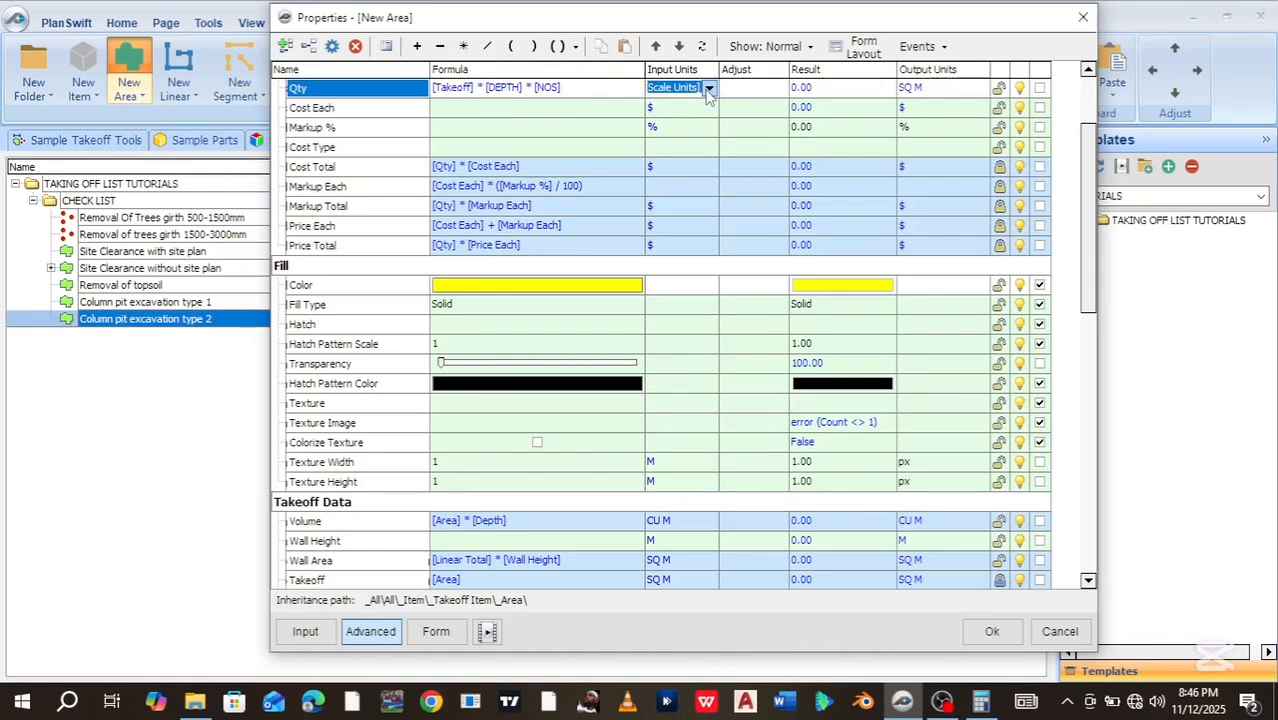
pyautogui.click(708, 88)
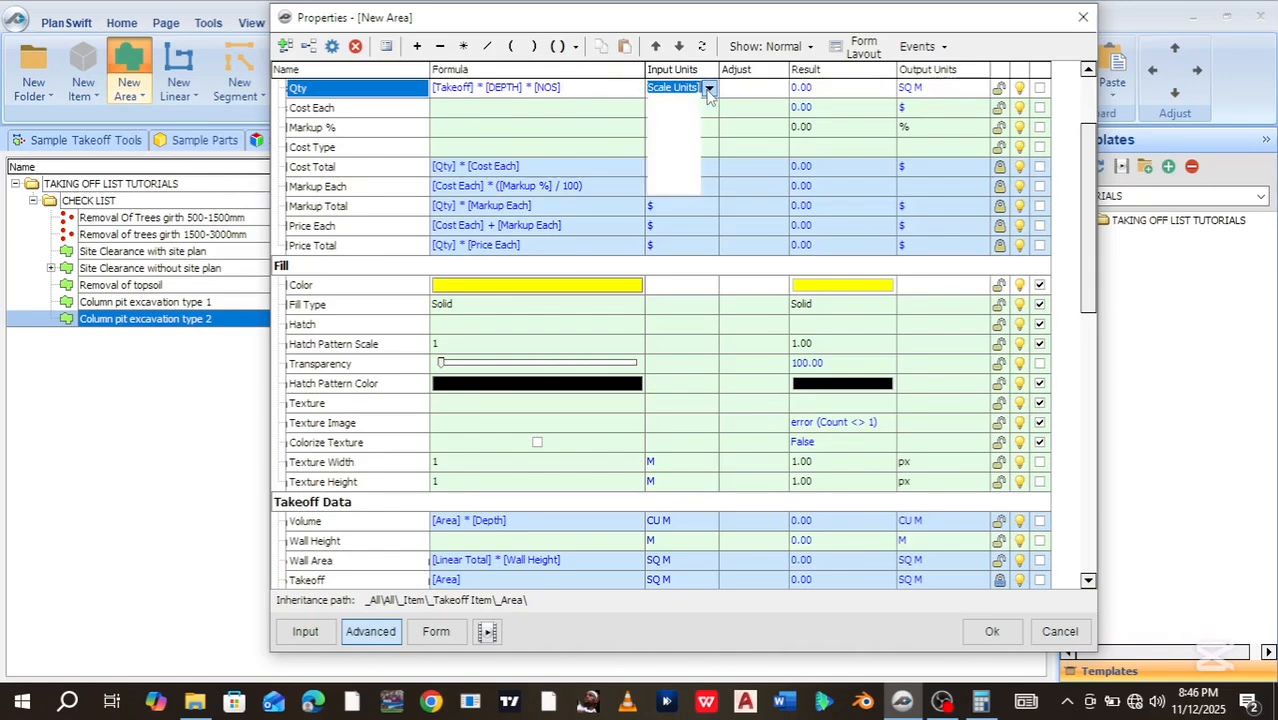
pyautogui.click(708, 190)
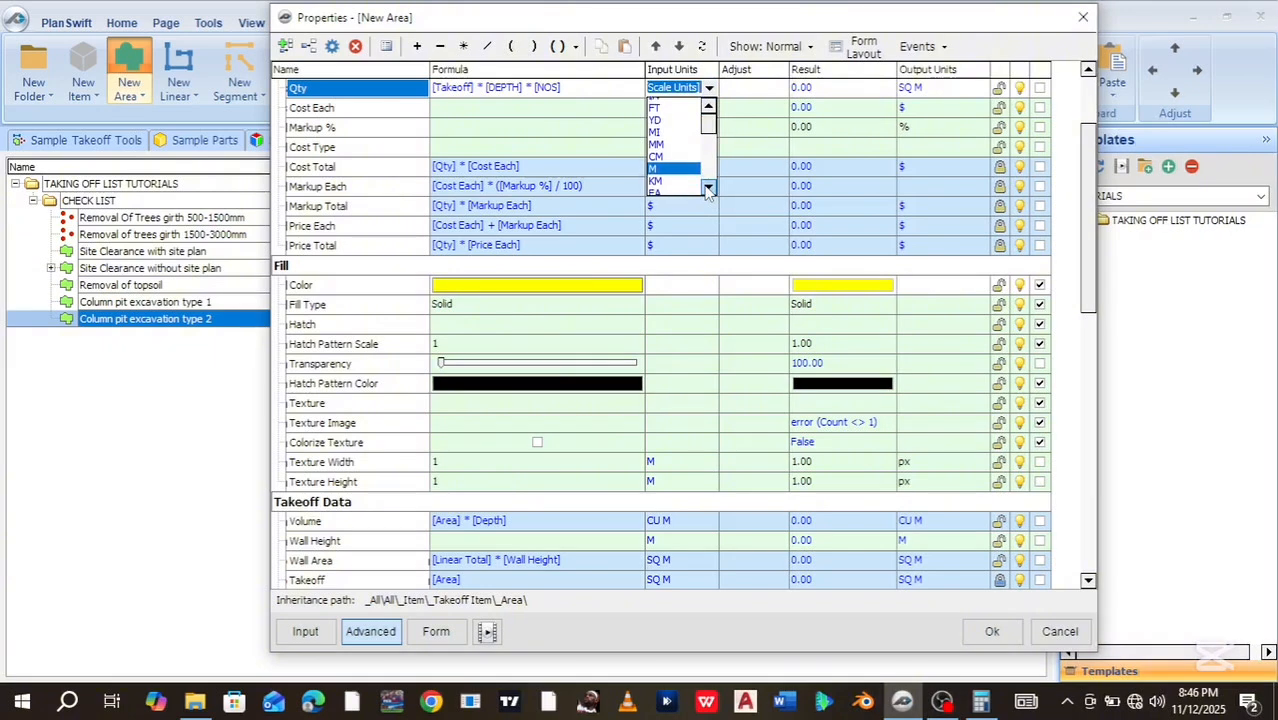
pyautogui.click(708, 190)
pyautogui.click(708, 190)
pyautogui.click(708, 190)
pyautogui.click(706, 187)
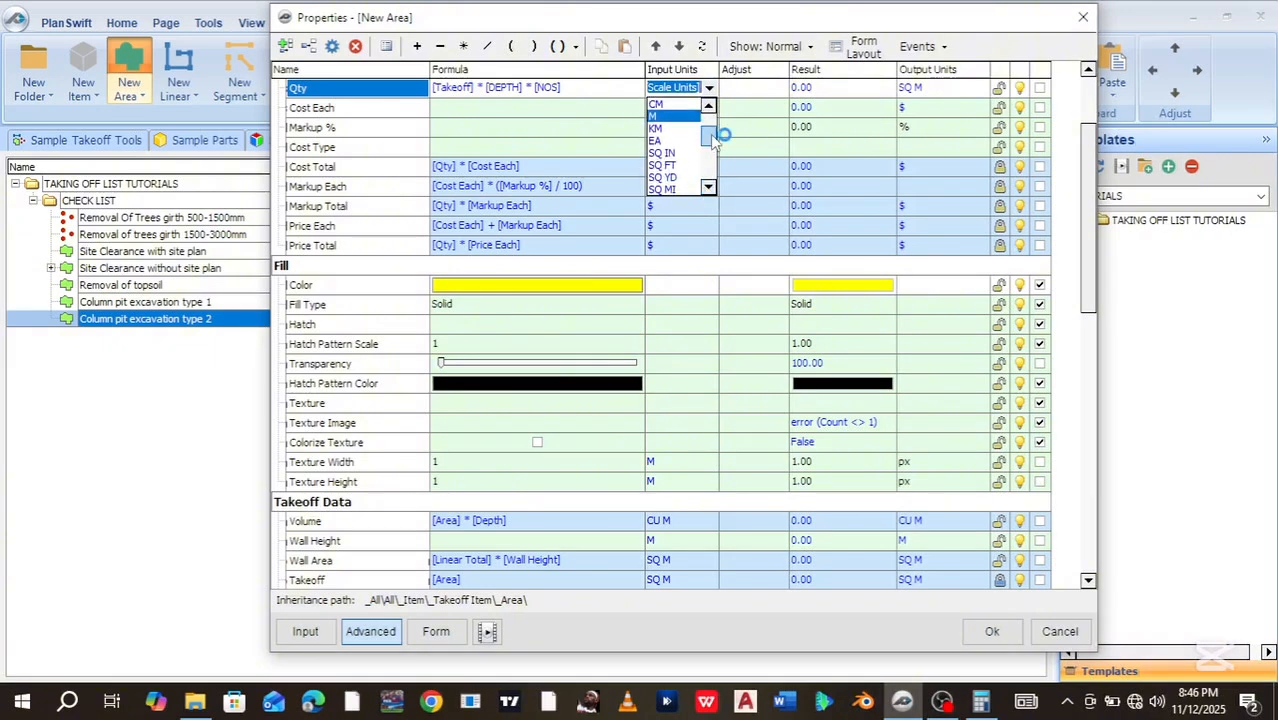
pyautogui.moveTo(706, 138); pyautogui.dragTo(706, 170)
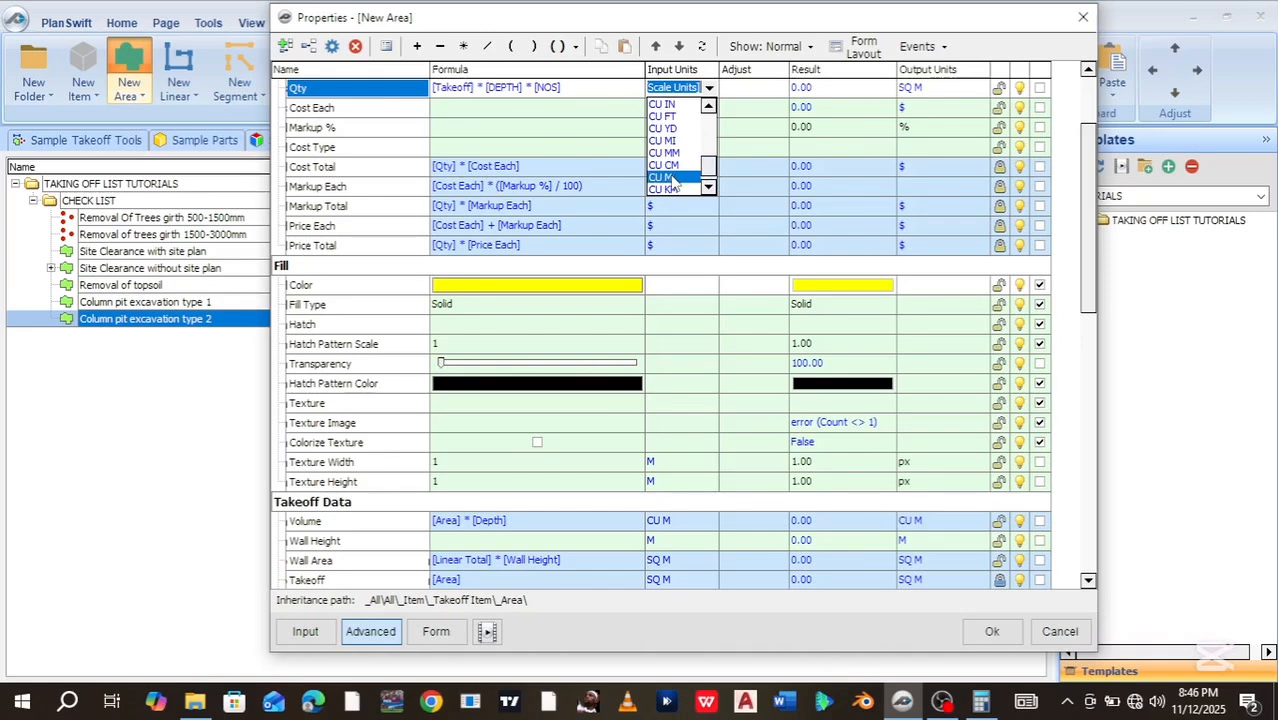
pyautogui.click(683, 178)
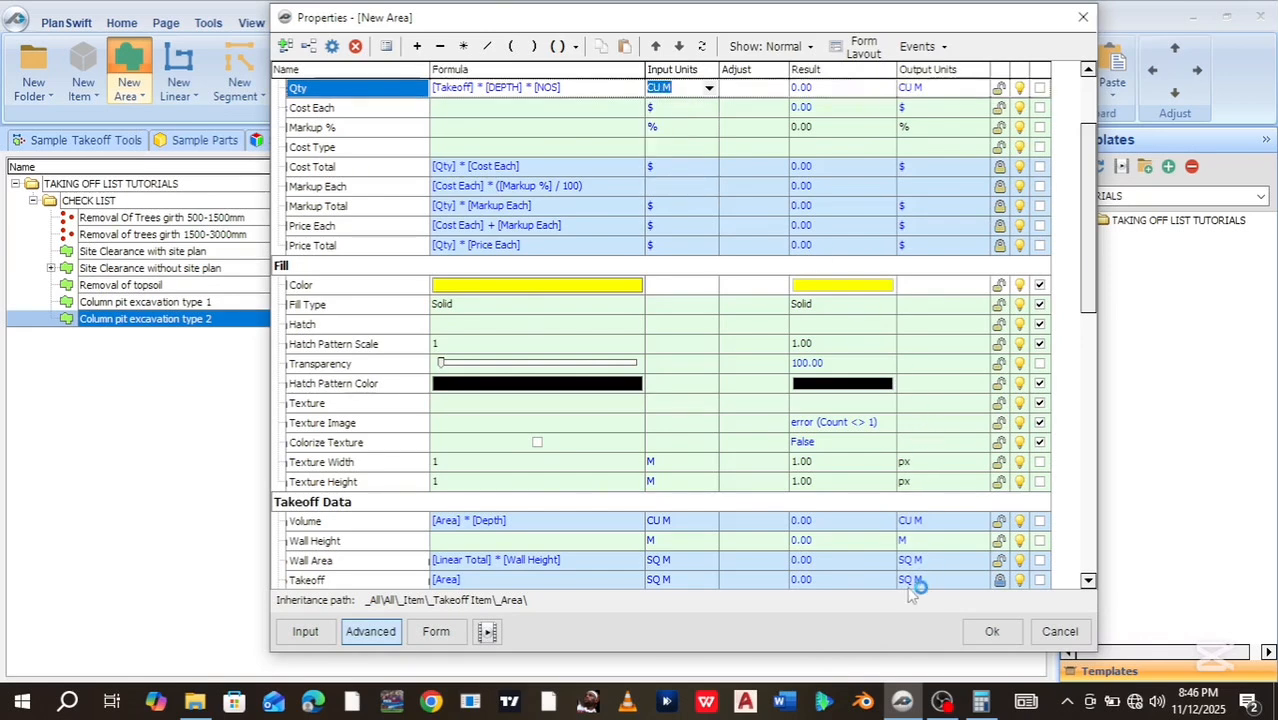
pyautogui.click(977, 634)
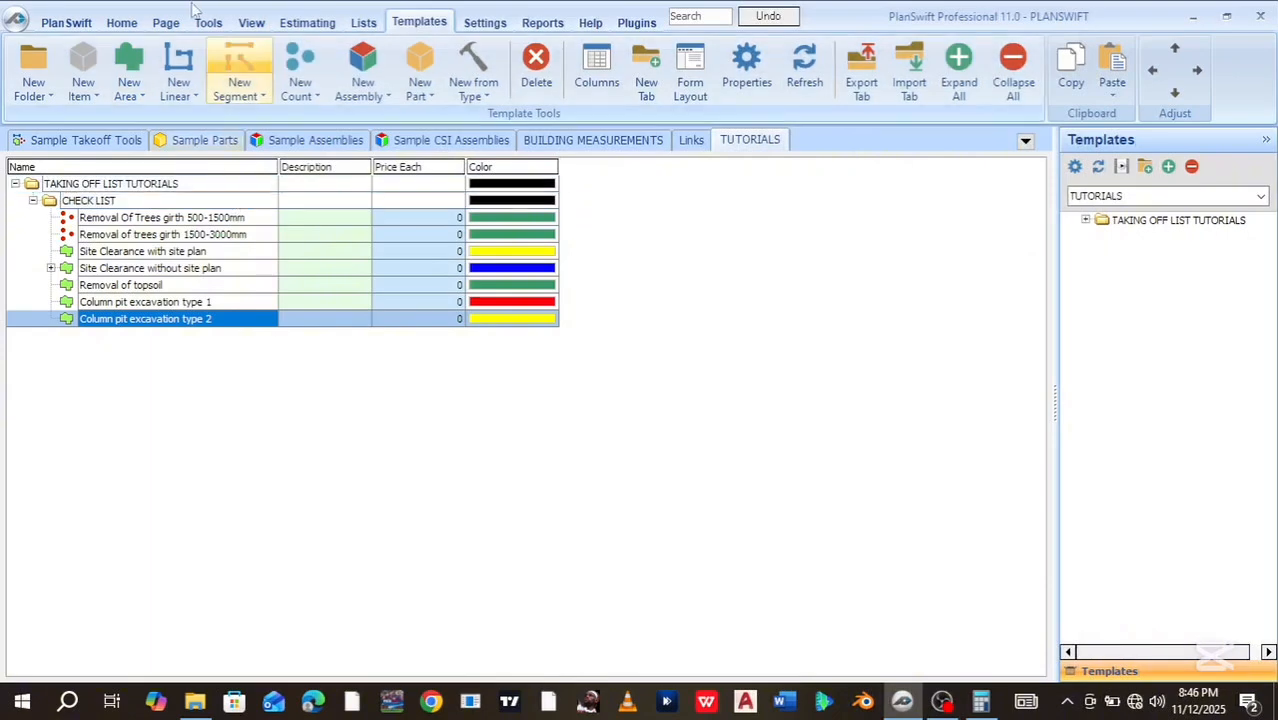
# Return to the plan view showing the Foundation Layout pit takeoff totalling 36.8 CU M
pyautogui.click(122, 25)
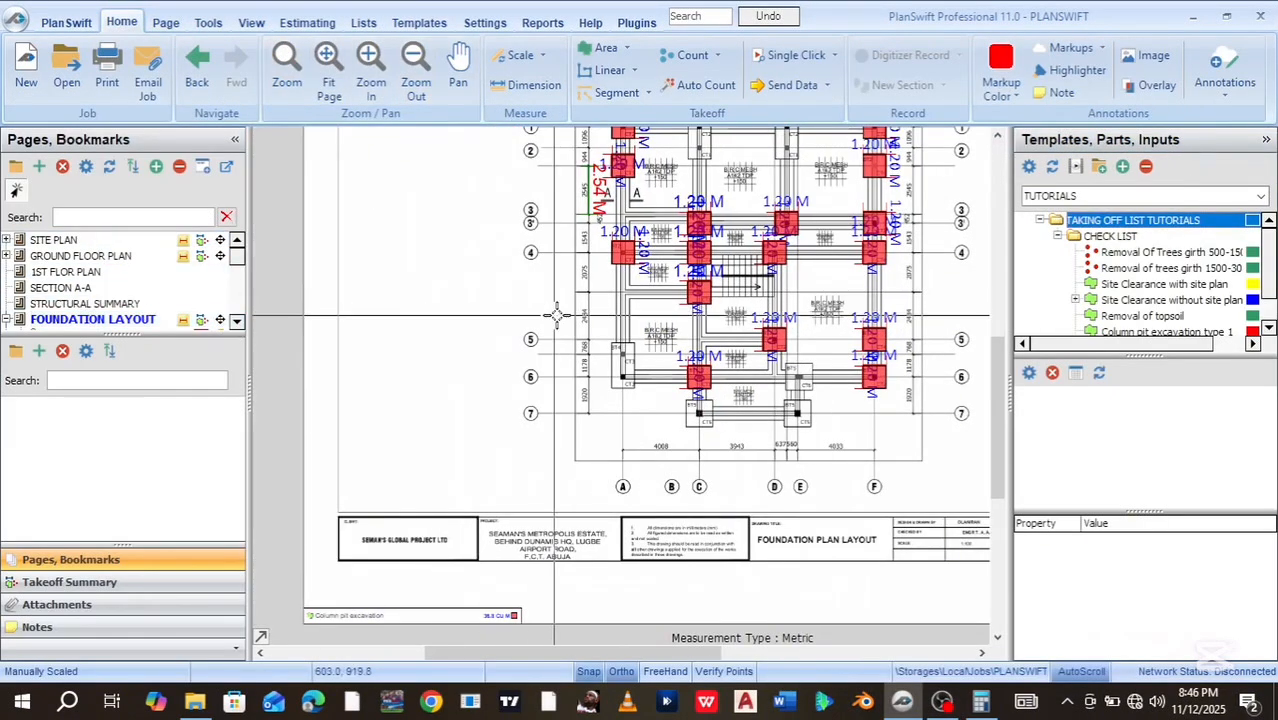
pyautogui.moveTo(998, 388); pyautogui.dragTo(997, 367)
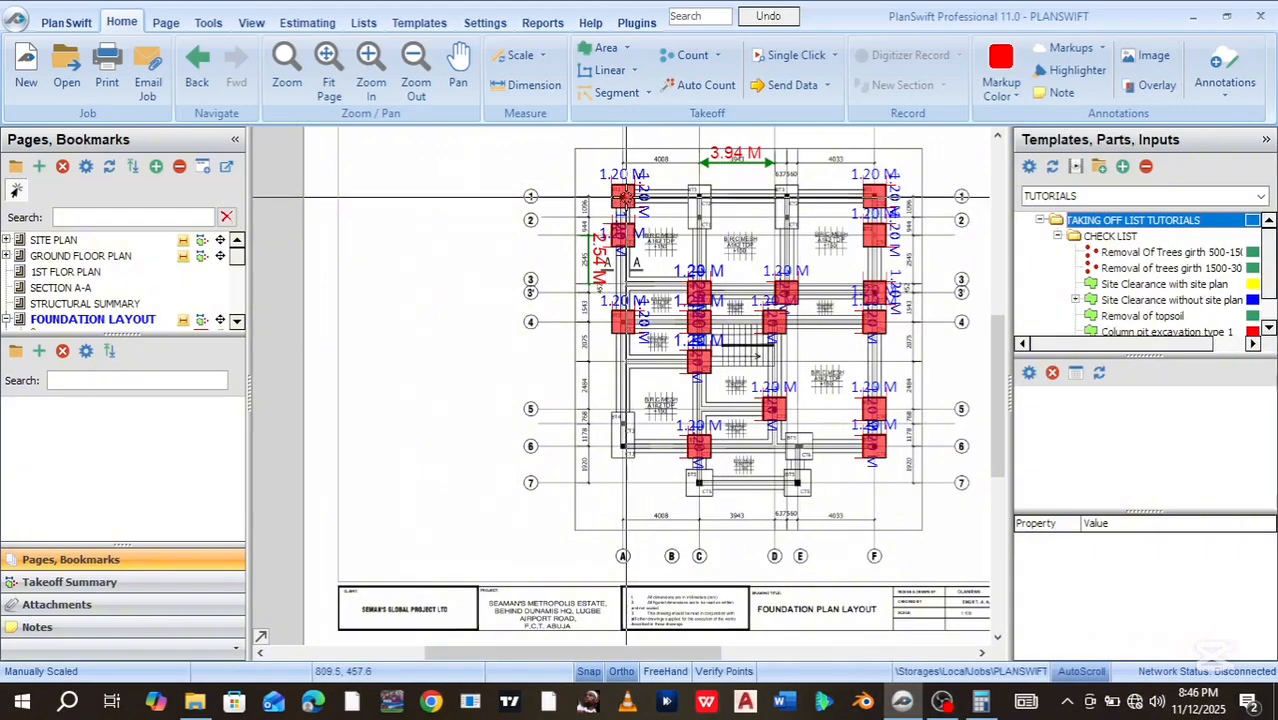
pyautogui.moveTo(623, 193)
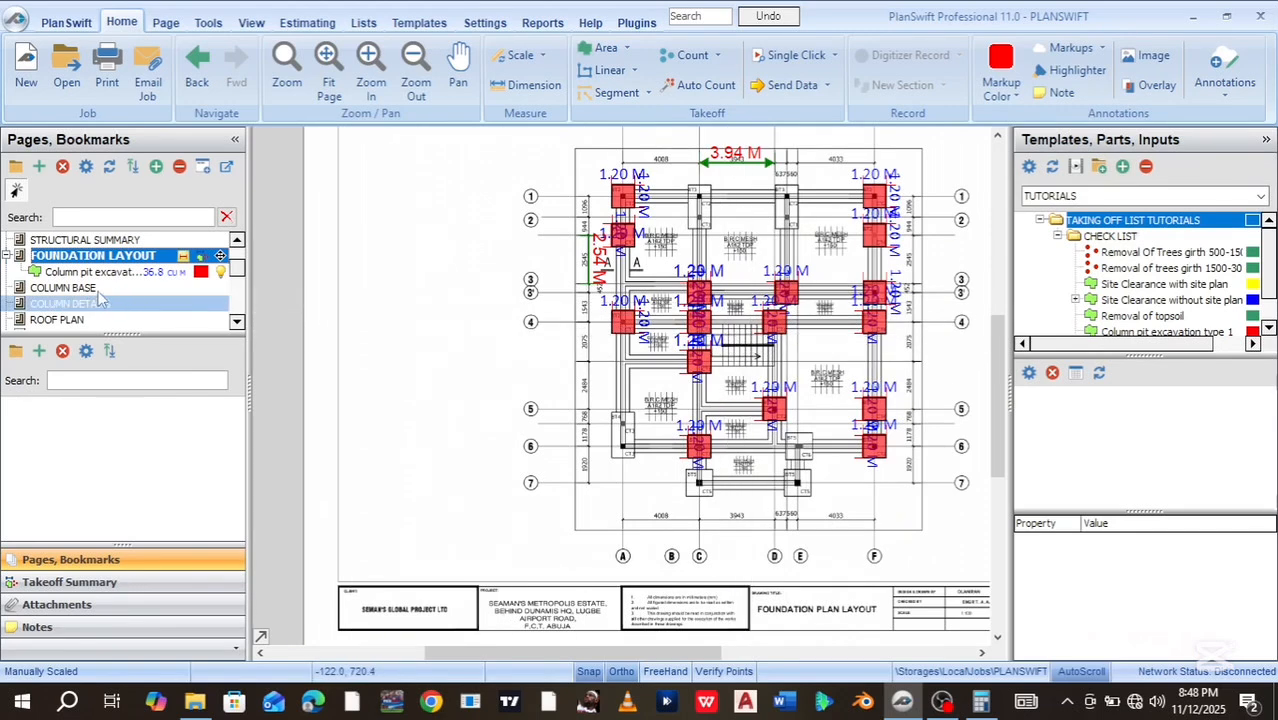
# Open the COLUMN BASE page and start a Column pit excavation type 2 takeoff there
pyautogui.click(90, 288)
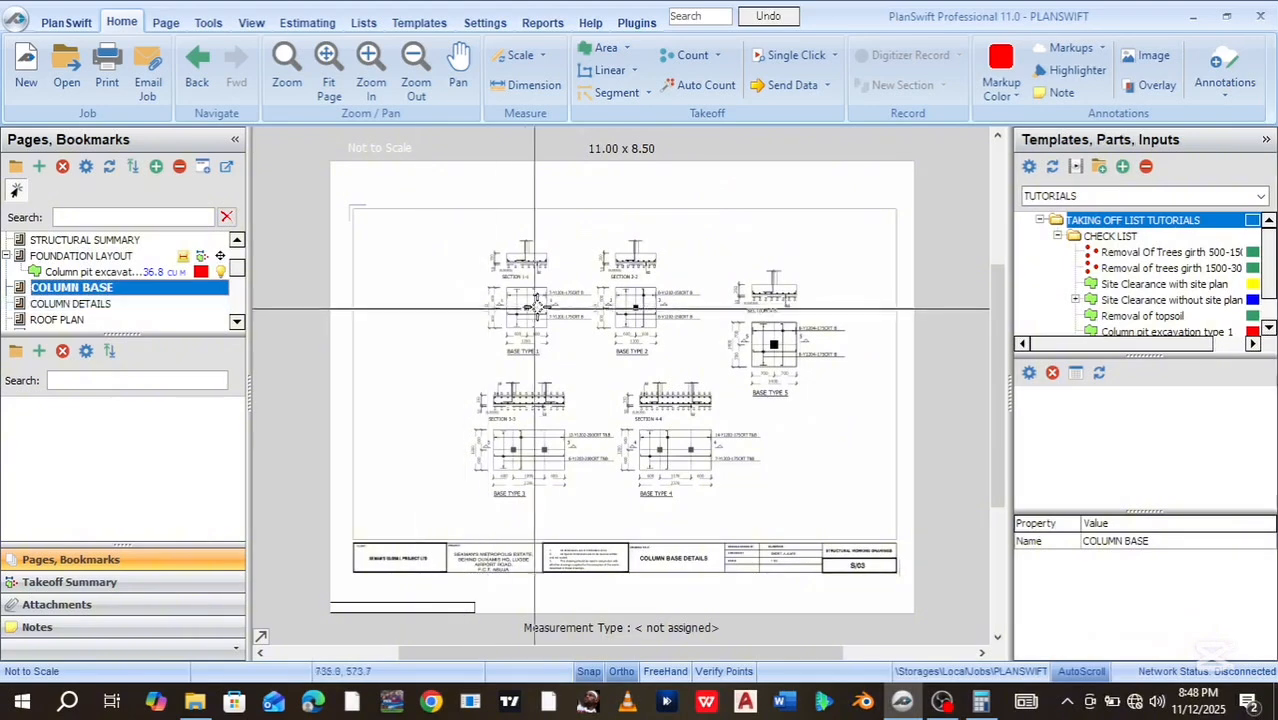
pyautogui.scroll(5, 537, 305)
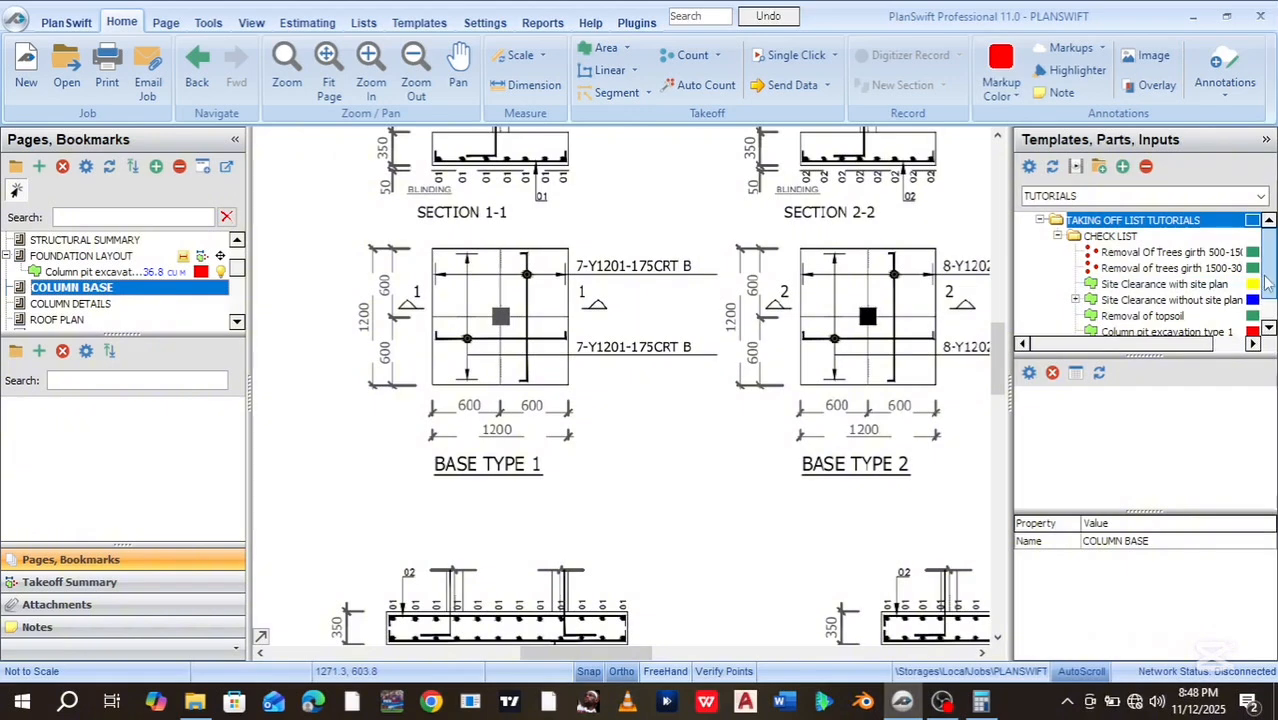
pyautogui.scroll(-2, 1266, 284)
pyautogui.click(1143, 316)
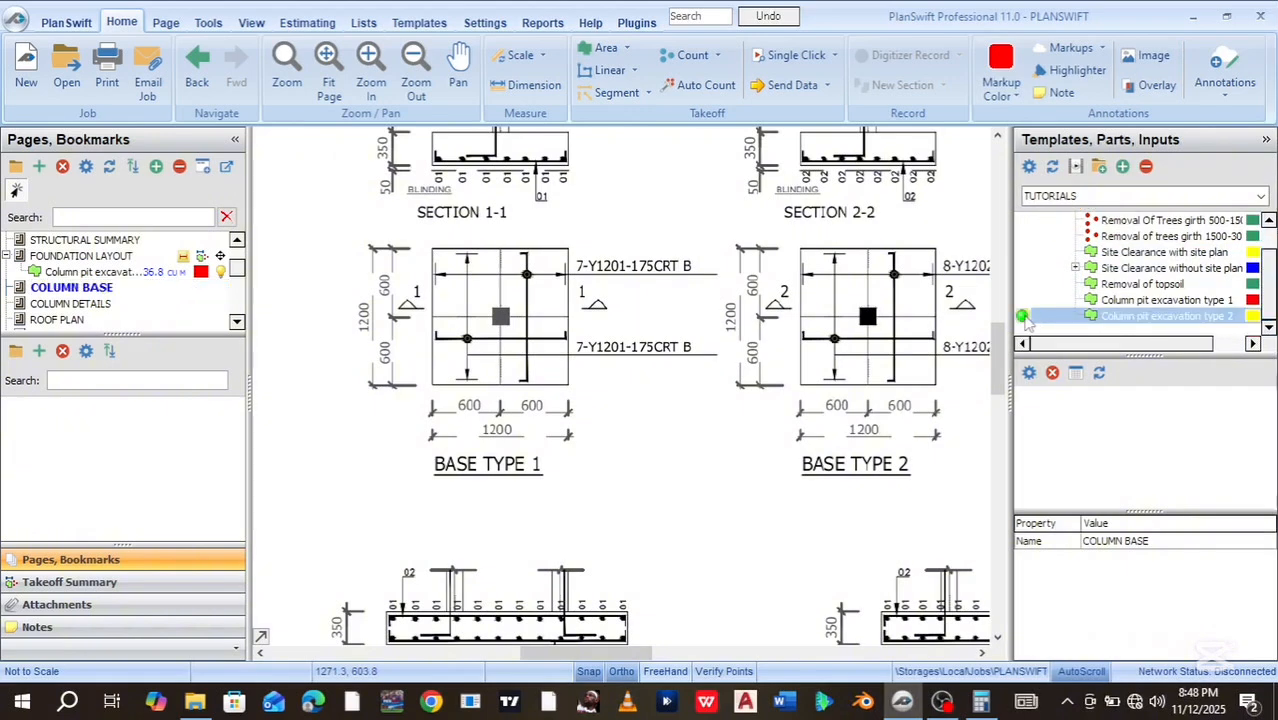
pyautogui.click(872, 328)
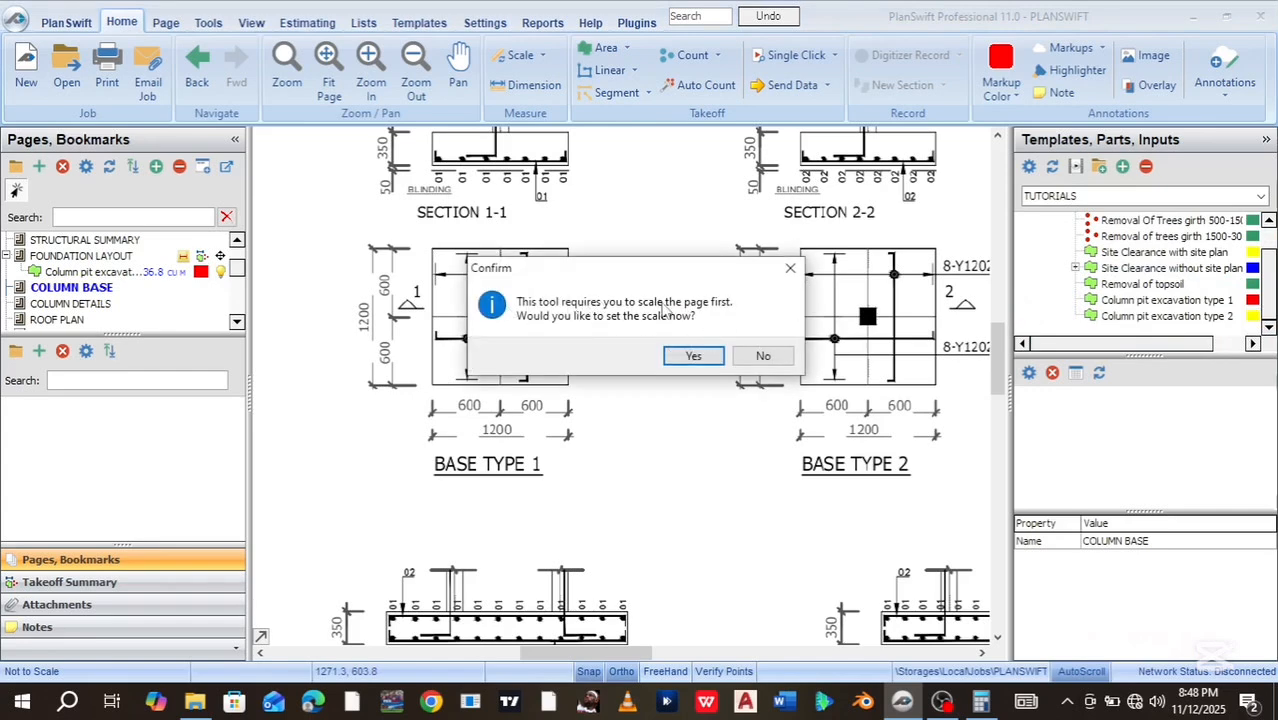
# Scale the page to 1.2 M using Base Type 1's 1200 dimension
pyautogui.click(714, 355)
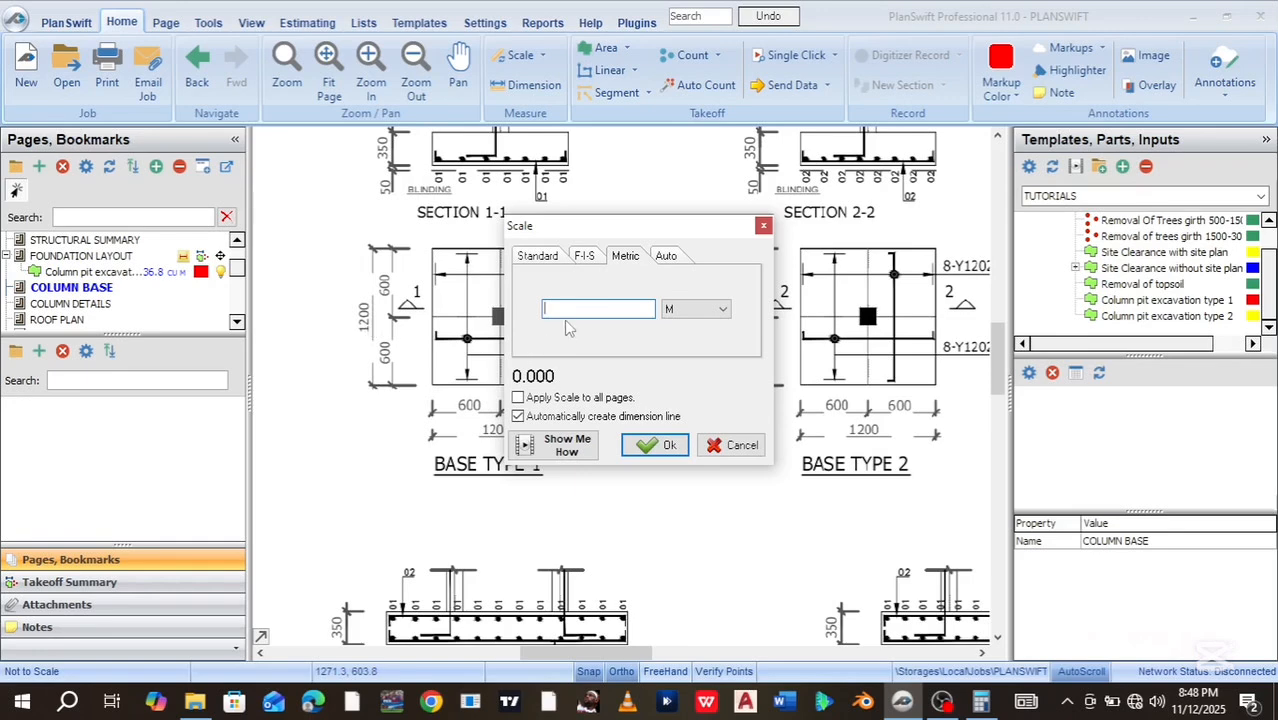
pyautogui.write('1.2')
pyautogui.click(657, 446)
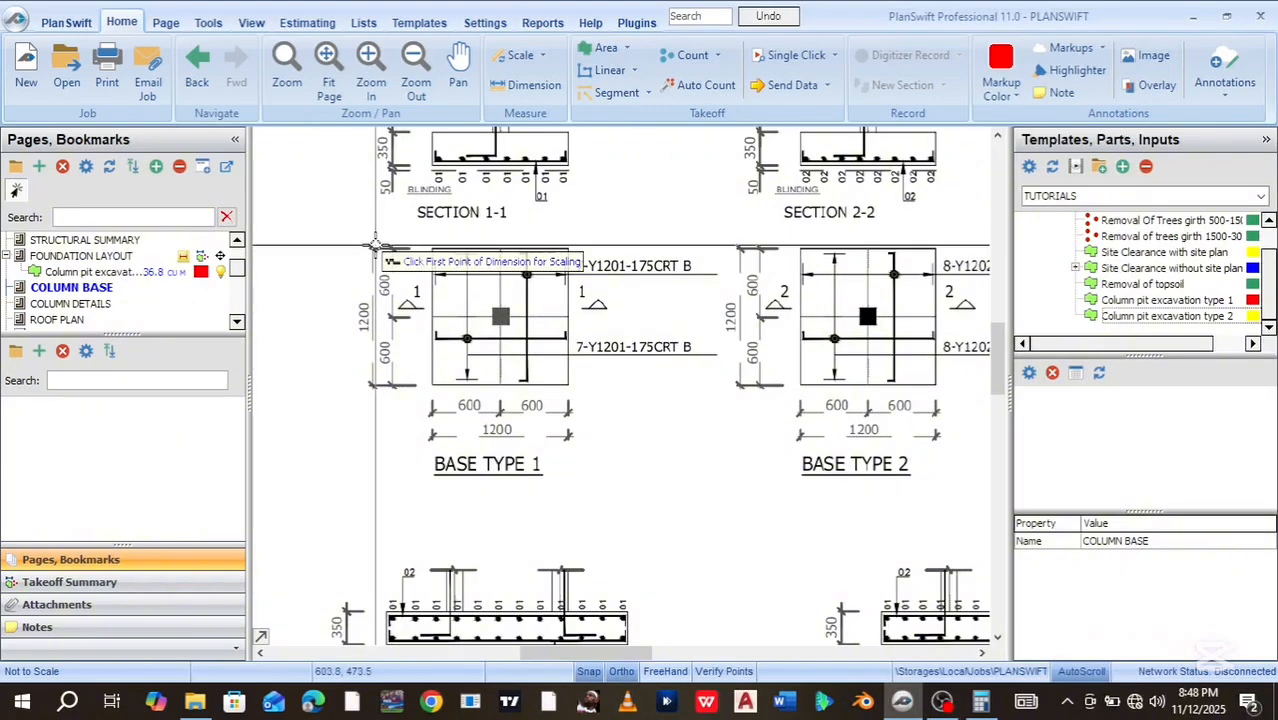
pyautogui.scroll(5, 380, 247)
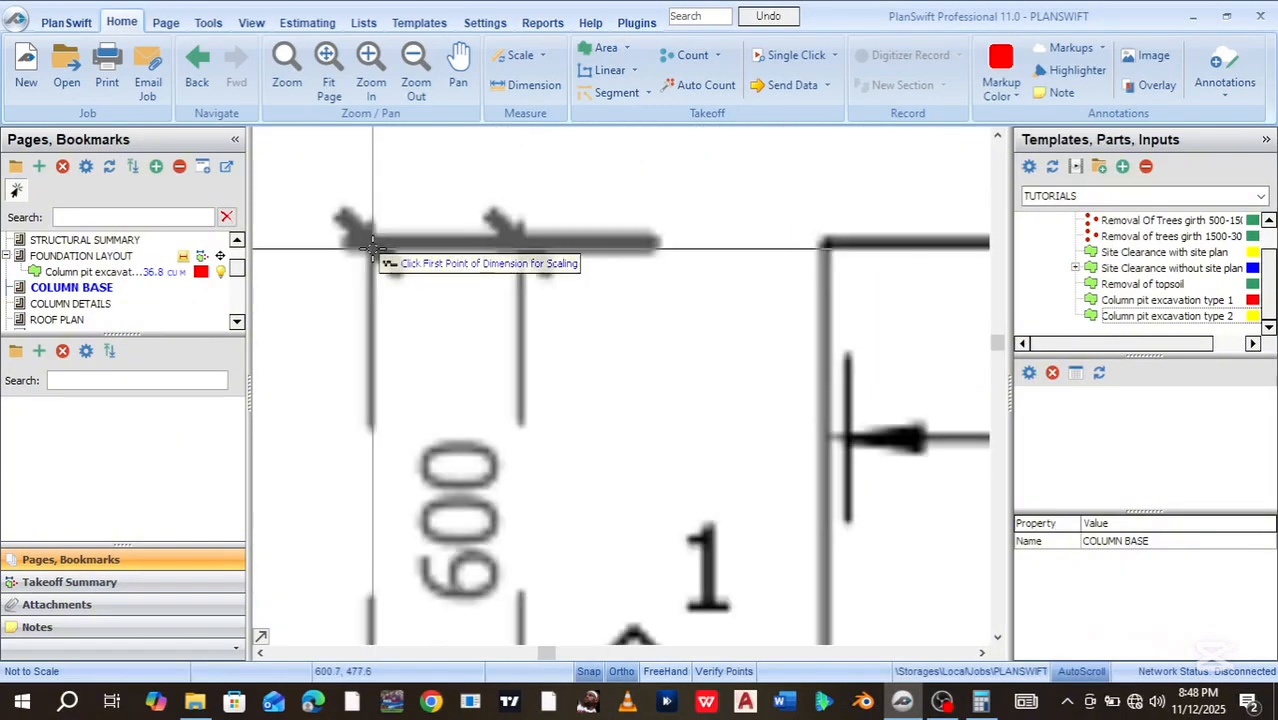
pyautogui.click(372, 246)
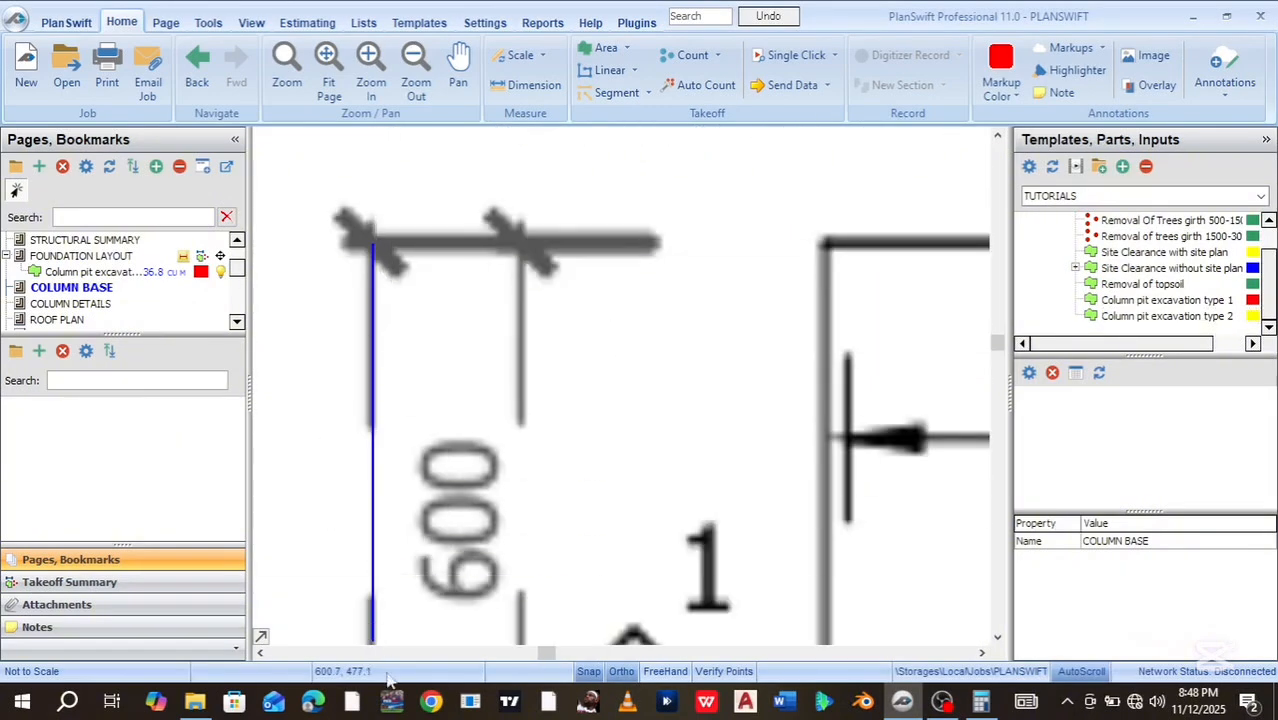
pyautogui.scroll(-5, 376, 627)
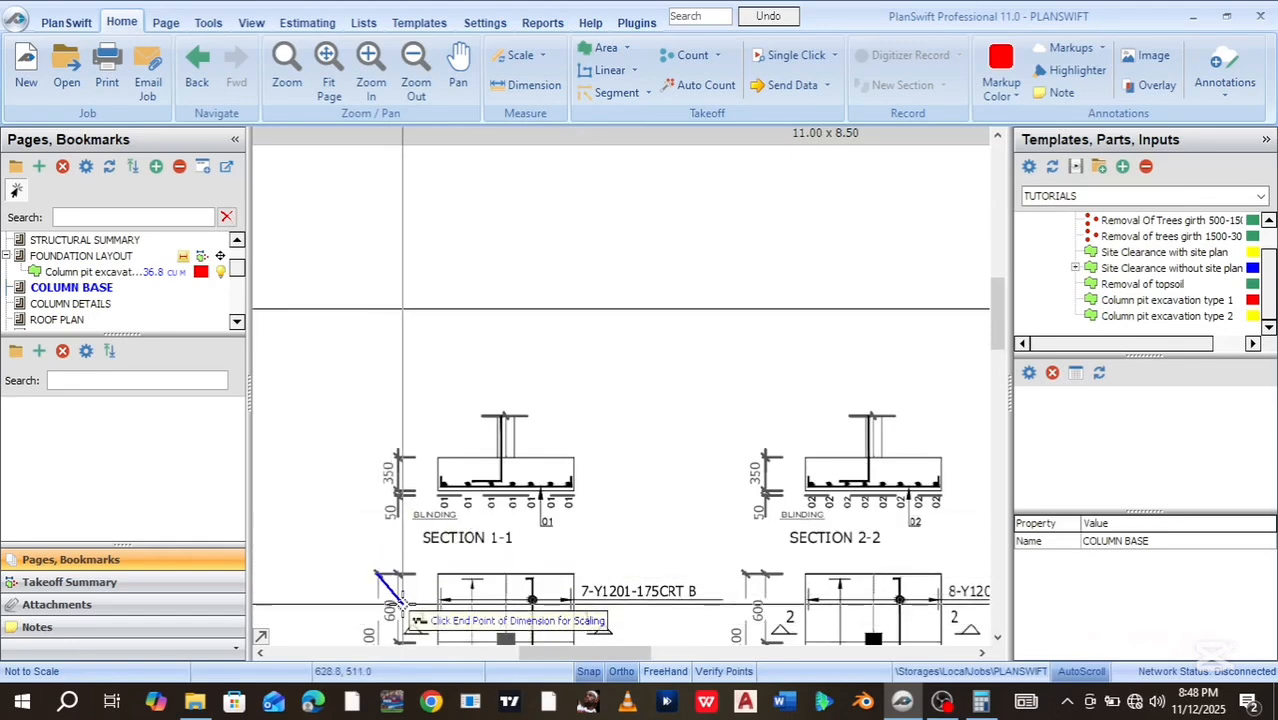
pyautogui.moveTo(397, 578); pyautogui.dragTo(523, 199)
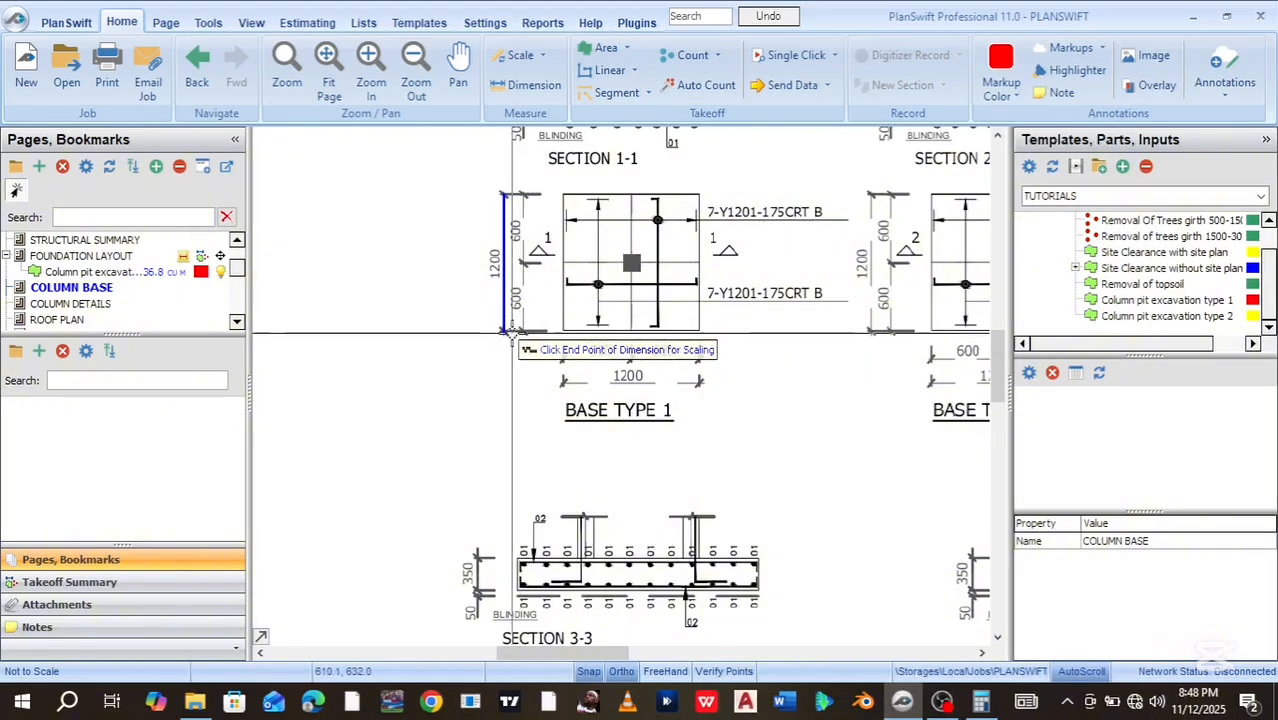
pyautogui.scroll(5, 517, 328)
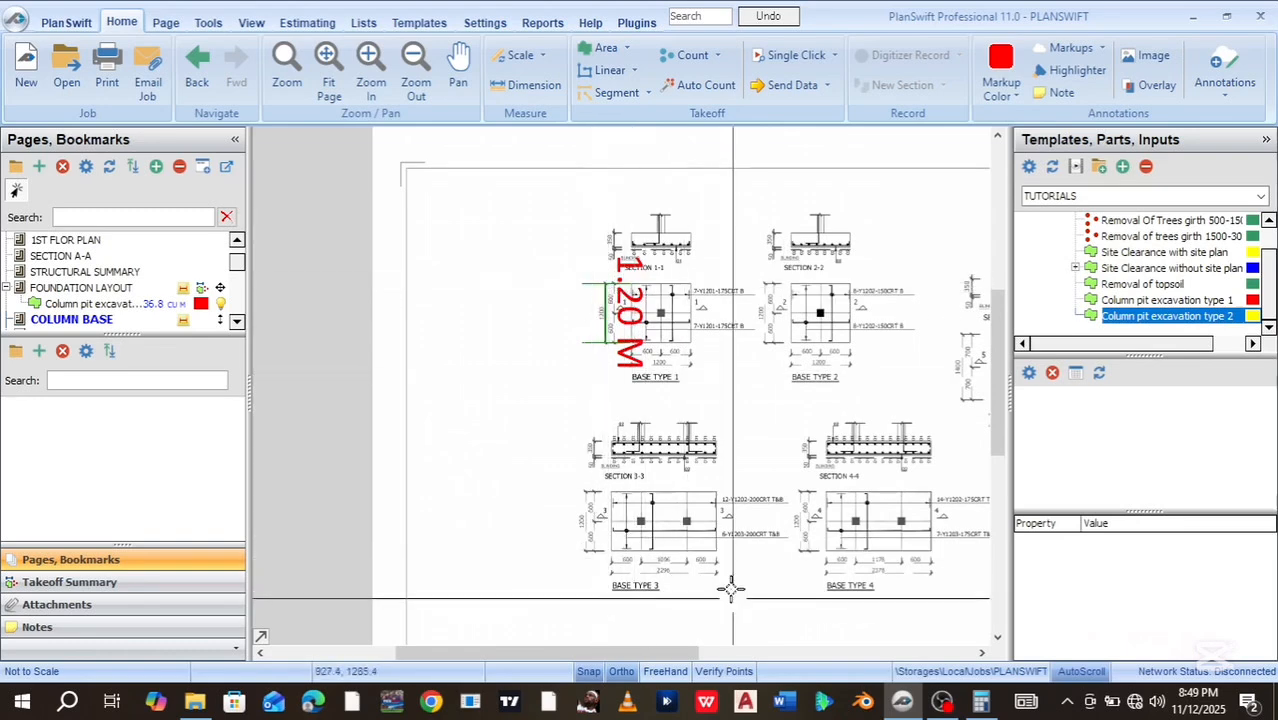
# Reopen the page scale settings and enter a 2.296 m scale length
pyautogui.scroll(1, 681, 569)
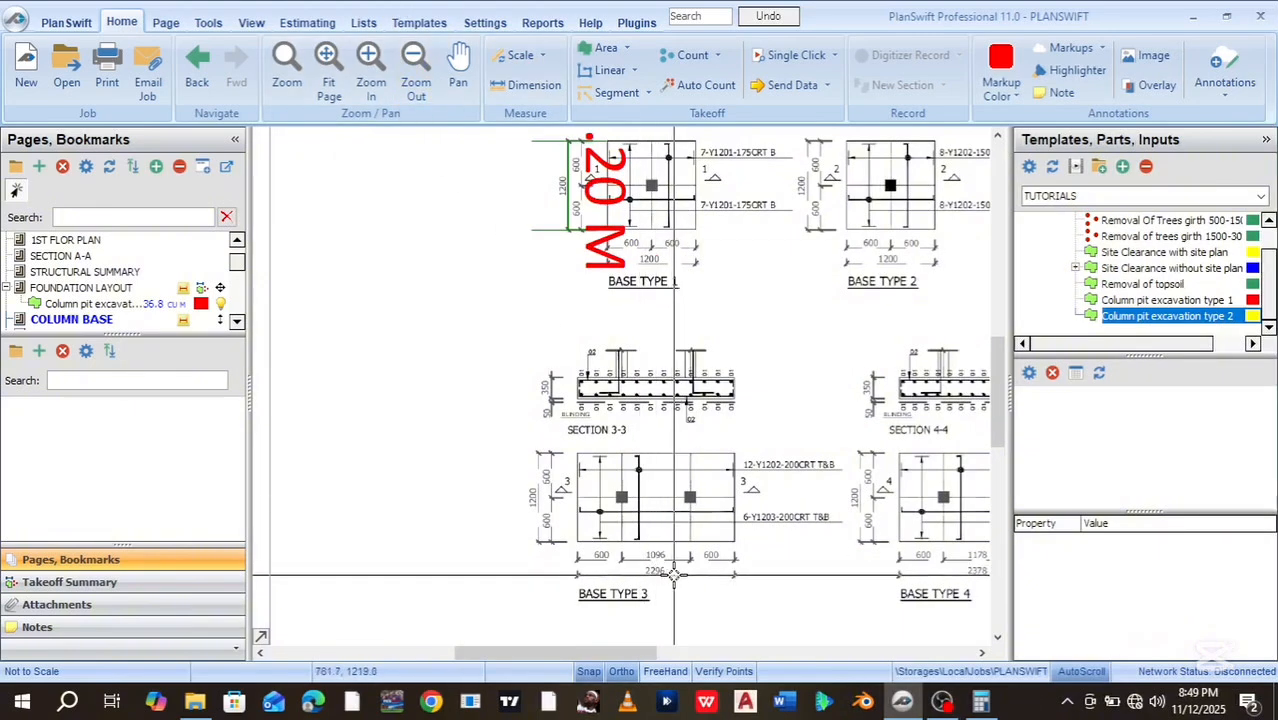
pyautogui.scroll(2, 643, 572)
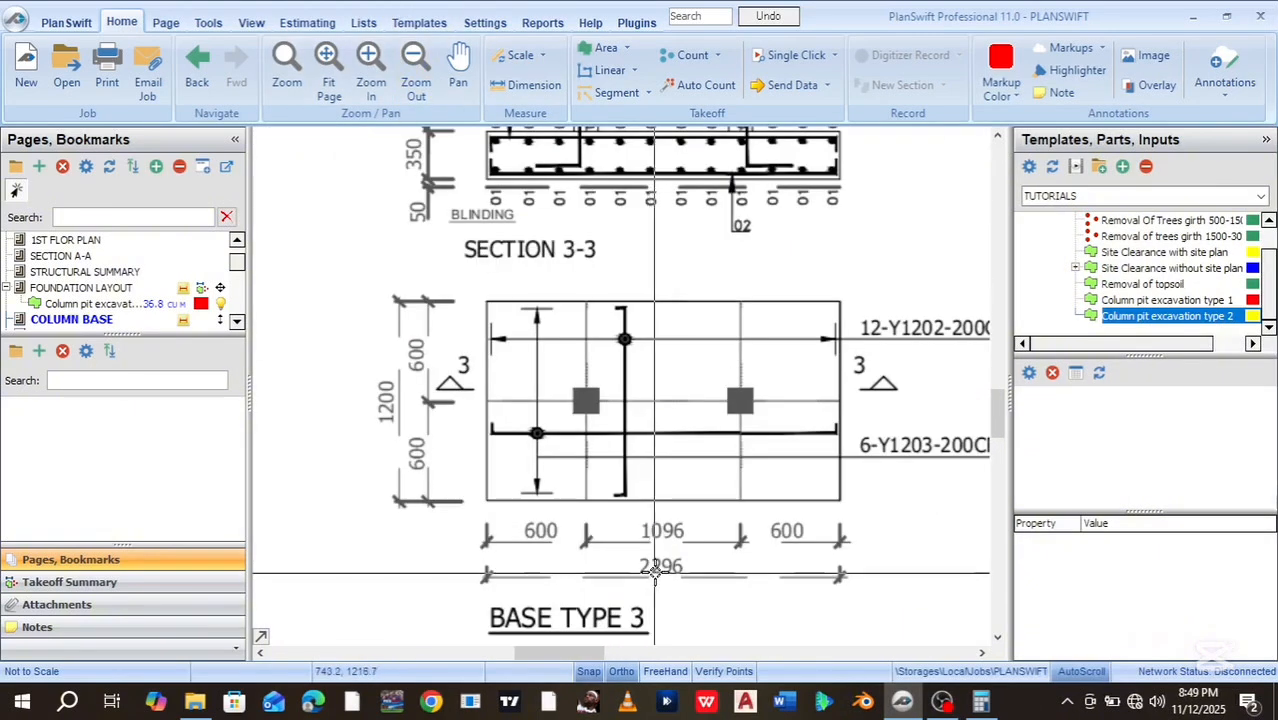
pyautogui.click(522, 92)
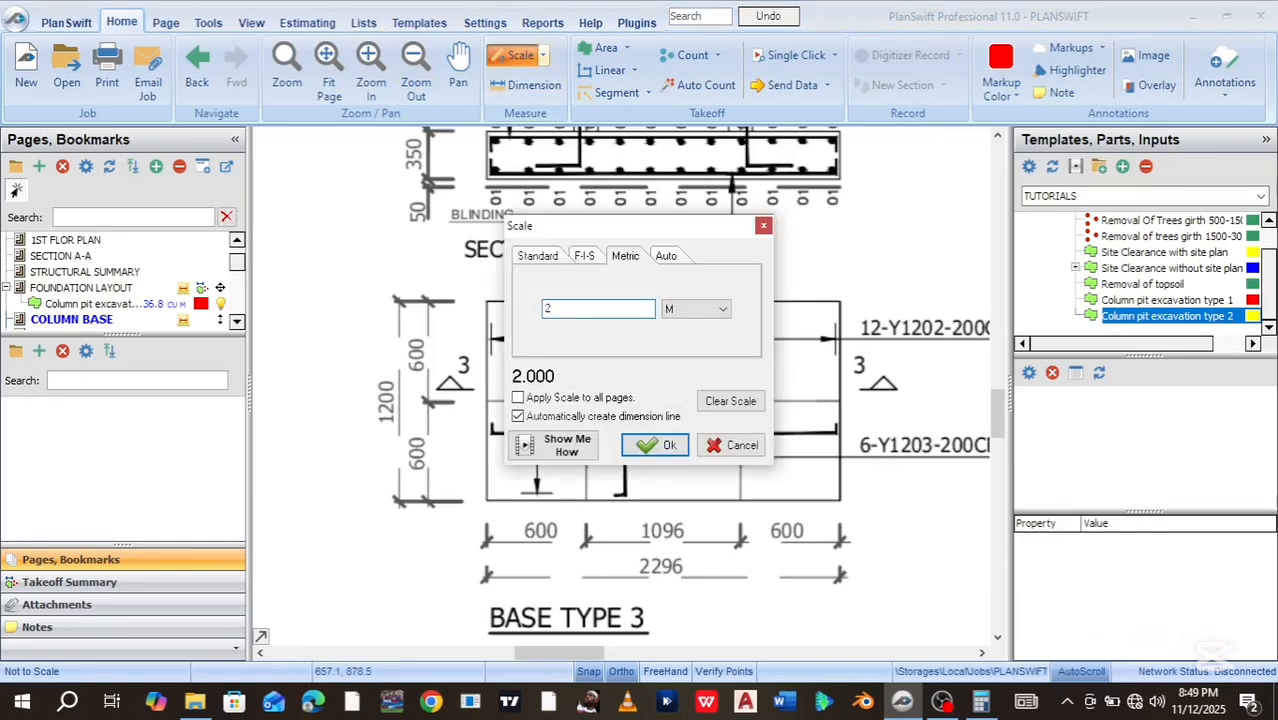
pyautogui.write('2.296')
pyautogui.click(657, 446)
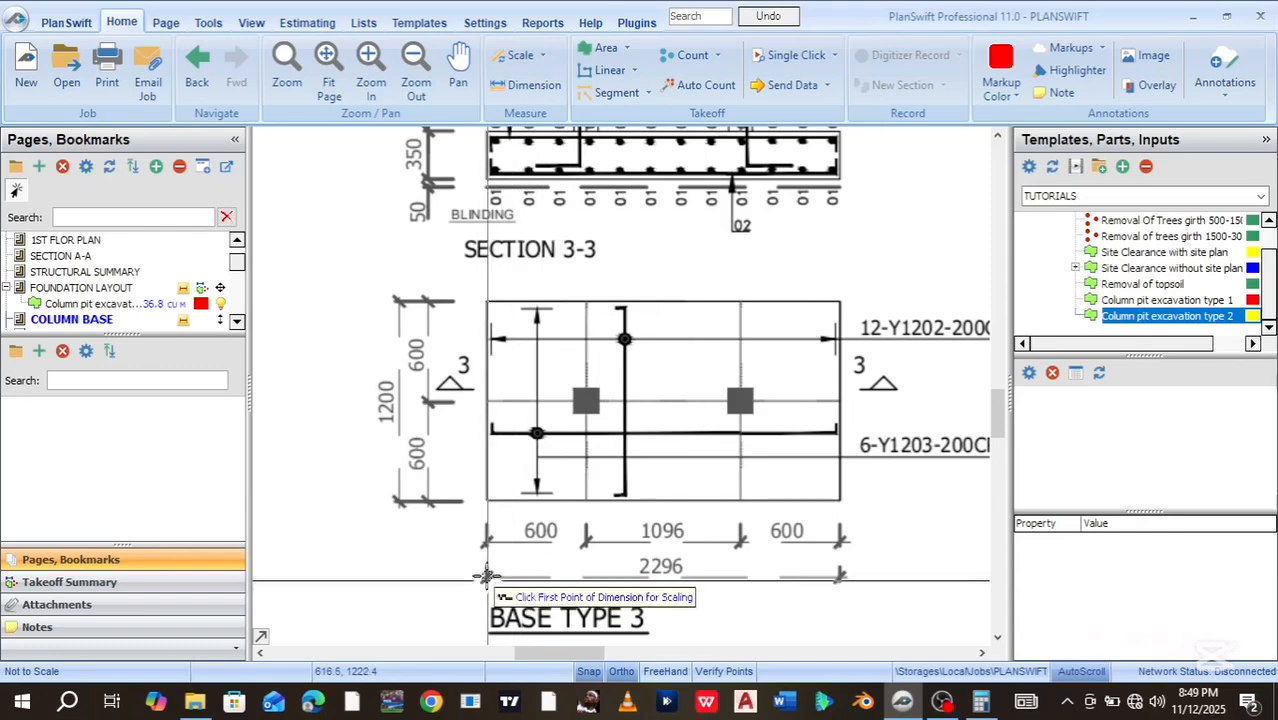
# Mark both ends of Base Type 3's 2296 dimension to set a 2.30 M scale
pyautogui.scroll(5, 487, 576)
pyautogui.scroll(3, 487, 576)
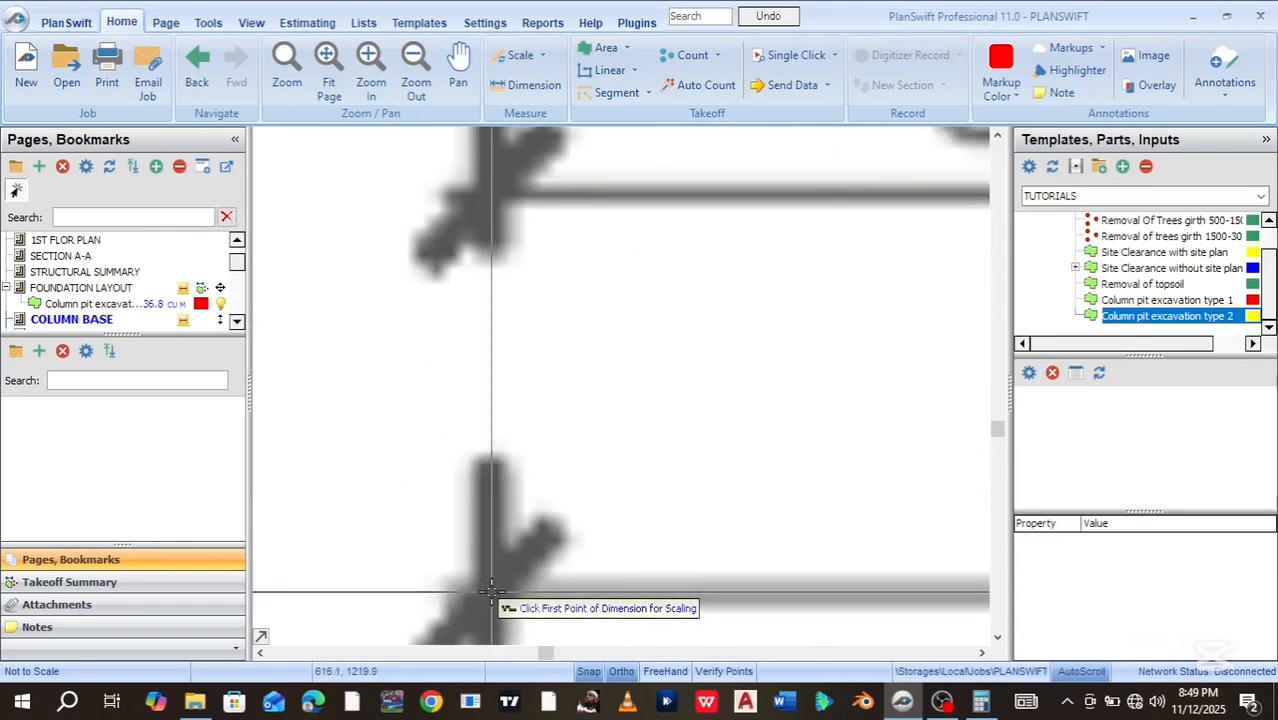
pyautogui.click(500, 590)
pyautogui.scroll(-4, 815, 592)
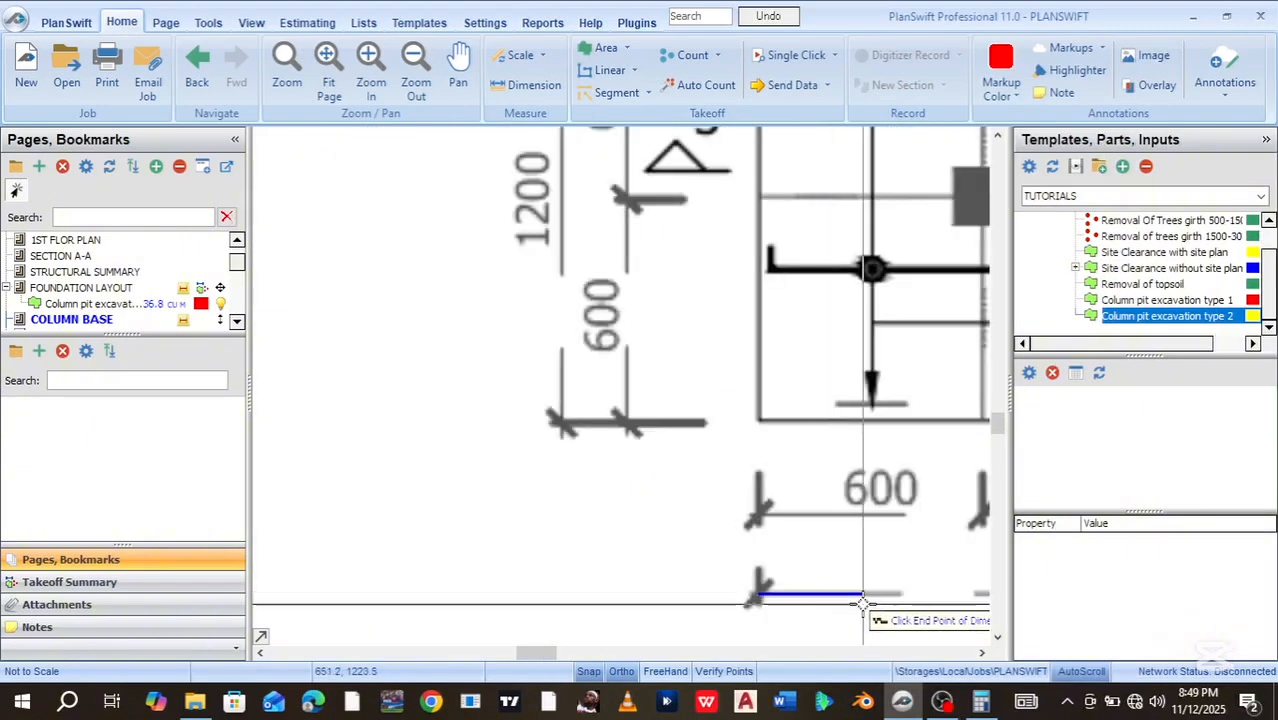
pyautogui.moveTo(810, 583); pyautogui.dragTo(399, 499)
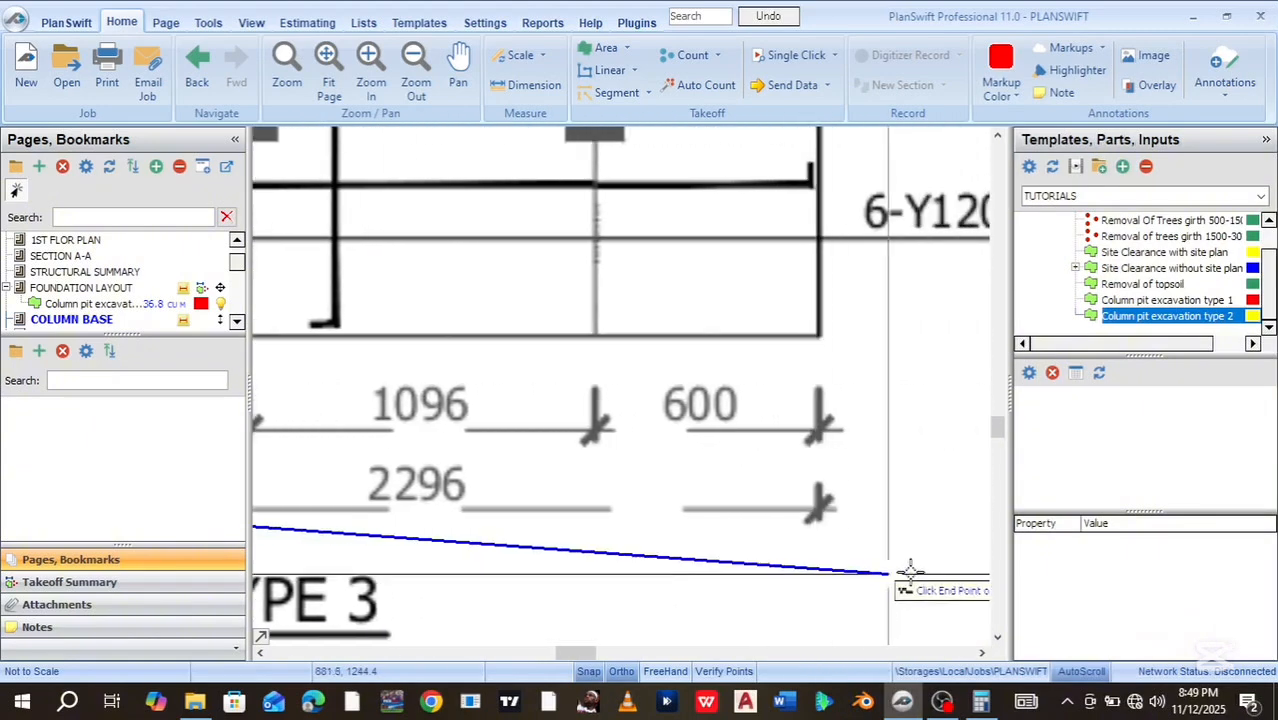
pyautogui.scroll(3, 820, 514)
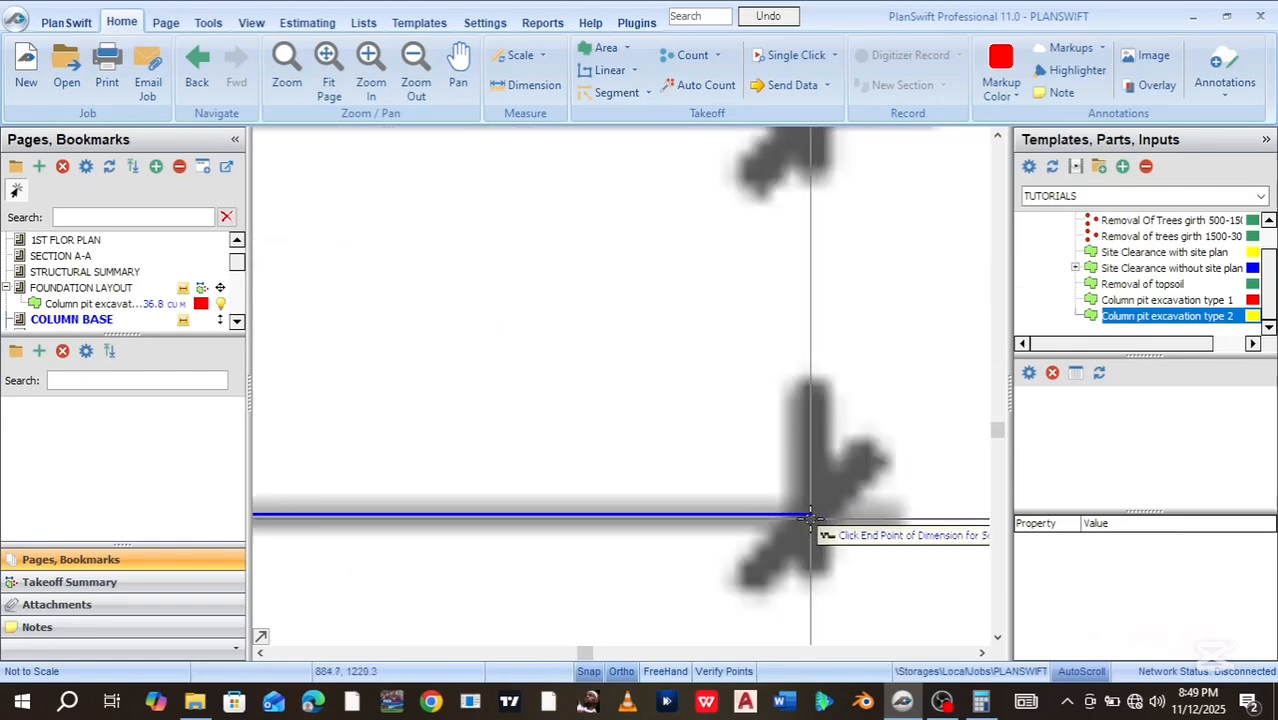
pyautogui.click(815, 517)
pyautogui.scroll(-4, 815, 517)
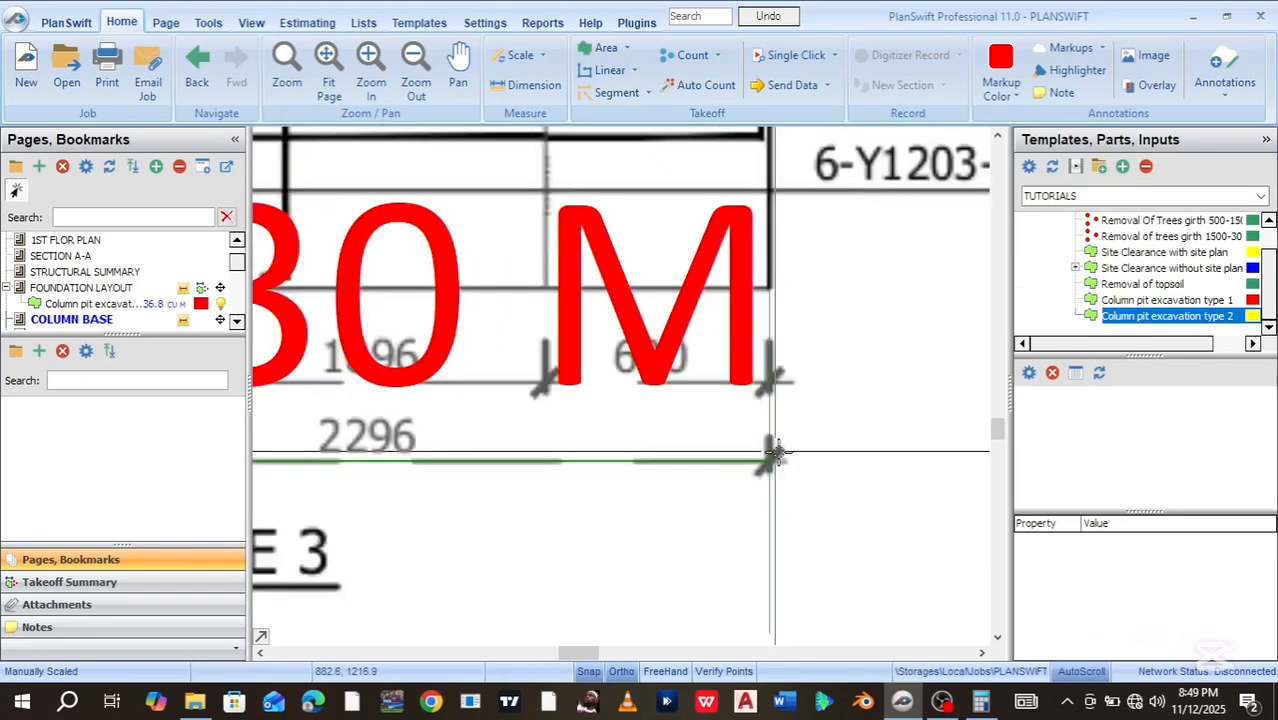
pyautogui.scroll(-3, 741, 347)
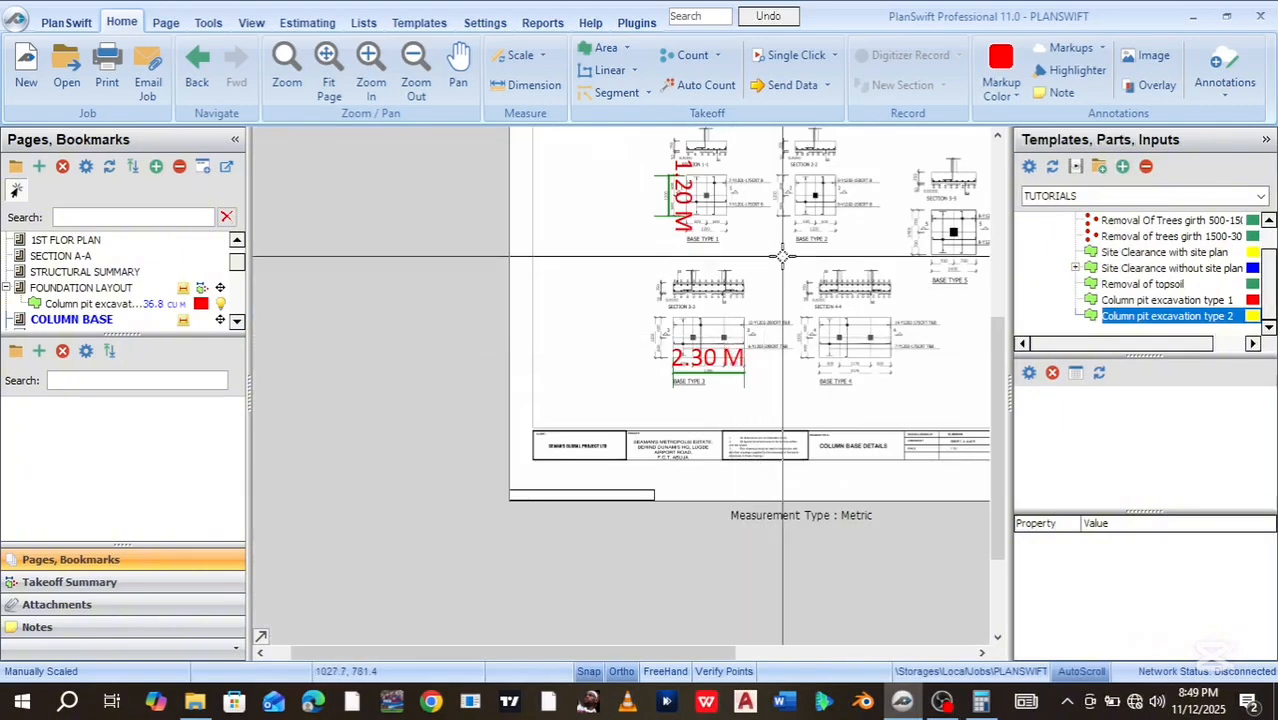
pyautogui.moveTo(782, 258)
pyautogui.mouseDown()
pyautogui.moveTo(571, 558)
pyautogui.moveTo(634, 416)
pyautogui.moveTo(637, 366)
pyautogui.mouseUp()
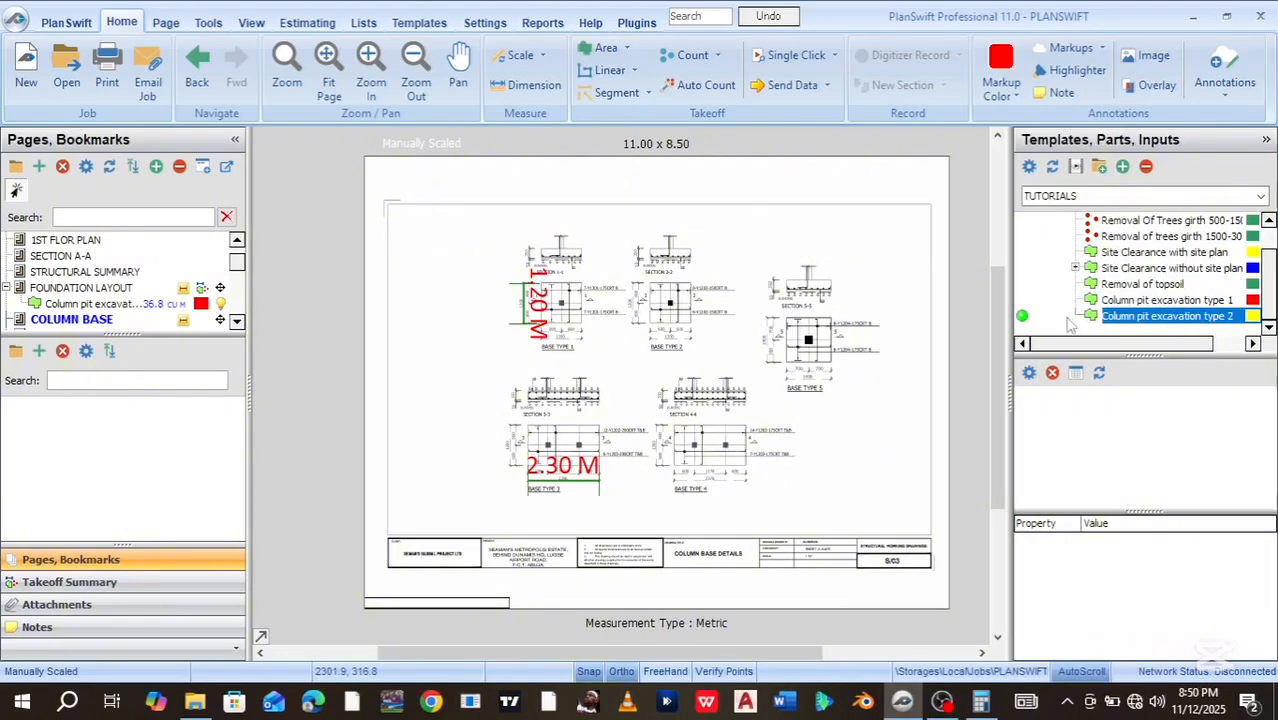
# Give Column pit excavation type 2 depth 1.60 and NOS 16, then start its takeoff
pyautogui.doubleClick(1022, 318)
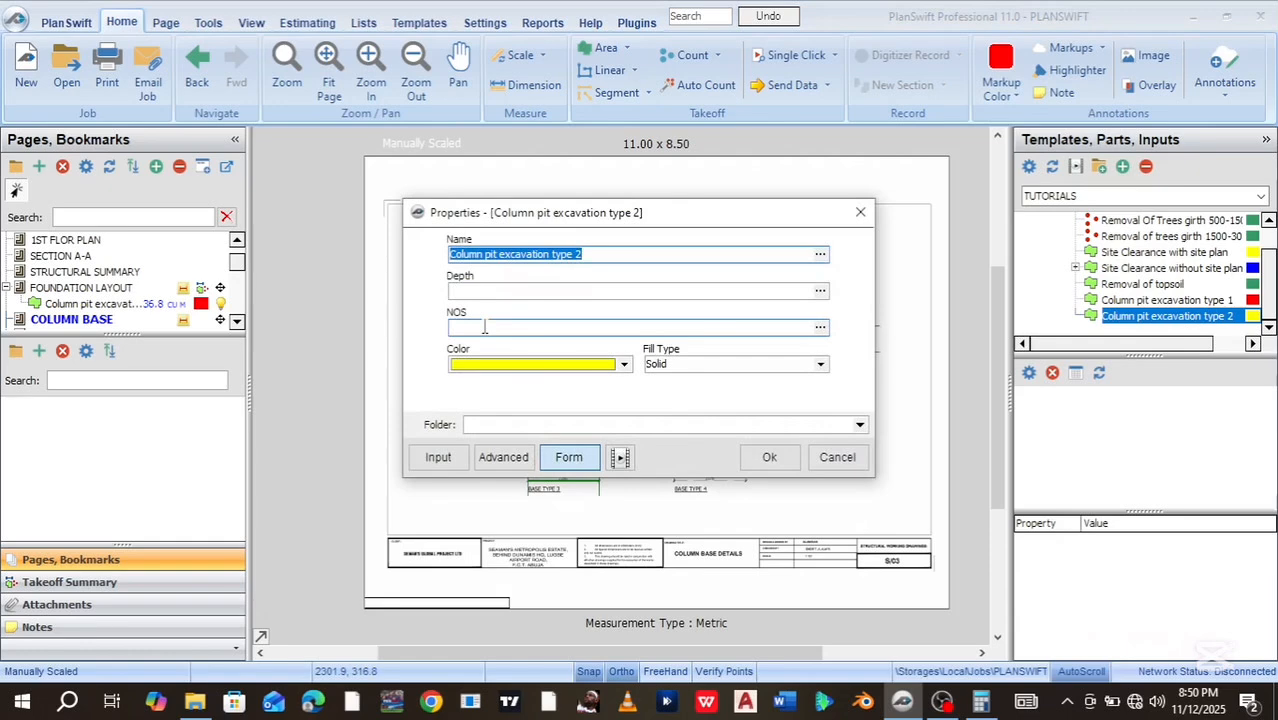
pyautogui.click(489, 291)
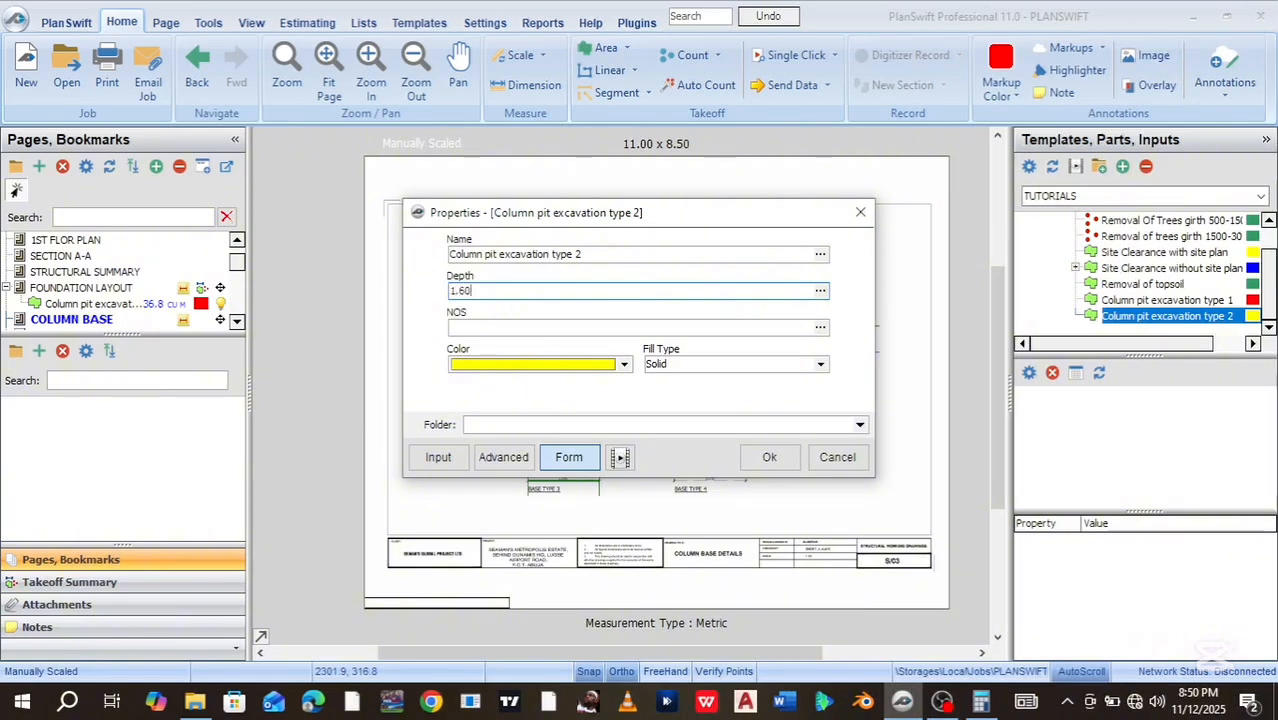
pyautogui.click(511, 327)
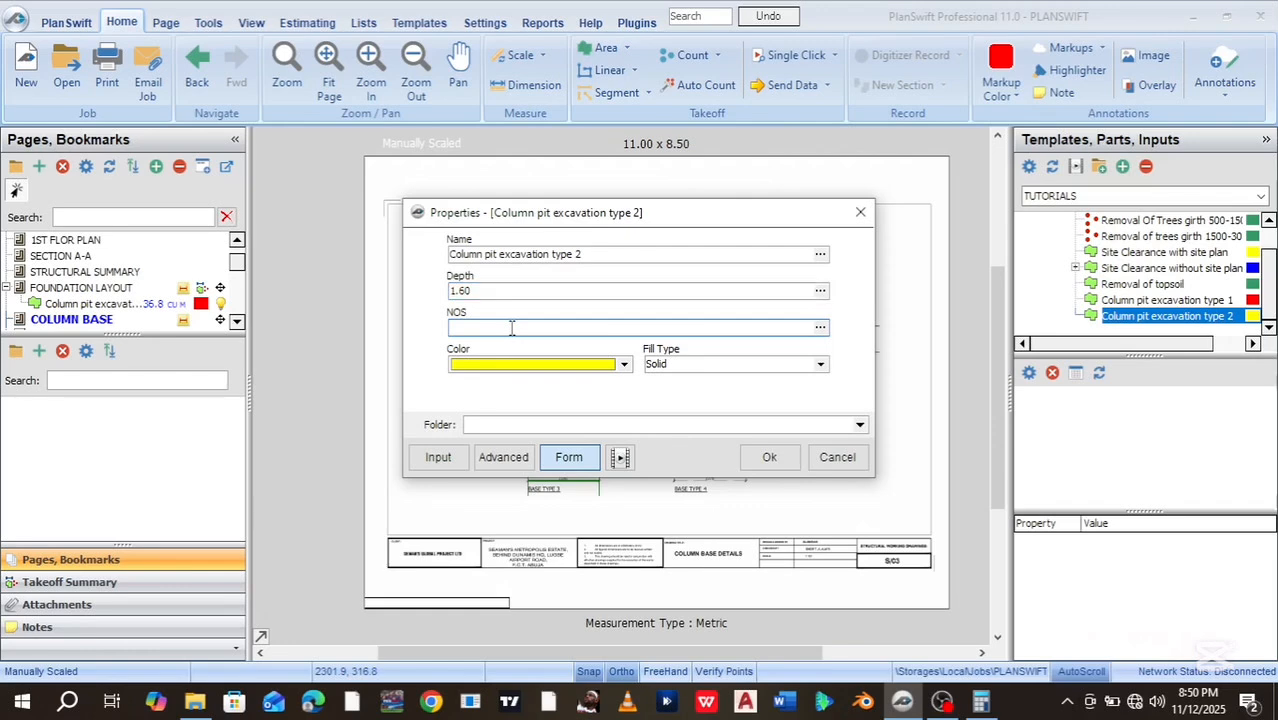
pyautogui.click(511, 328)
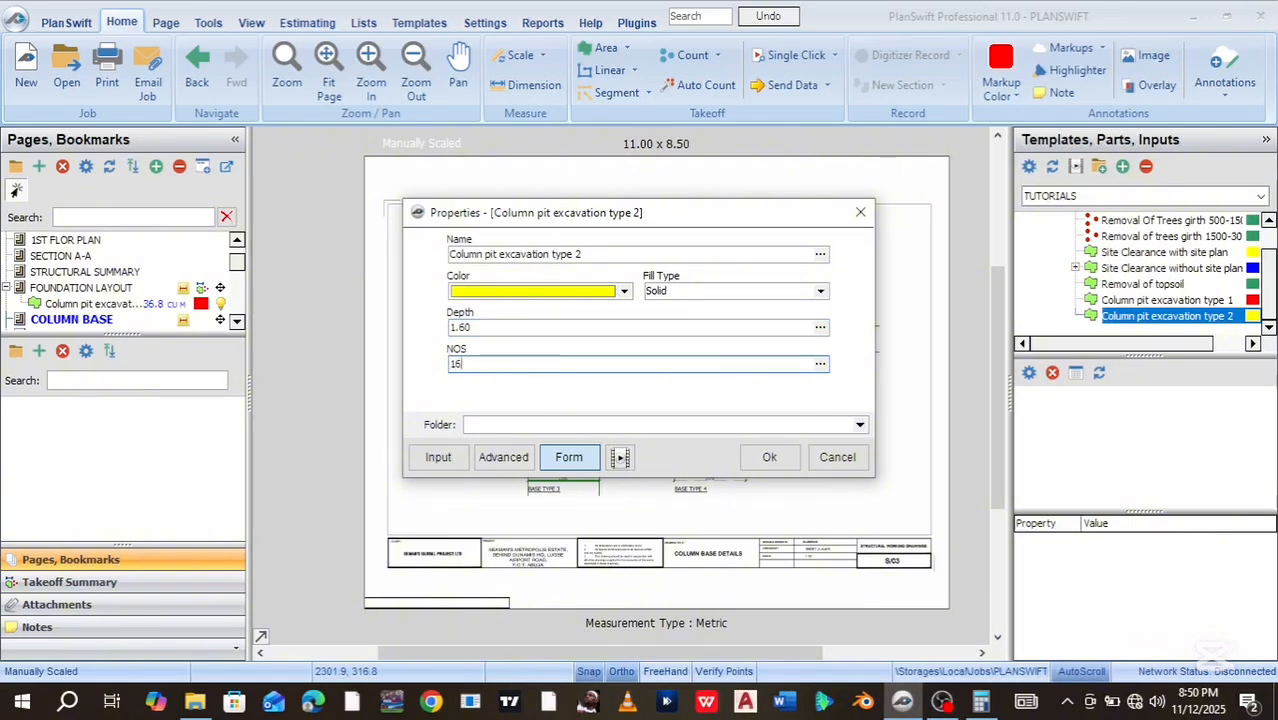
pyautogui.click(766, 458)
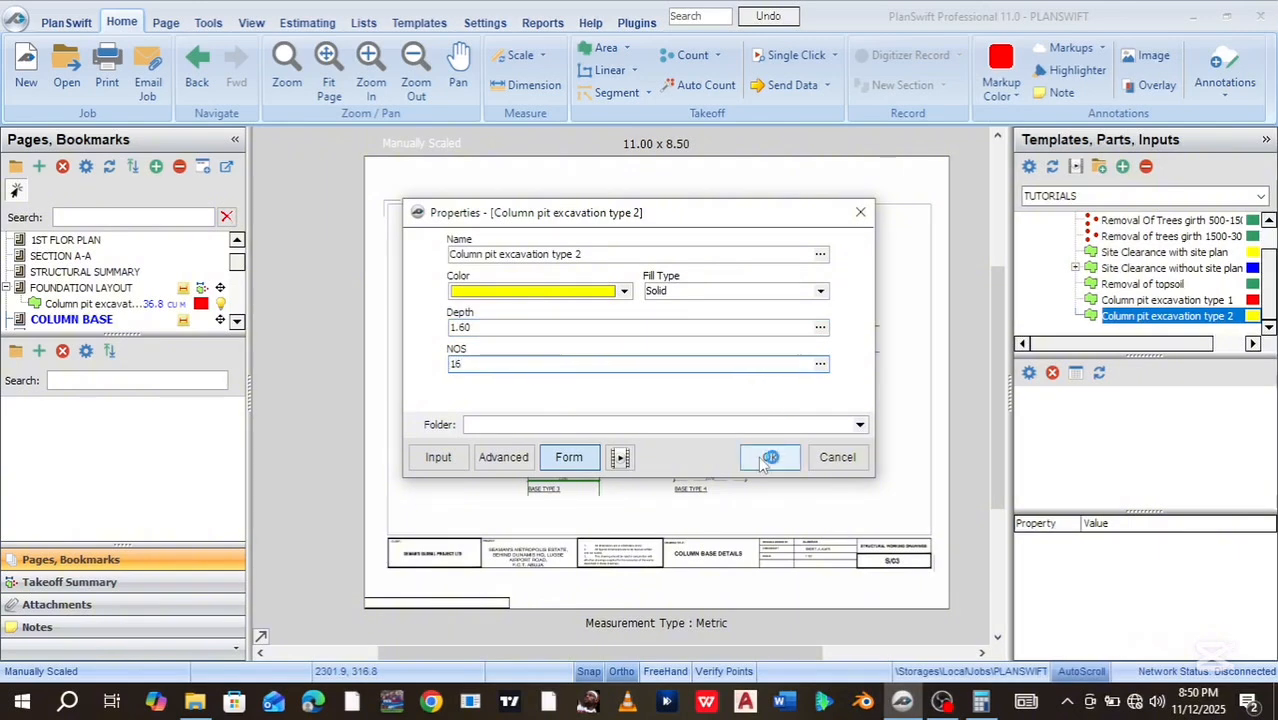
pyautogui.click(766, 458)
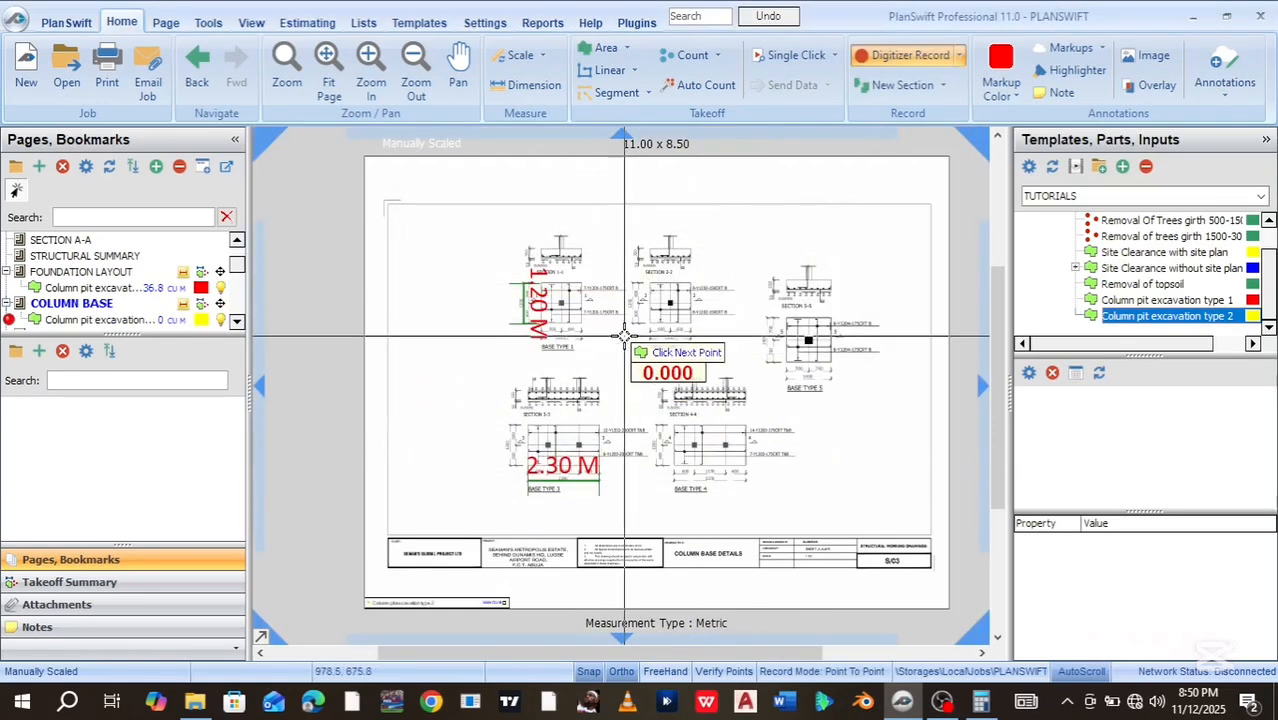
# Start the pit area at Base Type 1's top-left and top-right corners
pyautogui.scroll(3, 530, 287)
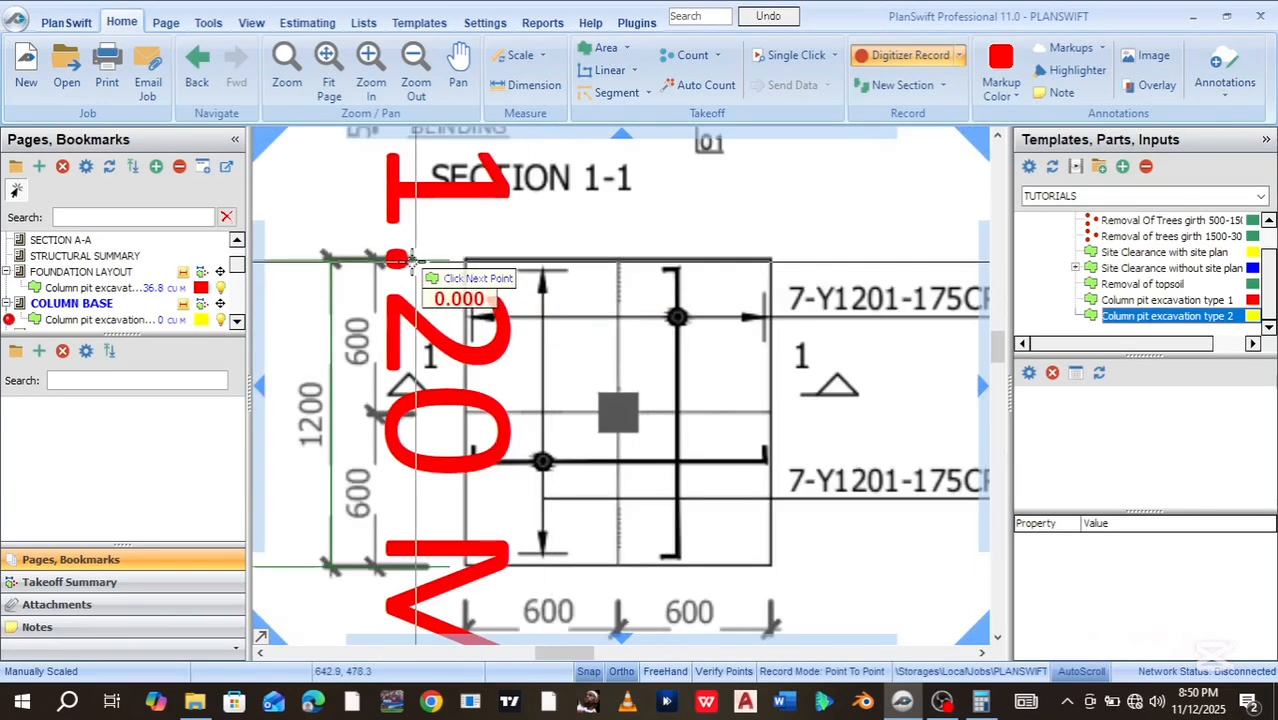
pyautogui.rightClick(330, 261)
pyautogui.click(310, 241)
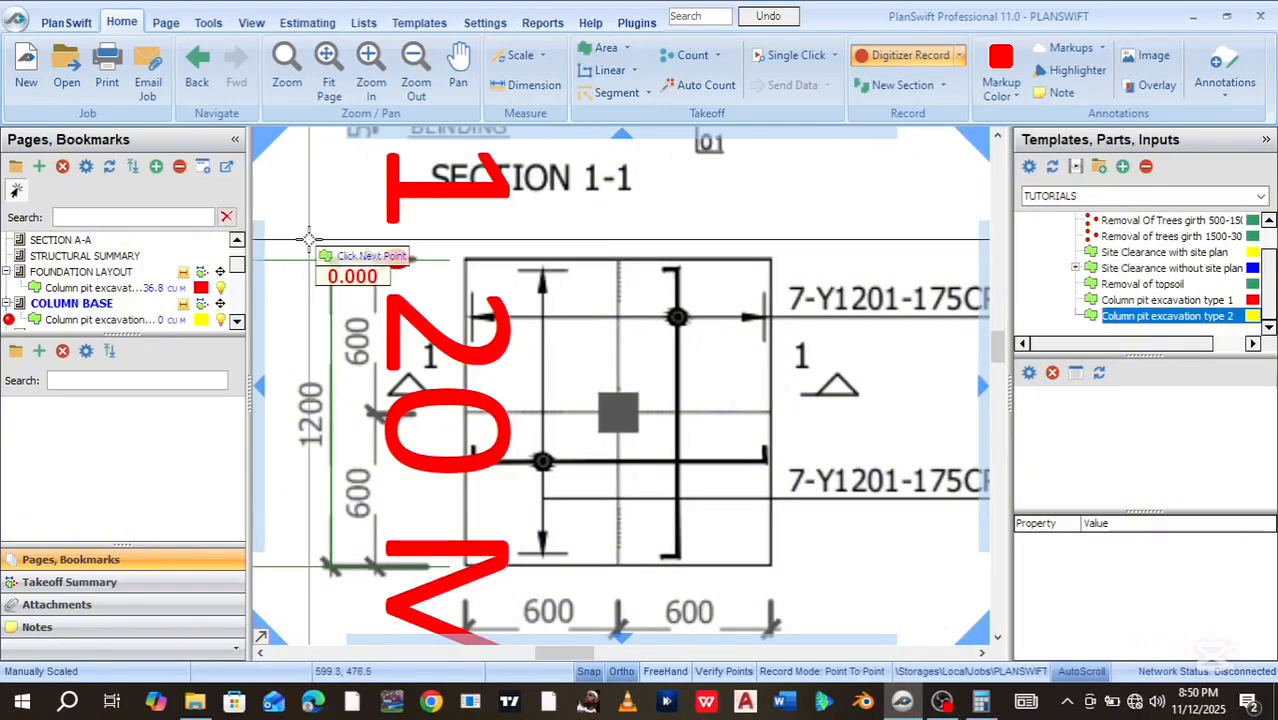
pyautogui.click(330, 260)
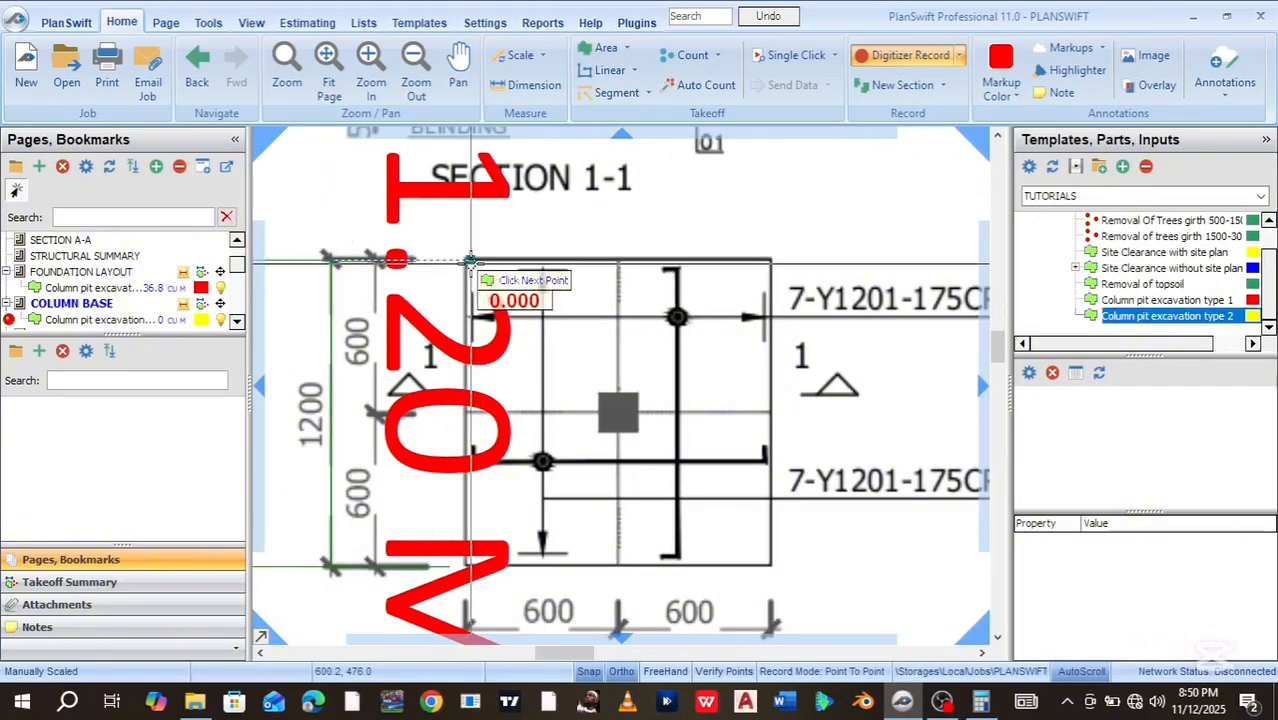
pyautogui.scroll(3, 466, 258)
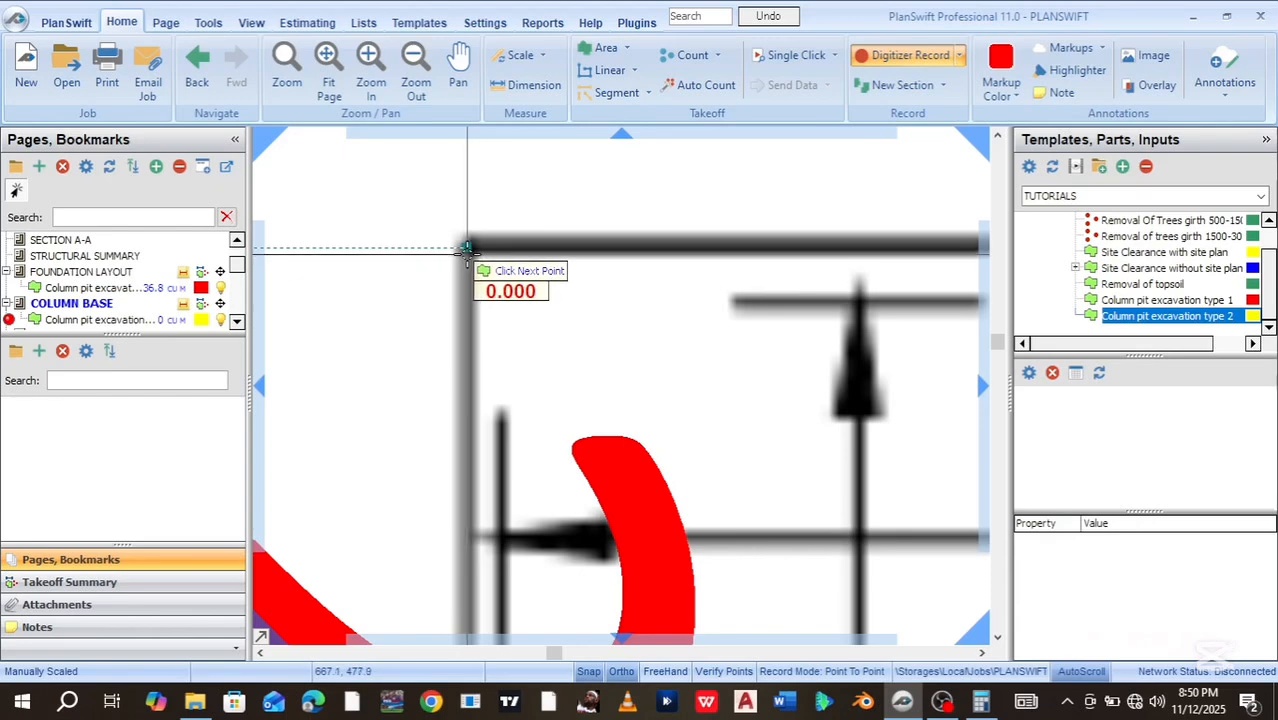
pyautogui.scroll(-4, 942, 242)
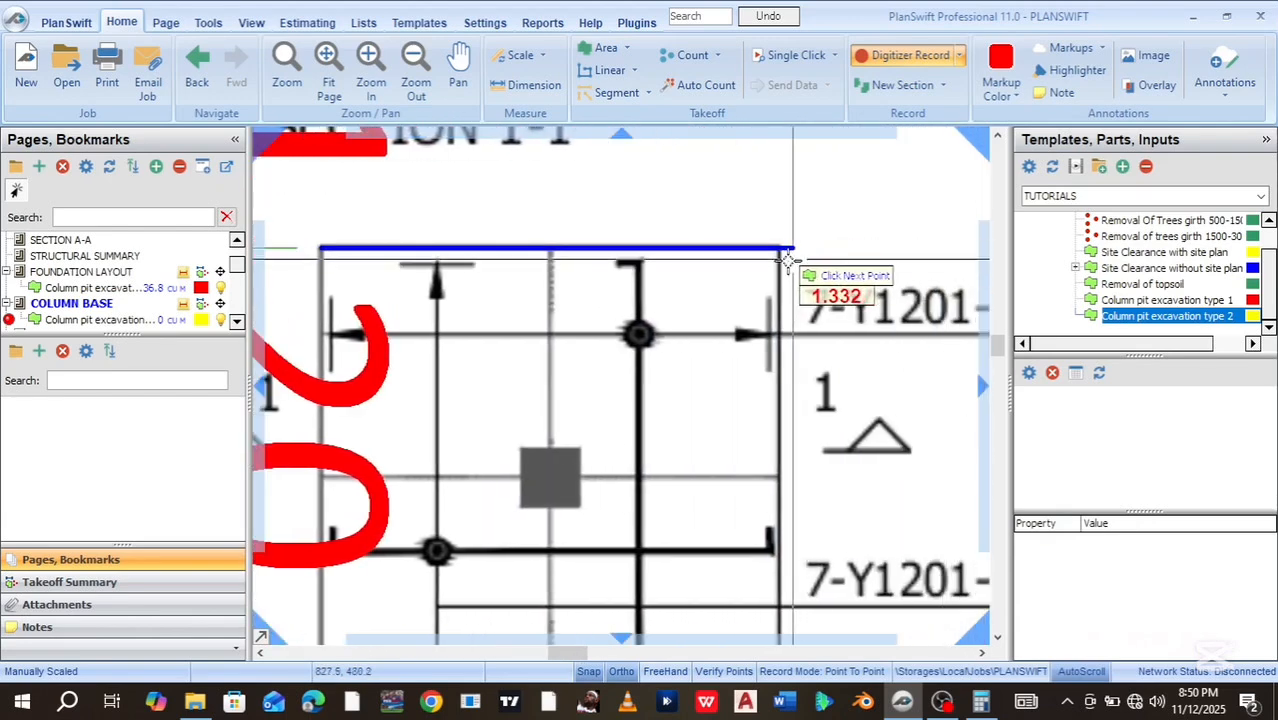
pyautogui.scroll(3, 792, 262)
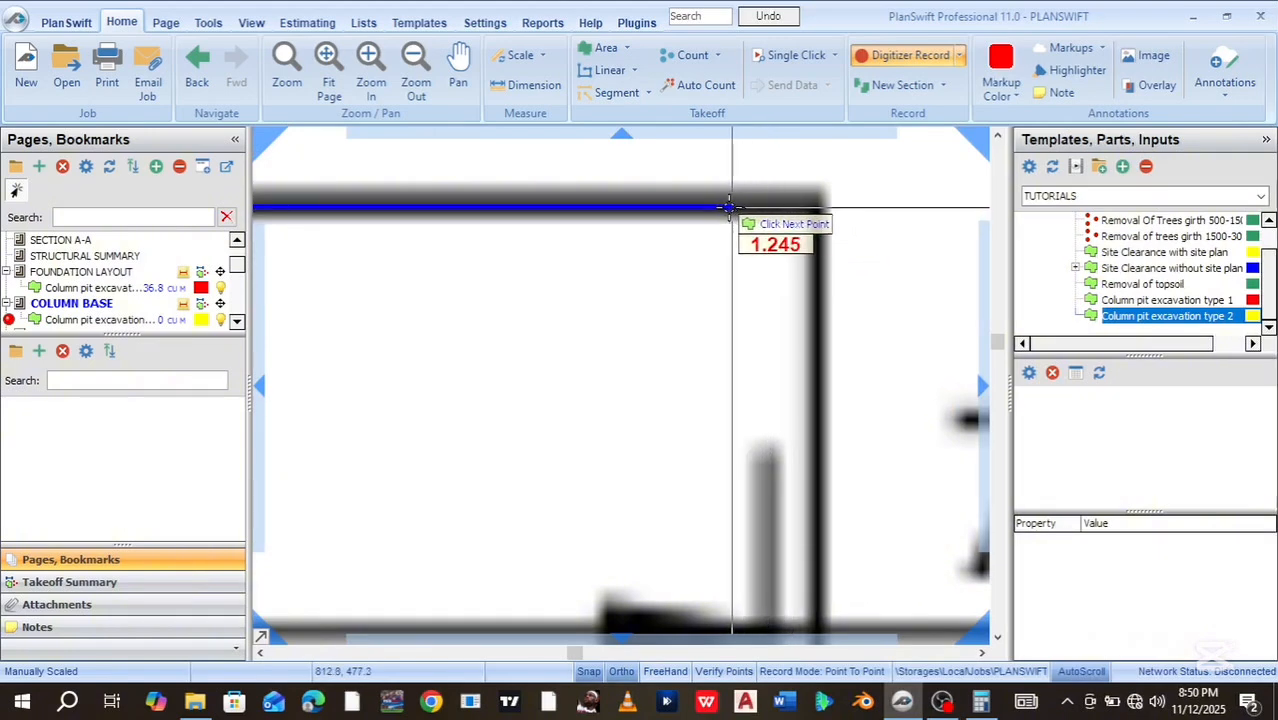
pyautogui.click(652, 210)
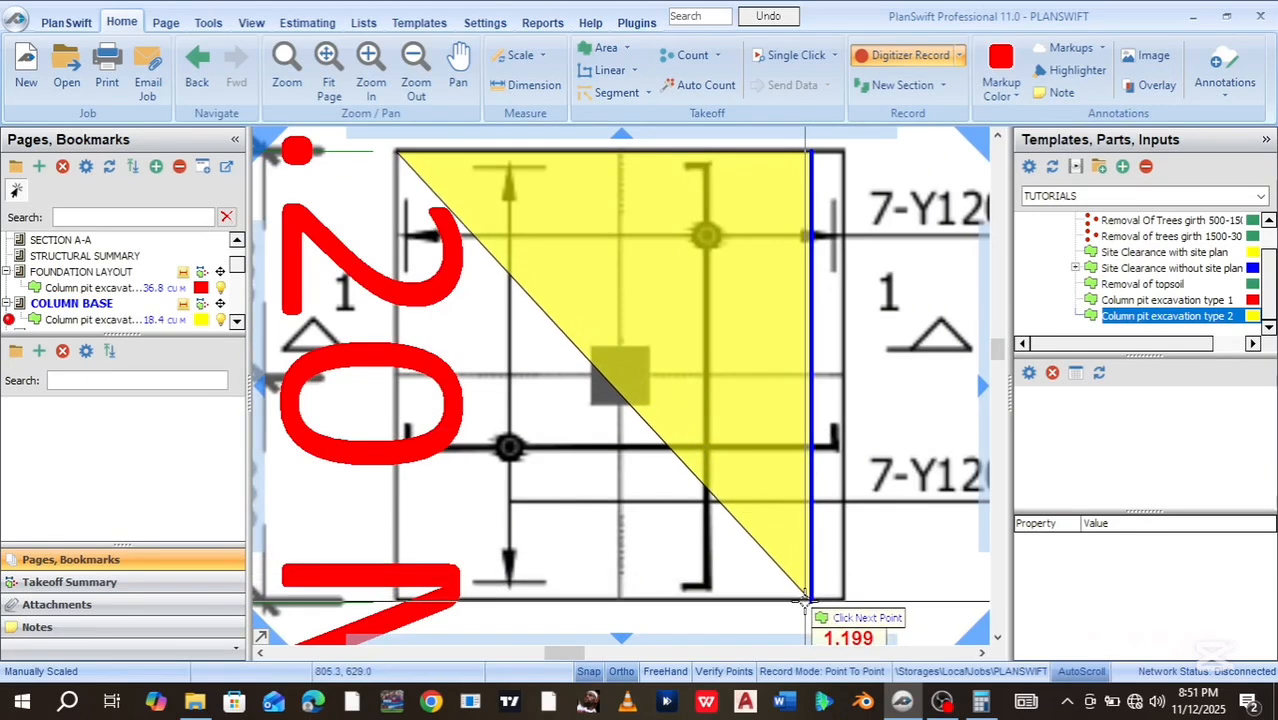
# Add the lower-right and bottom-left corners, finishing the area at 36.9 CU M
pyautogui.scroll(2, 806, 600)
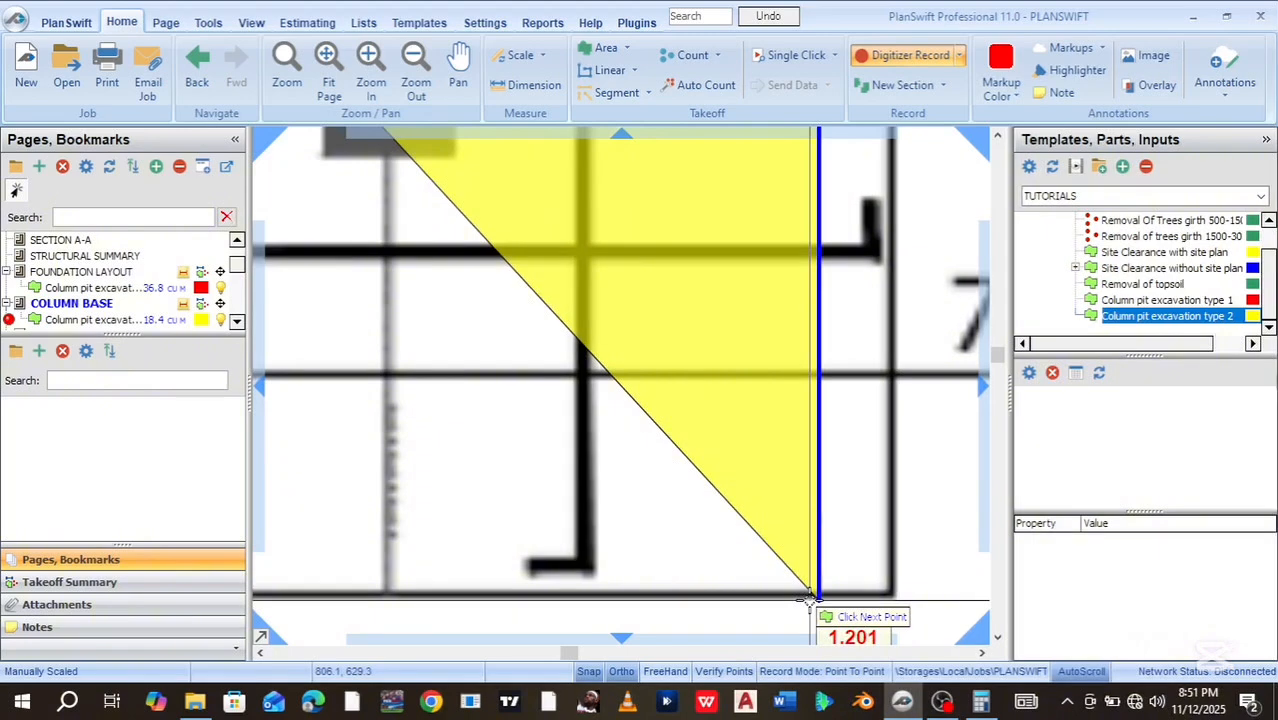
pyautogui.click(816, 598)
pyautogui.scroll(-2, 597, 590)
pyautogui.scroll(-2, 597, 590)
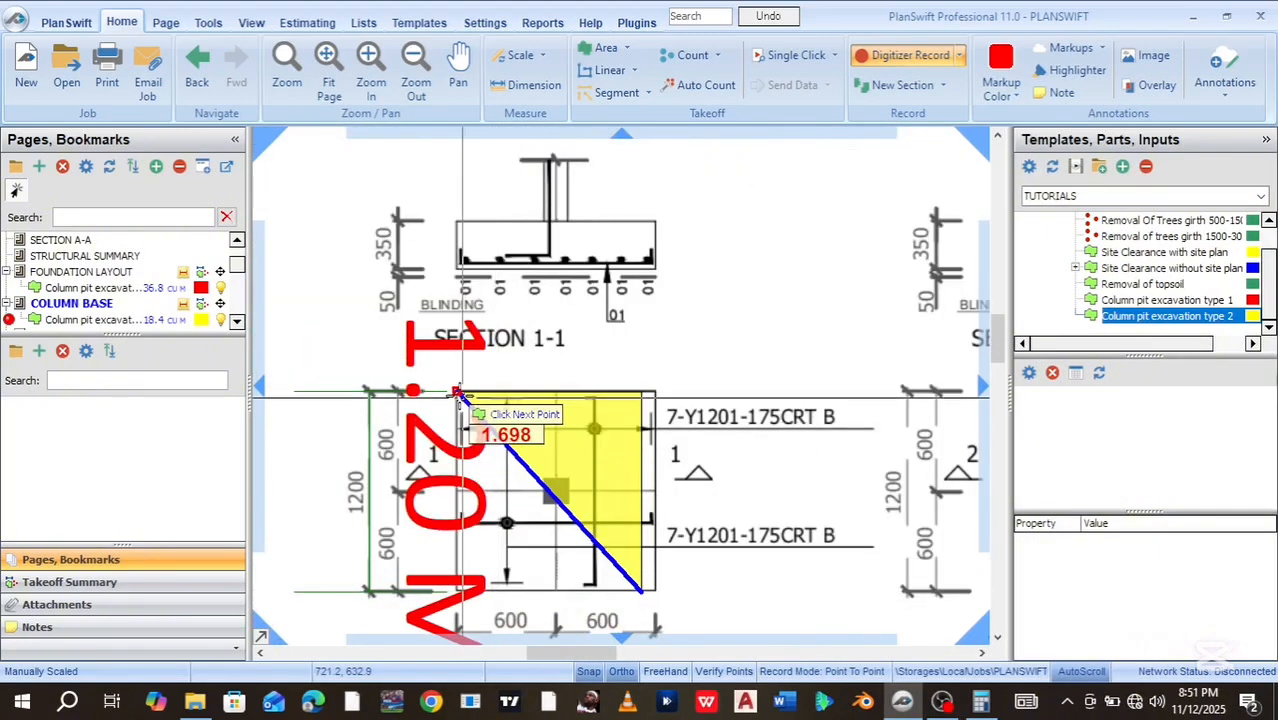
pyautogui.click(457, 592)
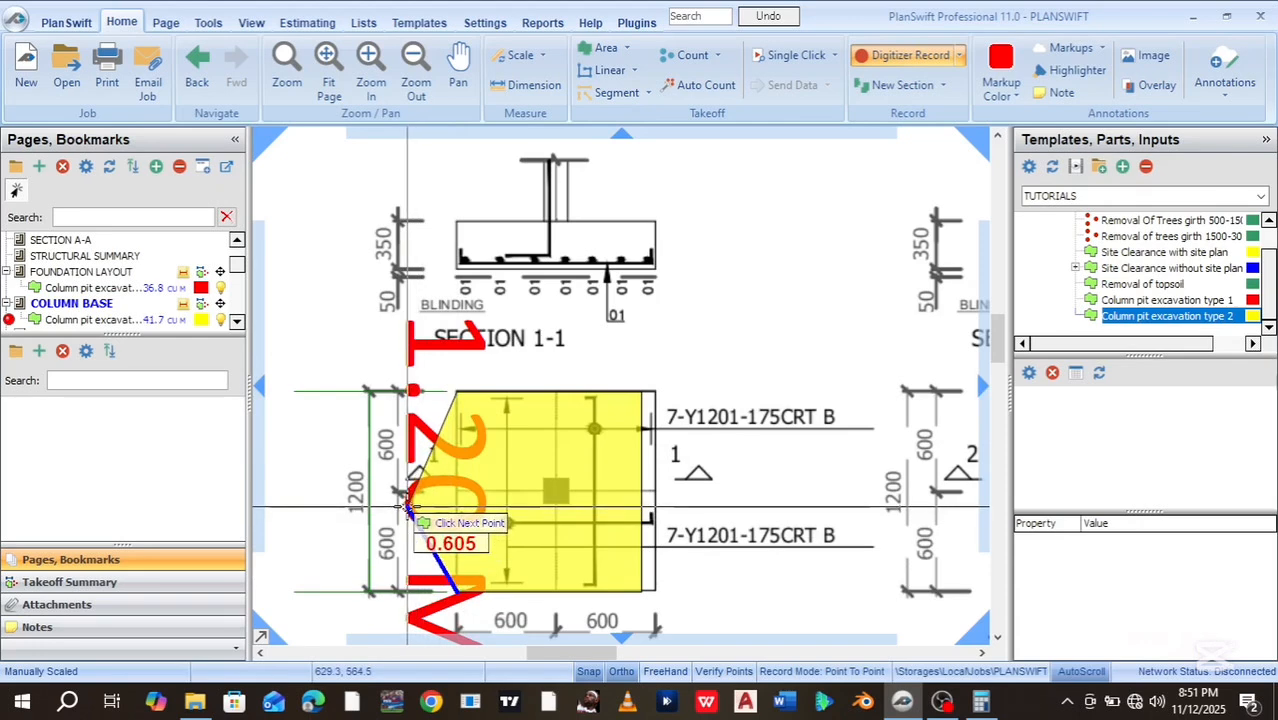
pyautogui.press('Escape')
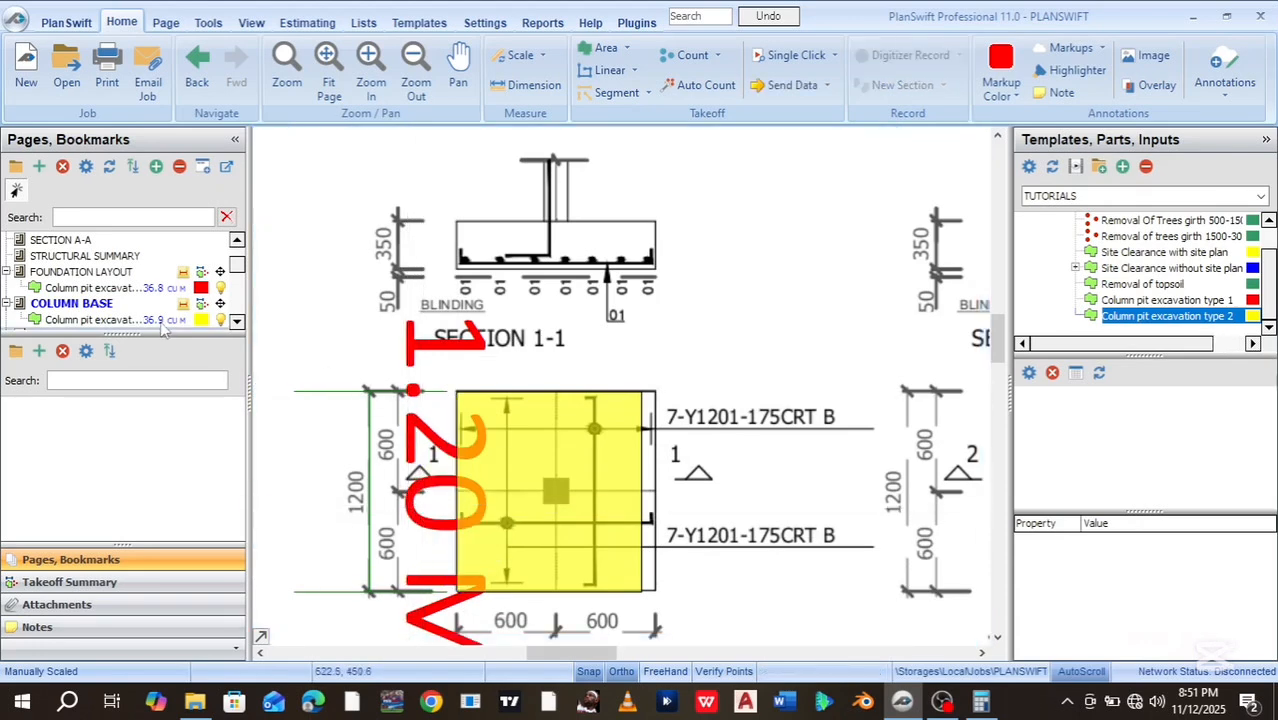
pyautogui.click(160, 321)
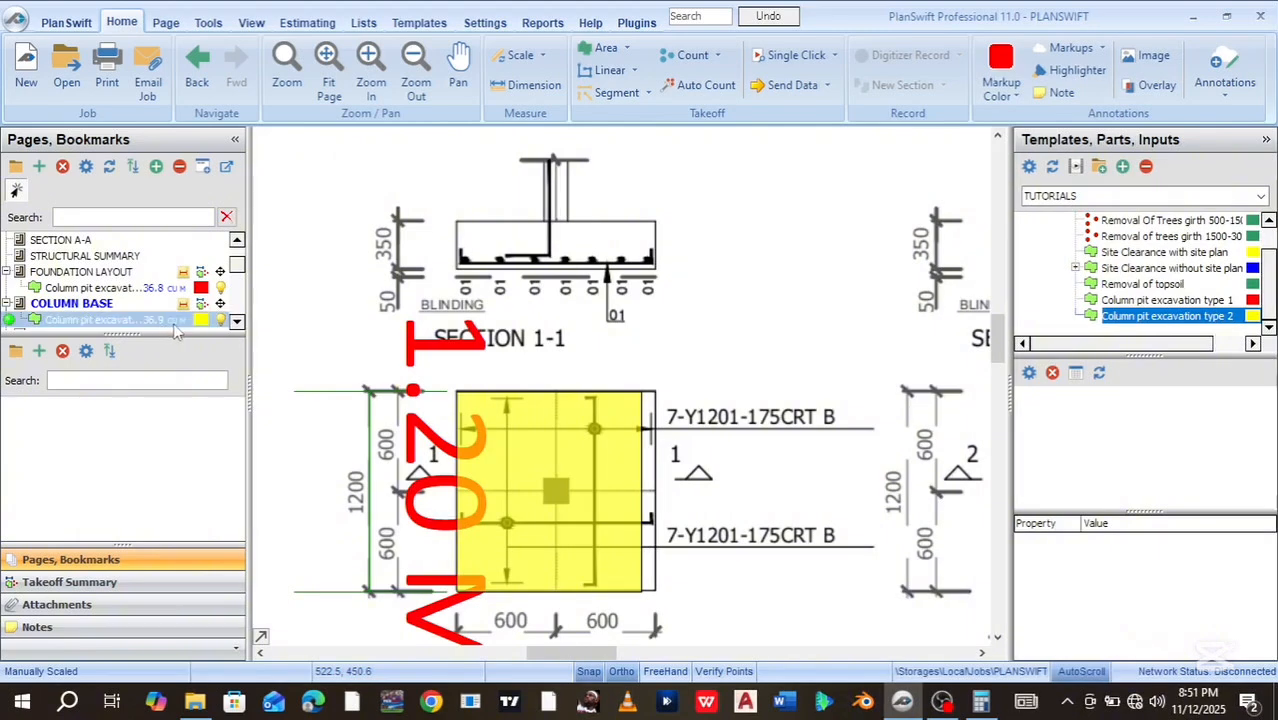
# Review the Column Base takeoff summary, selecting the 36.8 excavation and the type 2 total of 36.86
pyautogui.click(152, 288)
pyautogui.click(72, 584)
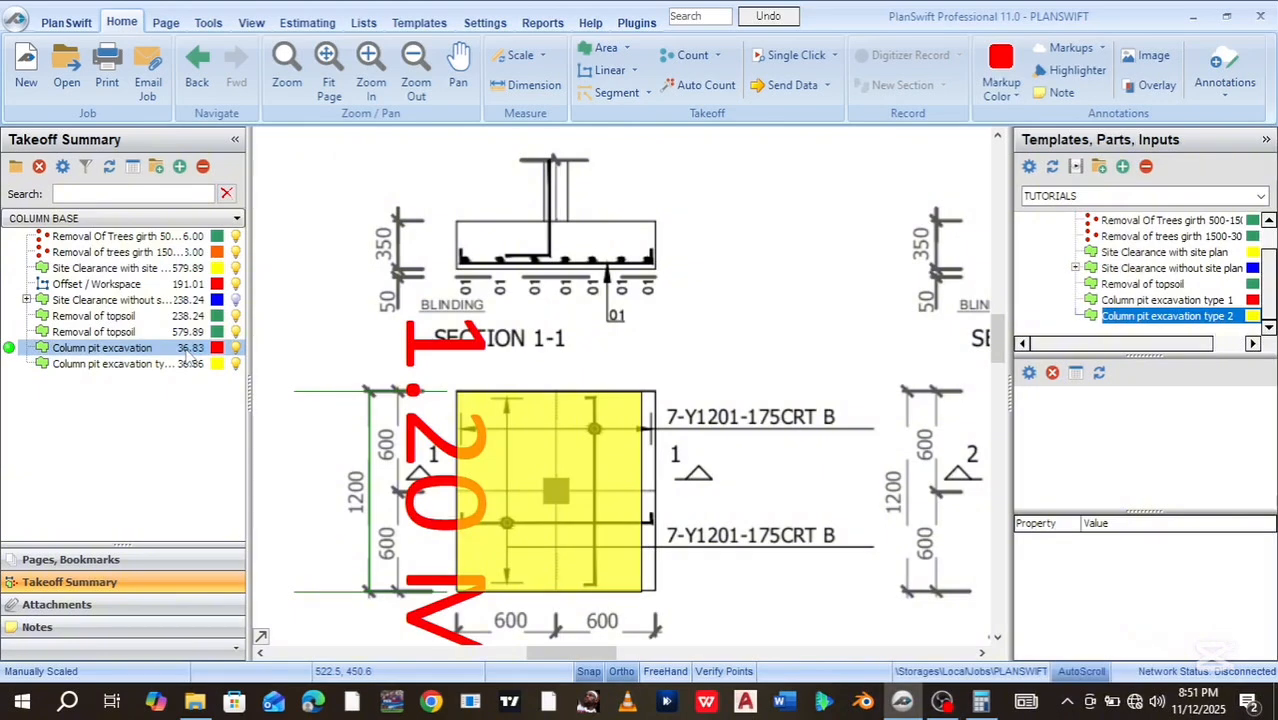
pyautogui.click(148, 364)
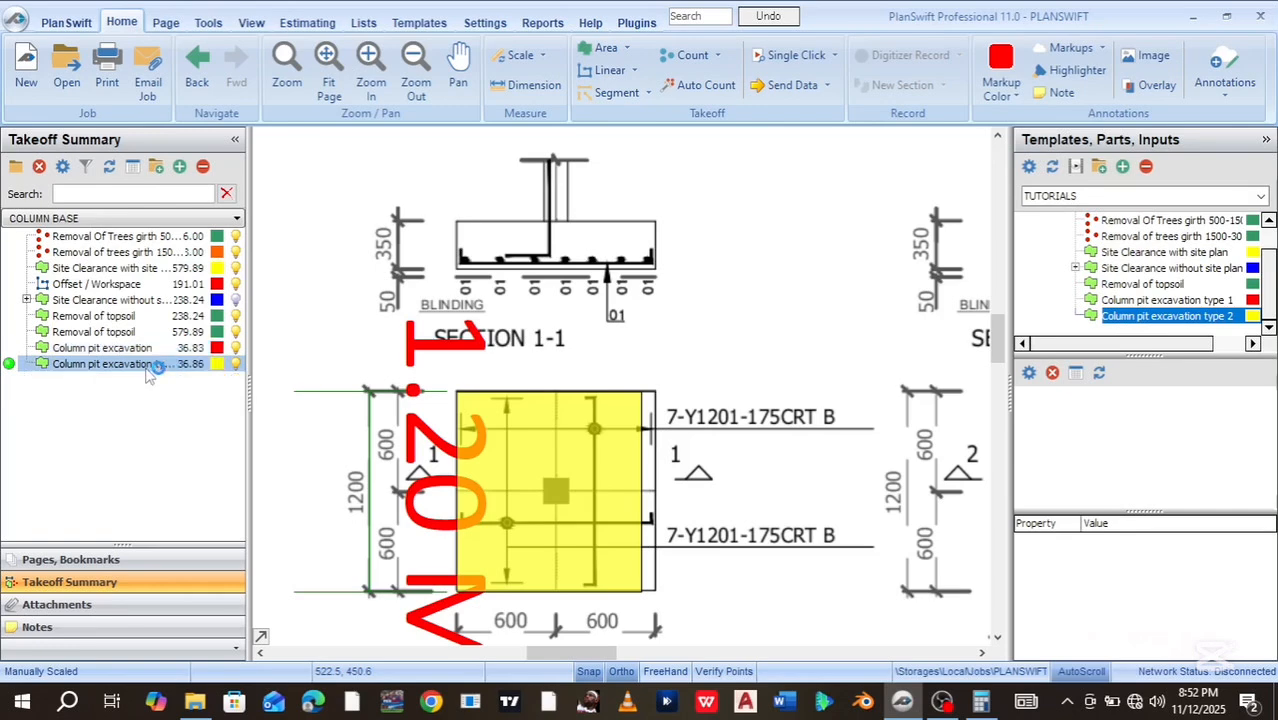